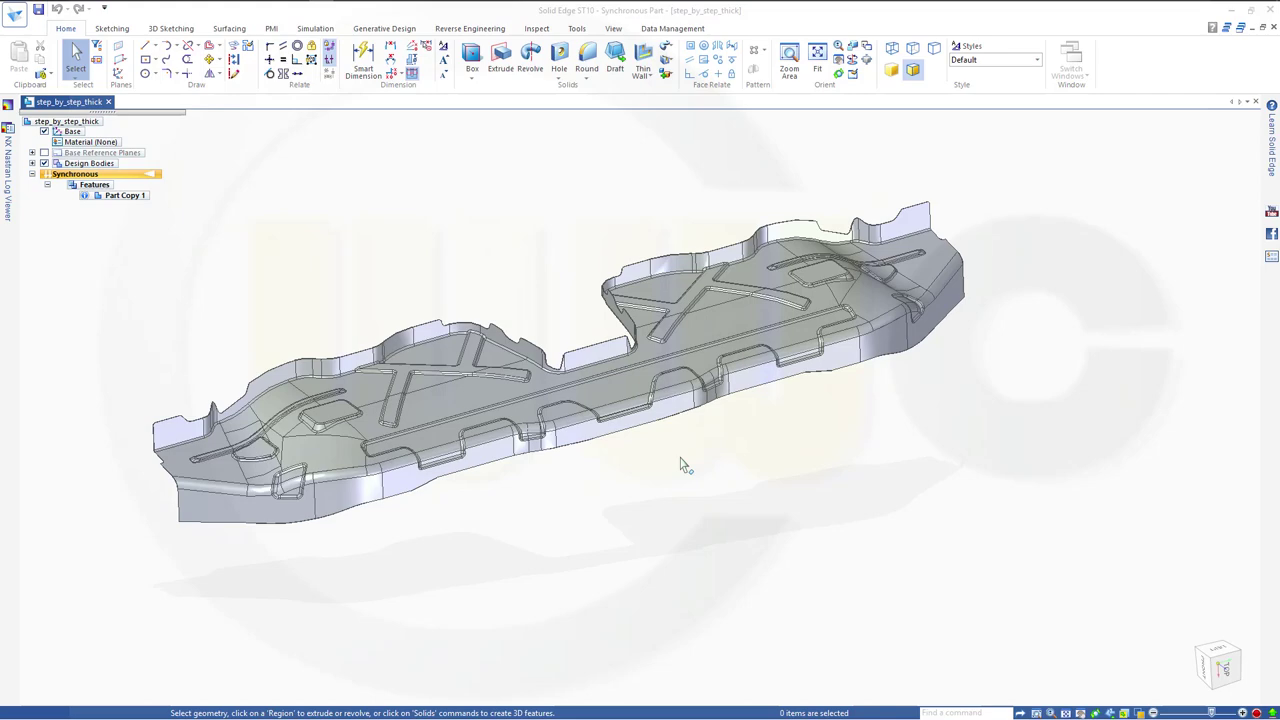
{"action": "mouse_move", "coordinate": [677, 460]}
{"action": "middle_mouse_down"}
{"action": "mouse_move", "coordinate": [680, 449]}
{"action": "mouse_move", "coordinate": [663, 466]}
{"action": "mouse_move", "coordinate": [706, 434]}
{"action": "mouse_move", "coordinate": [700, 458]}
{"action": "middle_mouse_up"}
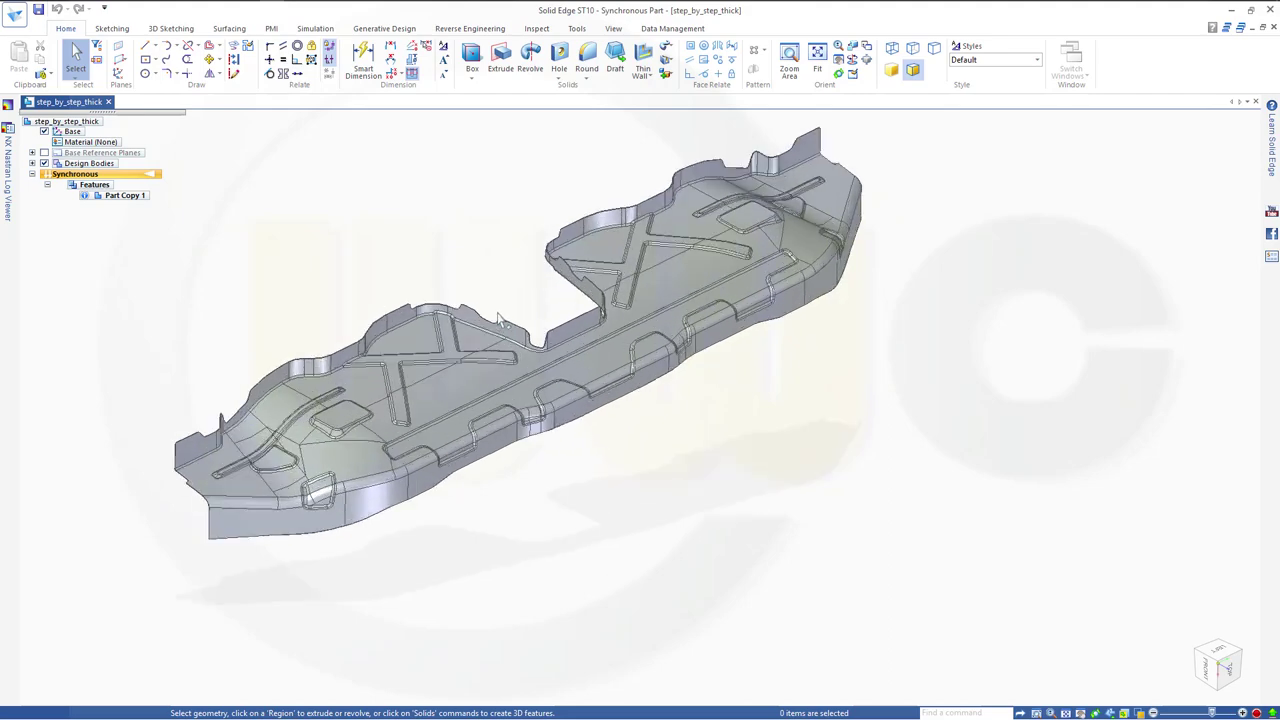
{"action": "scroll", "coordinate": [503, 318], "scroll_direction": "up", "scroll_amount": 3}
{"action": "scroll", "coordinate": [533, 342], "scroll_direction": "down", "scroll_amount": 2}
{"action": "mouse_move", "coordinate": [660, 450]}
{"action": "middle_mouse_down"}
{"action": "mouse_move", "coordinate": [643, 451]}
{"action": "mouse_move", "coordinate": [658, 438]}
{"action": "middle_mouse_up"}
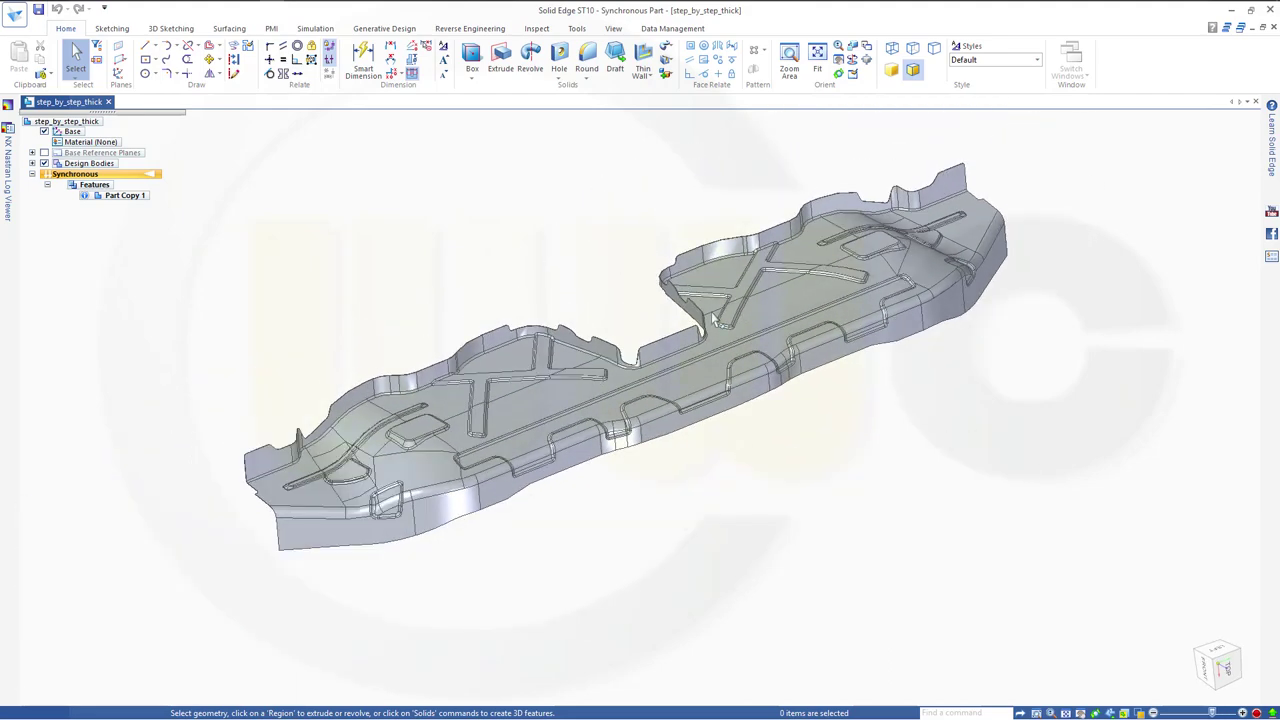
{"action": "mouse_move", "coordinate": [760, 468]}
{"action": "middle_mouse_down"}
{"action": "mouse_move", "coordinate": [760, 443]}
{"action": "mouse_move", "coordinate": [755, 468]}
{"action": "middle_mouse_up"}
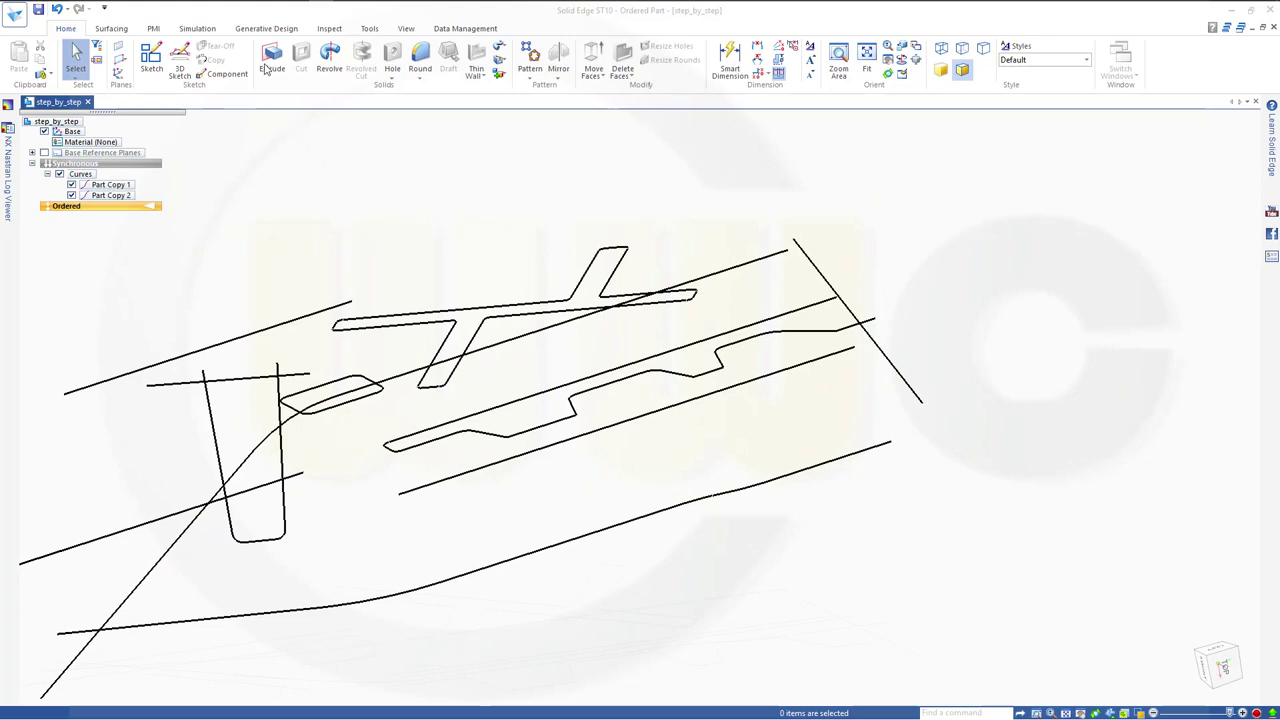
Create an extruded surface from the long bent curve running through the cross-shaped outline, extending symmetrically with a distance of 420 mm.
{"action": "left_click", "coordinate": [106, 30]}
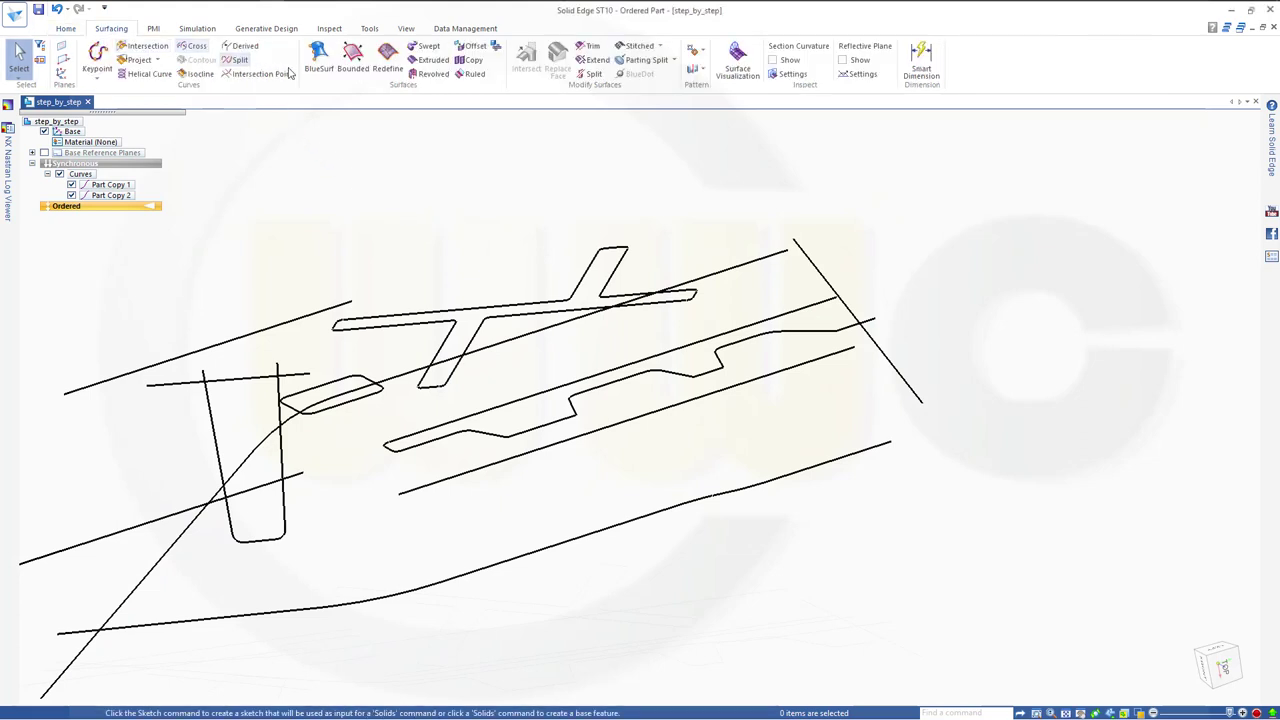
{"action": "left_click", "coordinate": [431, 60]}
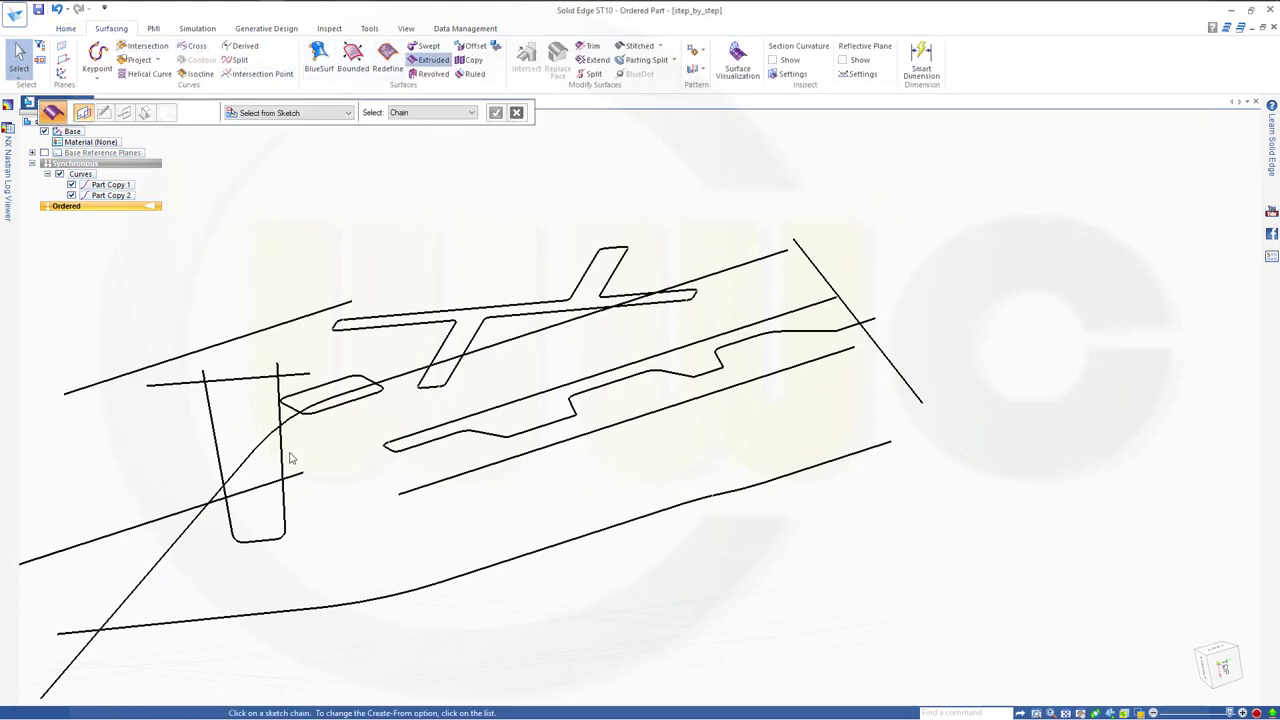
{"action": "left_click", "coordinate": [251, 463]}
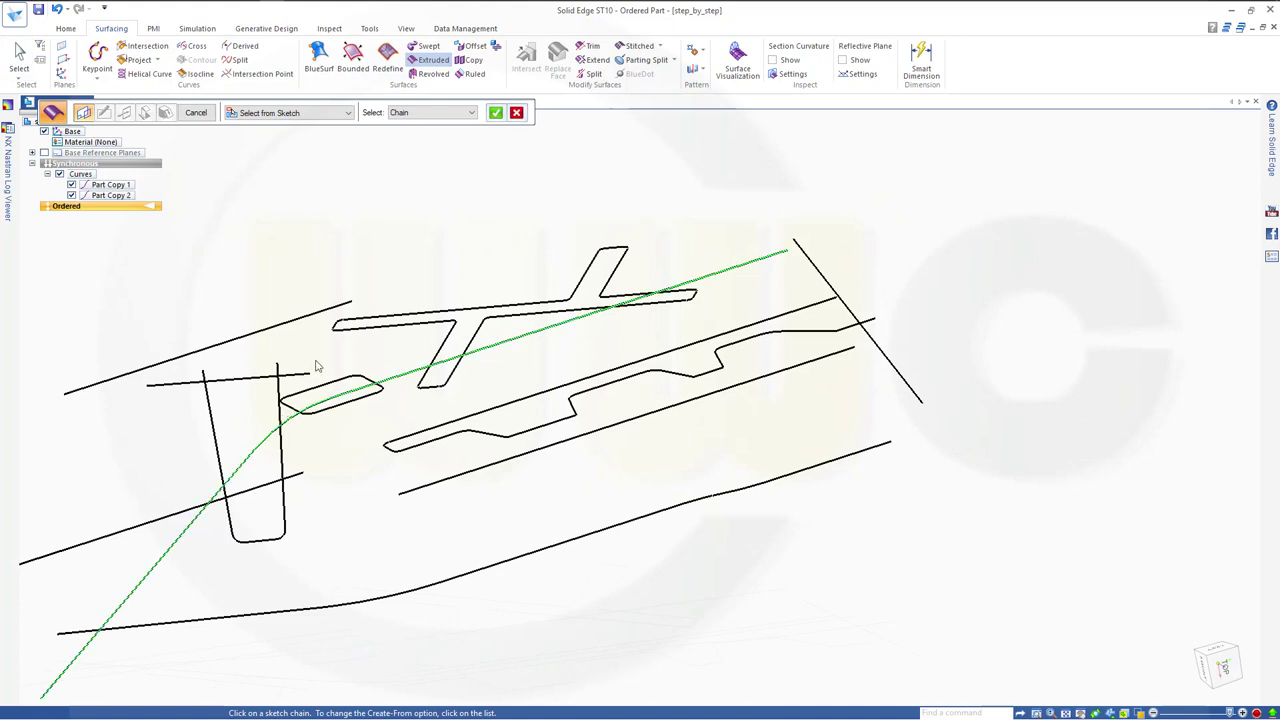
{"action": "right_click", "coordinate": [429, 212]}
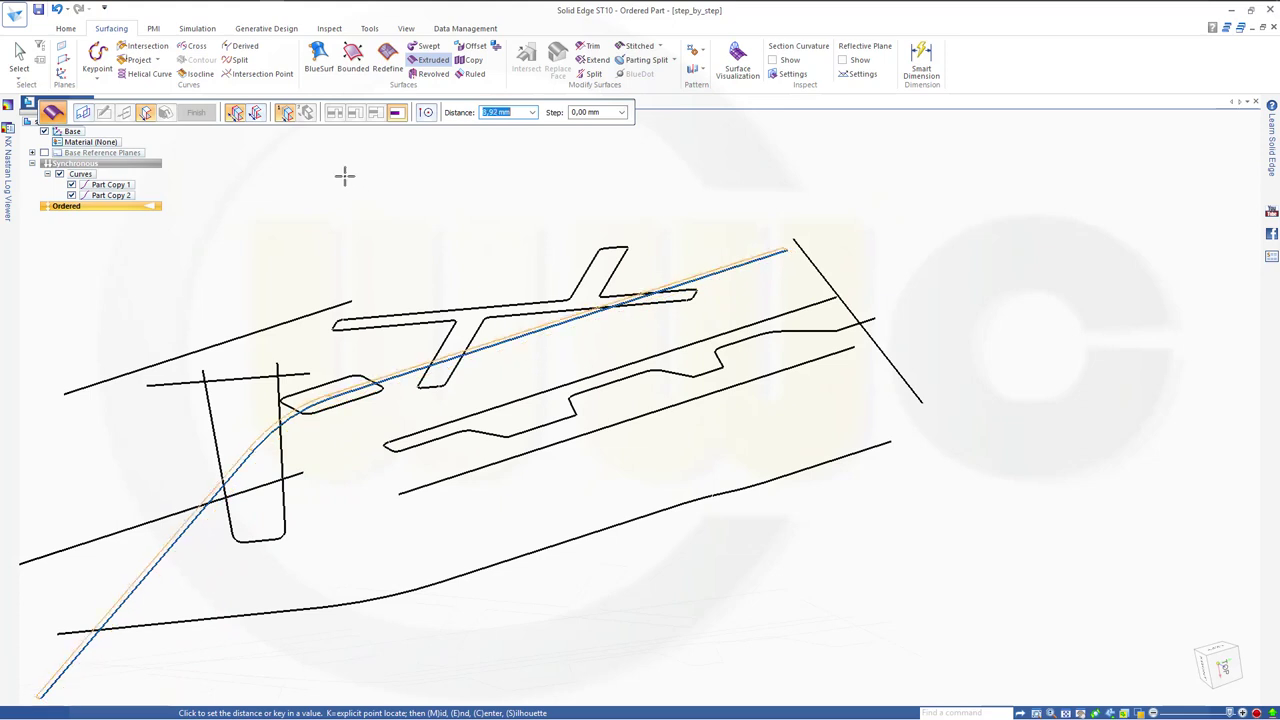
{"action": "left_click", "coordinate": [257, 112]}
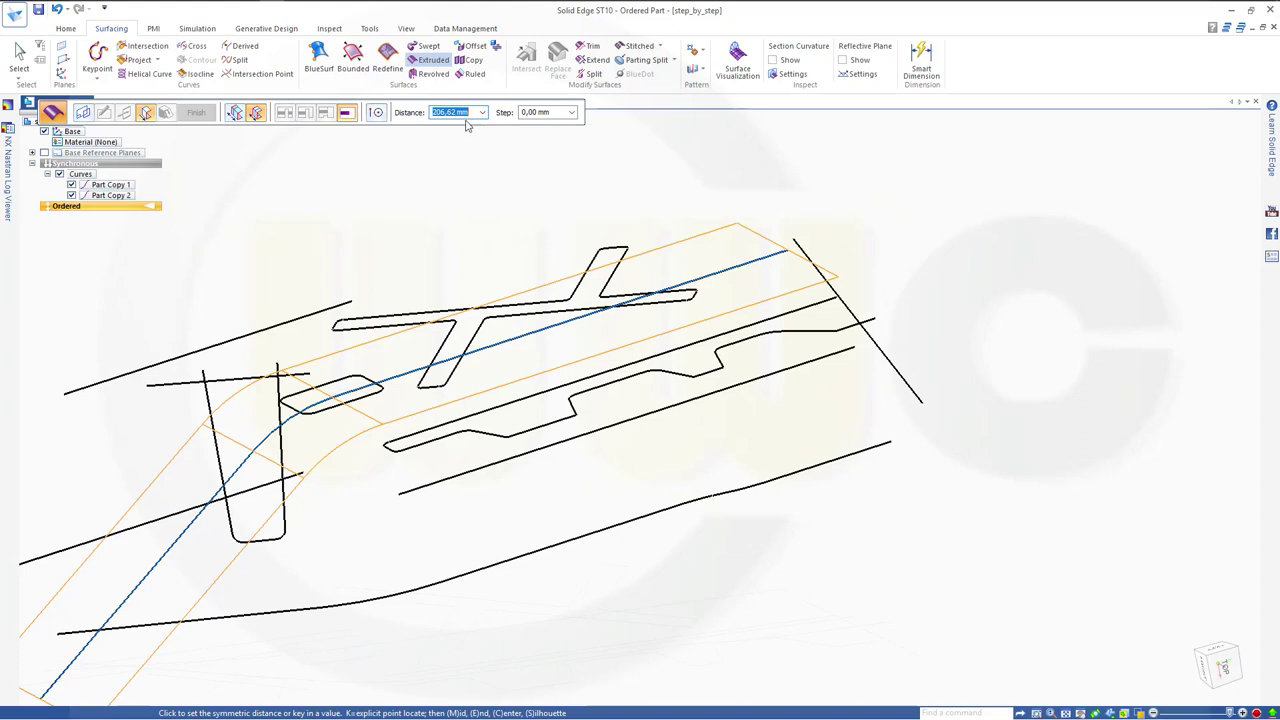
{"action": "type", "text": "420"}
{"action": "key", "text": "Return"}
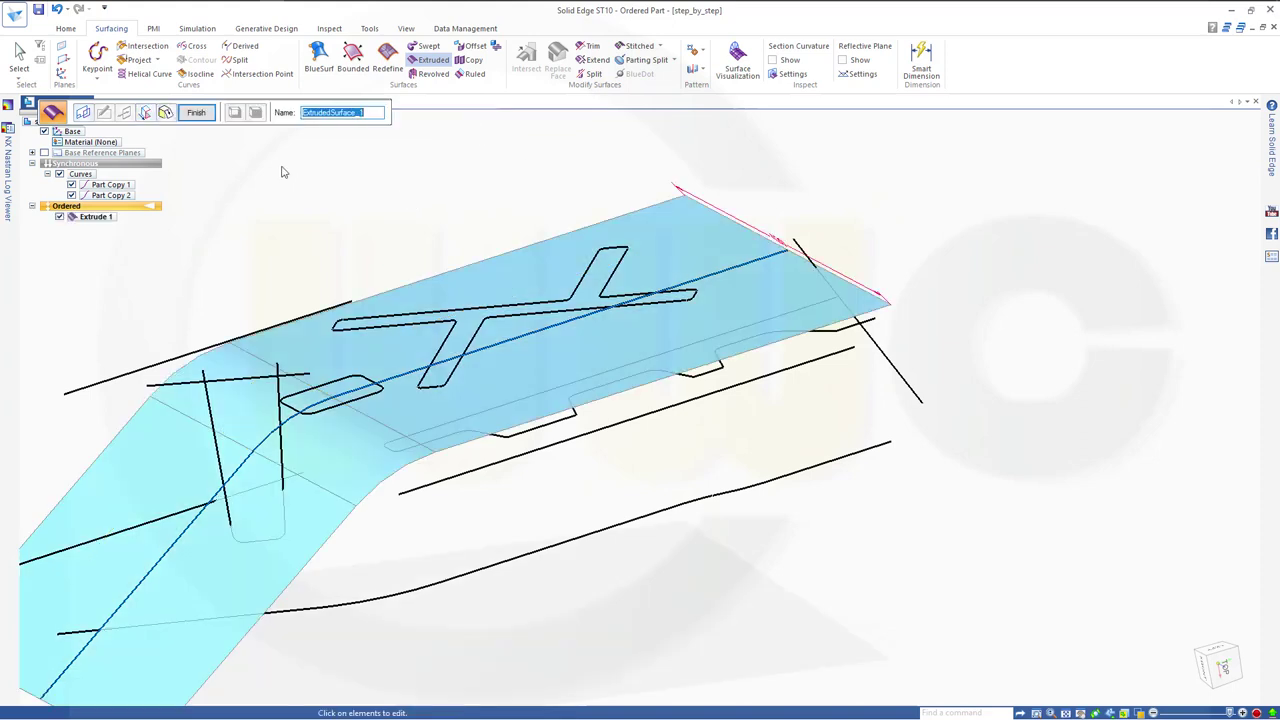
{"action": "left_click", "coordinate": [197, 113]}
{"action": "left_click", "coordinate": [197, 113]}
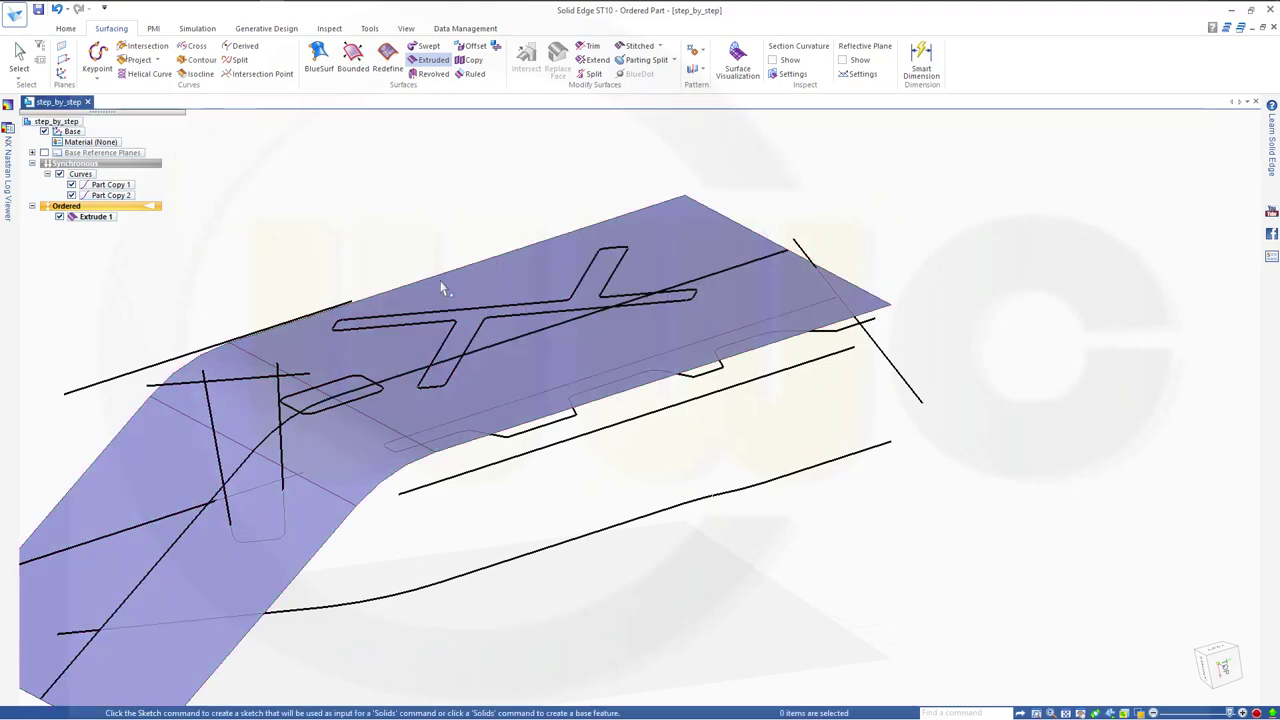
{"action": "mouse_move", "coordinate": [520, 460]}
{"action": "middle_mouse_down"}
{"action": "mouse_move", "coordinate": [551, 414]}
{"action": "mouse_move", "coordinate": [890, 425]}
{"action": "middle_mouse_up"}
{"action": "scroll", "coordinate": [488, 404], "scroll_direction": "down", "scroll_amount": 3}
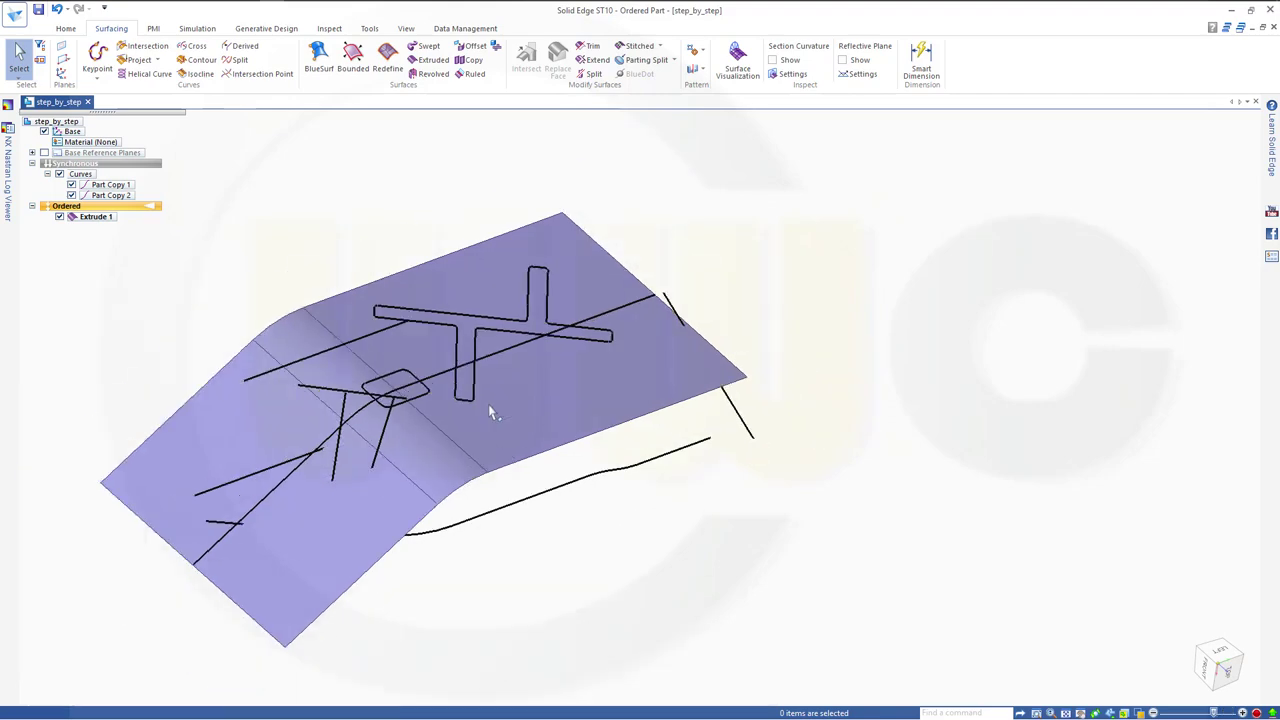
{"action": "mouse_move", "coordinate": [443, 400]}
{"action": "middle_mouse_down"}
{"action": "mouse_move", "coordinate": [386, 366]}
{"action": "mouse_move", "coordinate": [366, 303]}
{"action": "mouse_move", "coordinate": [380, 355]}
{"action": "mouse_move", "coordinate": [428, 348]}
{"action": "mouse_move", "coordinate": [380, 400]}
{"action": "middle_mouse_up"}
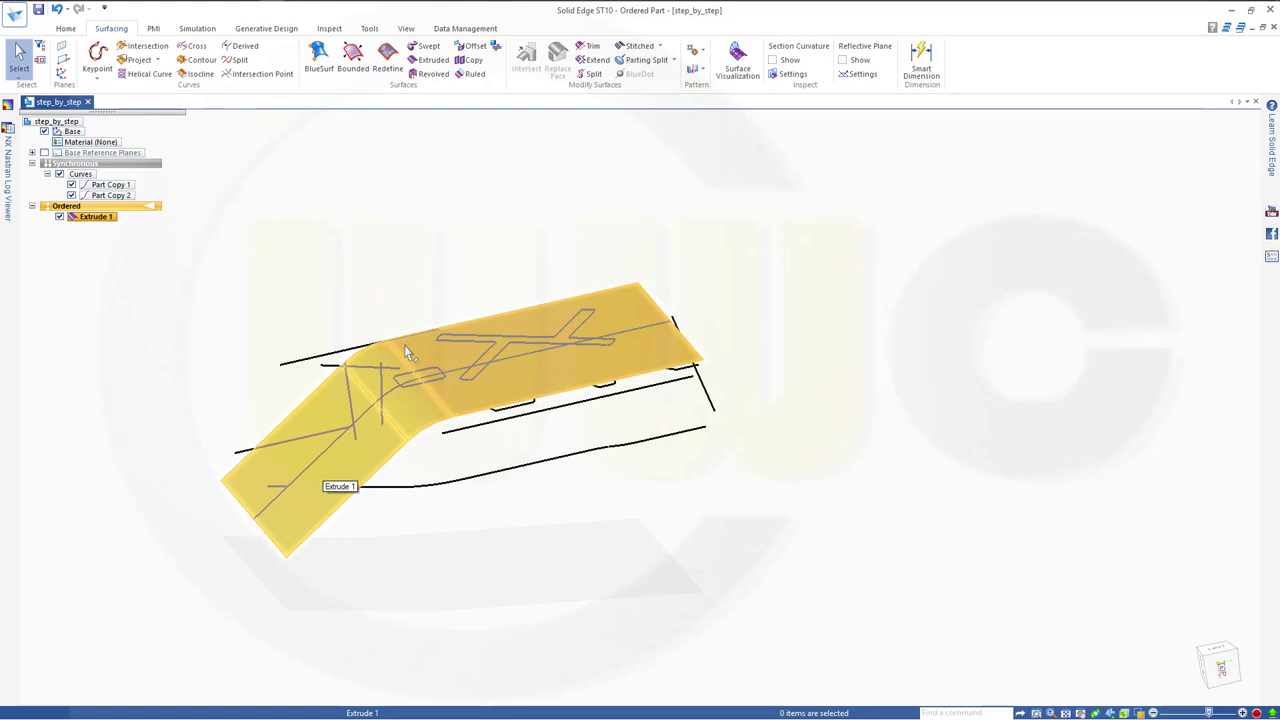
{"action": "middle_click_drag", "start_coordinate": [489, 271], "coordinate": [157, 120]}
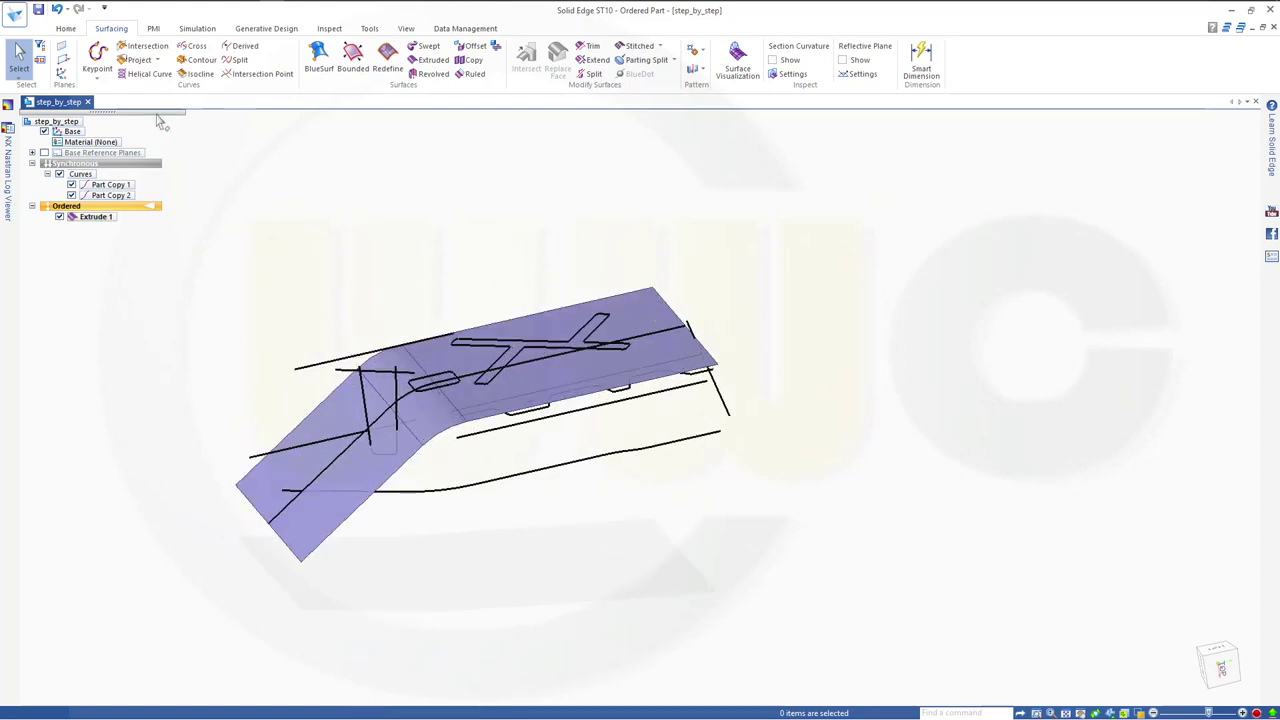
{"action": "left_click", "coordinate": [68, 63]}
{"action": "left_click", "coordinate": [85, 74]}
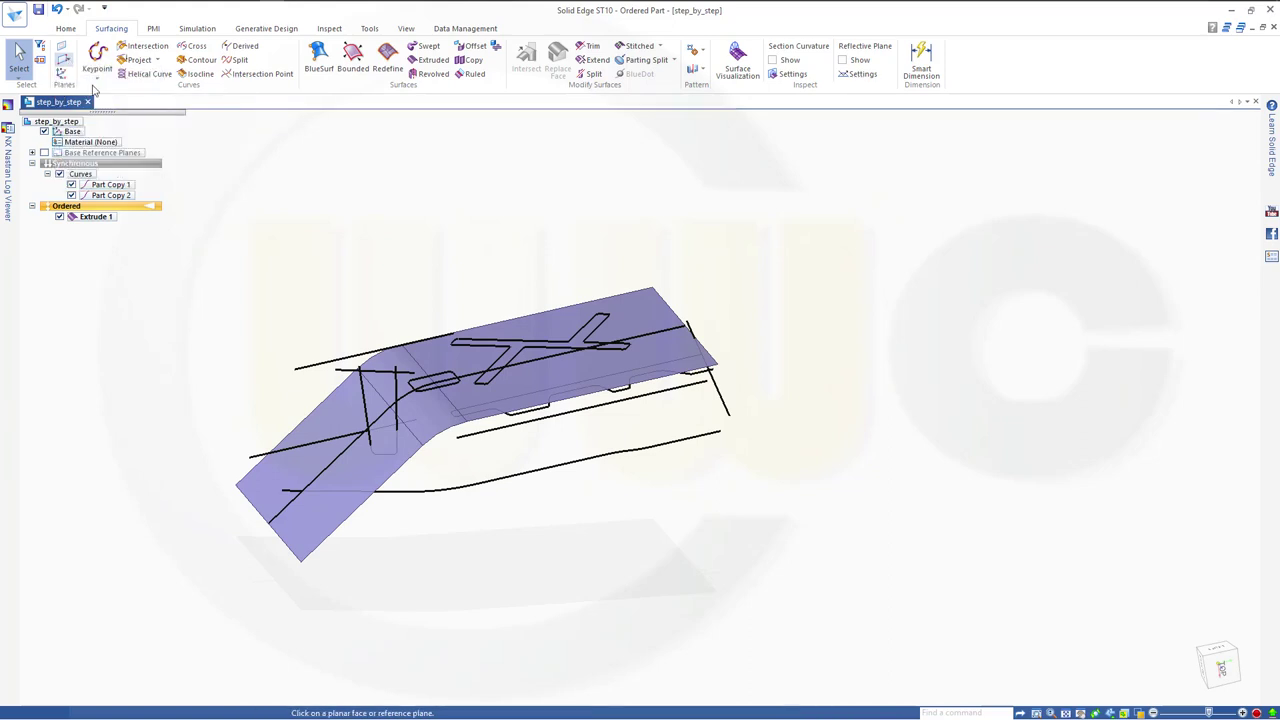
{"action": "scroll", "coordinate": [494, 197], "scroll_direction": "down", "scroll_amount": 3}
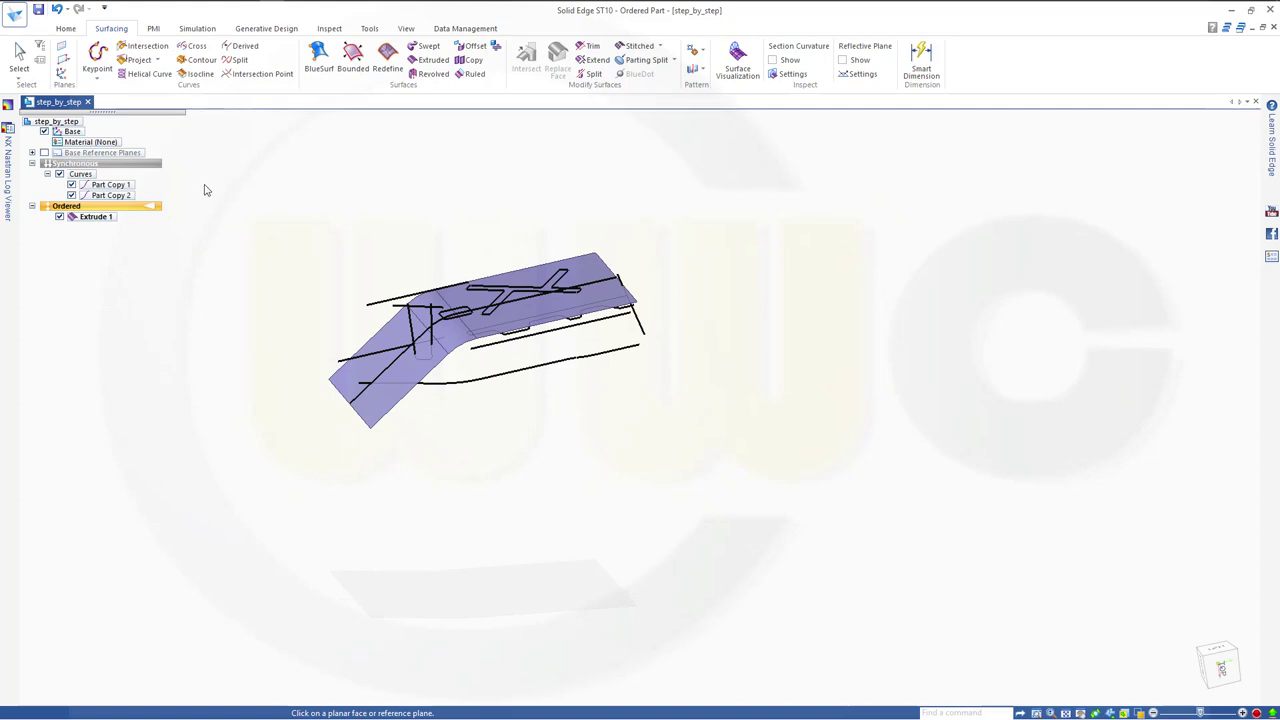
{"action": "key", "text": "Escape"}
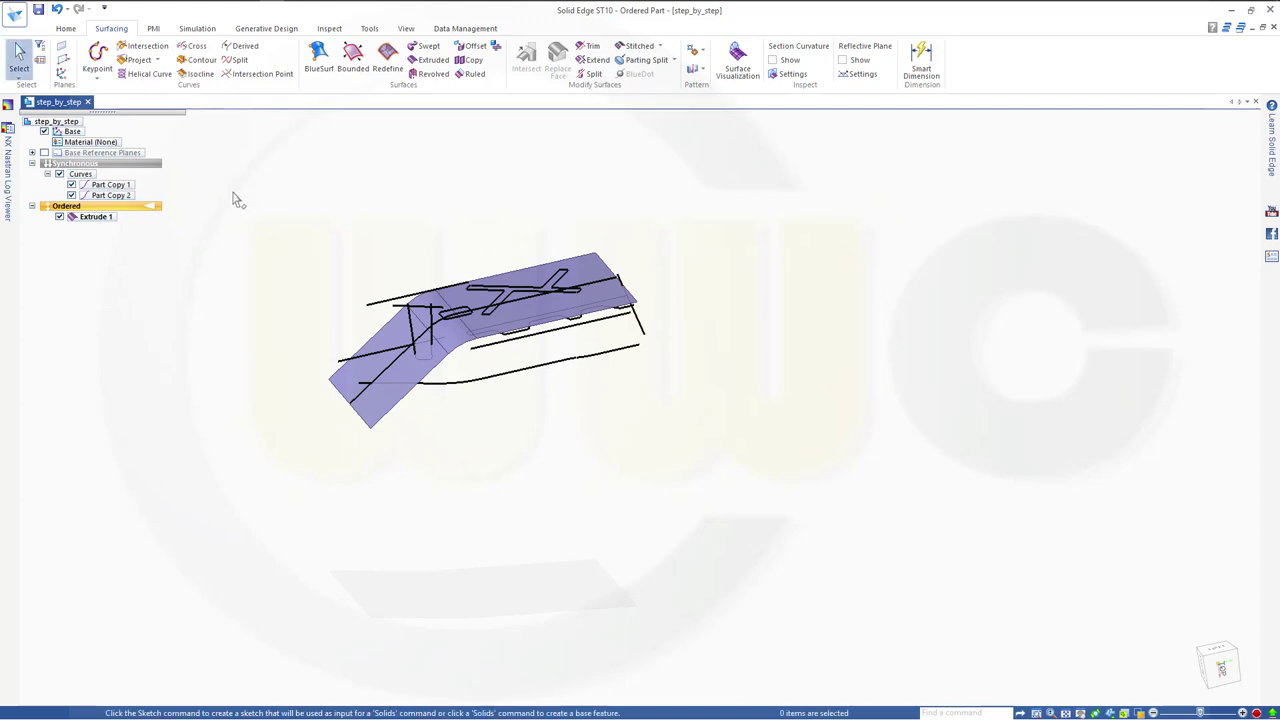
Expand the base reference planes and make all three visible at the model origin.
{"action": "scroll", "coordinate": [429, 211], "scroll_direction": "down", "scroll_amount": 1}
{"action": "middle_click_drag", "start_coordinate": [447, 211], "coordinate": [494, 577], "text": "shift"}
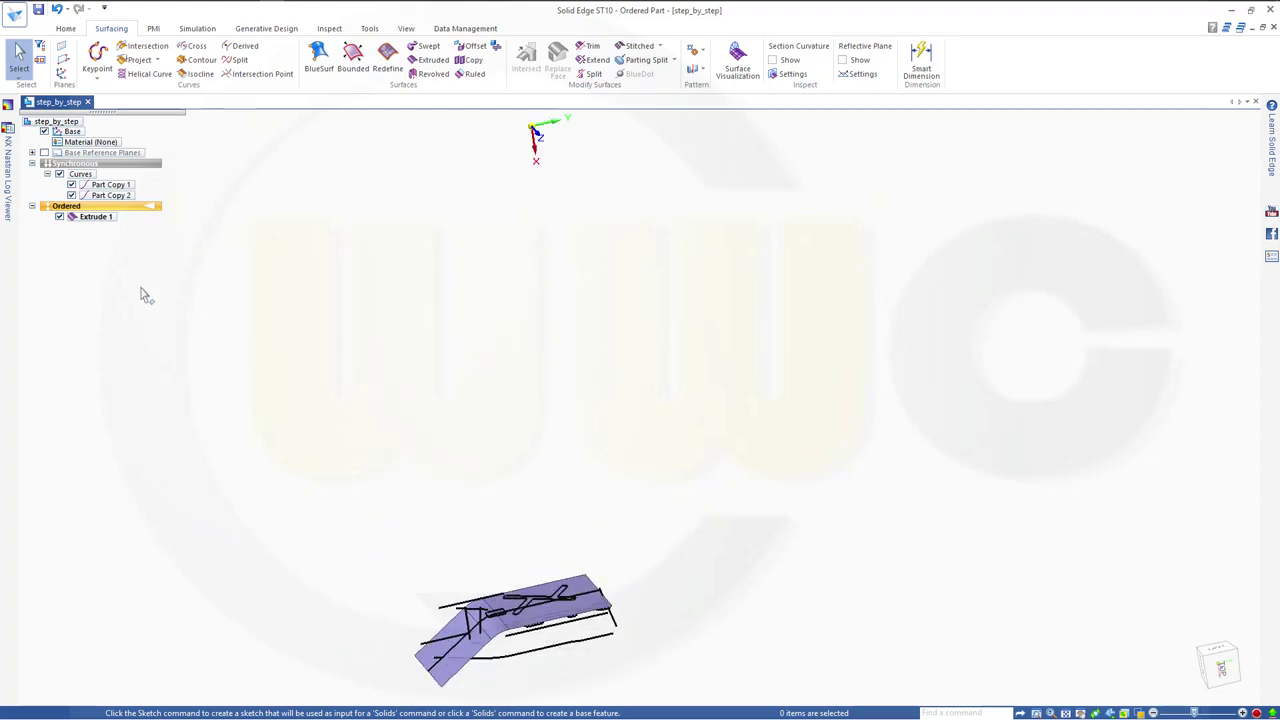
{"action": "left_click", "coordinate": [32, 153]}
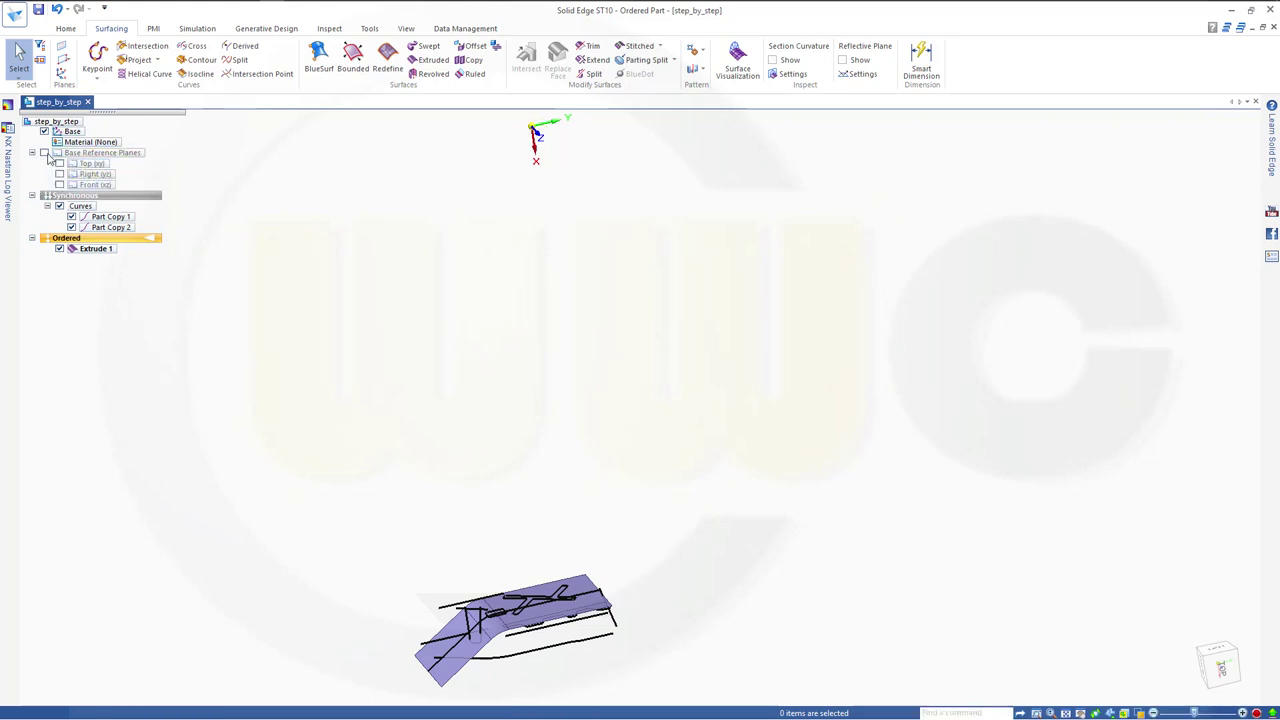
{"action": "left_click", "coordinate": [44, 153]}
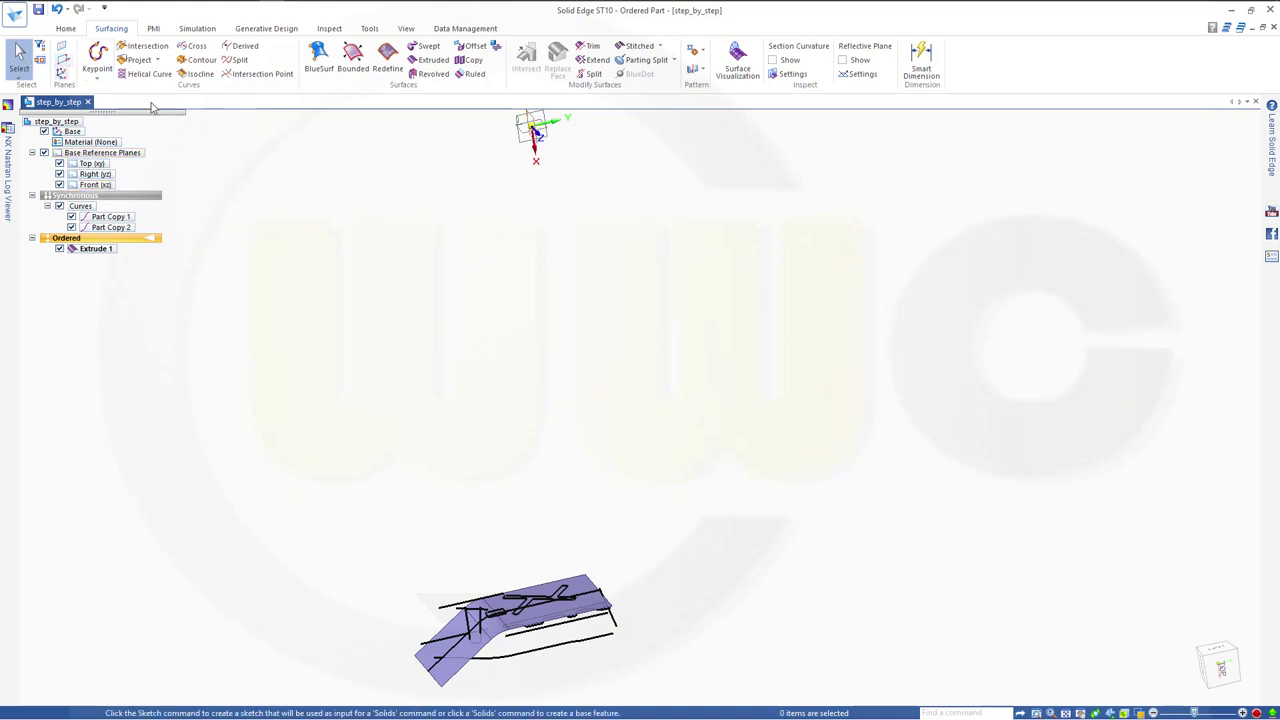
Start a sketch on the Front (xz) base reference plane.
{"action": "left_click", "coordinate": [66, 28]}
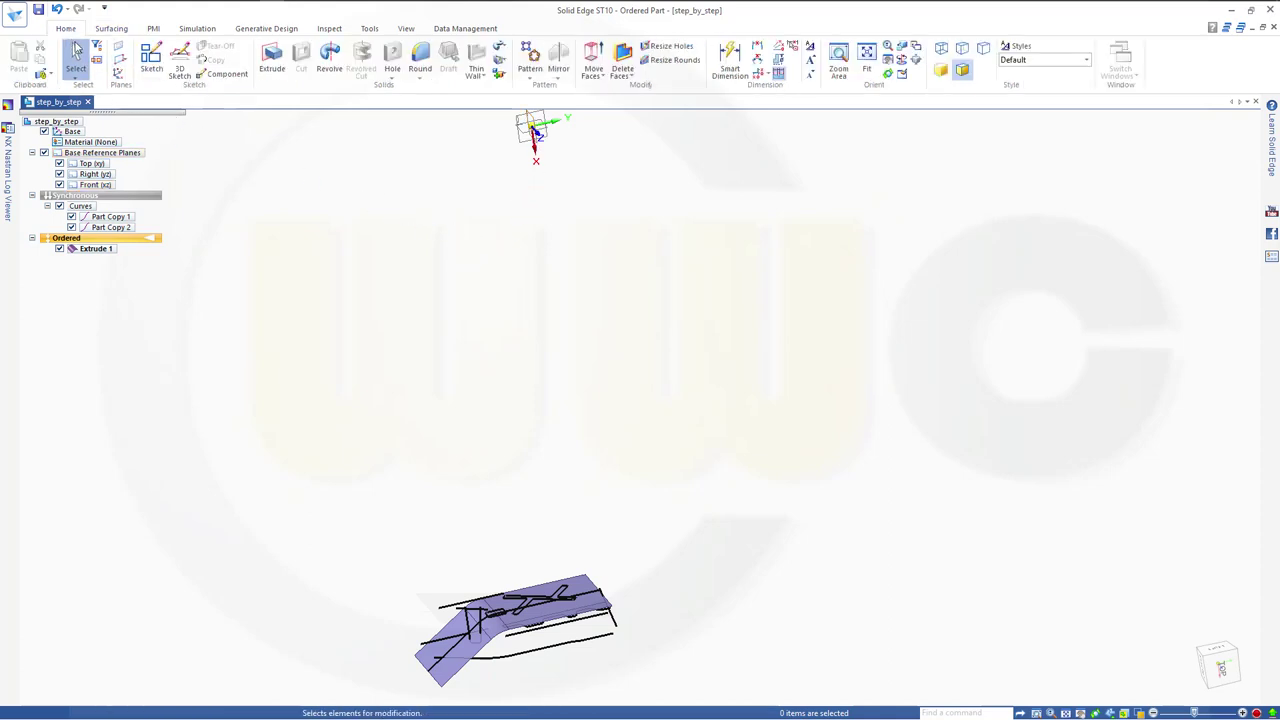
{"action": "left_click", "coordinate": [152, 56]}
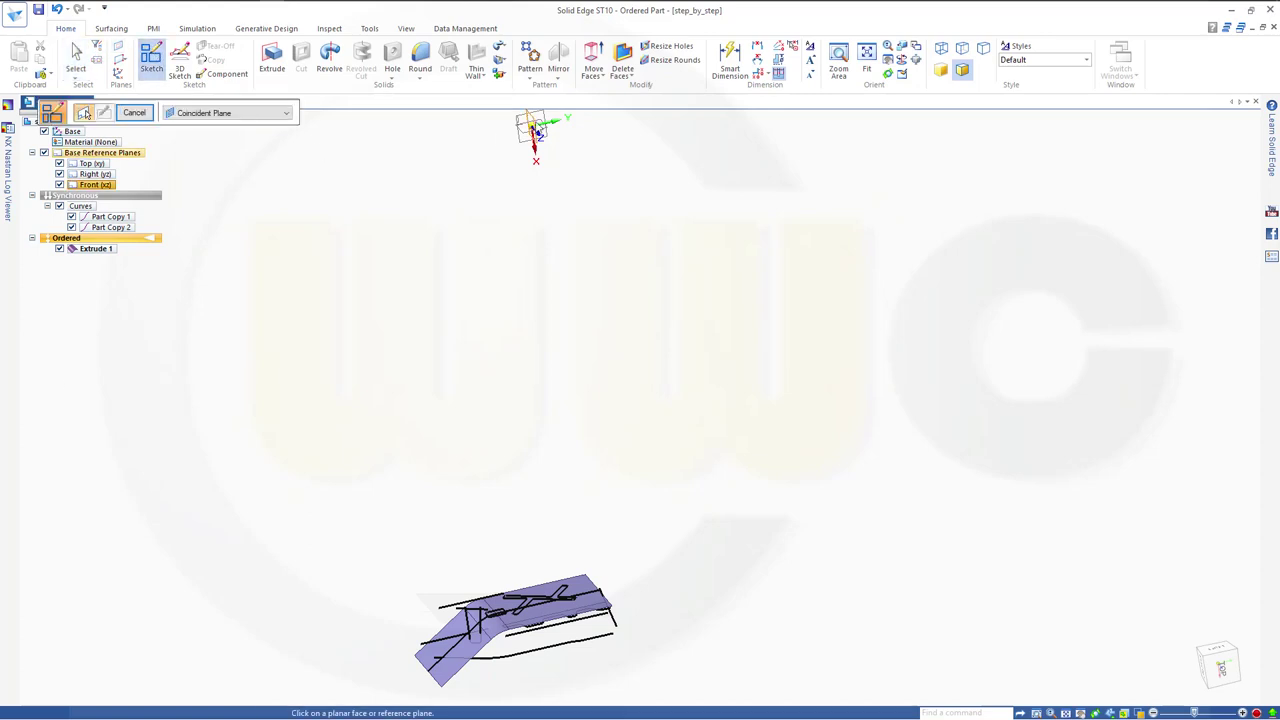
{"action": "left_click", "coordinate": [533, 128]}
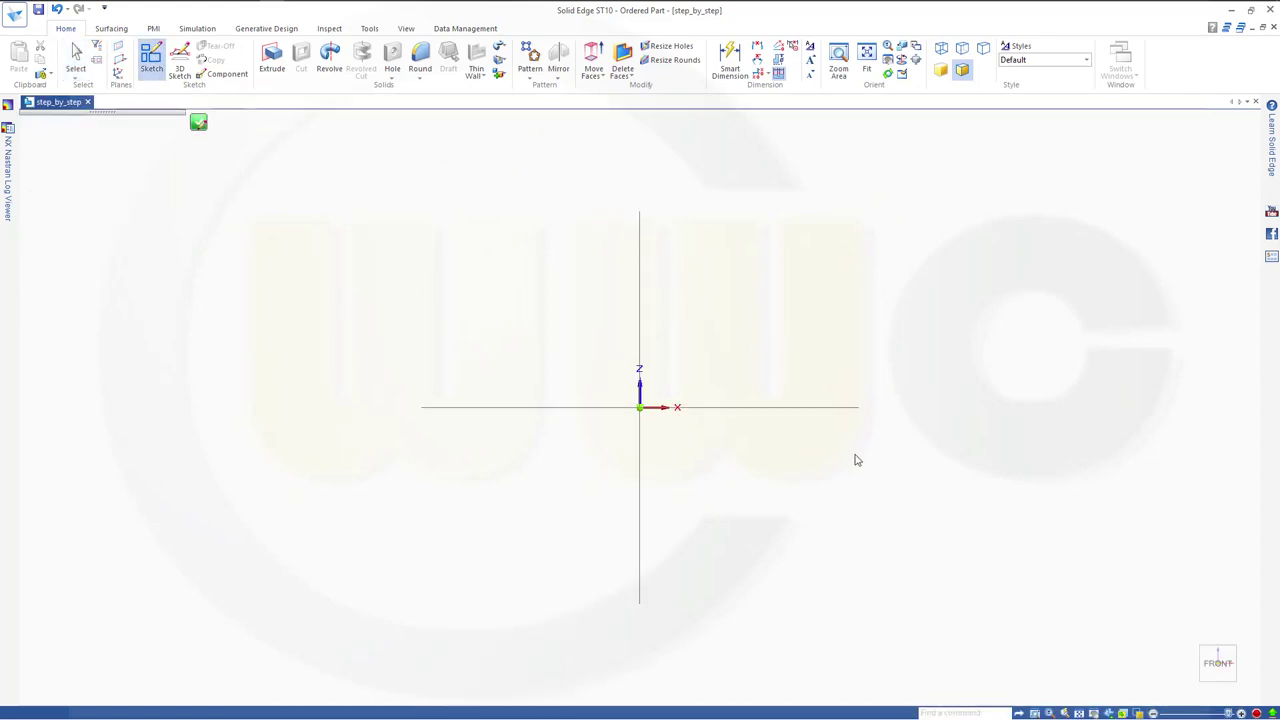
{"action": "key", "text": "l"}
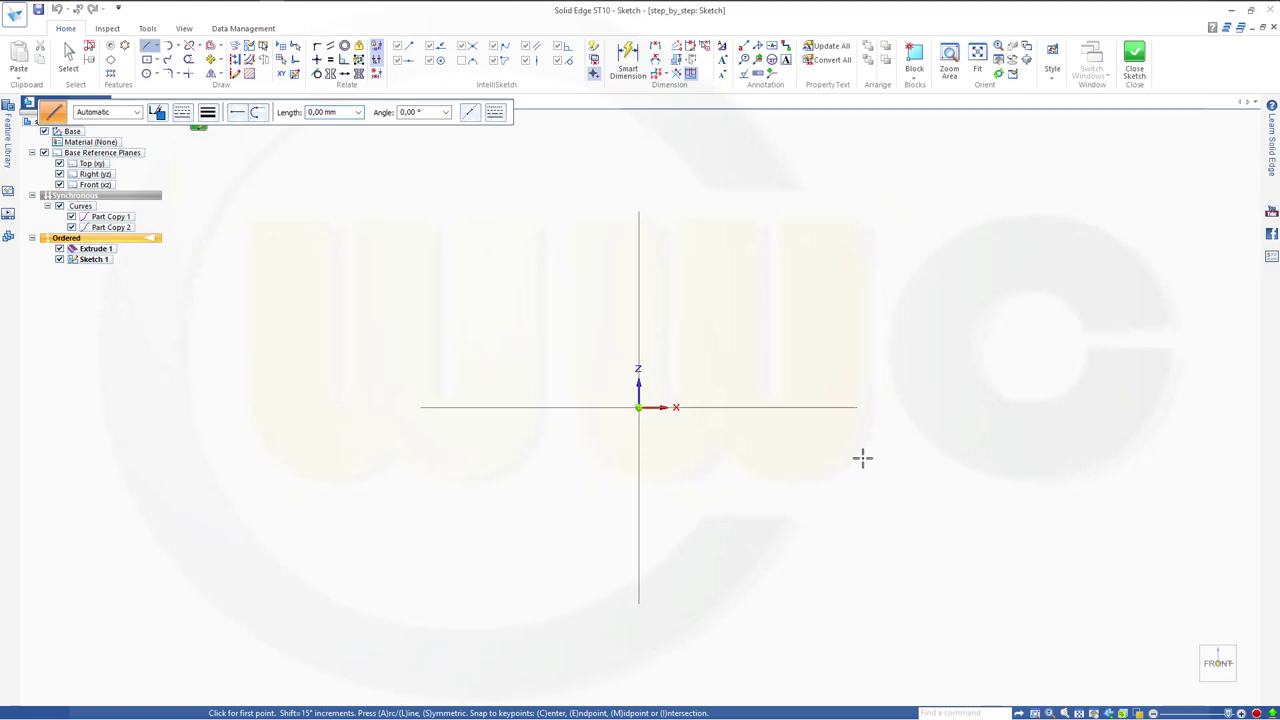
{"action": "scroll", "coordinate": [880, 550], "scroll_direction": "down", "scroll_amount": 5}
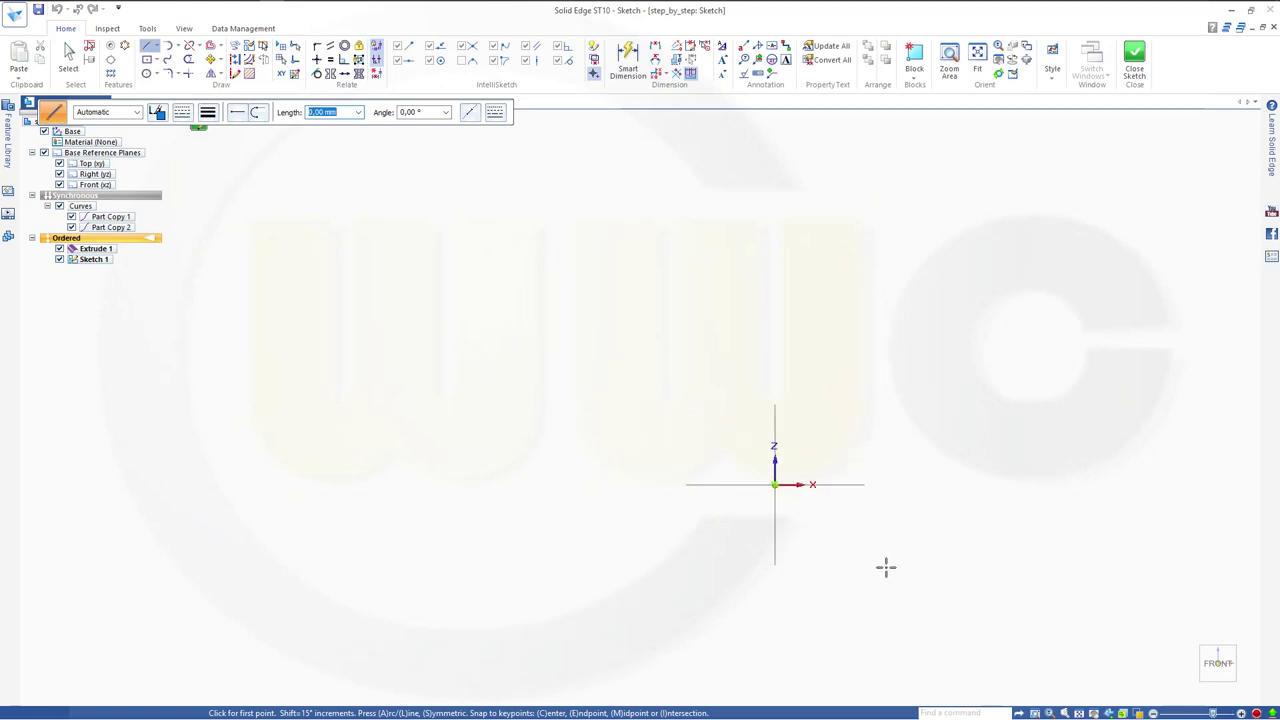
{"action": "mouse_move", "coordinate": [900, 580]}
{"action": "middle_mouse_down"}
{"action": "mouse_move", "coordinate": [740, 400]}
{"action": "mouse_move", "coordinate": [660, 349]}
{"action": "middle_mouse_up"}
{"action": "scroll", "coordinate": [694, 383], "scroll_direction": "down", "scroll_amount": 3}
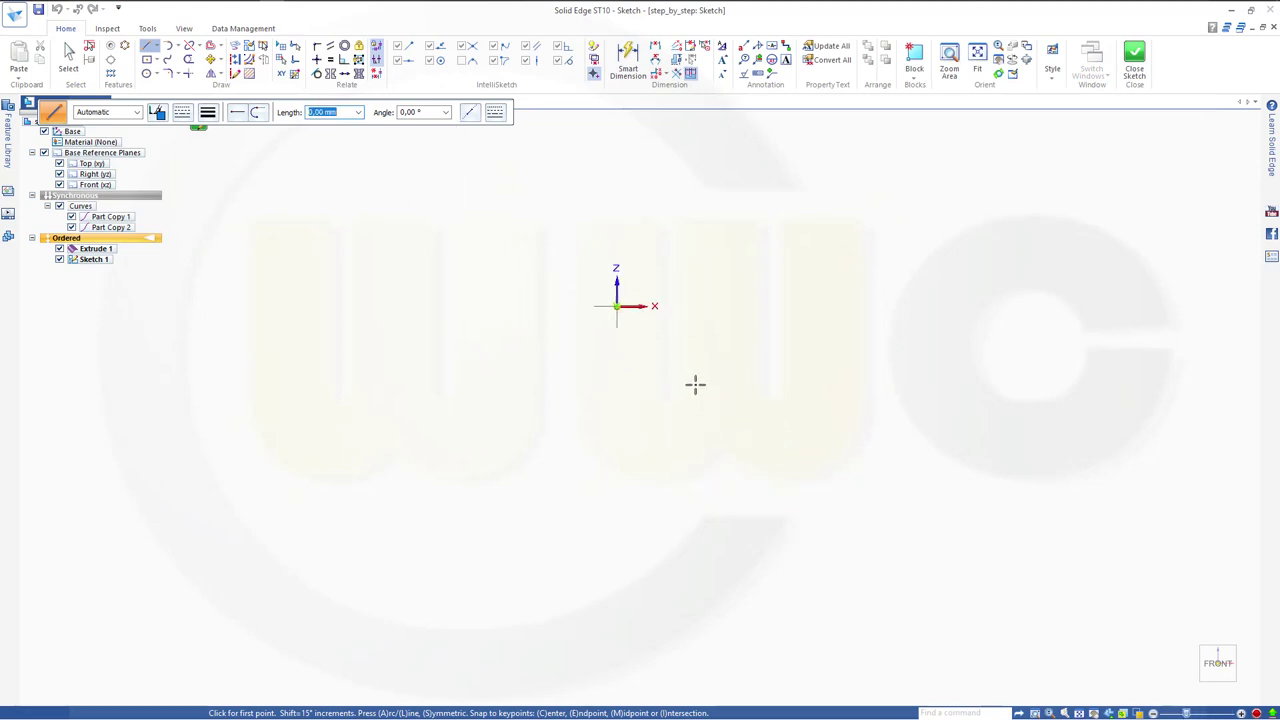
{"action": "scroll", "coordinate": [1040, 350], "scroll_direction": "up", "scroll_amount": 5}
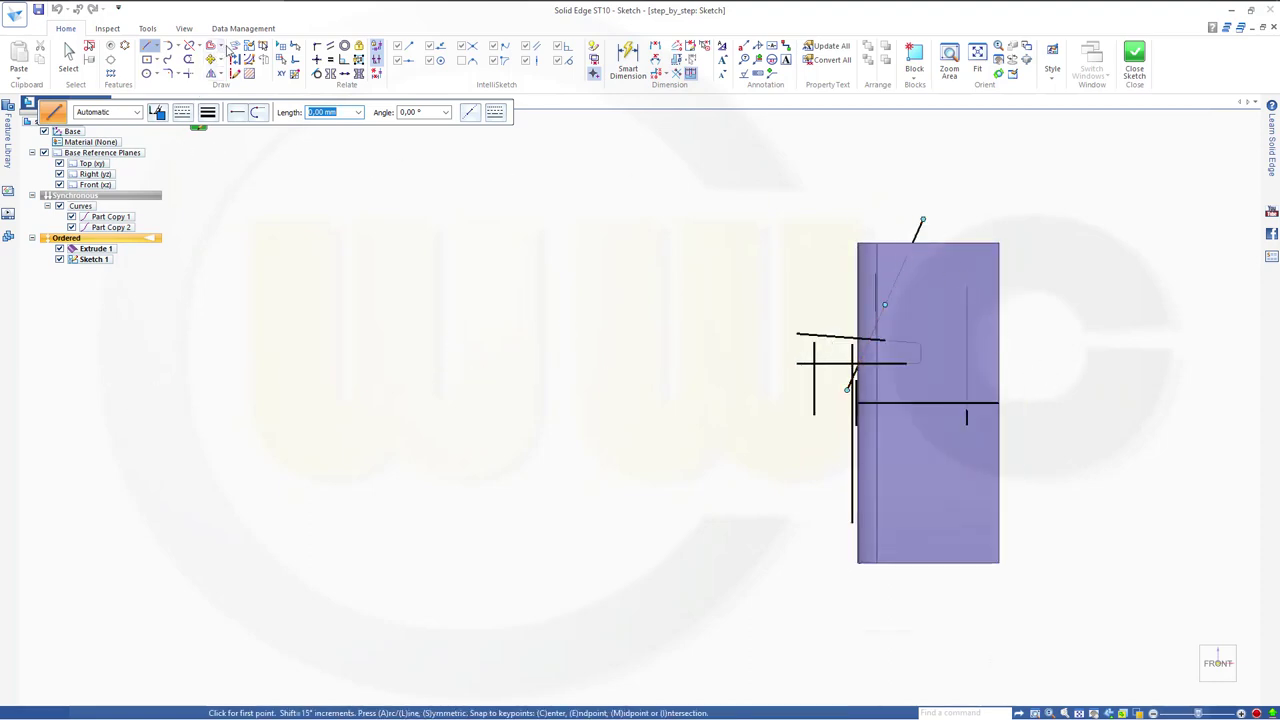
Project the slanted line near the extruded surface's far end into the sketch as a wireframe chain and close the sketch.
{"action": "left_click", "coordinate": [247, 49]}
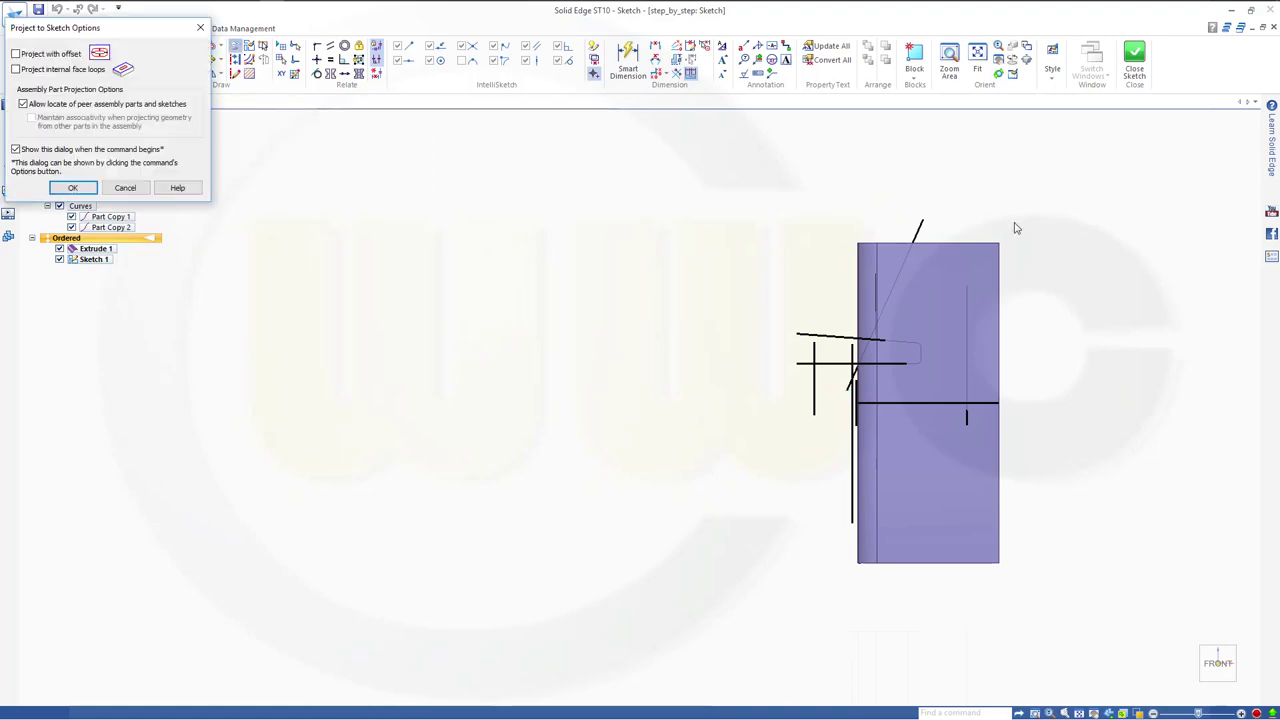
{"action": "left_click", "coordinate": [72, 187]}
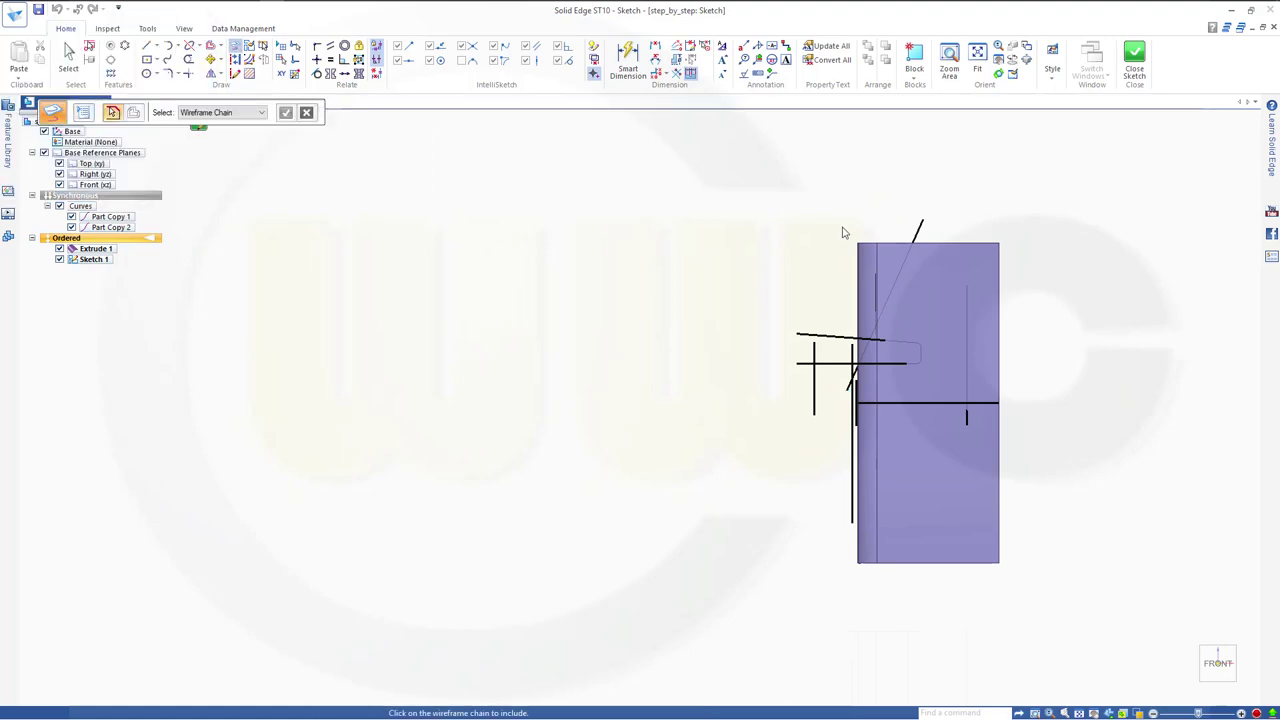
{"action": "left_click", "coordinate": [916, 228]}
{"action": "left_click", "coordinate": [285, 113]}
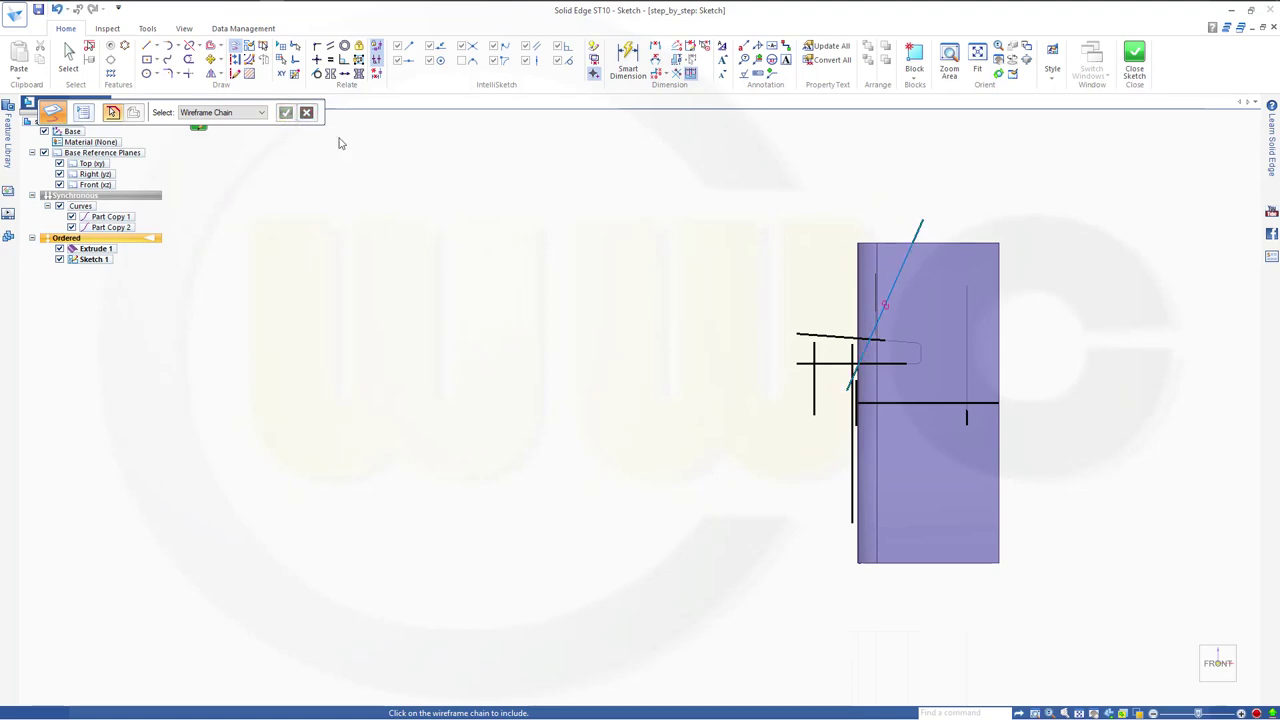
{"action": "left_click", "coordinate": [1134, 62]}
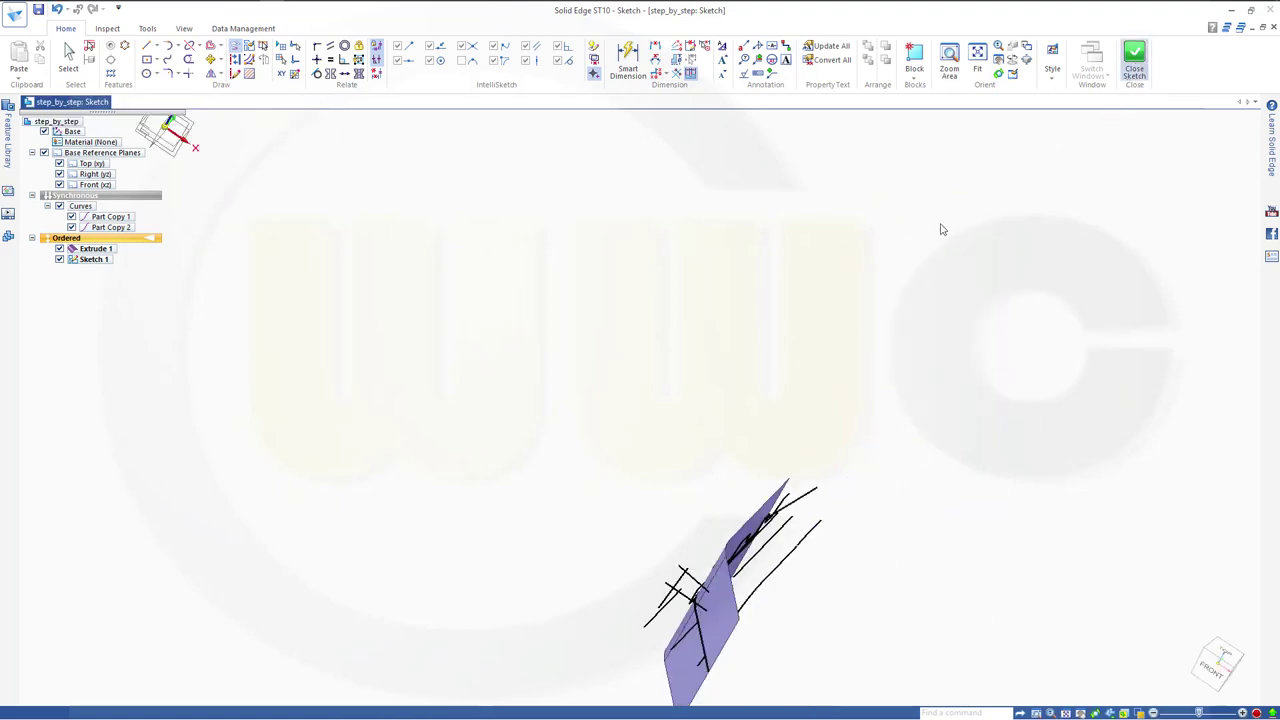
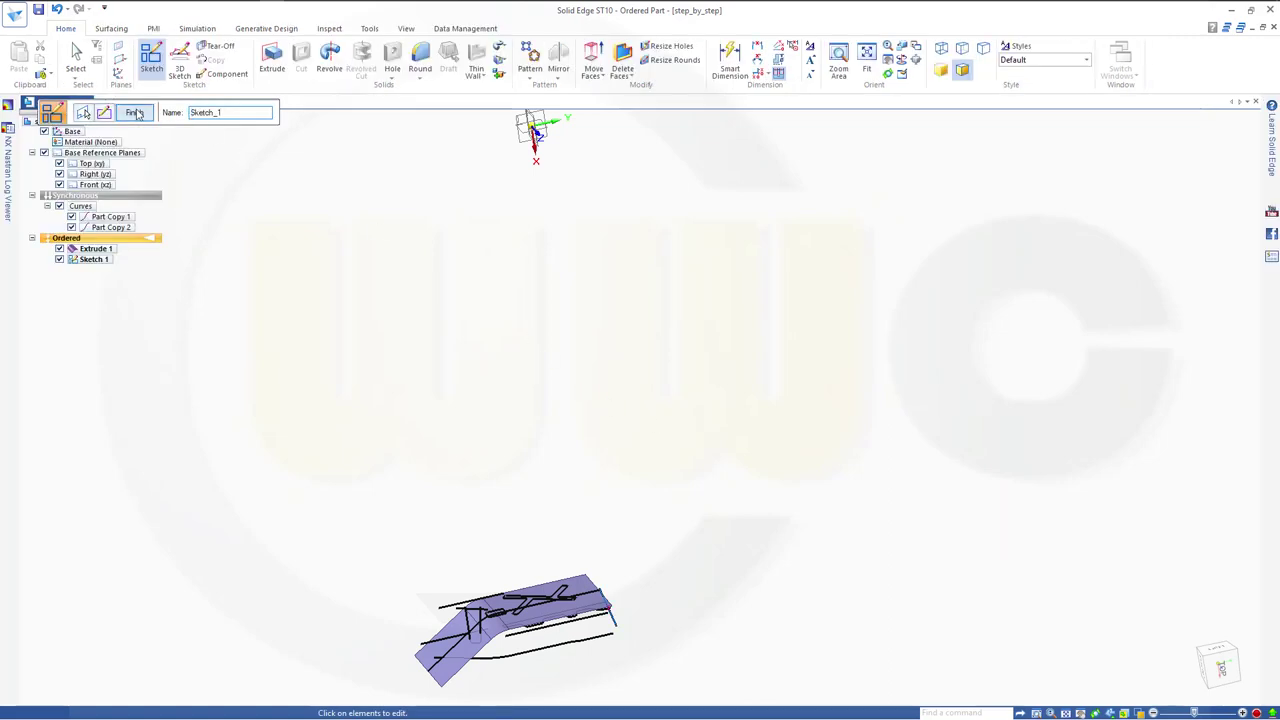
Use the projected slanted sketch line as the profile of a new extruded surface and switch it to a non-symmetric extent.
{"action": "middle_click_drag", "start_coordinate": [619, 400], "coordinate": [595, 433]}
{"action": "scroll", "coordinate": [595, 433], "scroll_direction": "up", "scroll_amount": 1}
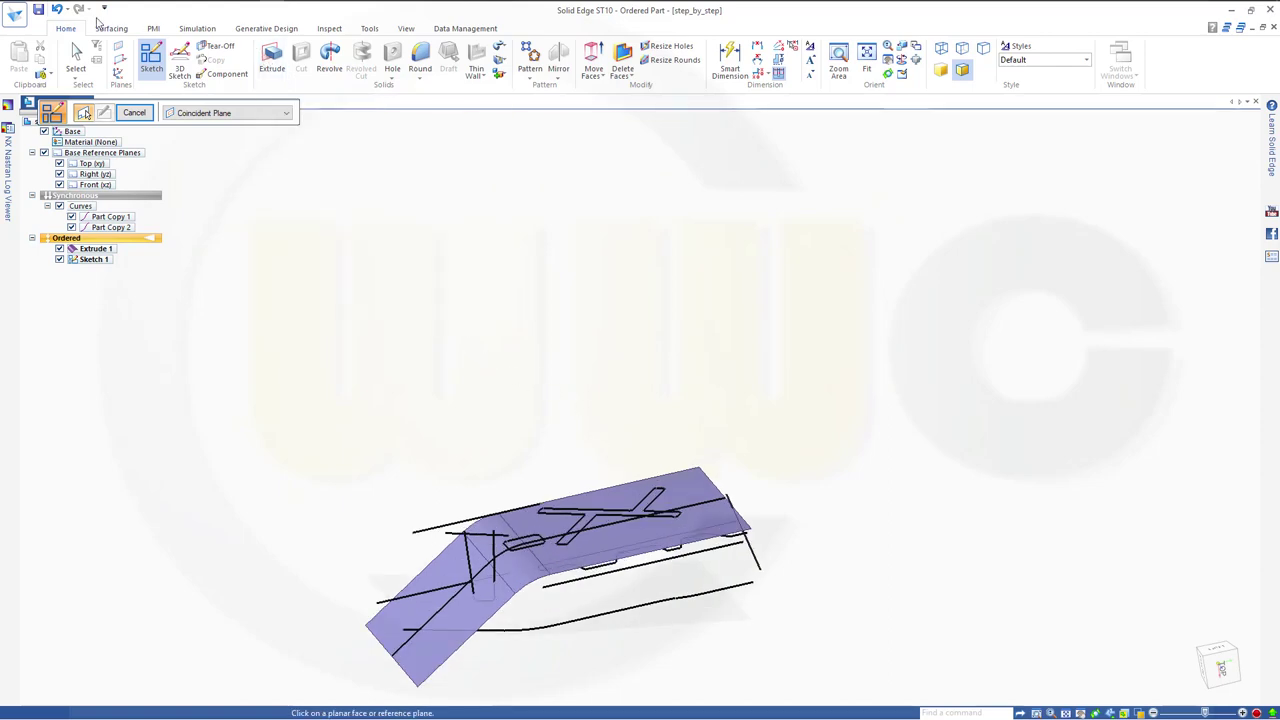
{"action": "left_click", "coordinate": [110, 29]}
{"action": "left_click", "coordinate": [430, 59]}
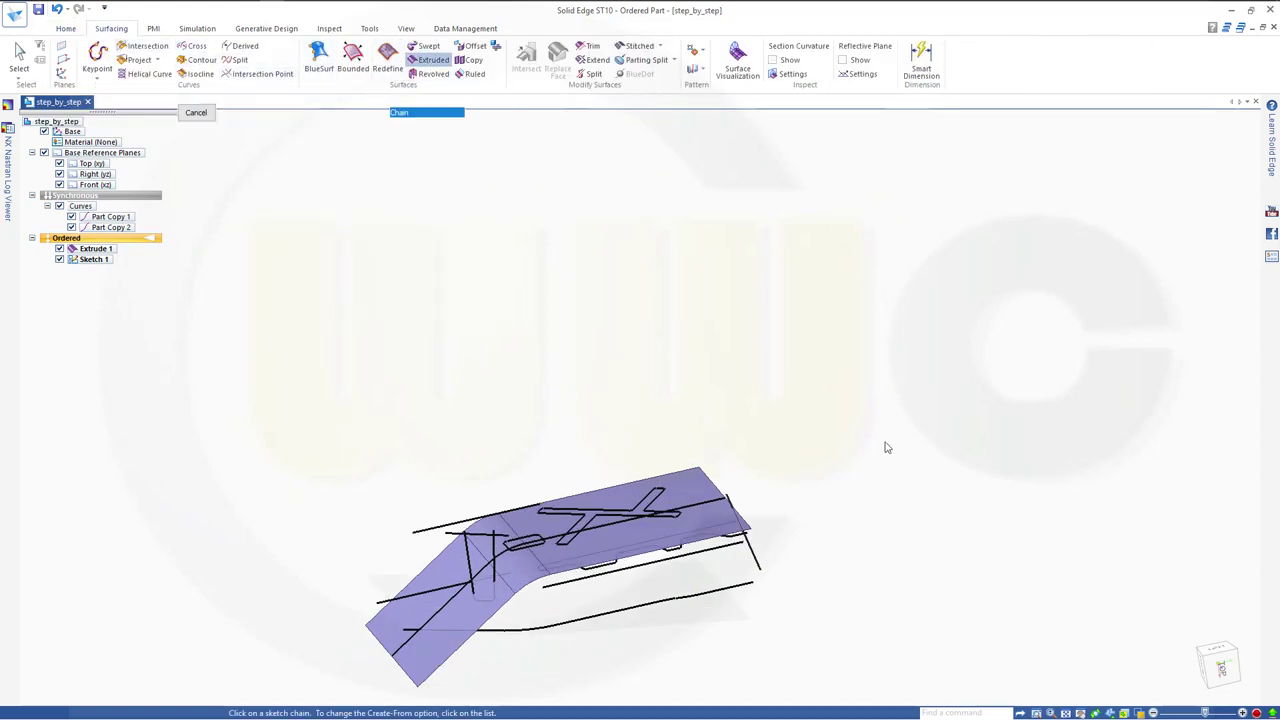
{"action": "left_click", "coordinate": [758, 565]}
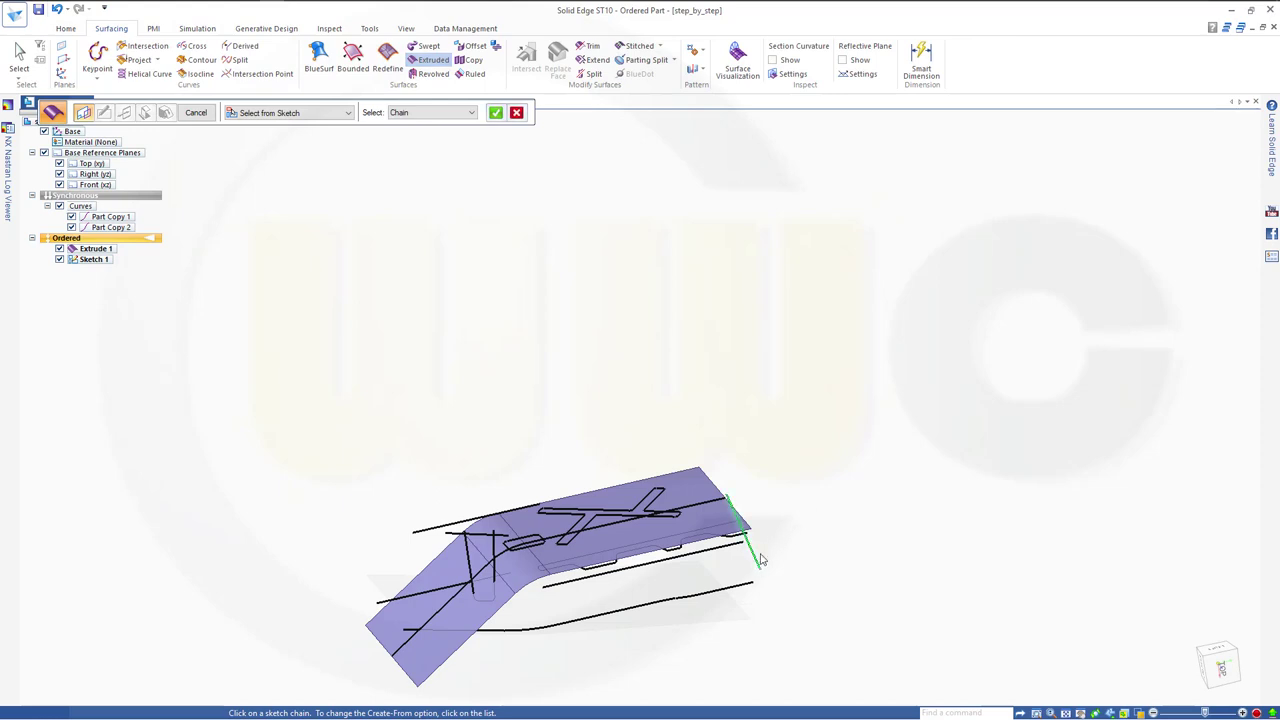
{"action": "right_click", "coordinate": [437, 266]}
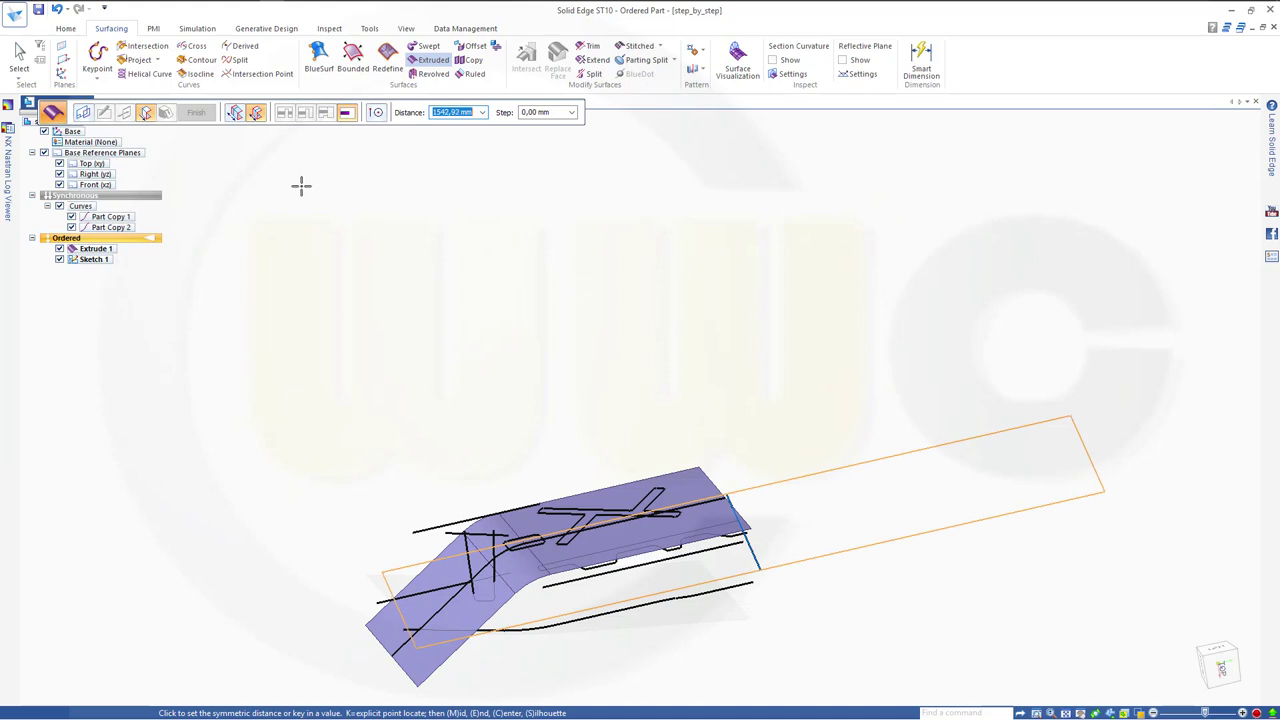
{"action": "left_click", "coordinate": [236, 113]}
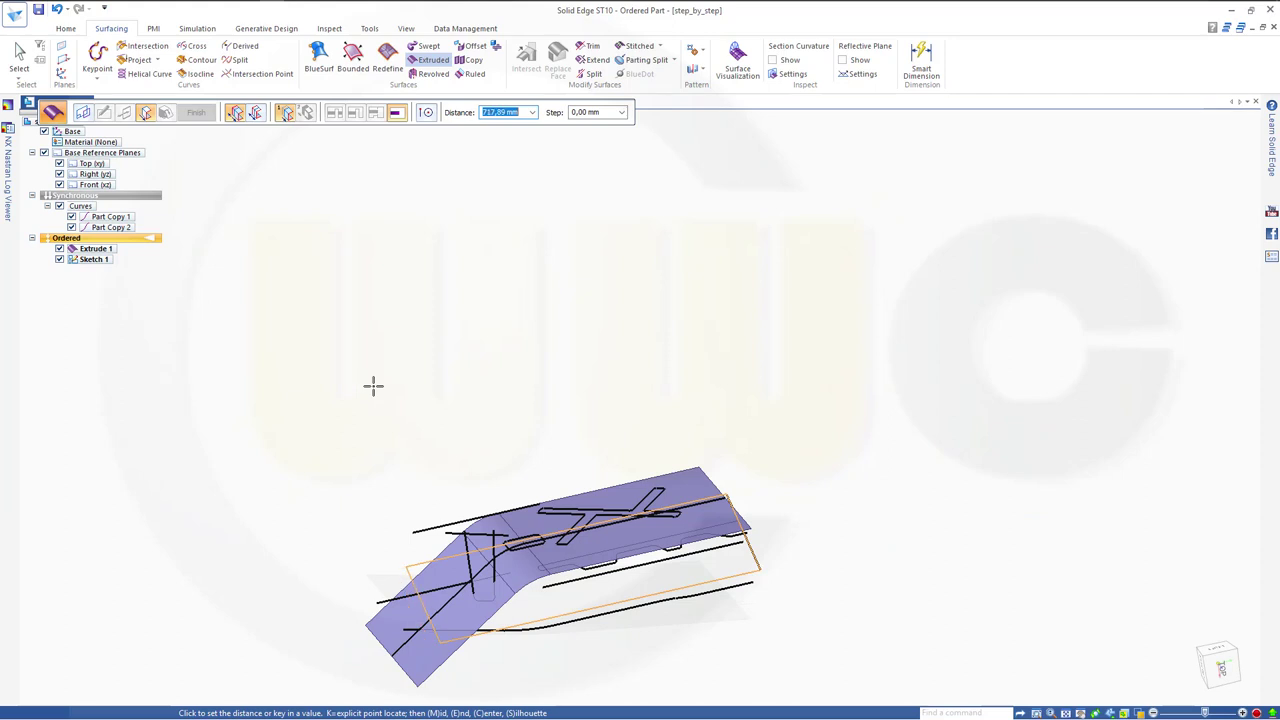
Extrude the slanted line's surface 700 mm toward the bent end of the existing surface and finish the feature.
{"action": "left_click", "coordinate": [376, 390]}
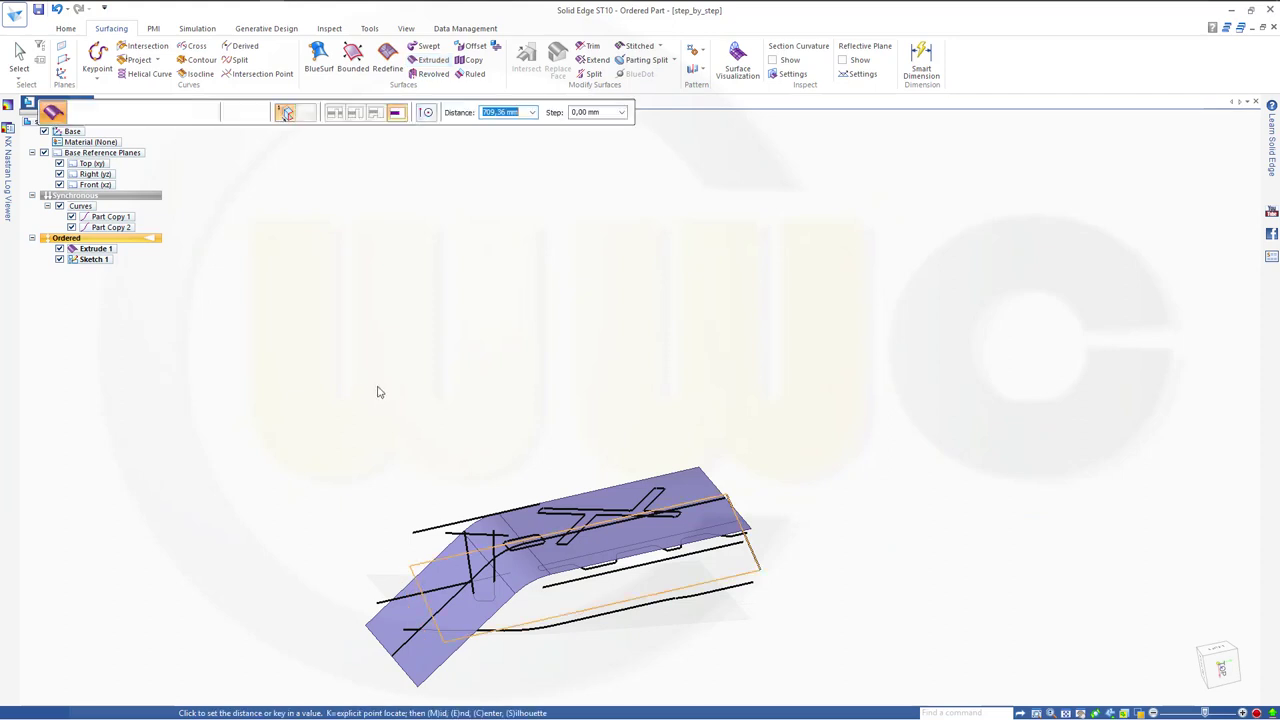
{"action": "type", "text": "70"}
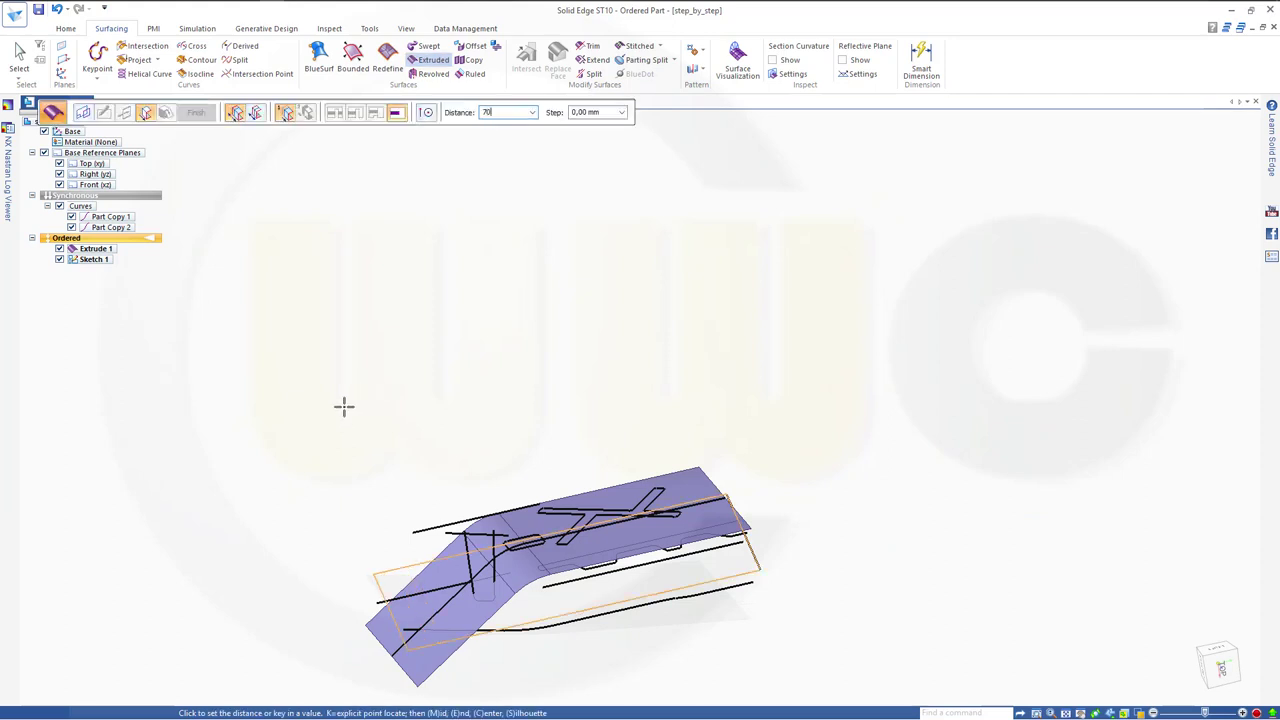
{"action": "key", "text": "Return"}
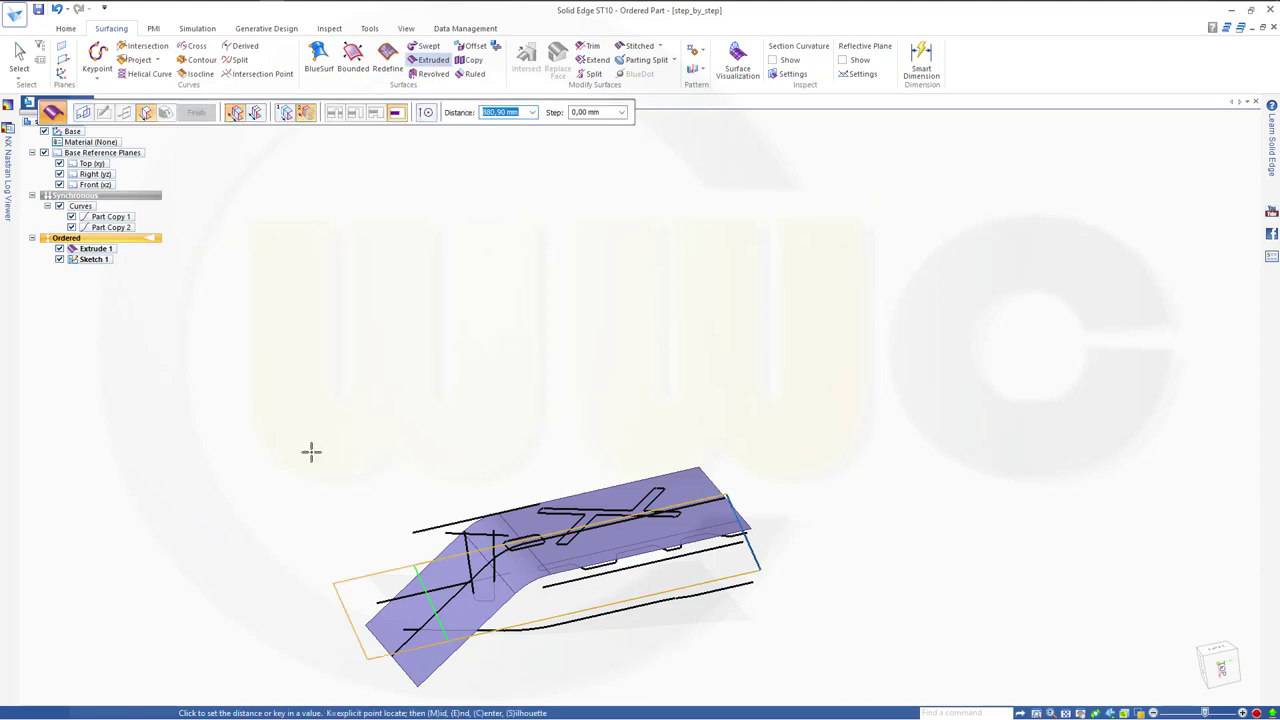
{"action": "type", "text": "700"}
{"action": "key", "text": "Tab"}
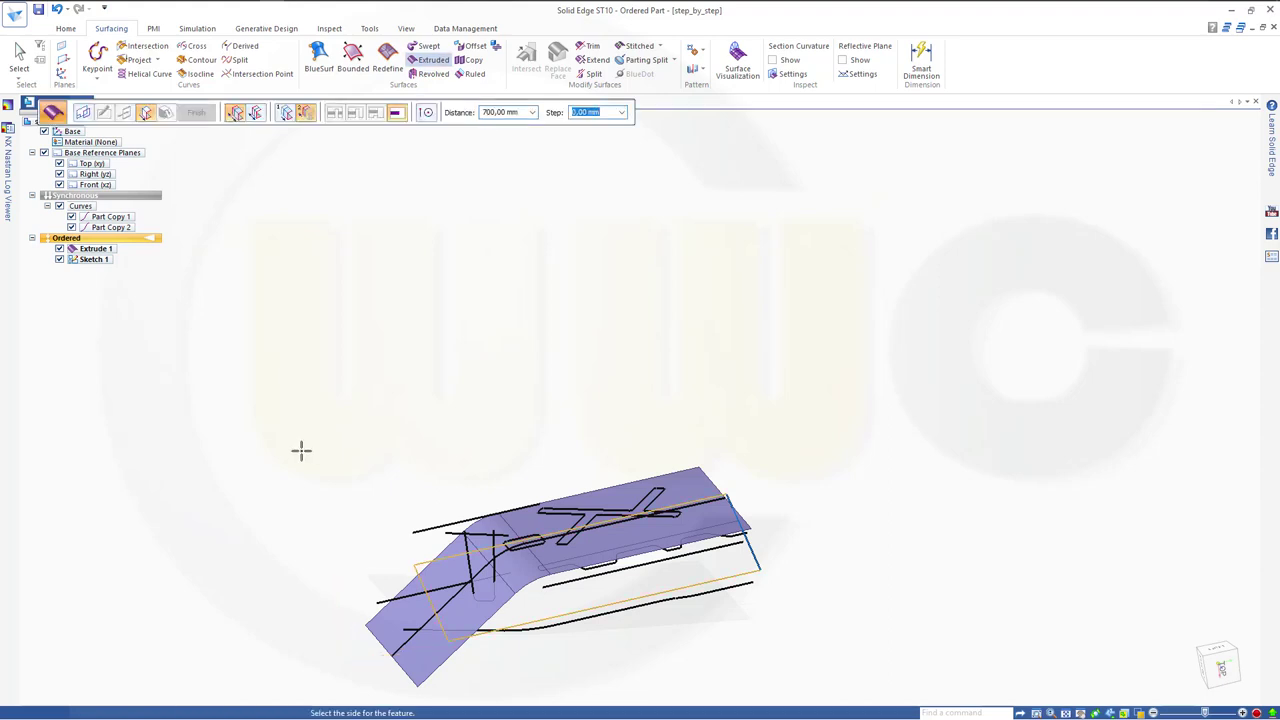
{"action": "left_click", "coordinate": [256, 508]}
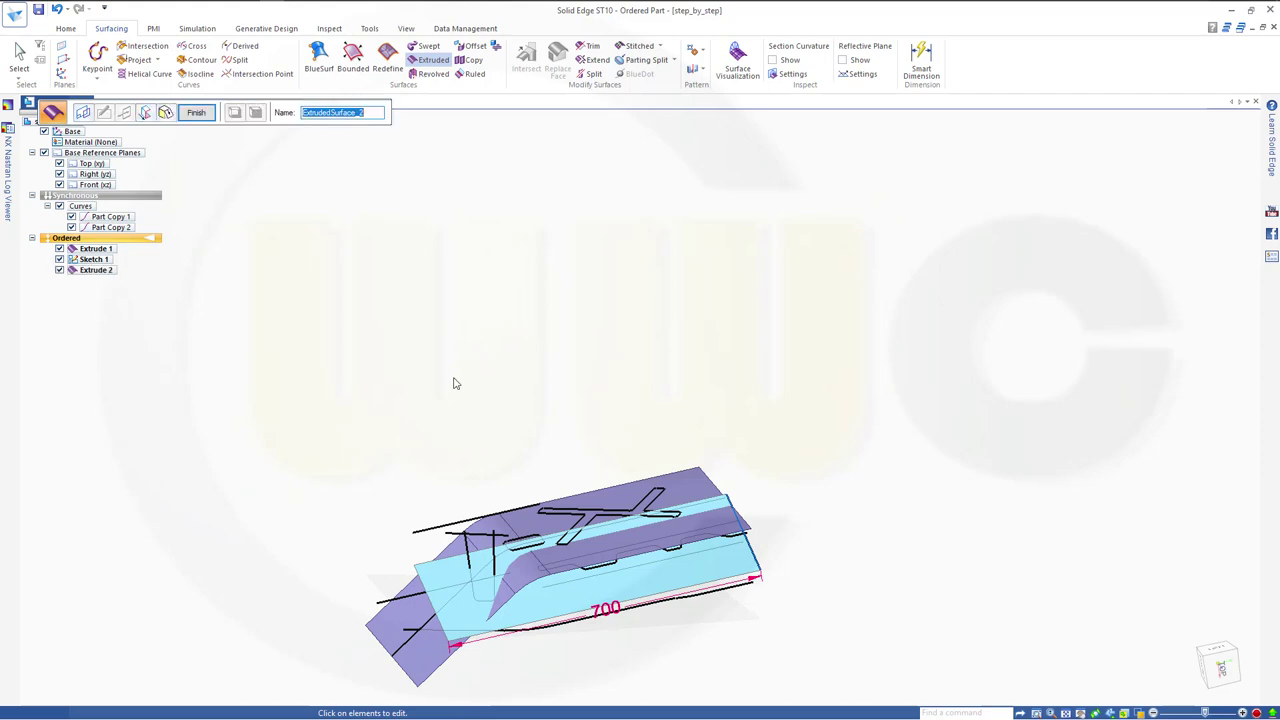
{"action": "left_click", "coordinate": [197, 113]}
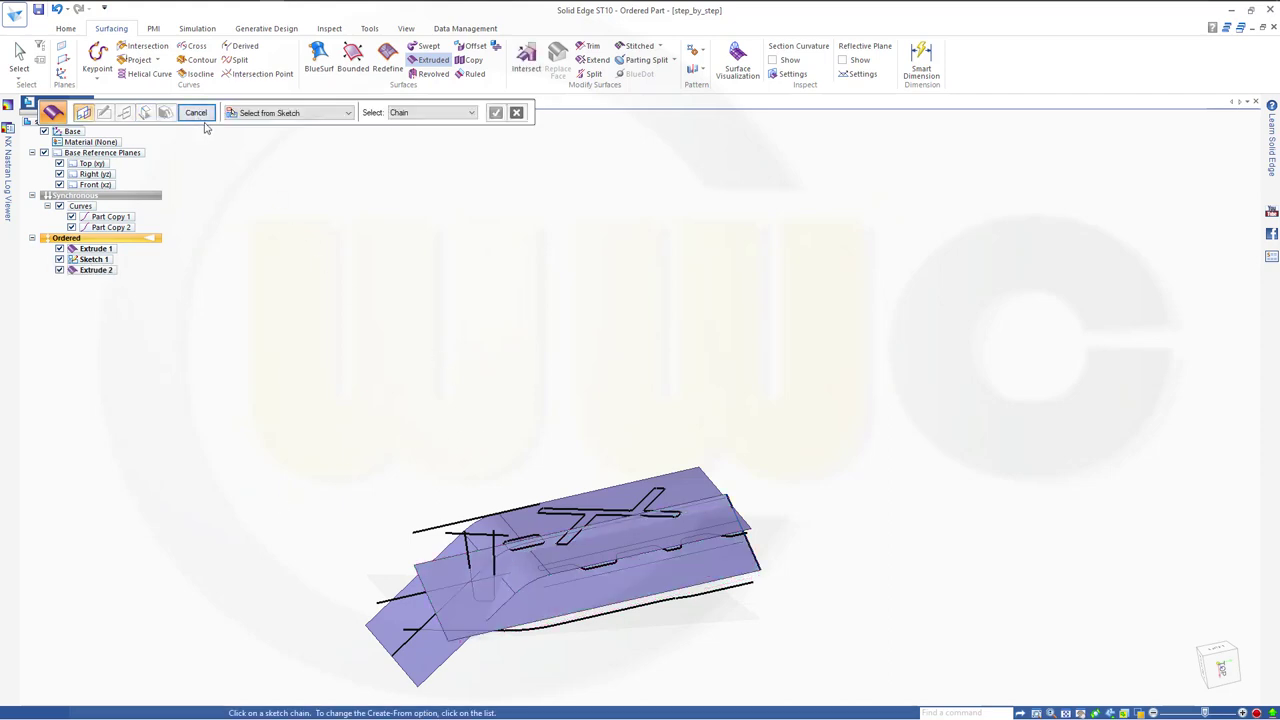
{"action": "left_click", "coordinate": [200, 116]}
Start a Round of type Surface blend between the flat top face of the bent surface and the slanted side surface.
{"action": "scroll", "coordinate": [532, 615], "scroll_direction": "down", "scroll_amount": 2}
{"action": "scroll", "coordinate": [538, 635], "scroll_direction": "up", "scroll_amount": 4}
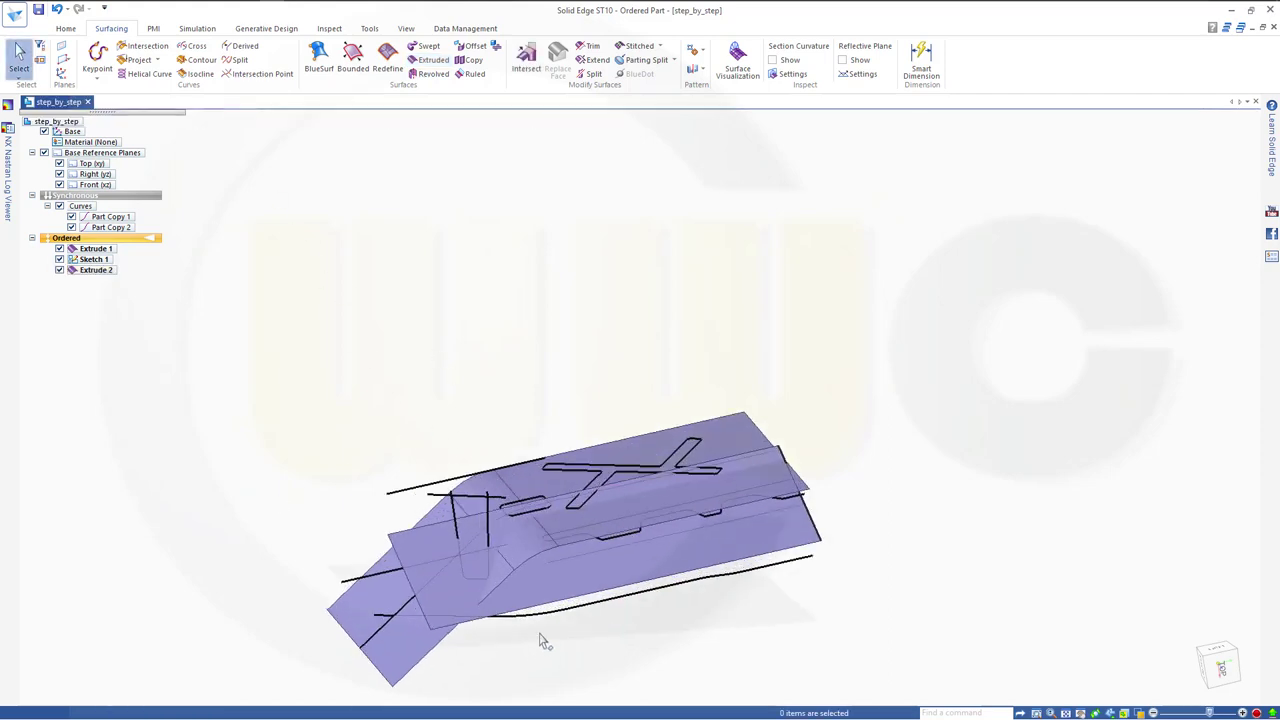
{"action": "scroll", "coordinate": [540, 638], "scroll_direction": "down", "scroll_amount": 2}
{"action": "middle_click_drag", "start_coordinate": [566, 632], "coordinate": [603, 607]}
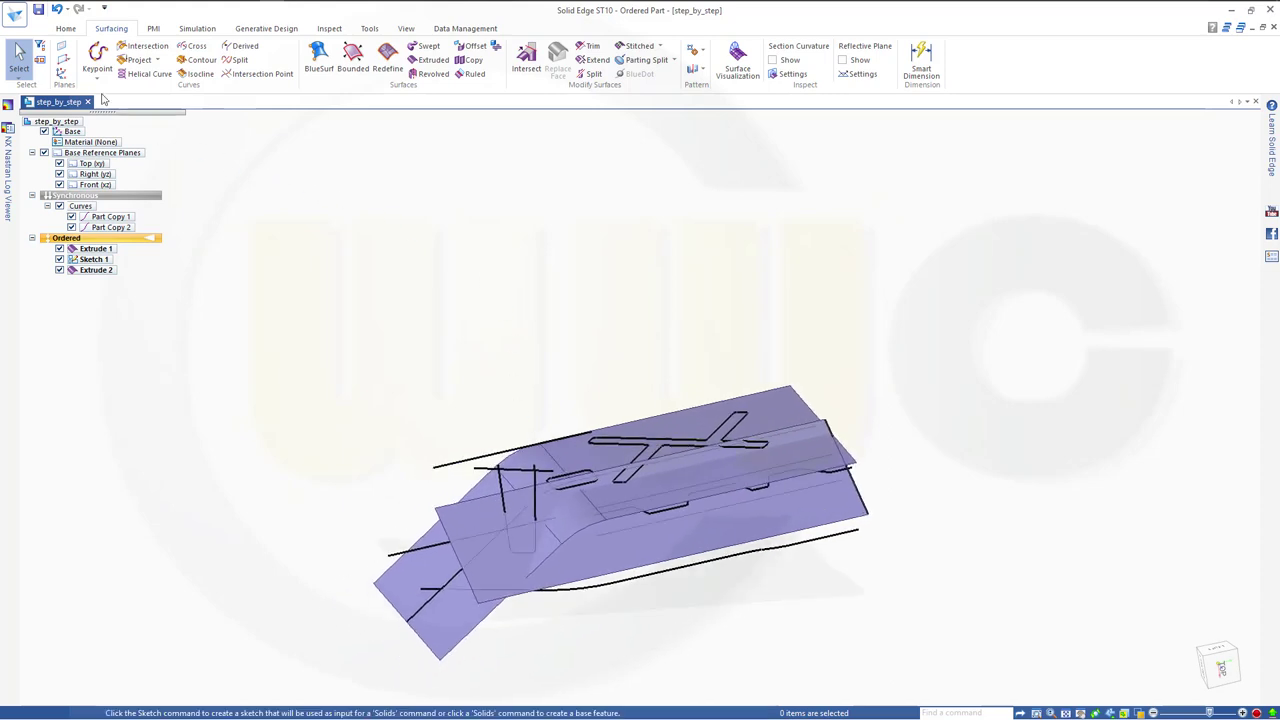
{"action": "left_click", "coordinate": [65, 29]}
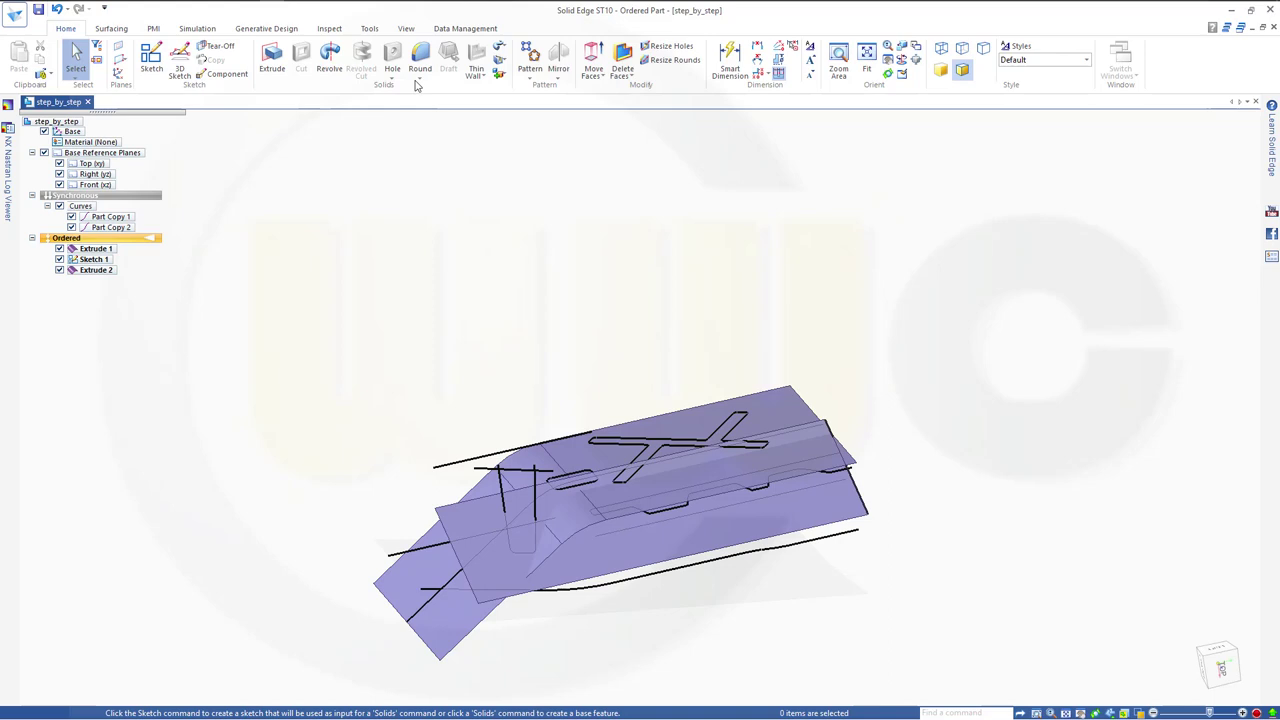
{"action": "left_click", "coordinate": [421, 80]}
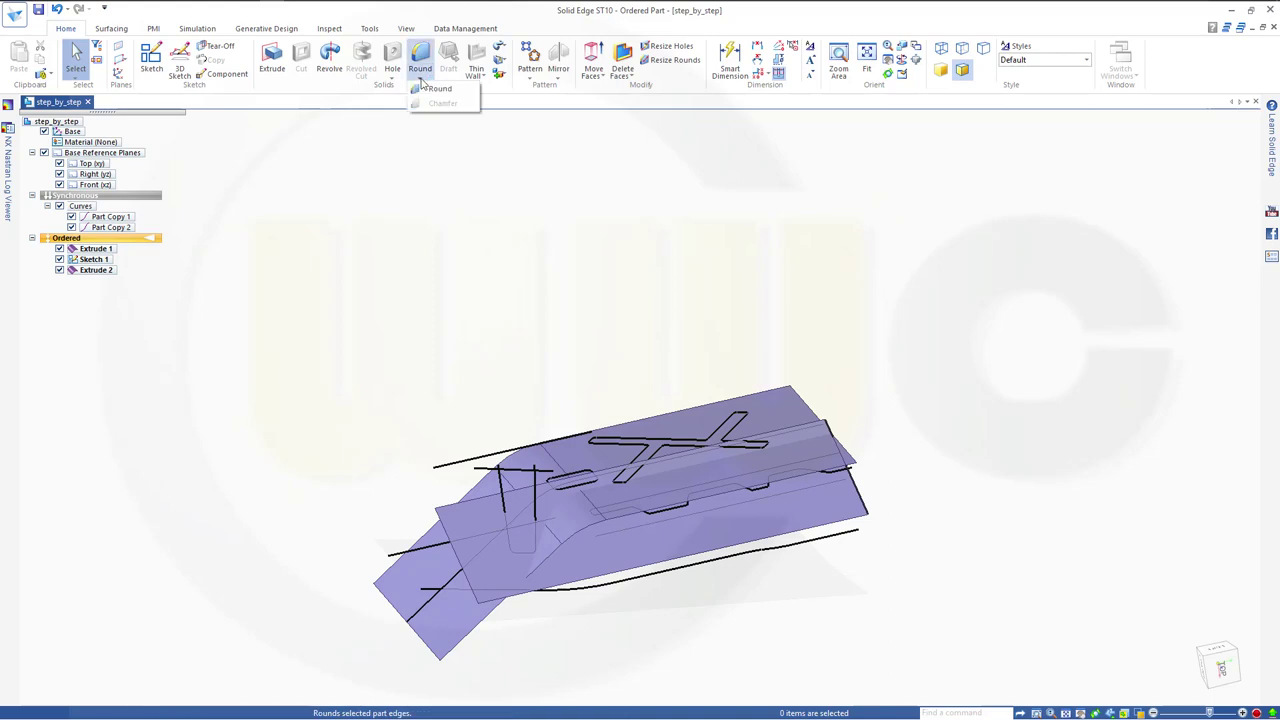
{"action": "left_click", "coordinate": [421, 88]}
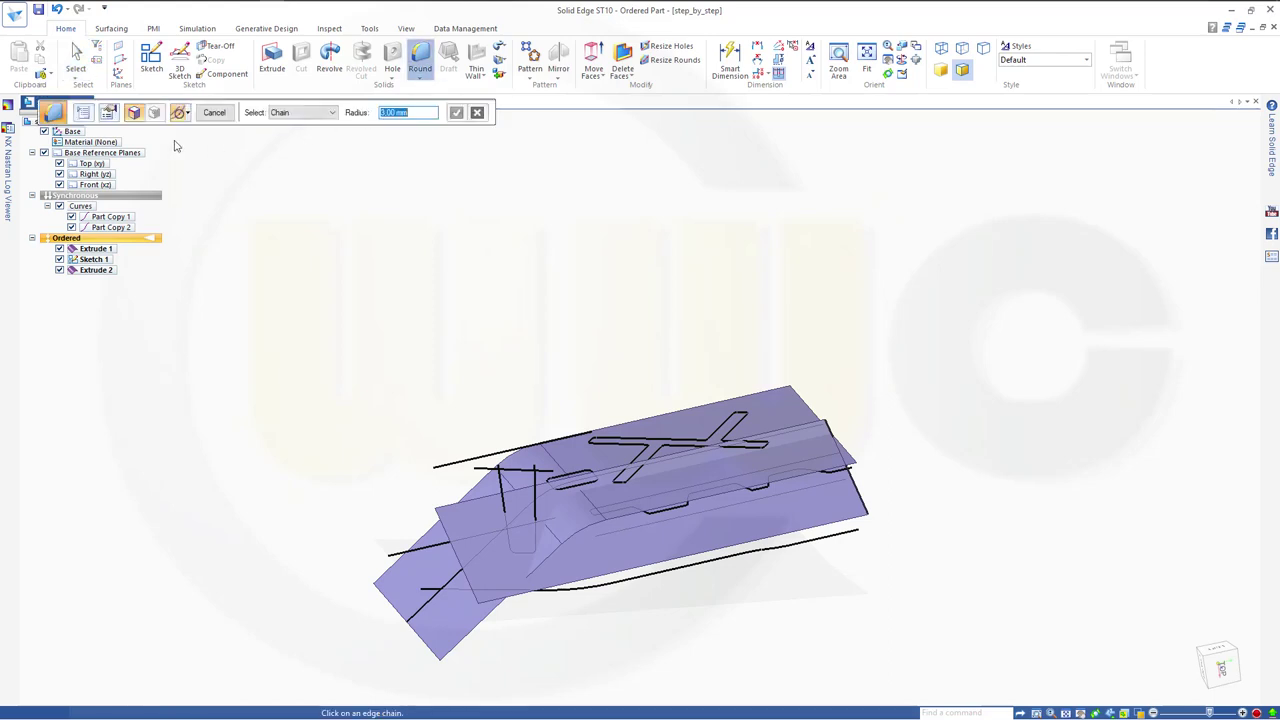
{"action": "left_click", "coordinate": [83, 115]}
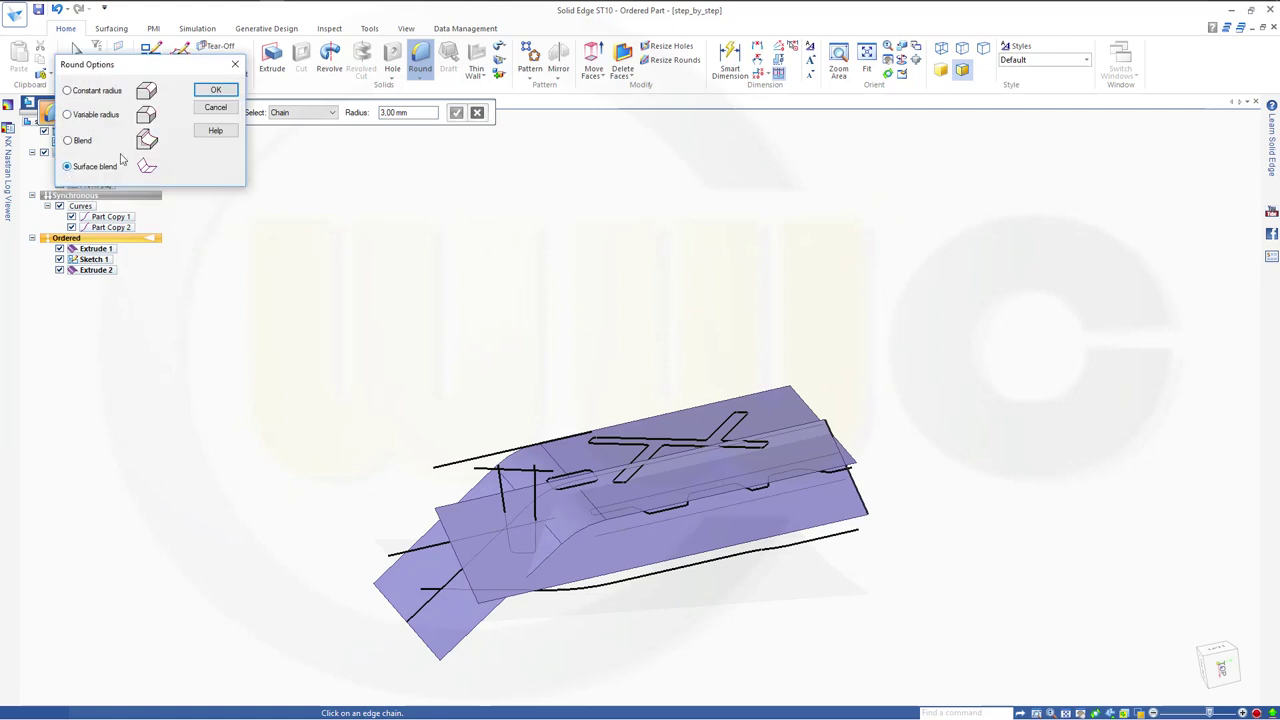
{"action": "left_click", "coordinate": [215, 89]}
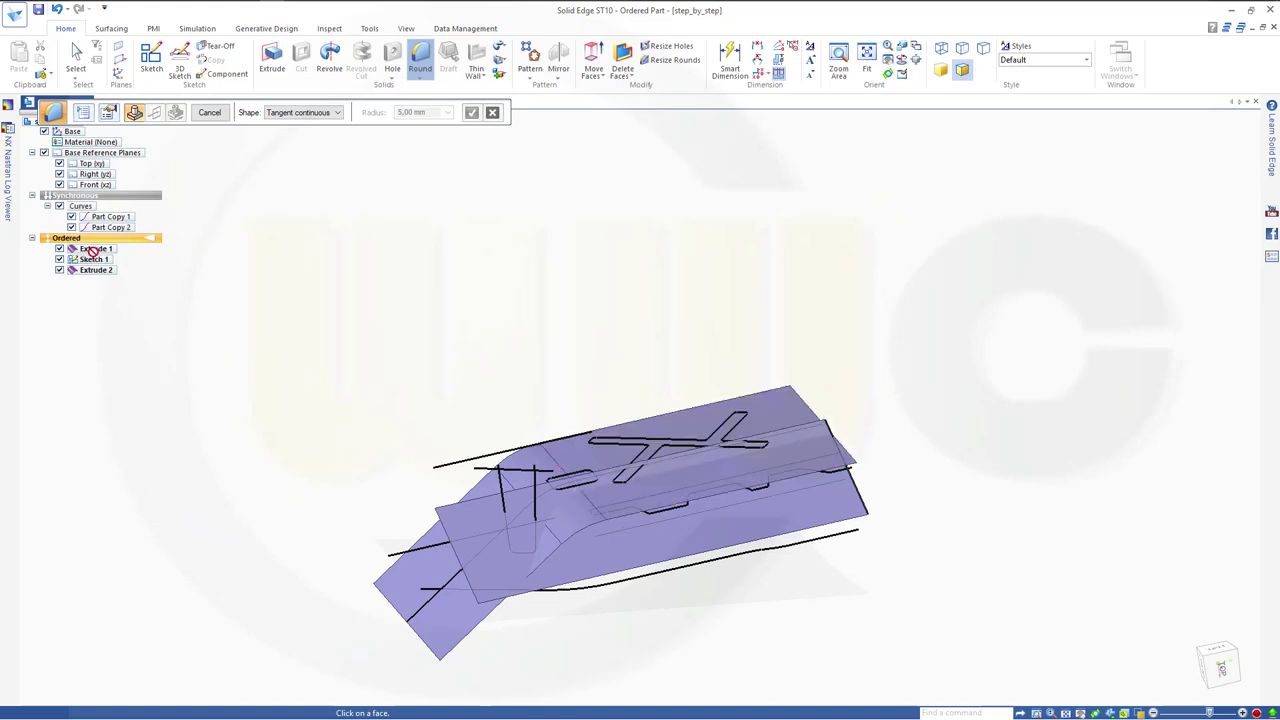
{"action": "left_click", "coordinate": [576, 447]}
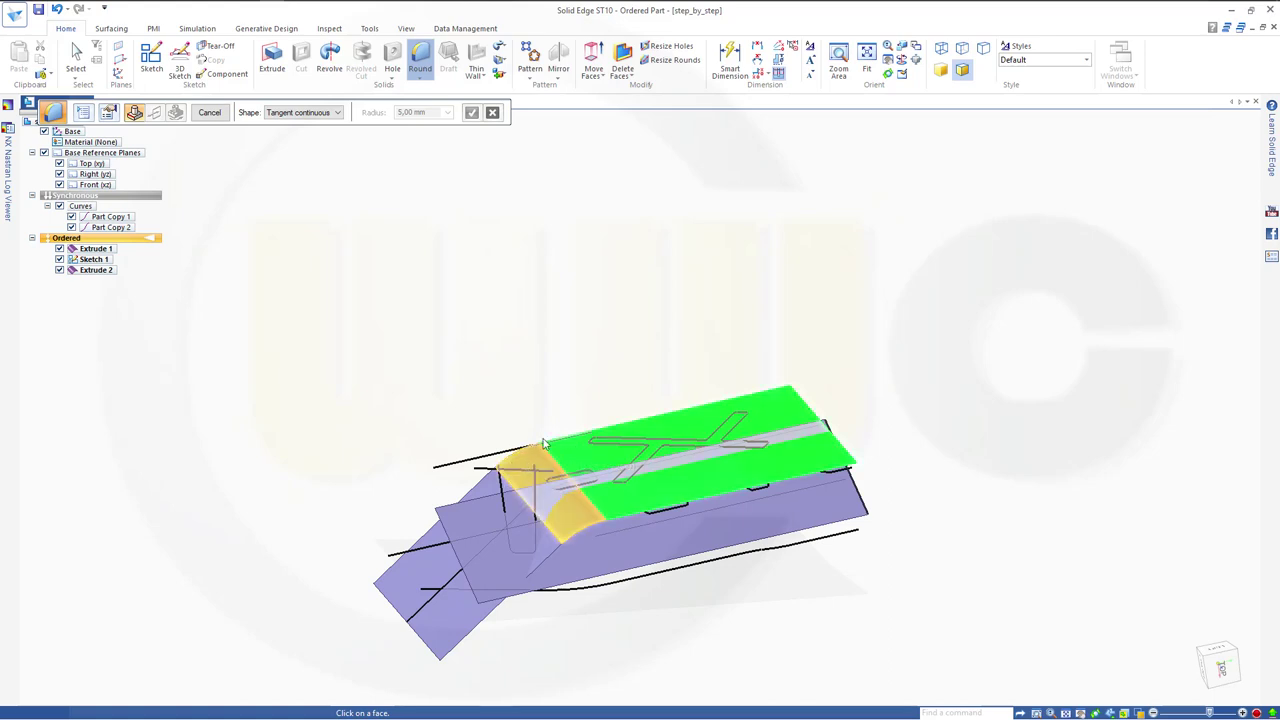
{"action": "left_click", "coordinate": [746, 520]}
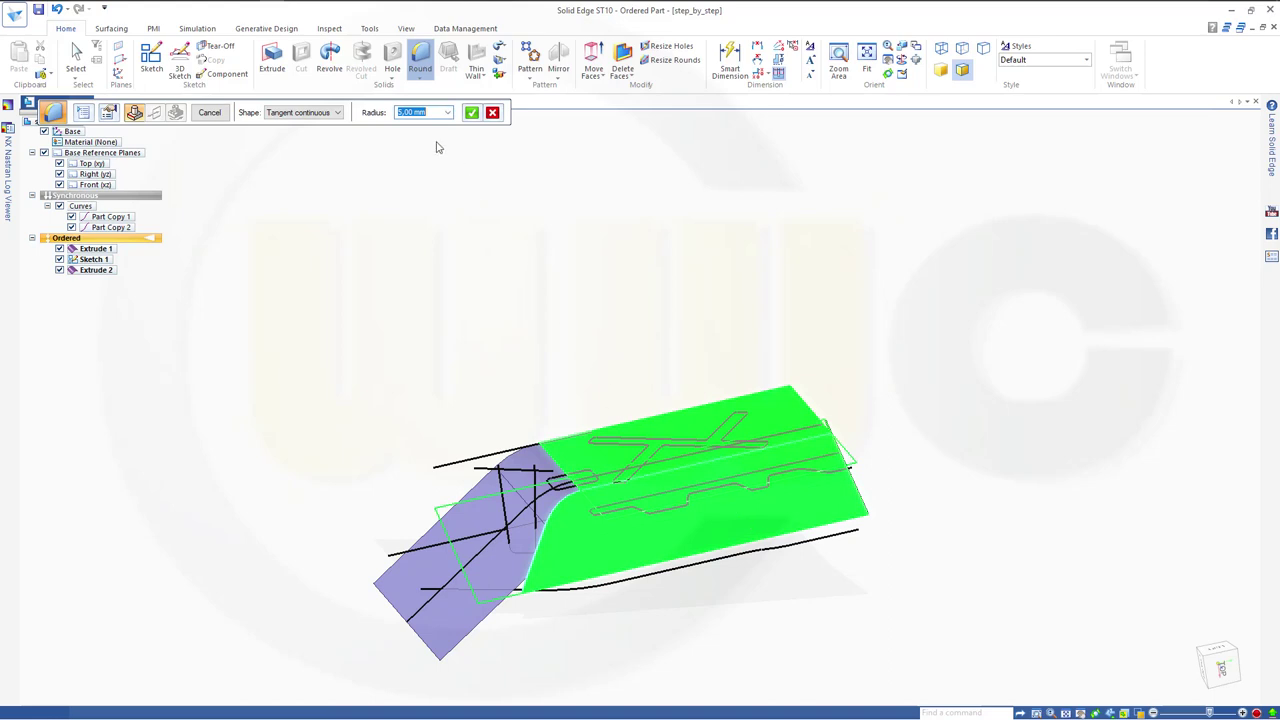
Set the tangent continuous blend's radius to 200 mm, accept the displayed blend side and finish the round.
{"action": "type", "text": "20"}
{"action": "key", "text": "Return"}
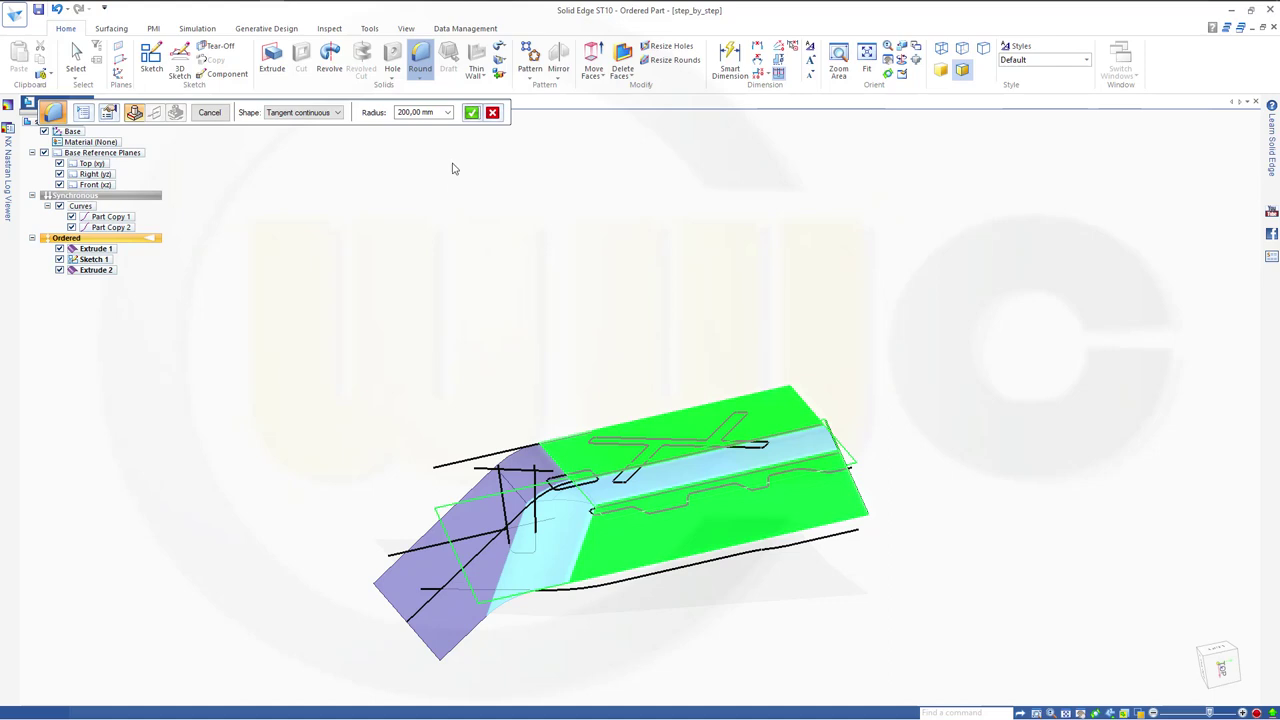
{"action": "middle_click_drag", "start_coordinate": [583, 315], "coordinate": [610, 290]}
{"action": "key", "text": "Return"}
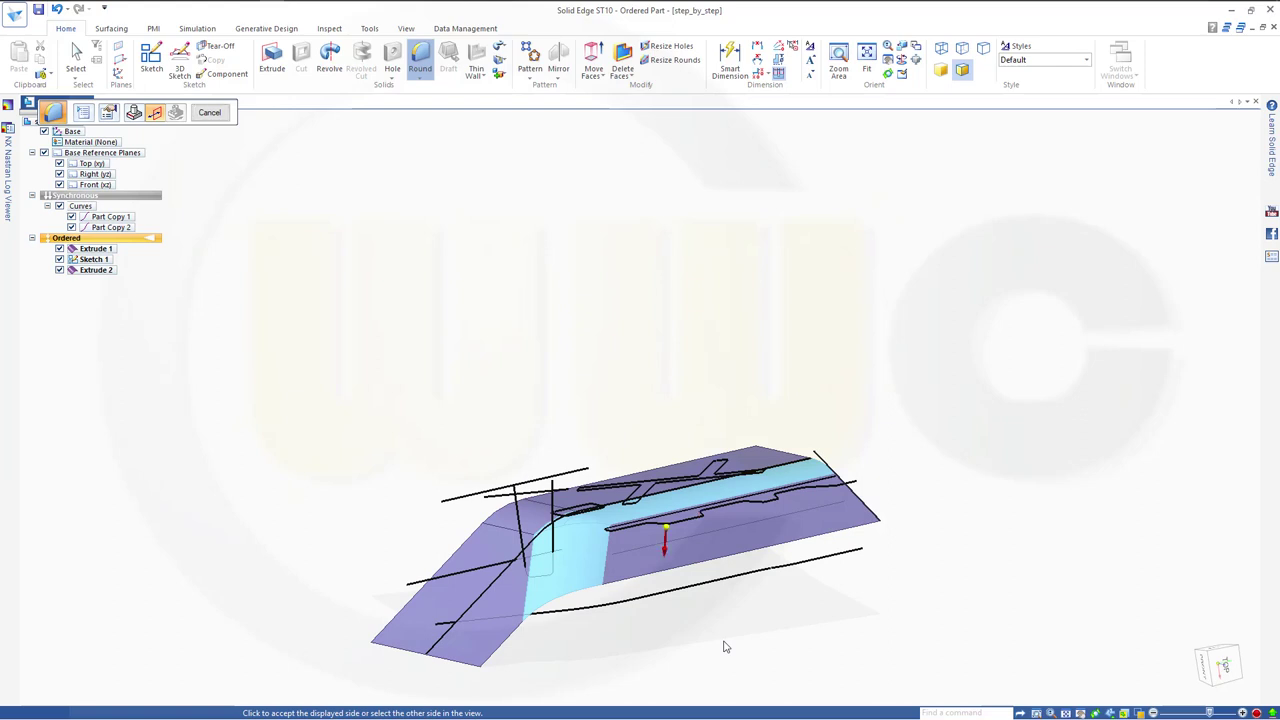
{"action": "middle_click_drag", "start_coordinate": [581, 639], "coordinate": [653, 681]}
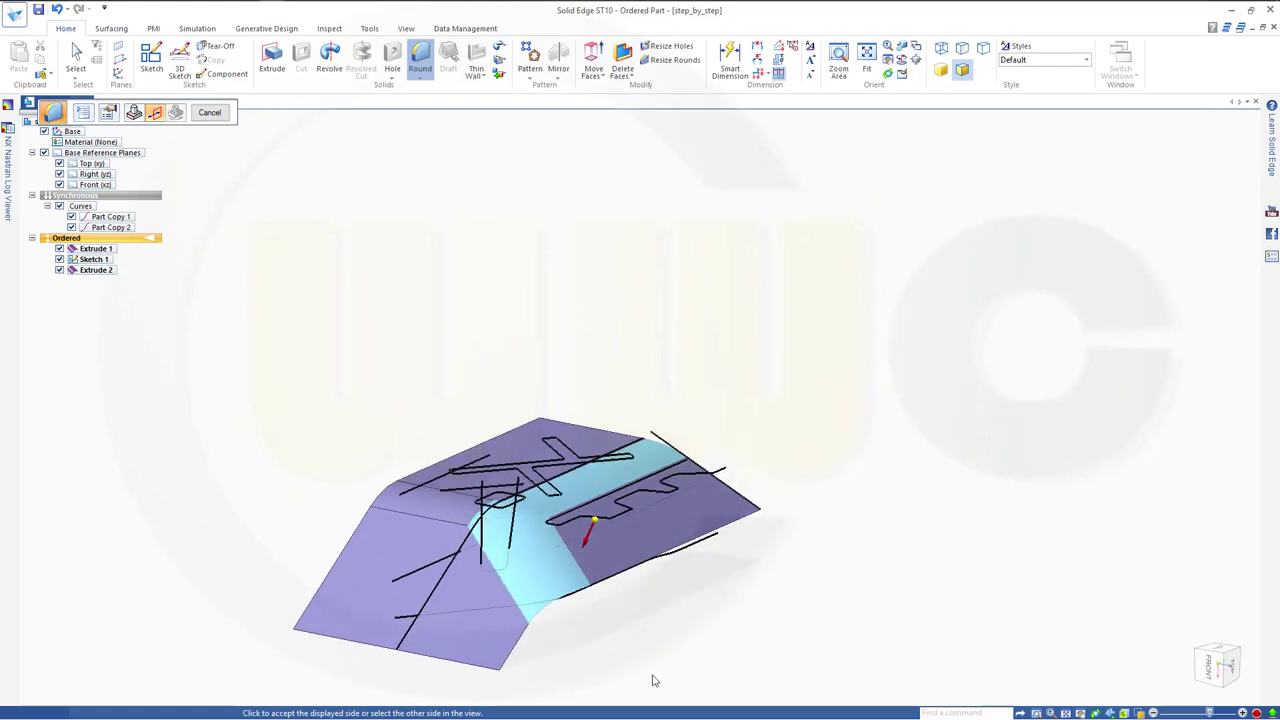
{"action": "left_click", "coordinate": [603, 688]}
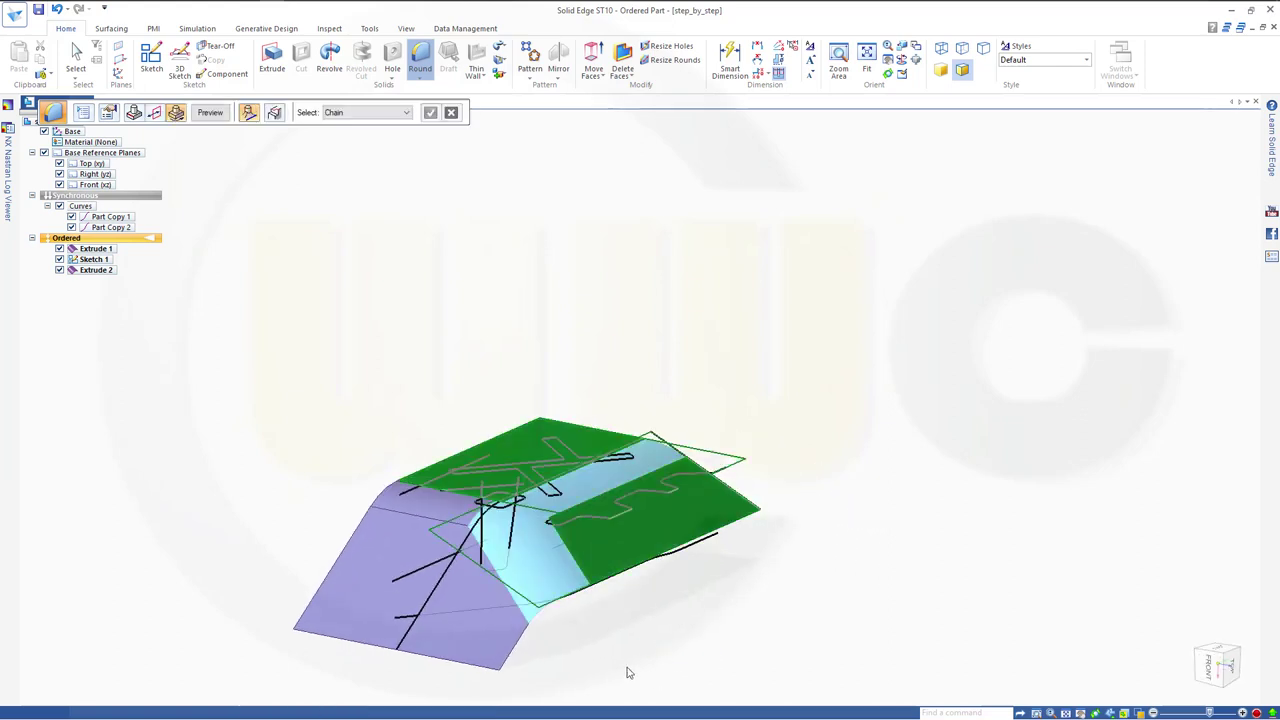
{"action": "left_click", "coordinate": [210, 112]}
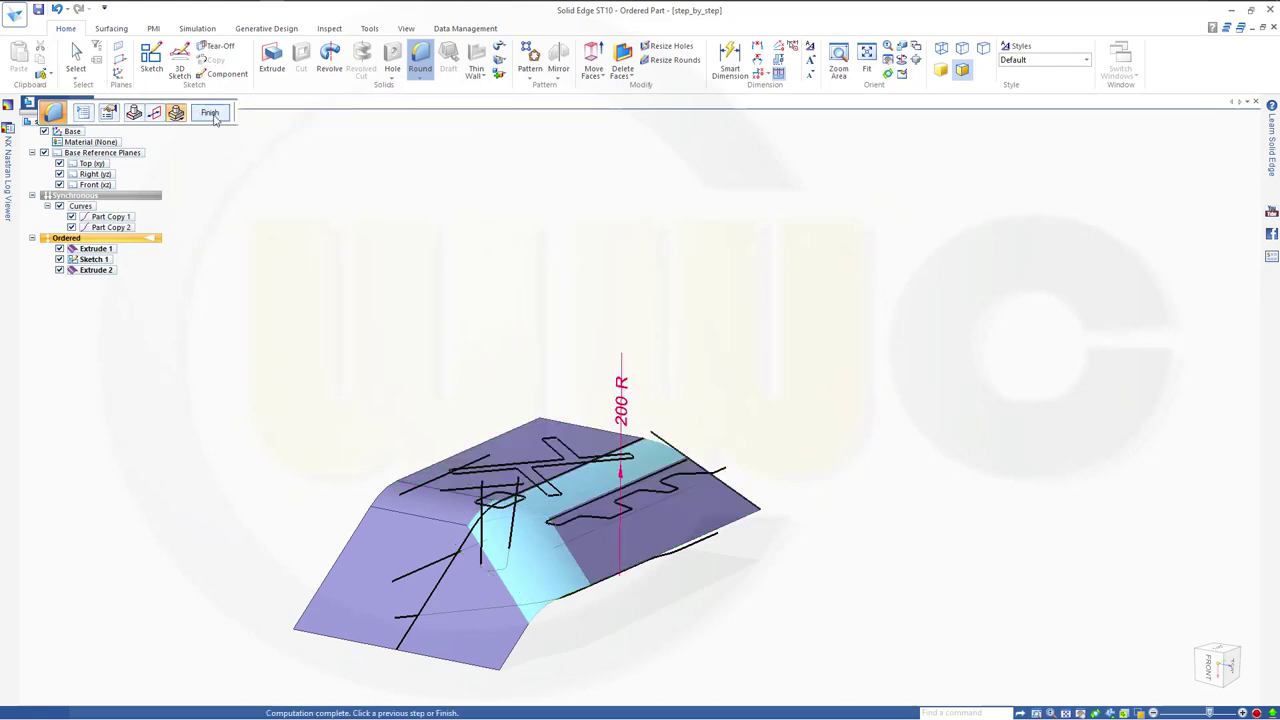
{"action": "left_click", "coordinate": [210, 113]}
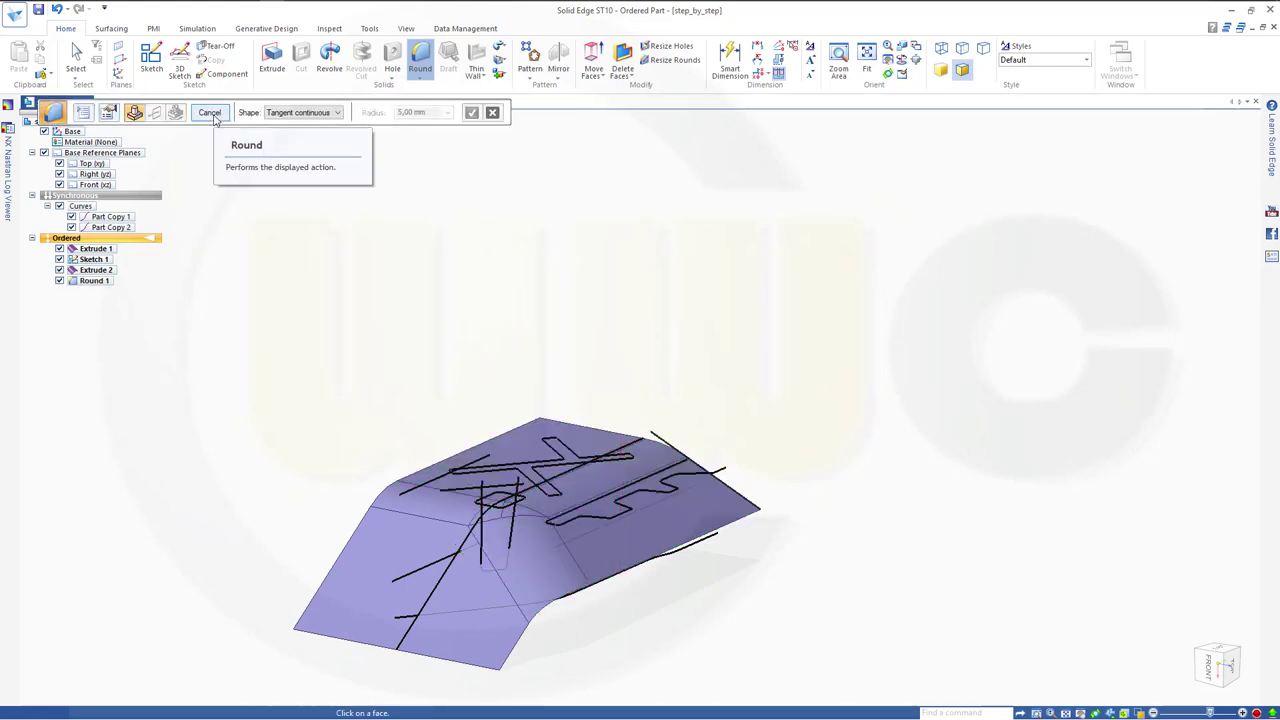
{"action": "key", "text": "Escape"}
Rename the new round feature as base_1.
{"action": "middle_click_drag", "start_coordinate": [549, 399], "coordinate": [470, 470]}
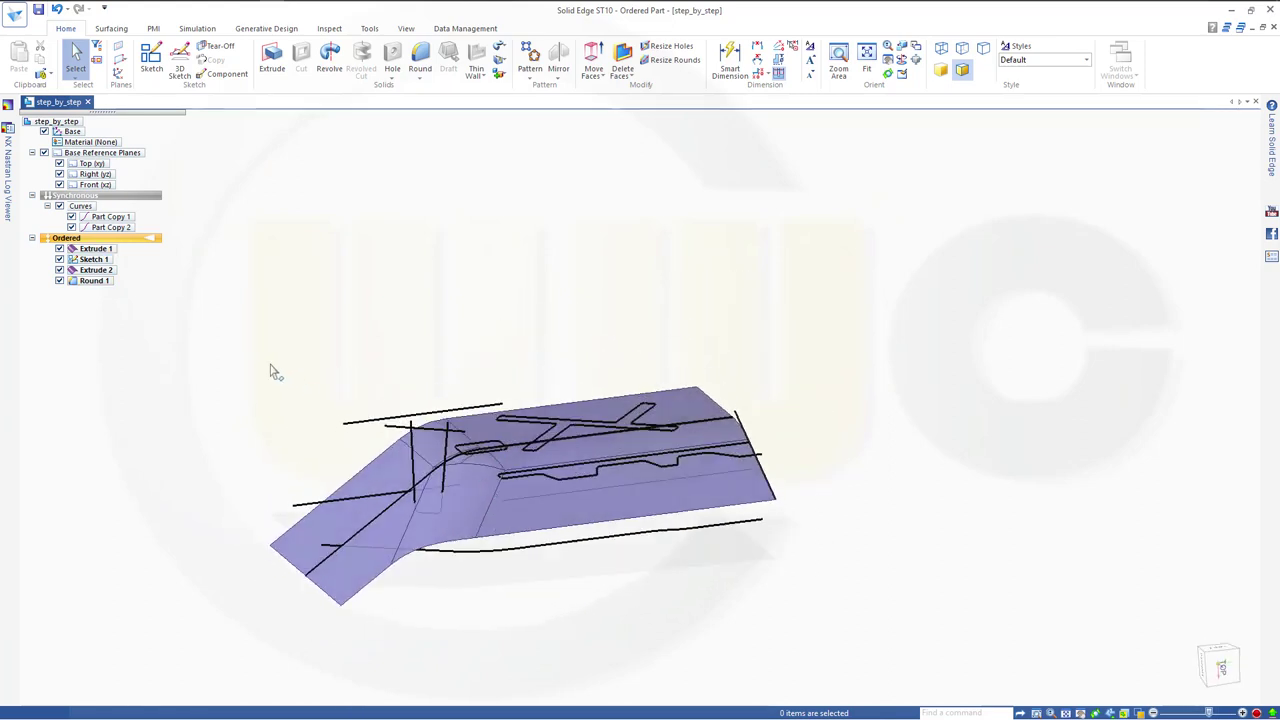
{"action": "left_click", "coordinate": [100, 282]}
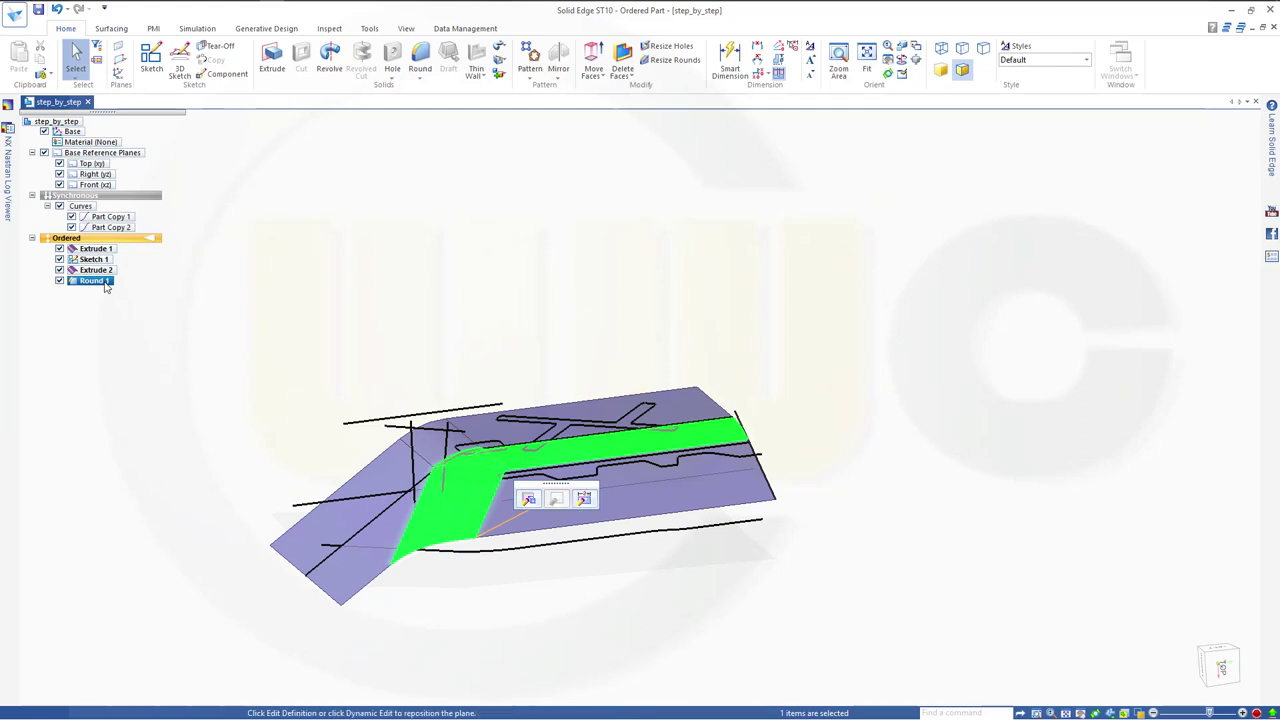
{"action": "right_click", "coordinate": [105, 286]}
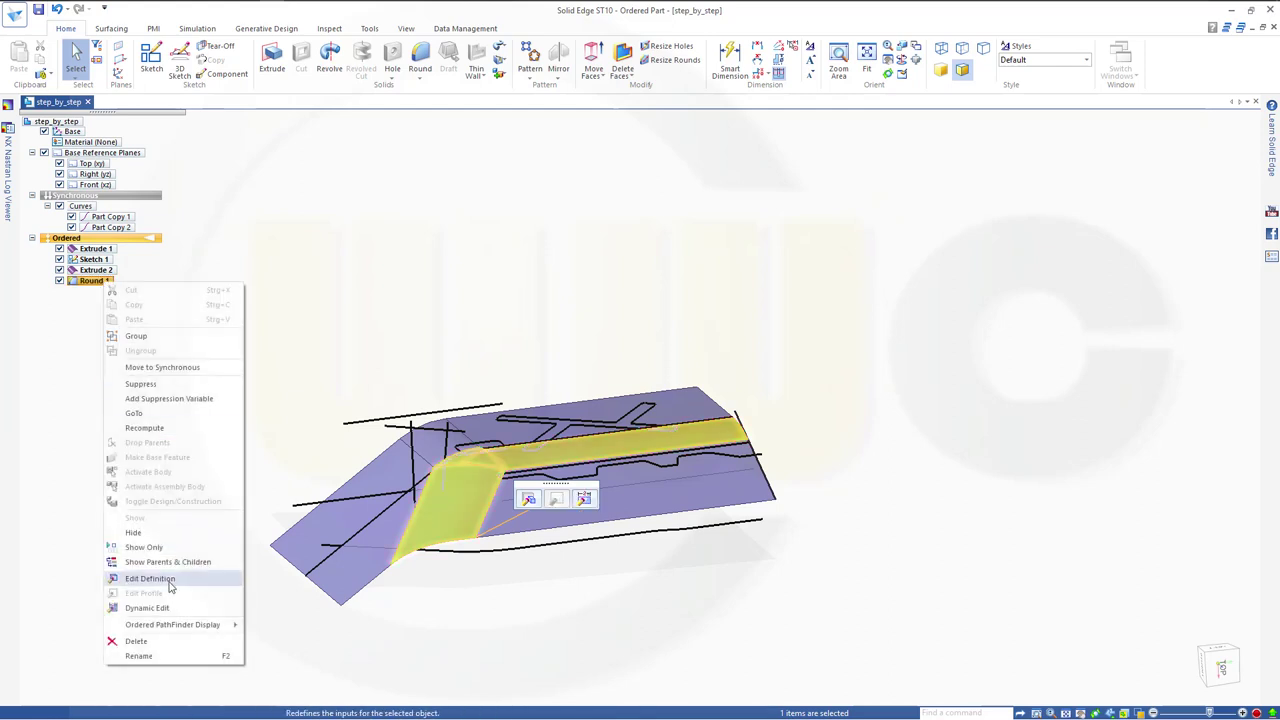
{"action": "left_click", "coordinate": [138, 655]}
{"action": "type", "text": "base"}
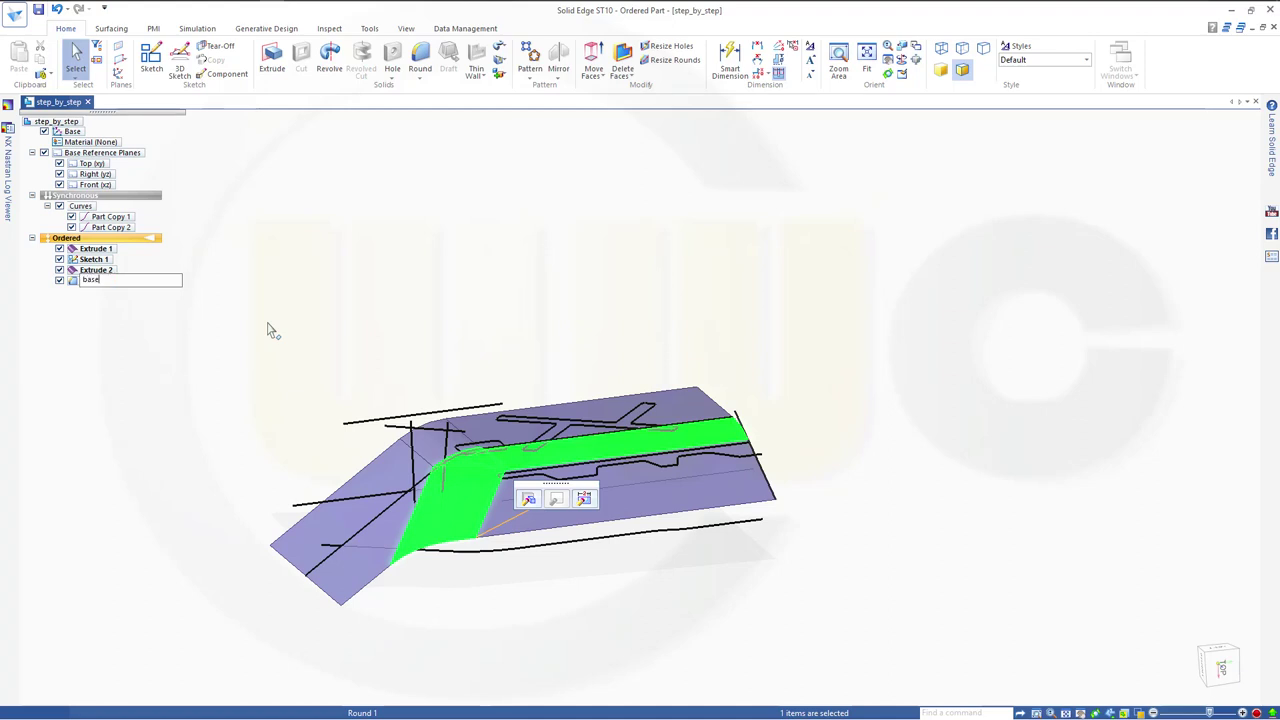
{"action": "type", "text": "_1"}
{"action": "key", "text": "Return"}
{"action": "left_click", "coordinate": [169, 523]}
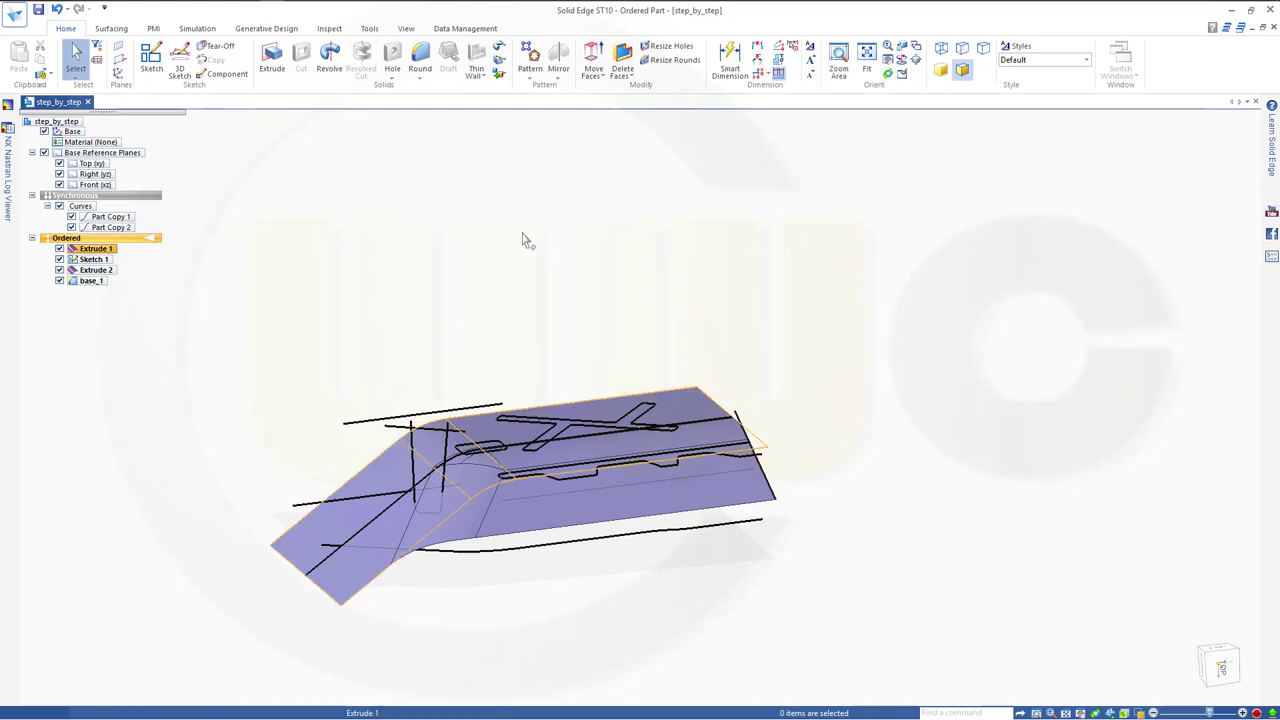
Offset the entire blended base body 7 mm toward its underside, finish the feature and leave the command.
{"action": "left_click", "coordinate": [114, 31]}
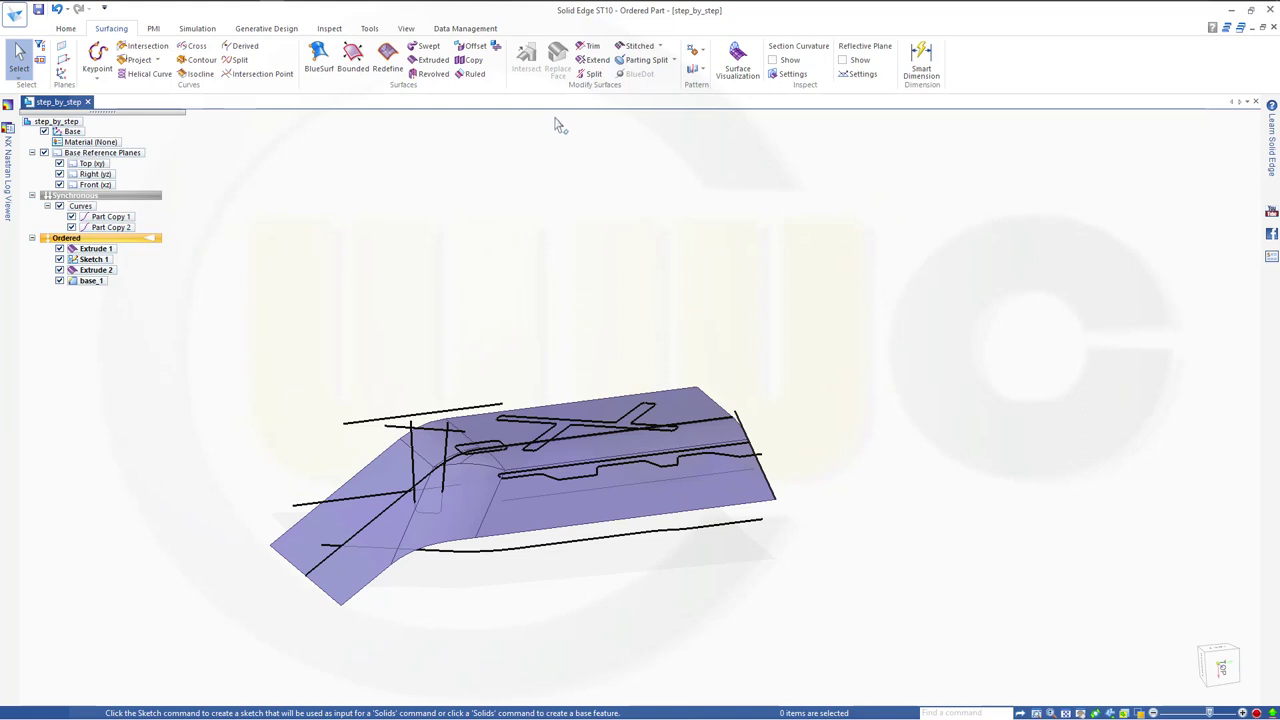
{"action": "left_click", "coordinate": [471, 46]}
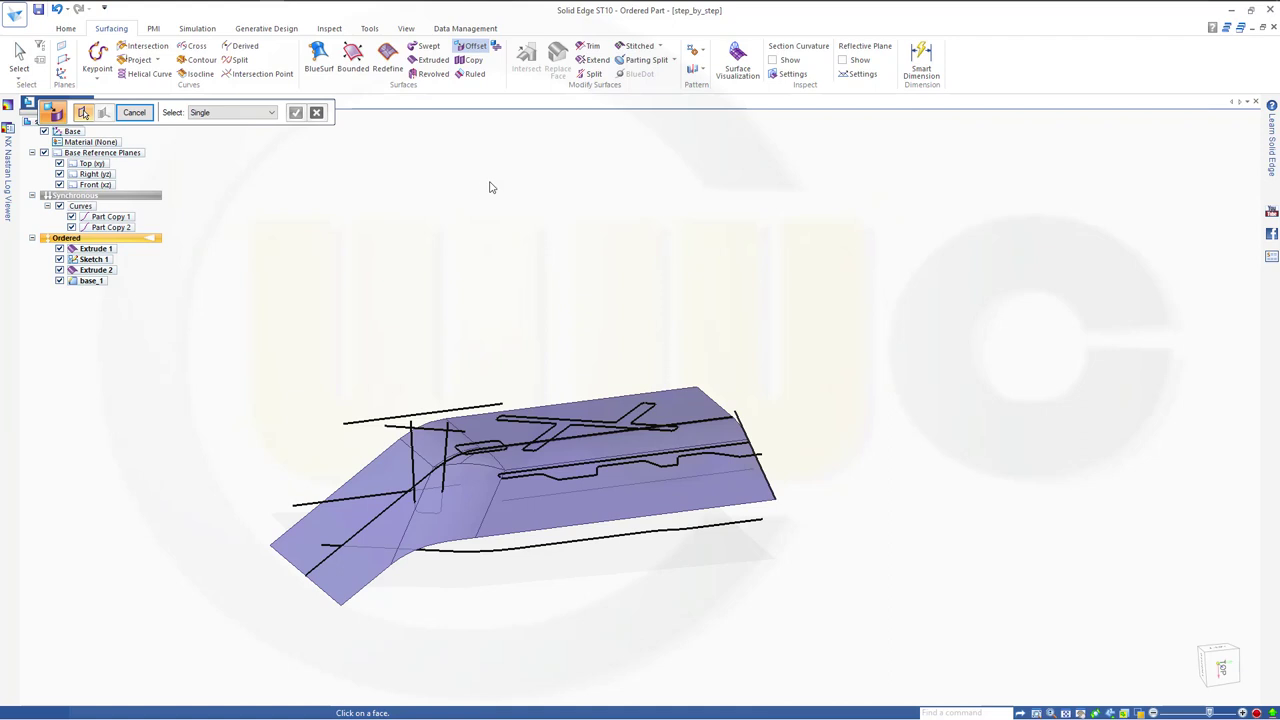
{"action": "left_click", "coordinate": [271, 112]}
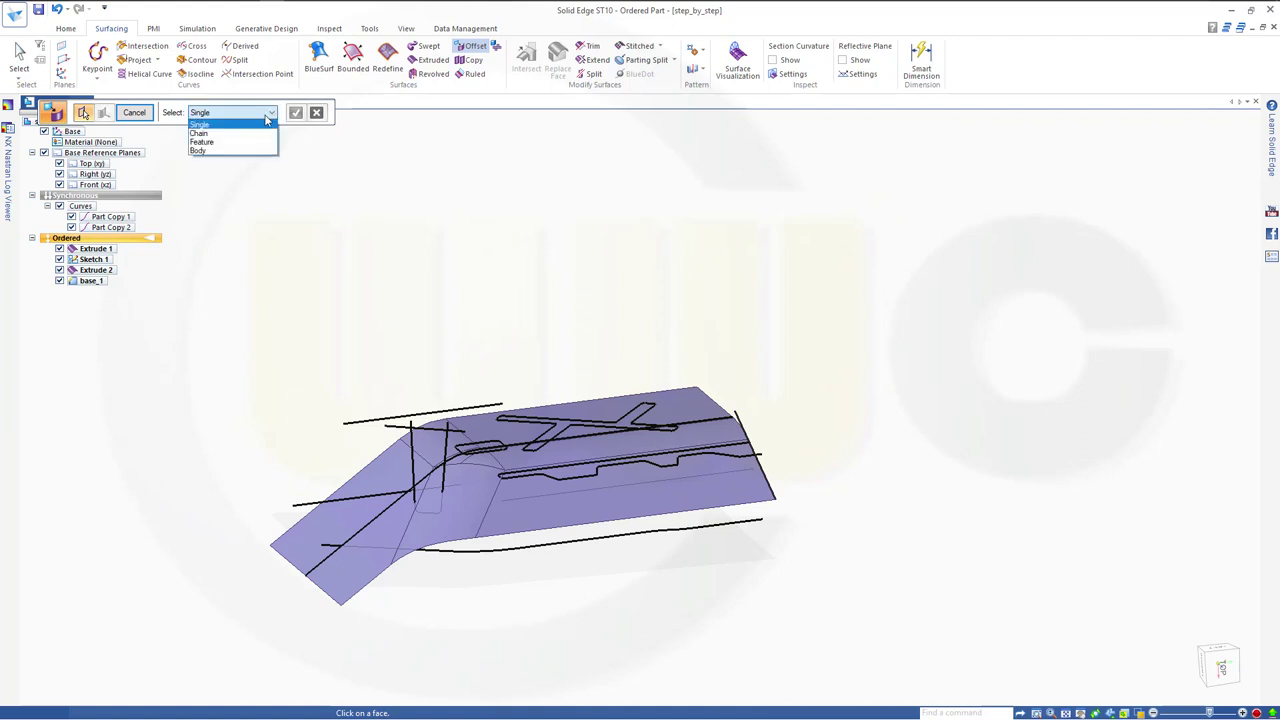
{"action": "left_click", "coordinate": [223, 151]}
{"action": "left_click", "coordinate": [470, 460]}
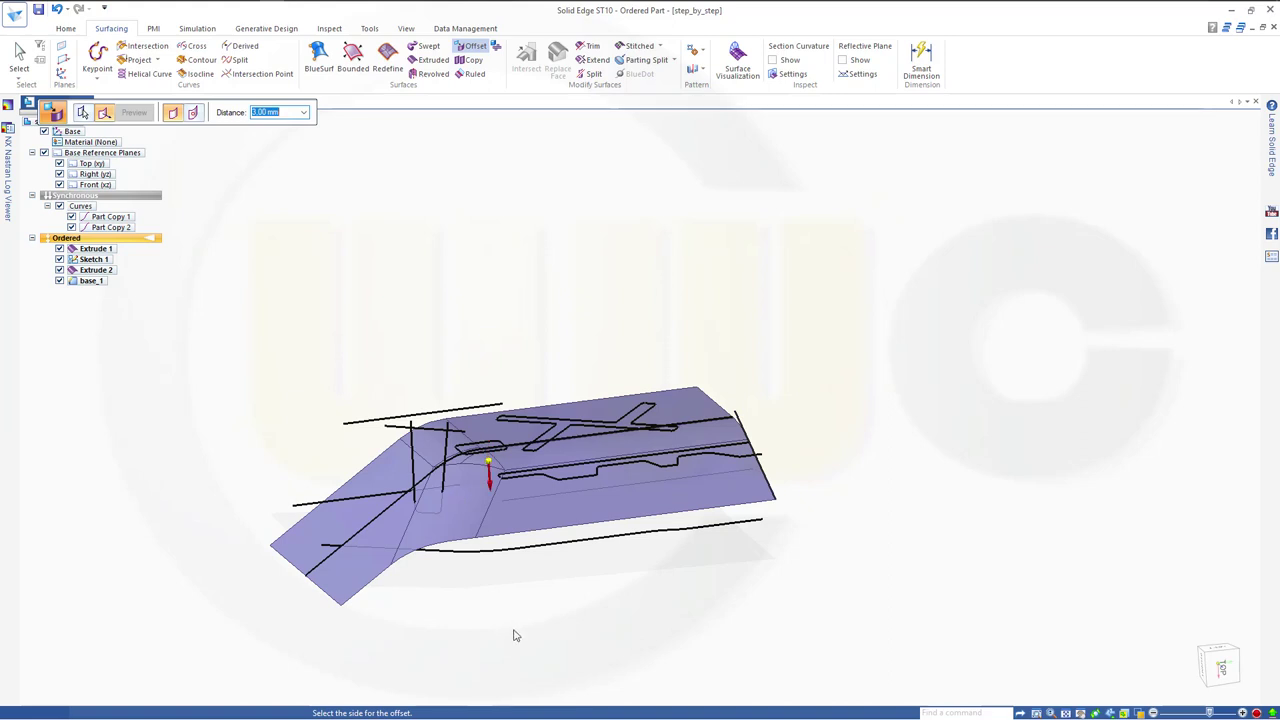
{"action": "type", "text": "7"}
{"action": "left_click", "coordinate": [505, 611]}
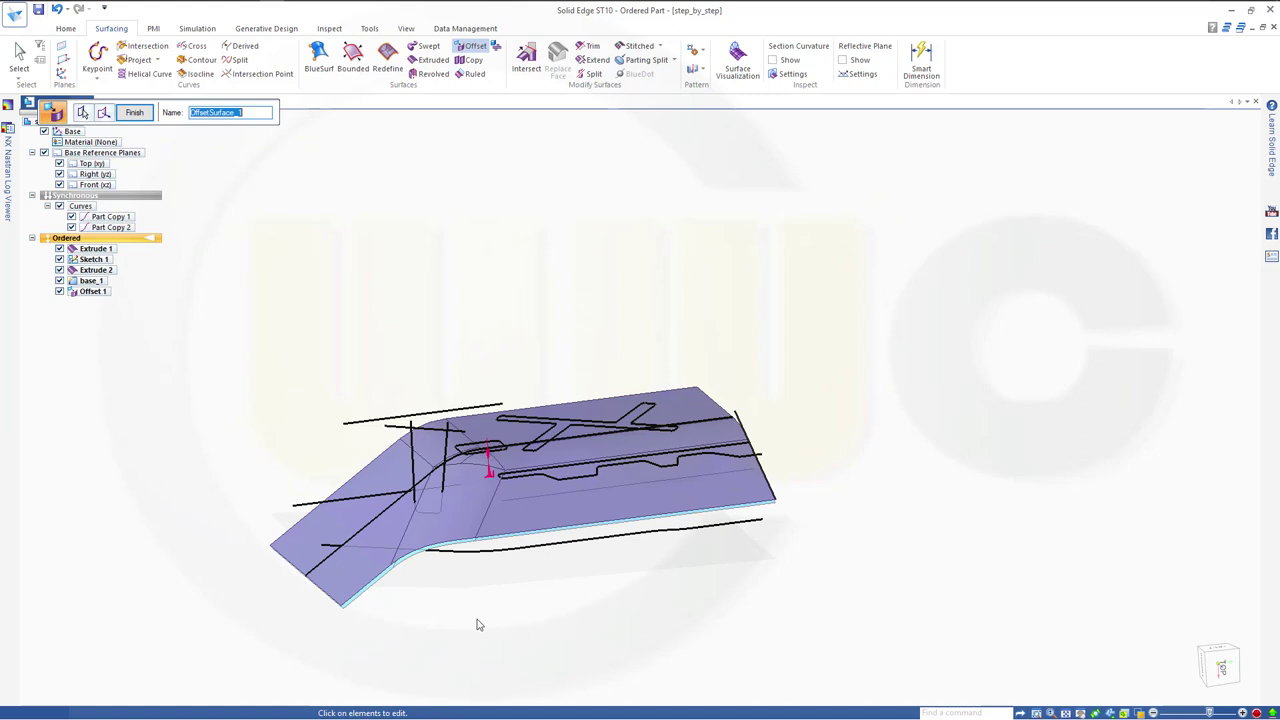
{"action": "left_click", "coordinate": [134, 112]}
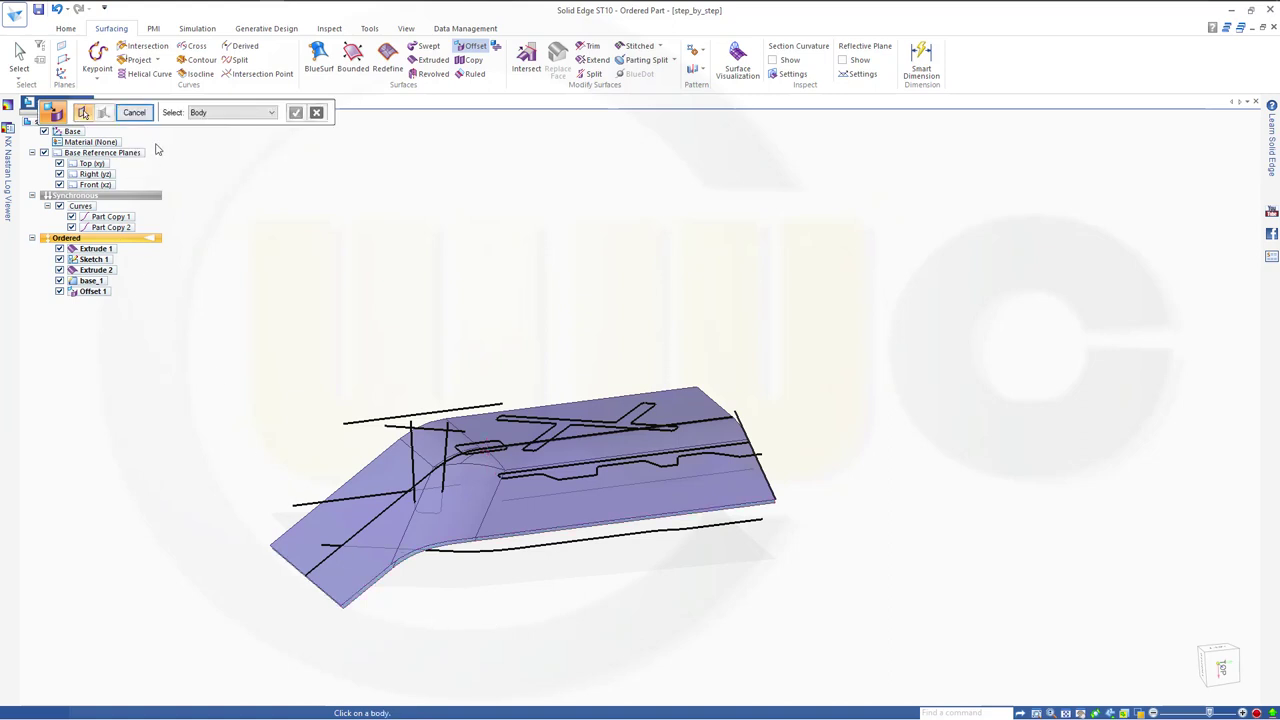
{"action": "left_click", "coordinate": [134, 112]}
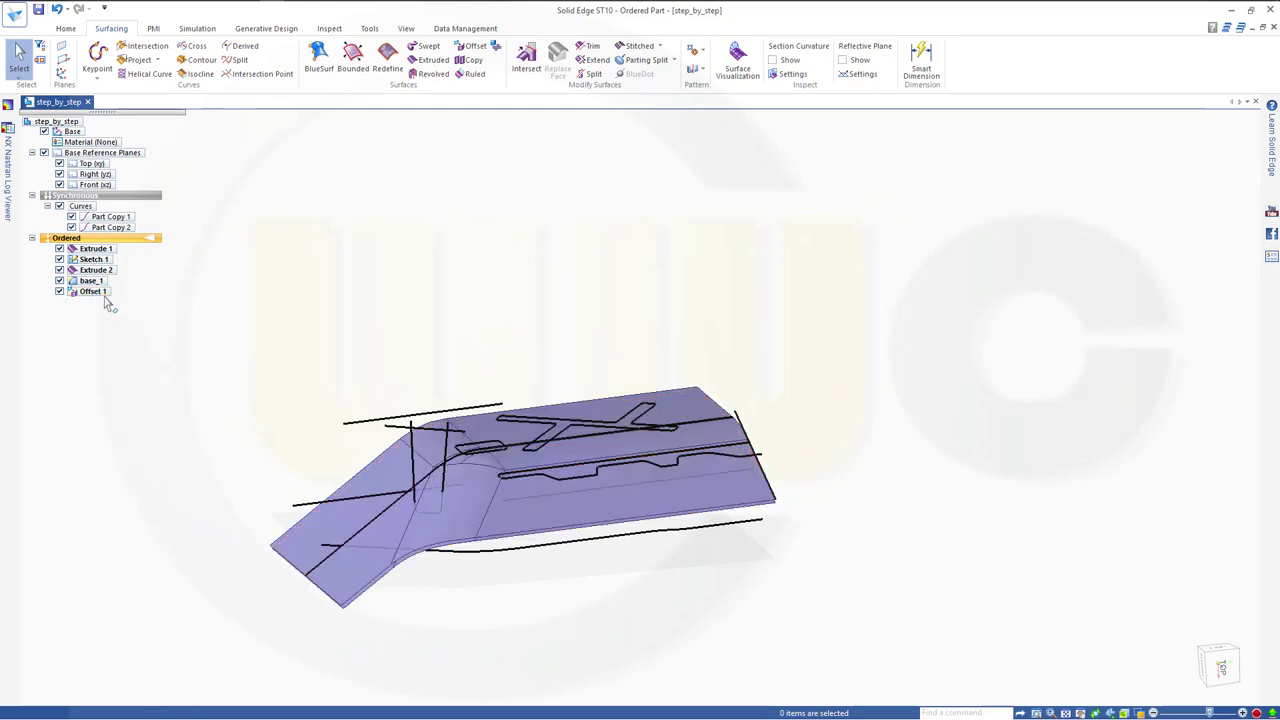
Rename the new offset feature as offset_base_1.
{"action": "right_click", "coordinate": [100, 294]}
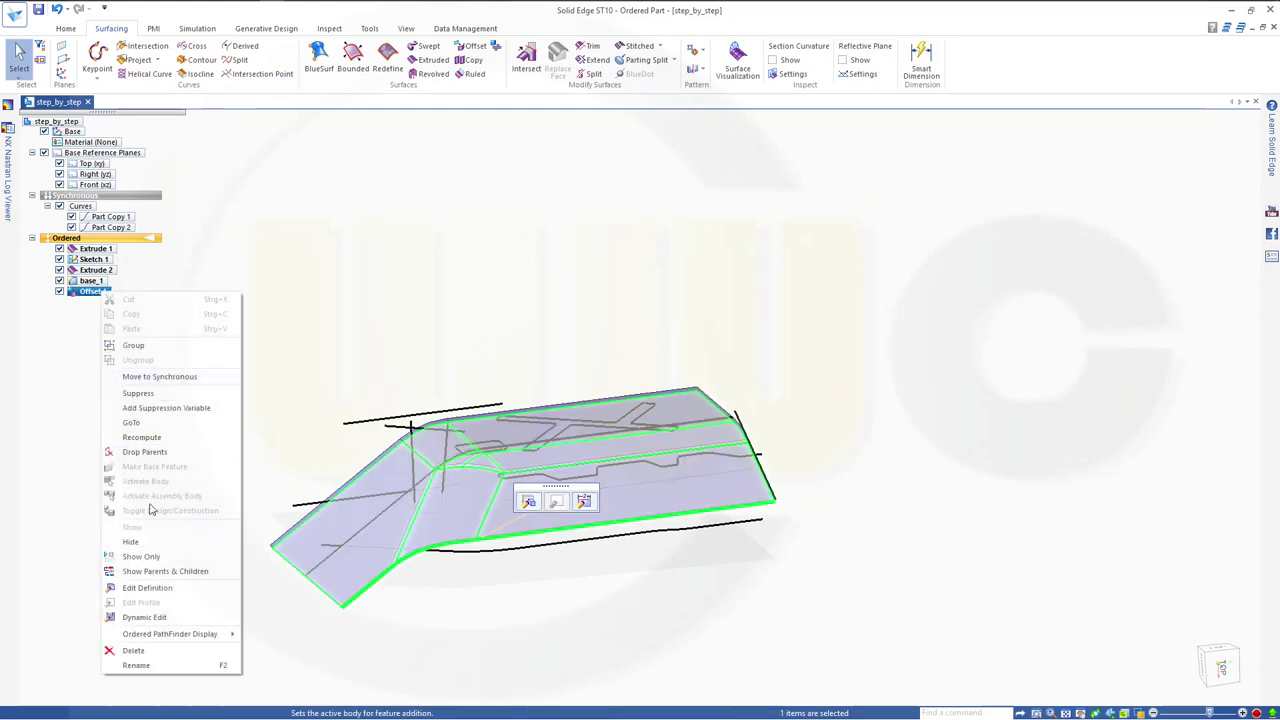
{"action": "left_click", "coordinate": [149, 665]}
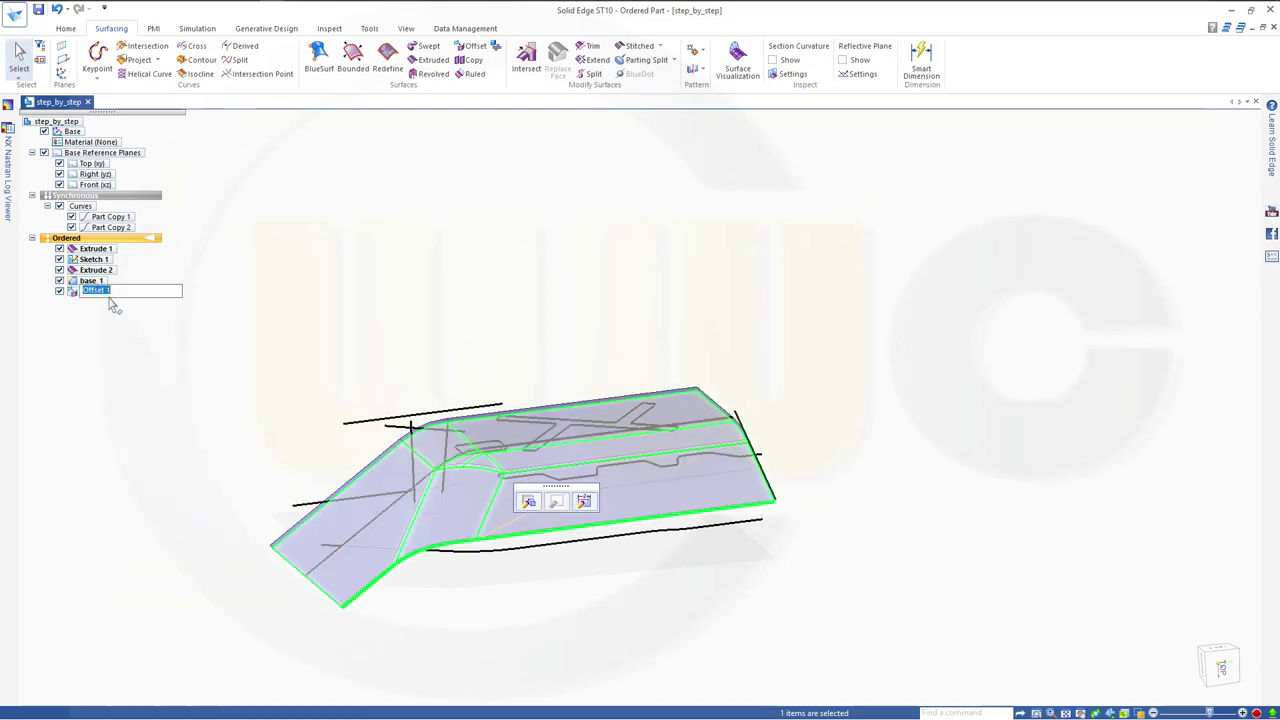
{"action": "type", "text": "o"}
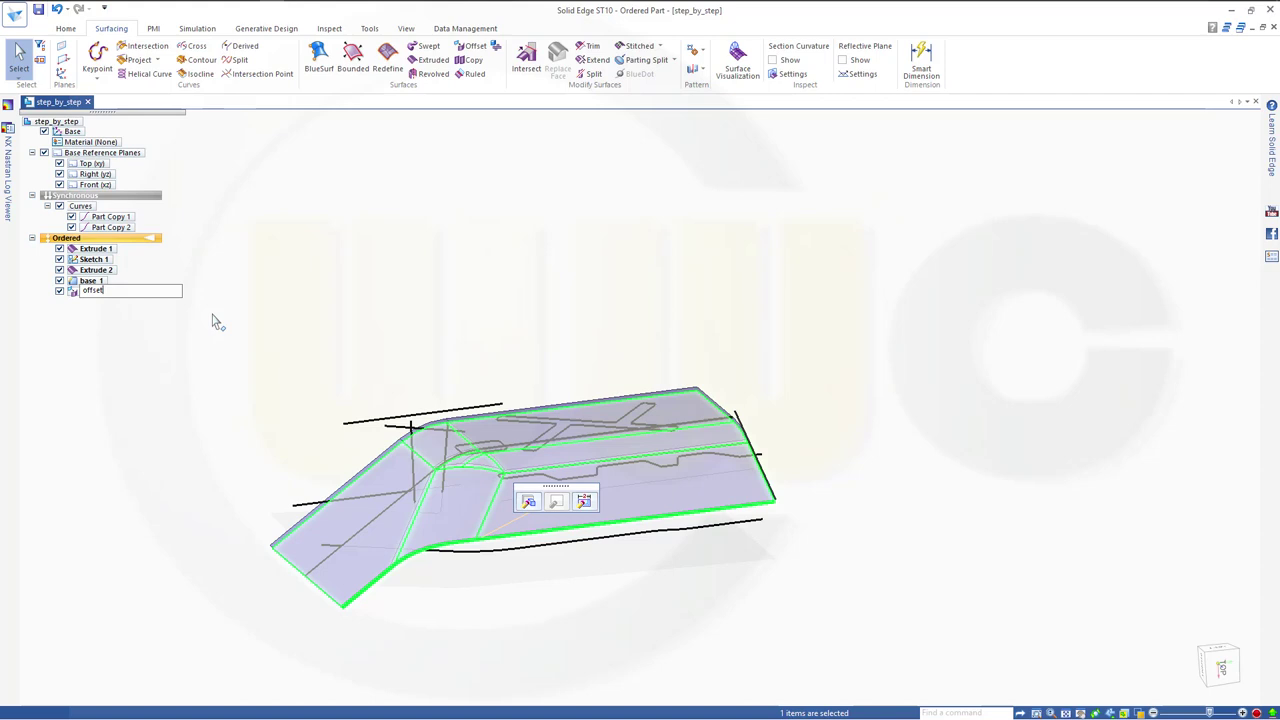
{"action": "key", "text": "Return"}
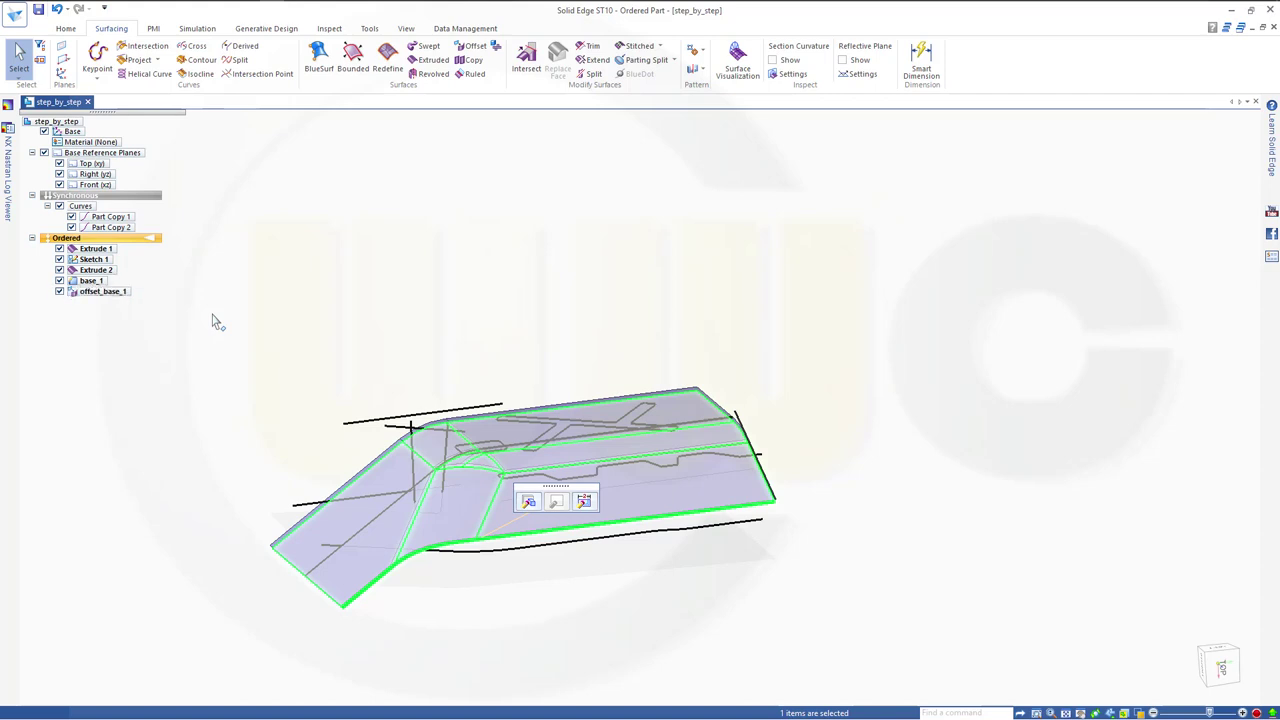
{"action": "left_click", "coordinate": [356, 325]}
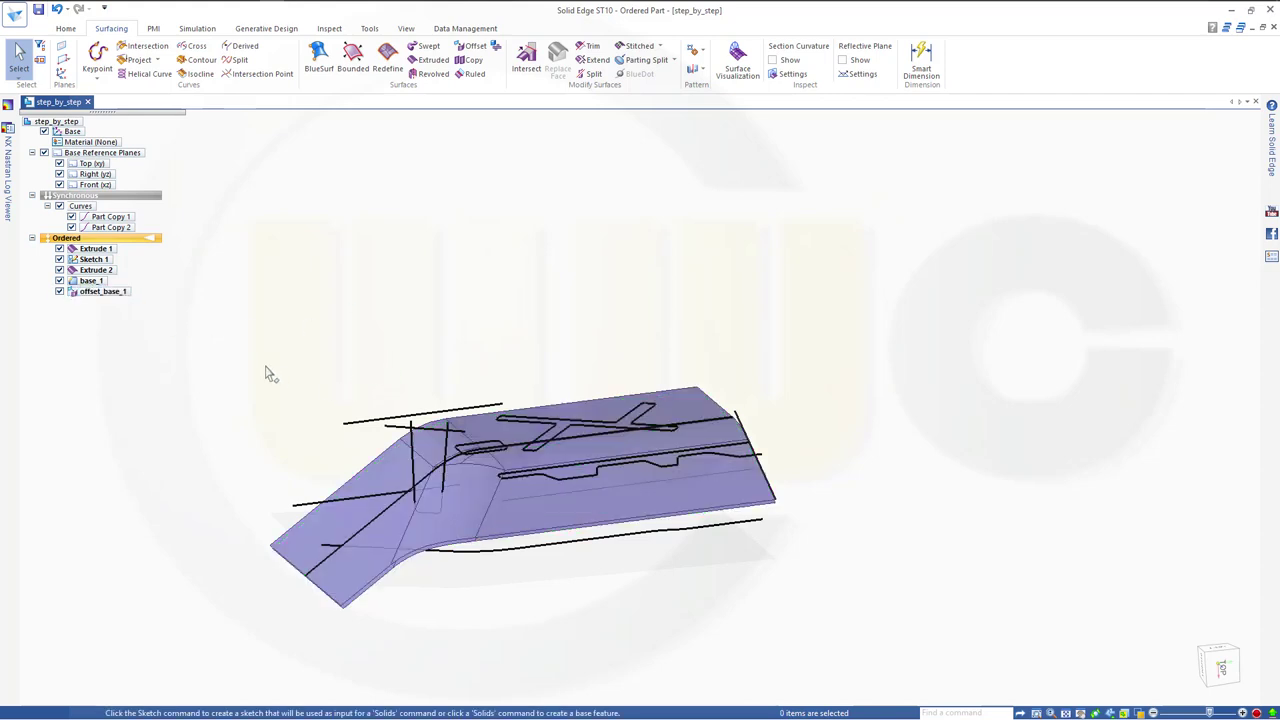
Hide base_1 and paint the visible offset body with the Green (dull) style using Part Painter.
{"action": "left_click", "coordinate": [59, 281]}
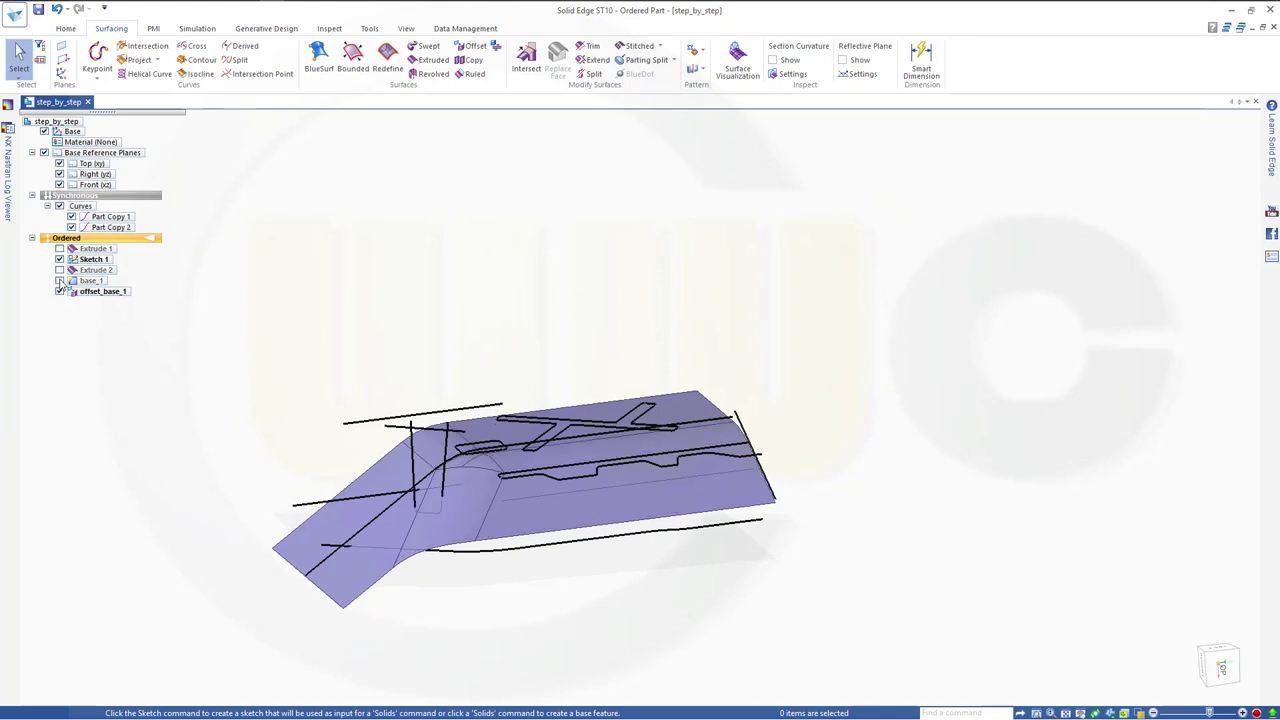
{"action": "scroll", "coordinate": [222, 352], "scroll_direction": "down", "scroll_amount": 1}
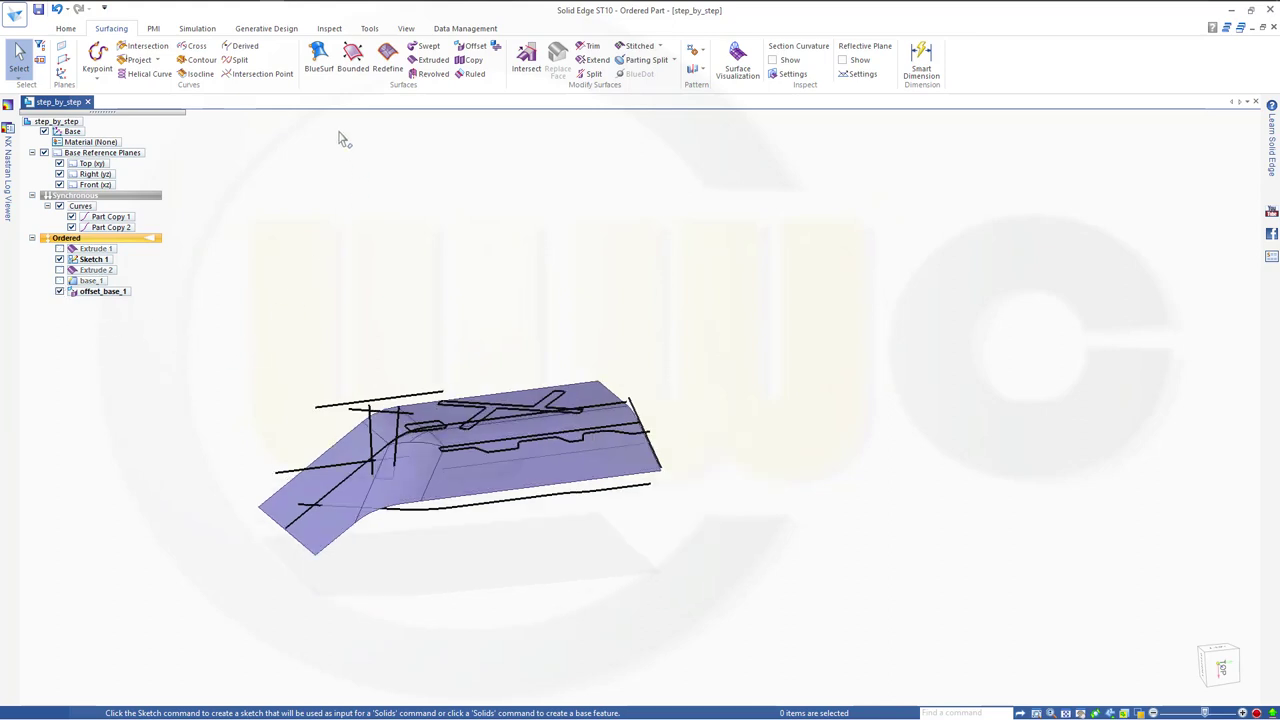
{"action": "left_click", "coordinate": [408, 29]}
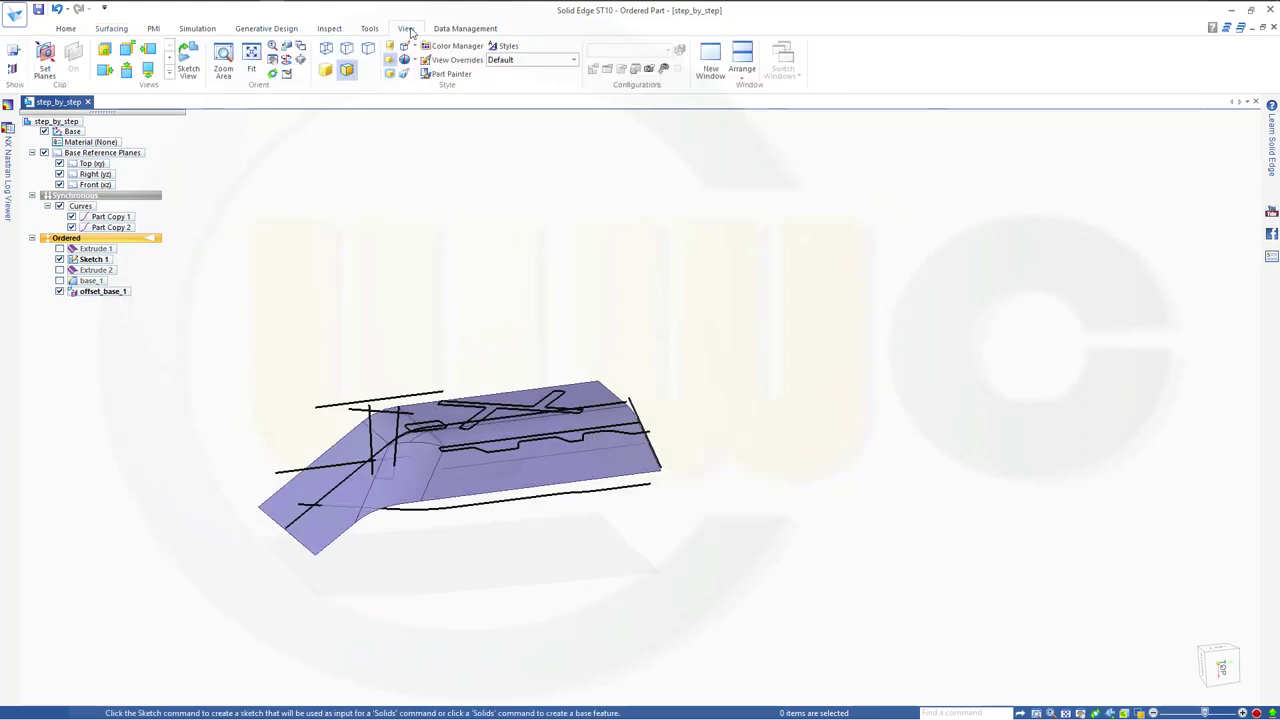
{"action": "left_click", "coordinate": [452, 75]}
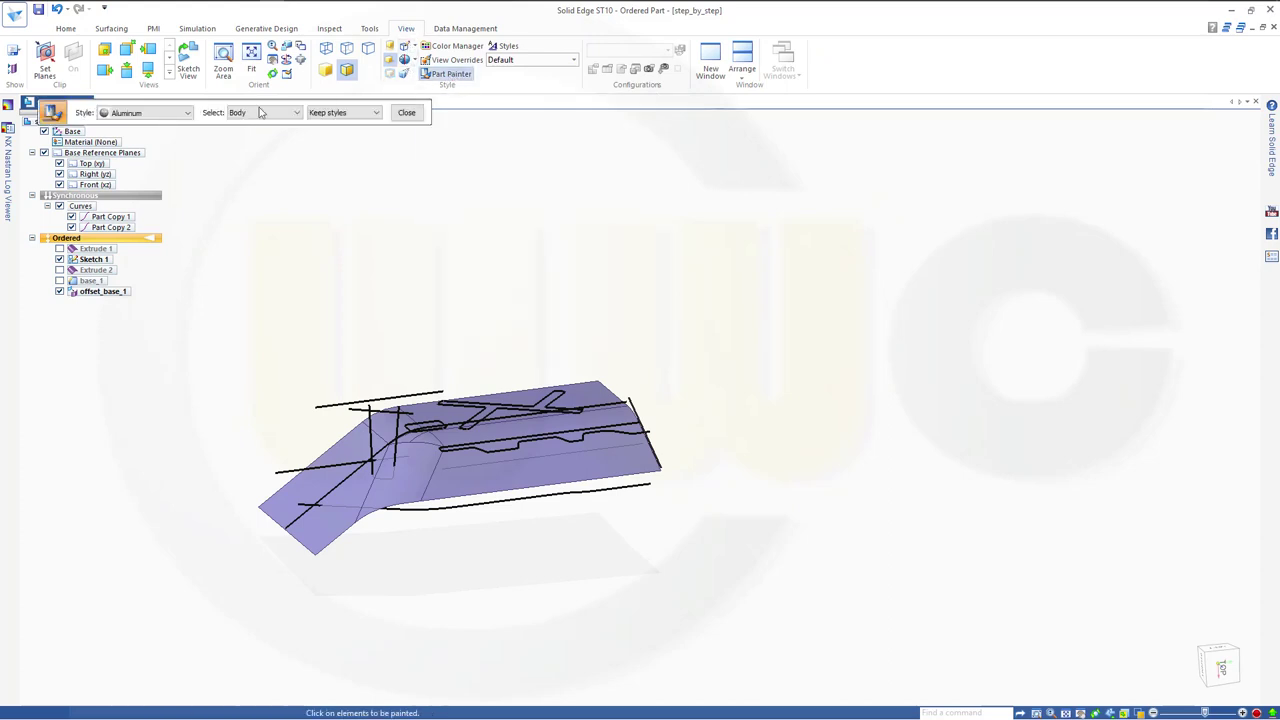
{"action": "left_click", "coordinate": [189, 114]}
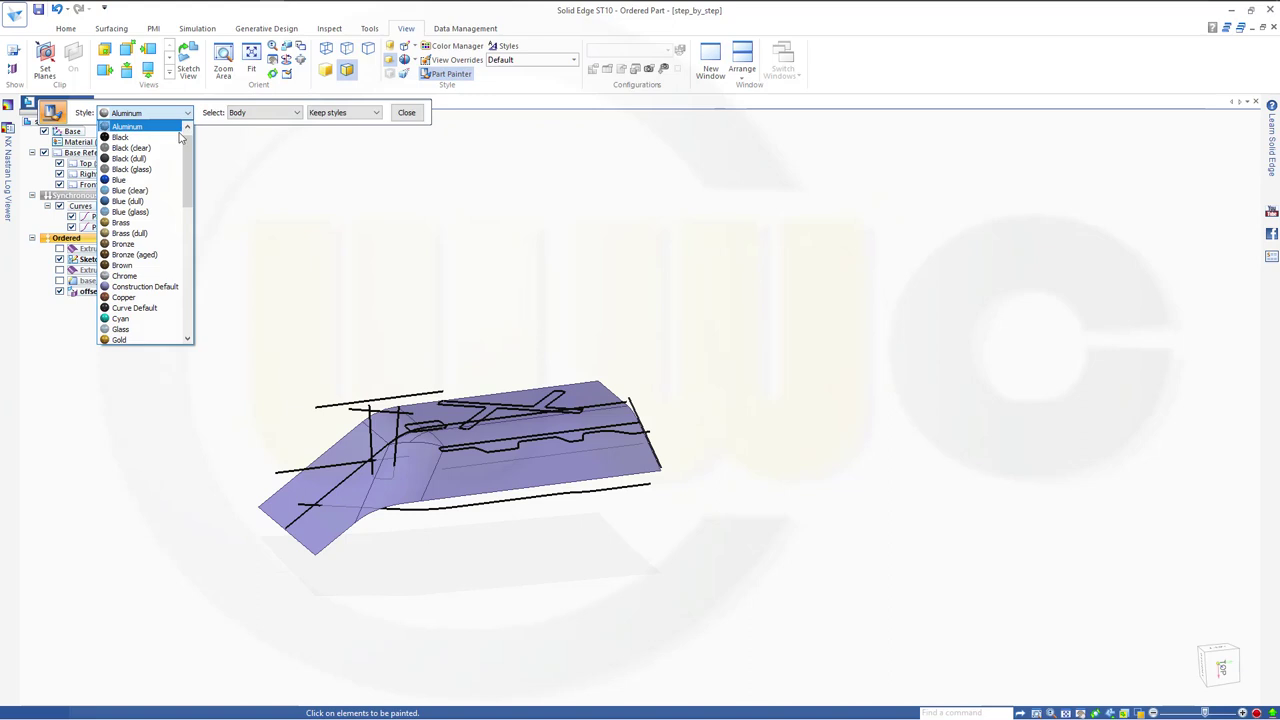
{"action": "scroll", "coordinate": [161, 290], "scroll_direction": "down", "scroll_amount": 1}
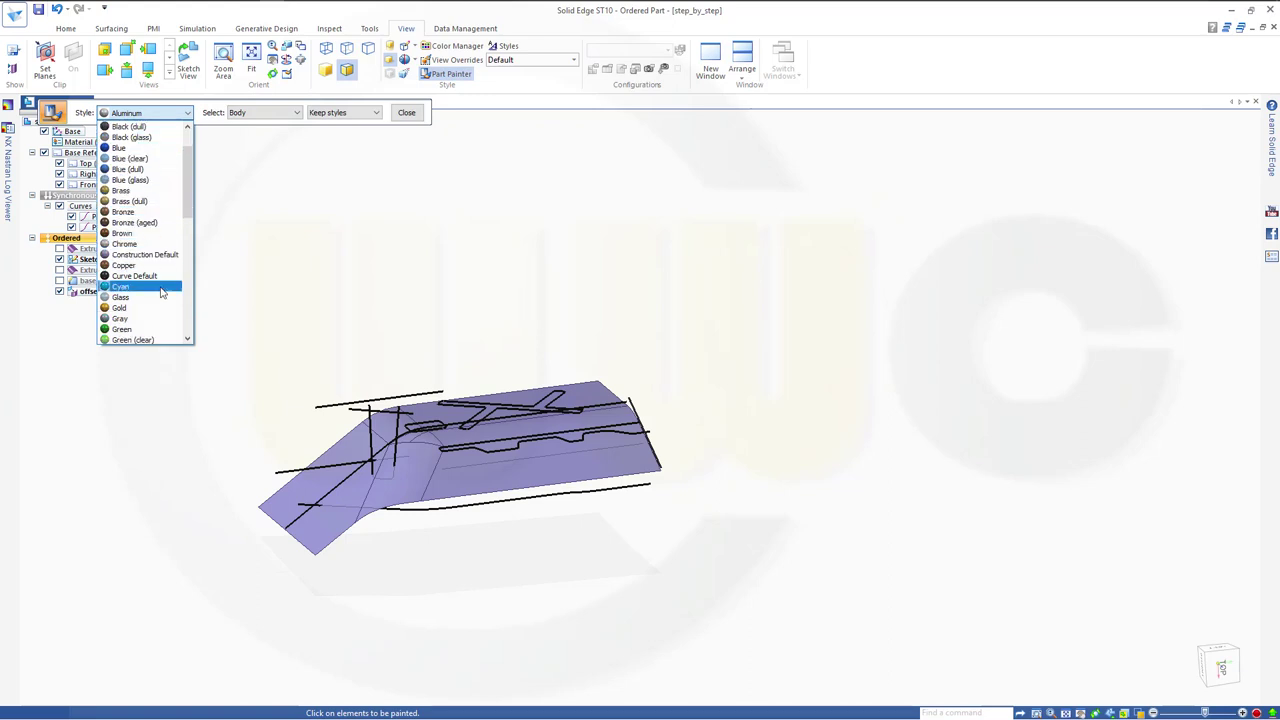
{"action": "scroll", "coordinate": [155, 294], "scroll_direction": "down", "scroll_amount": 6}
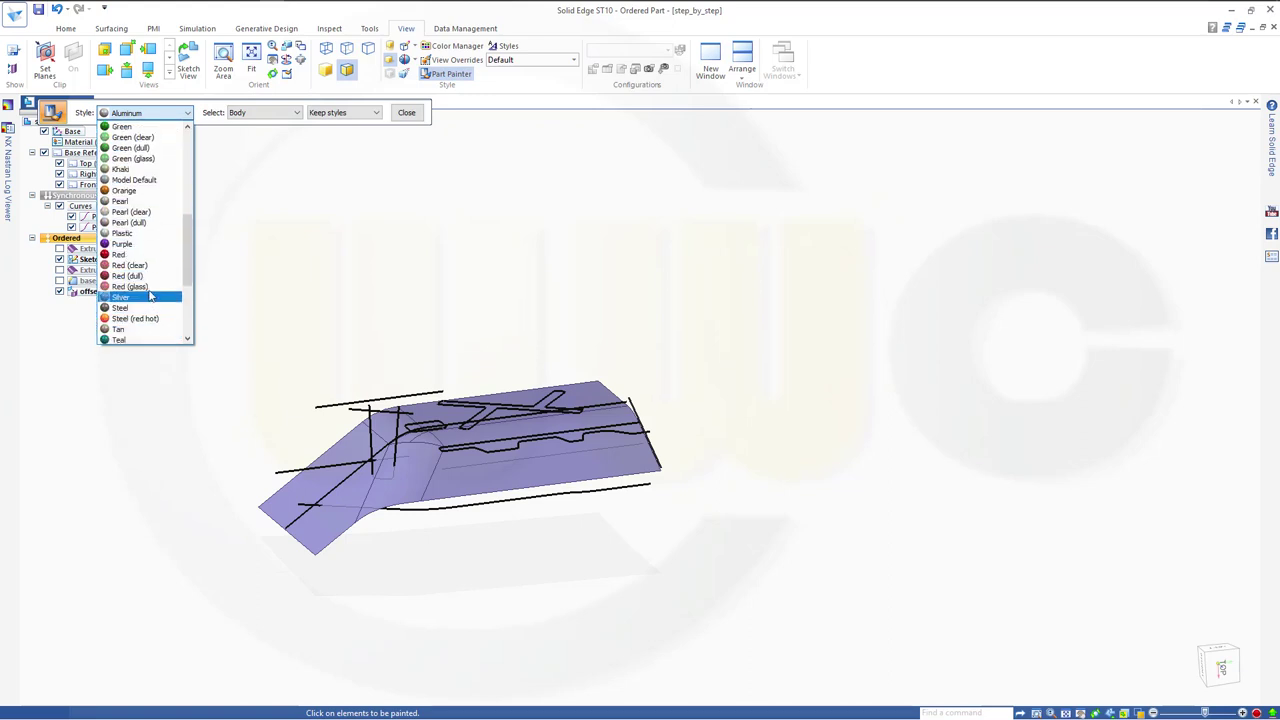
{"action": "left_click", "coordinate": [131, 148]}
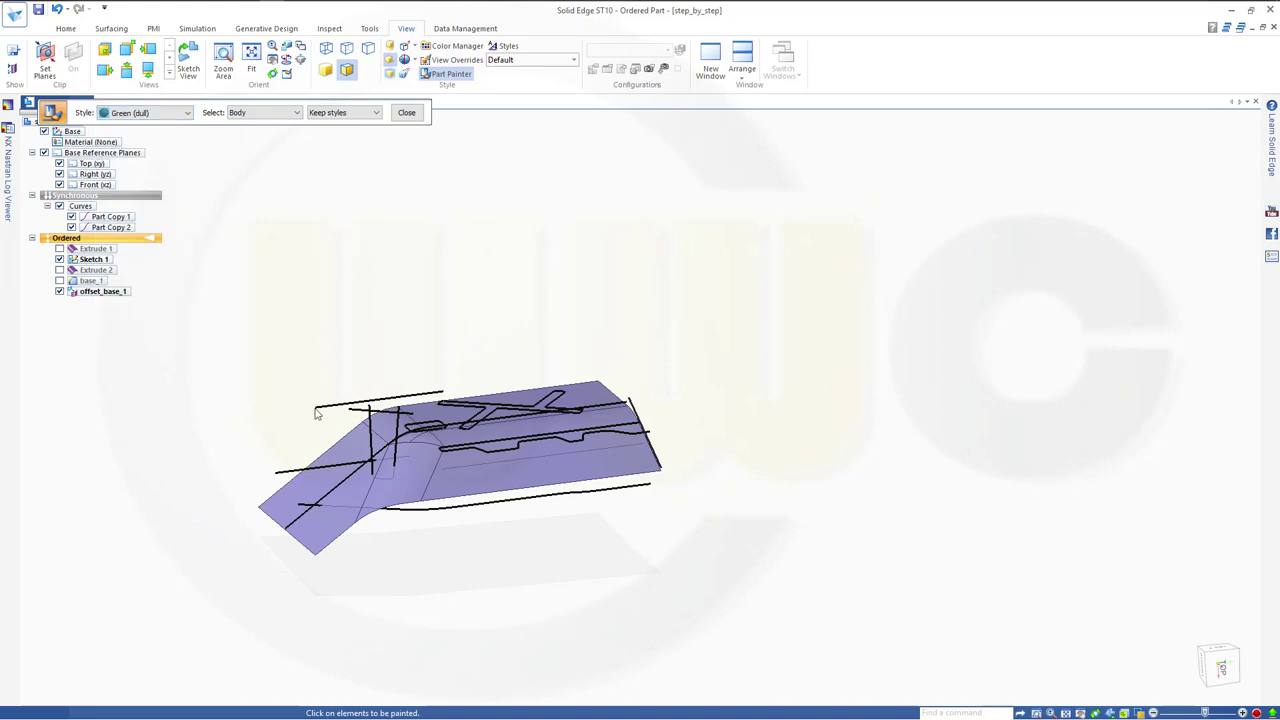
{"action": "left_click", "coordinate": [335, 482]}
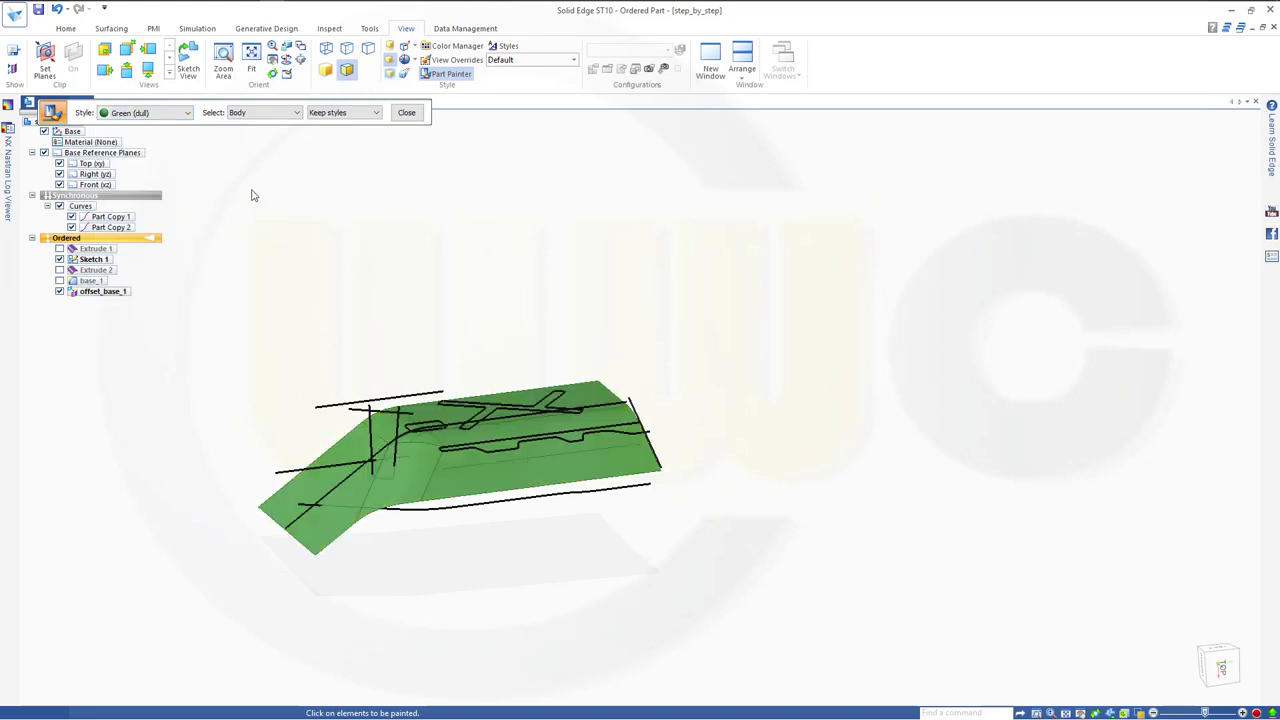
{"action": "left_click", "coordinate": [406, 112]}
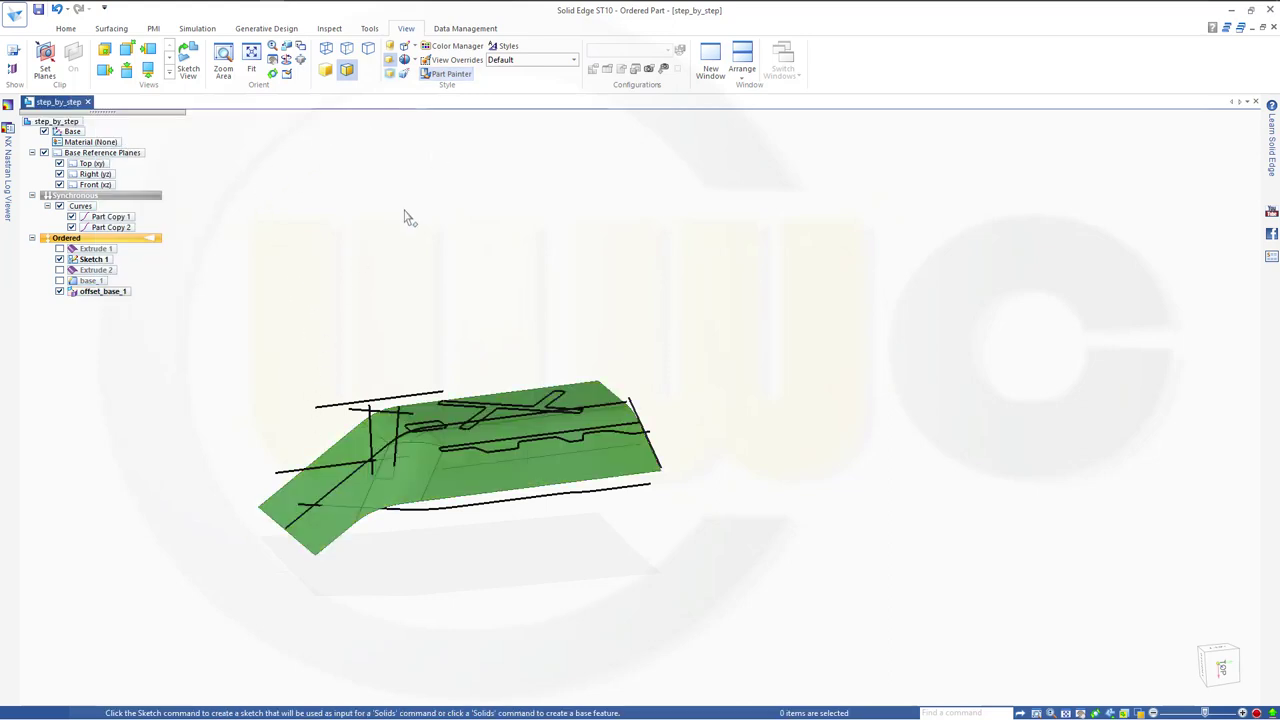
Show the base_1 body again together with the green offset body.
{"action": "left_click", "coordinate": [60, 281]}
{"action": "middle_click_drag", "start_coordinate": [249, 310], "coordinate": [390, 328]}
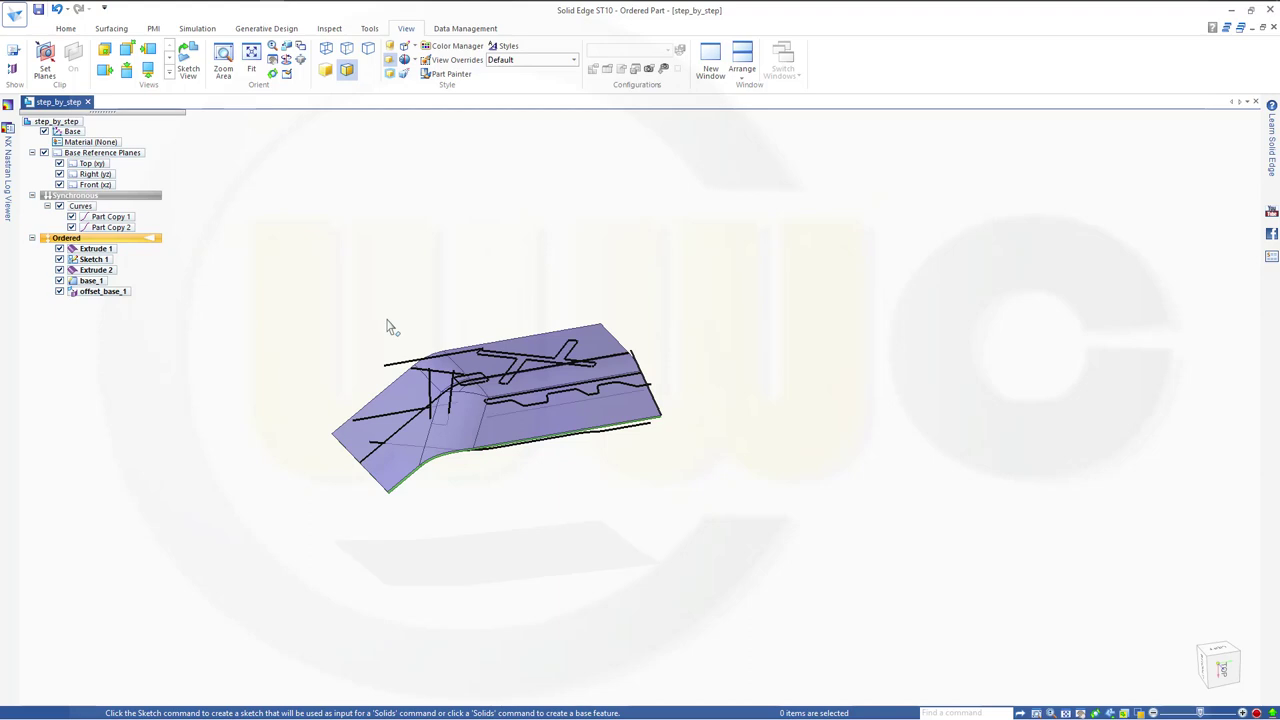
{"action": "scroll", "coordinate": [440, 360], "scroll_direction": "up", "scroll_amount": 5}
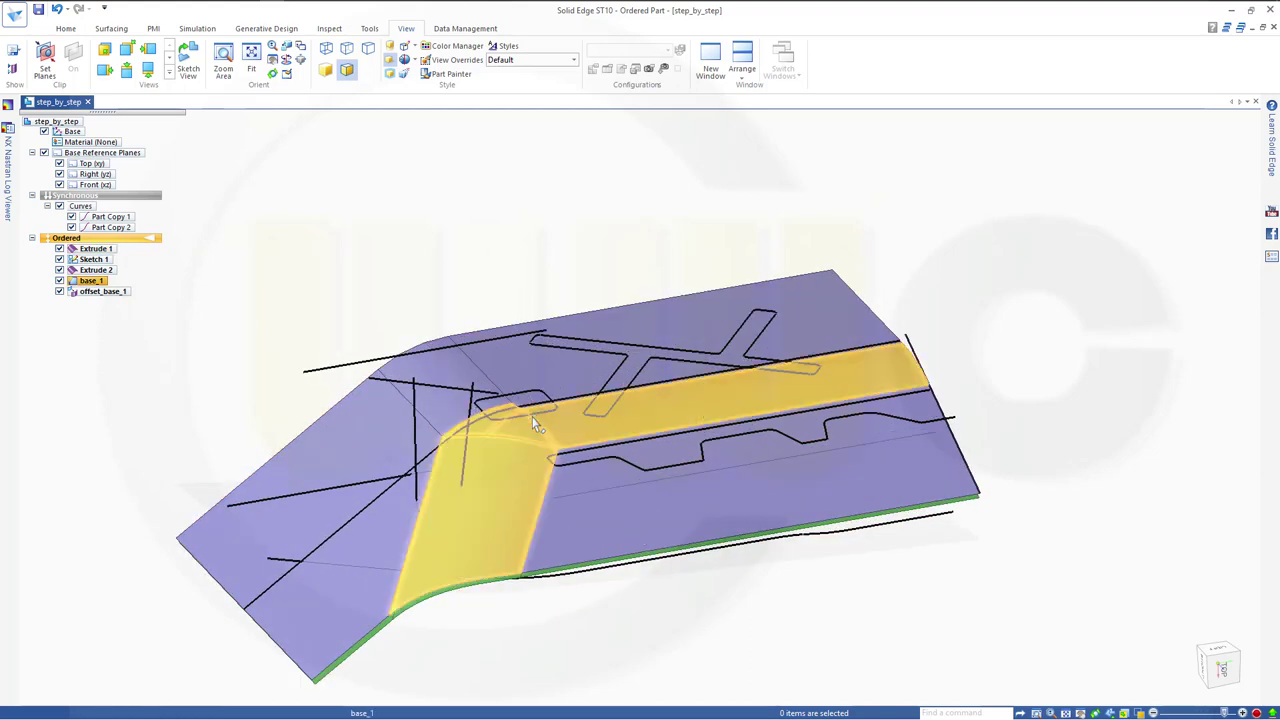
{"action": "scroll", "coordinate": [571, 509], "scroll_direction": "up", "scroll_amount": 3}
{"action": "middle_click_drag", "start_coordinate": [534, 465], "coordinate": [543, 450]}
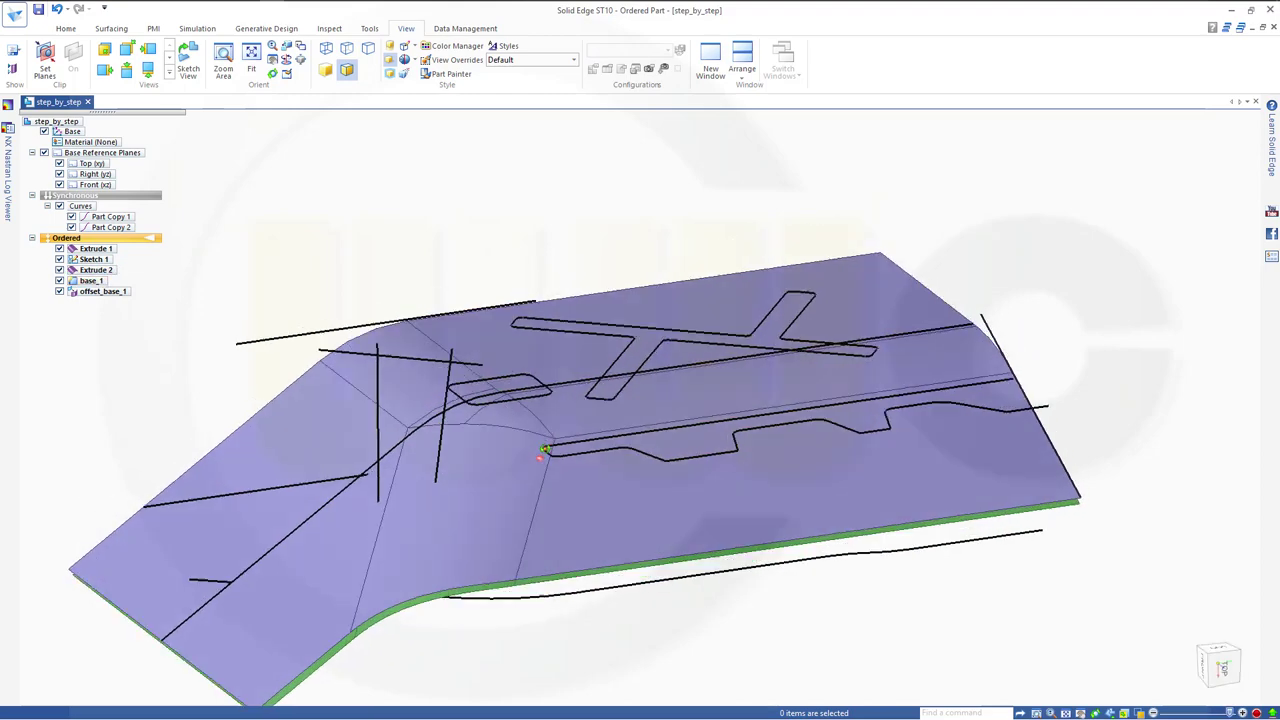
Create a Bounded surface from the small closed rounded loop above the bend, finish it and leave the command.
{"action": "left_click", "coordinate": [68, 29]}
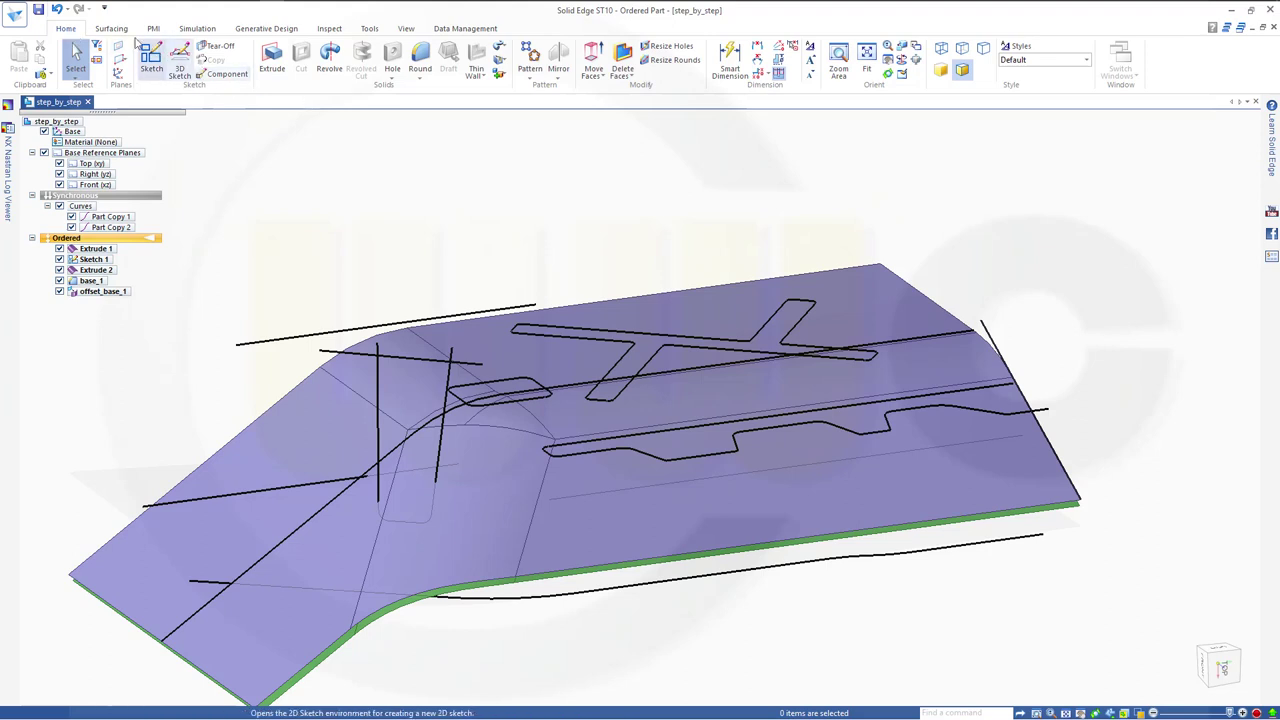
{"action": "left_click", "coordinate": [110, 29]}
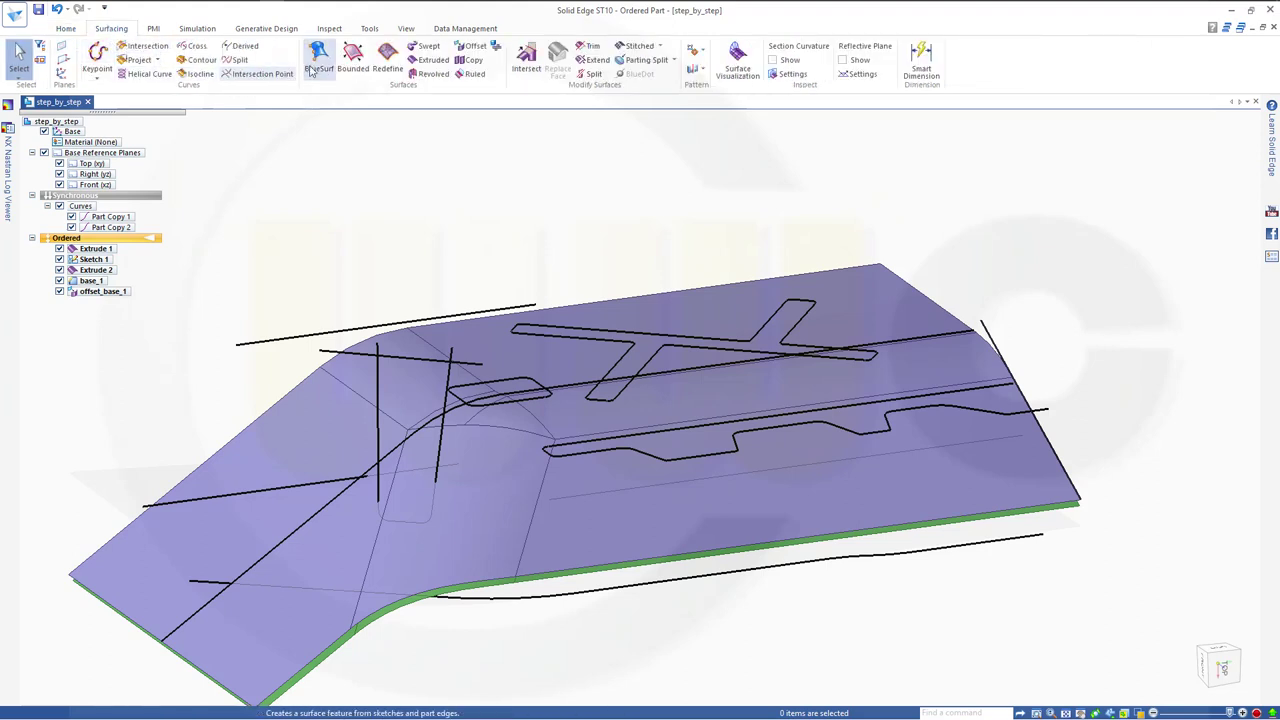
{"action": "left_click", "coordinate": [352, 58]}
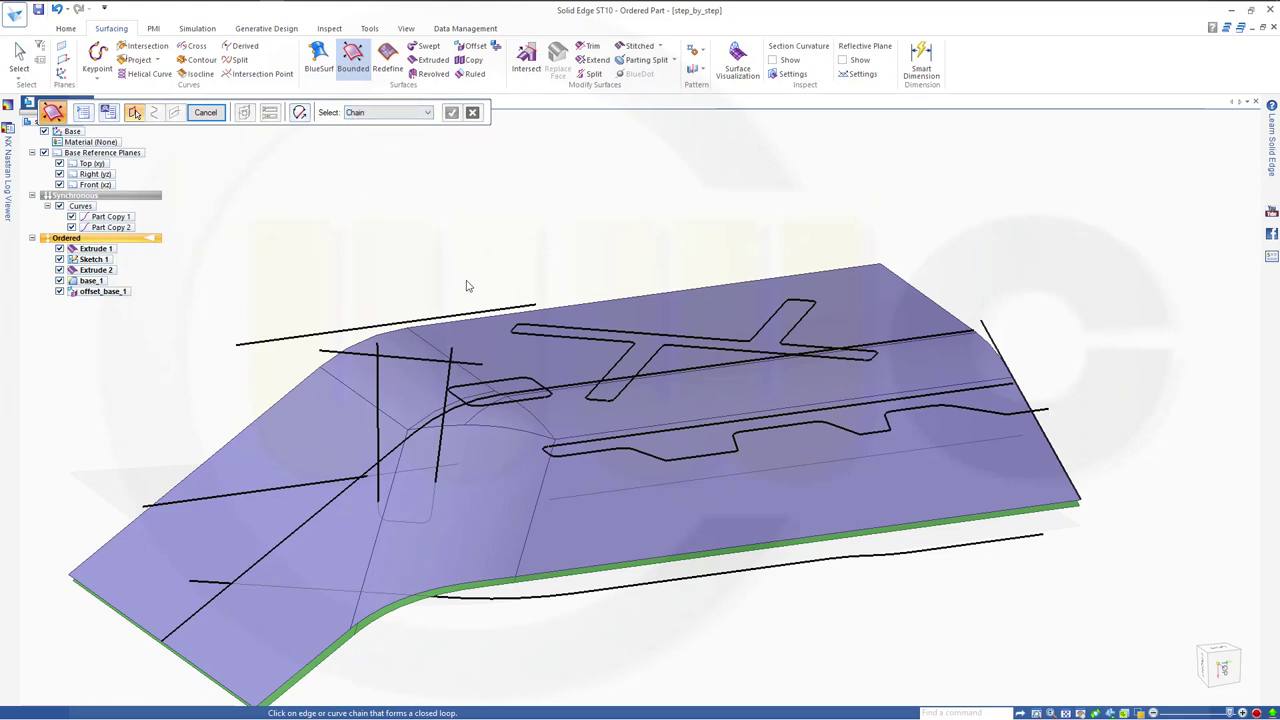
{"action": "left_click", "coordinate": [503, 382]}
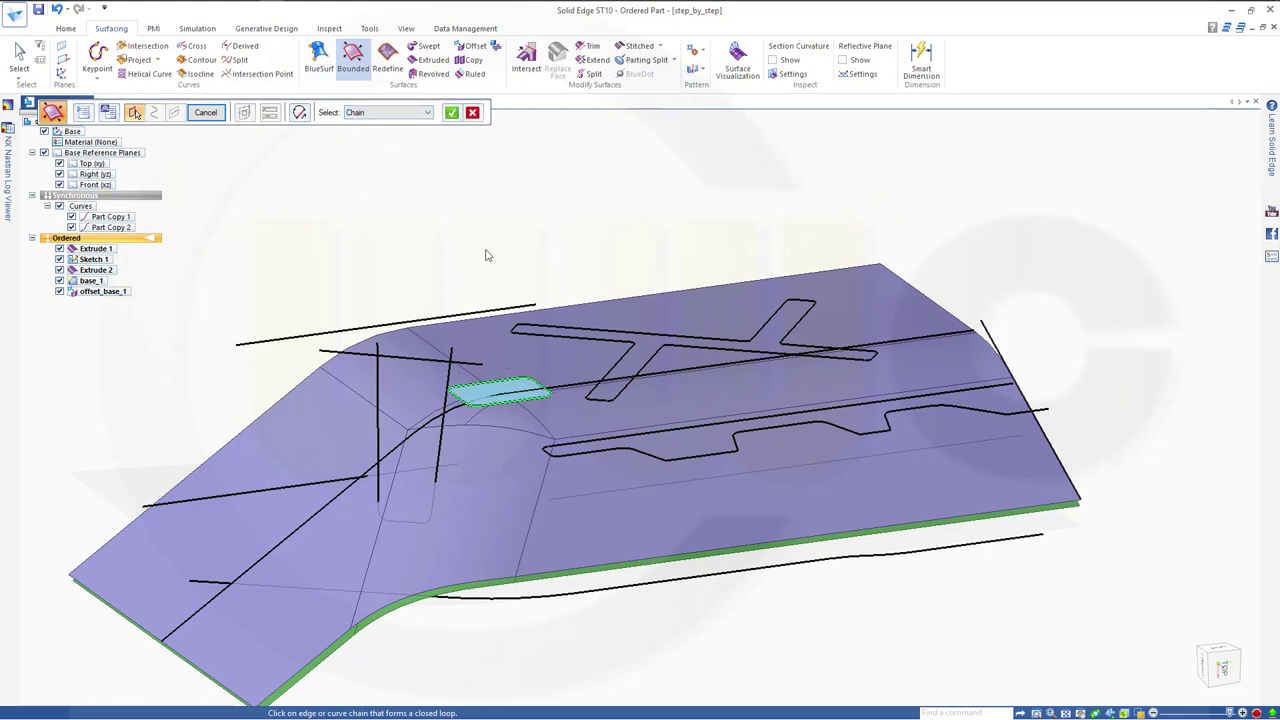
{"action": "left_click", "coordinate": [451, 114]}
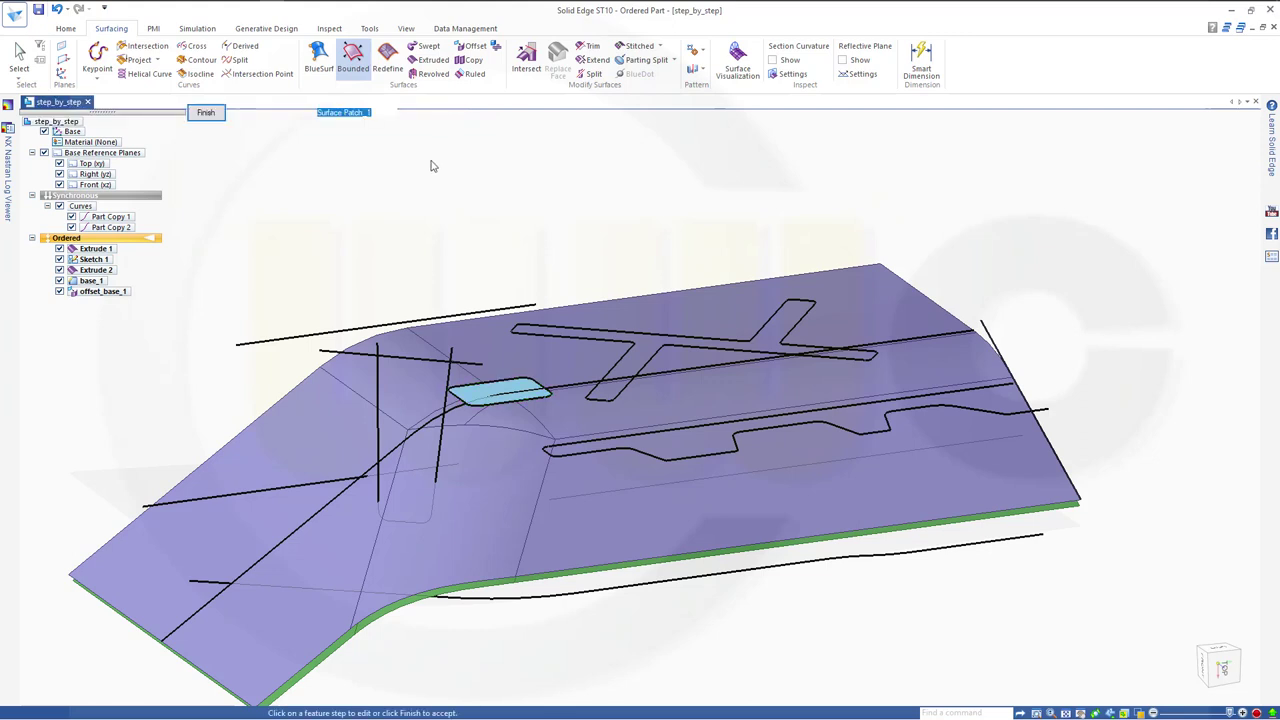
{"action": "left_click", "coordinate": [203, 116]}
{"action": "left_click", "coordinate": [203, 116]}
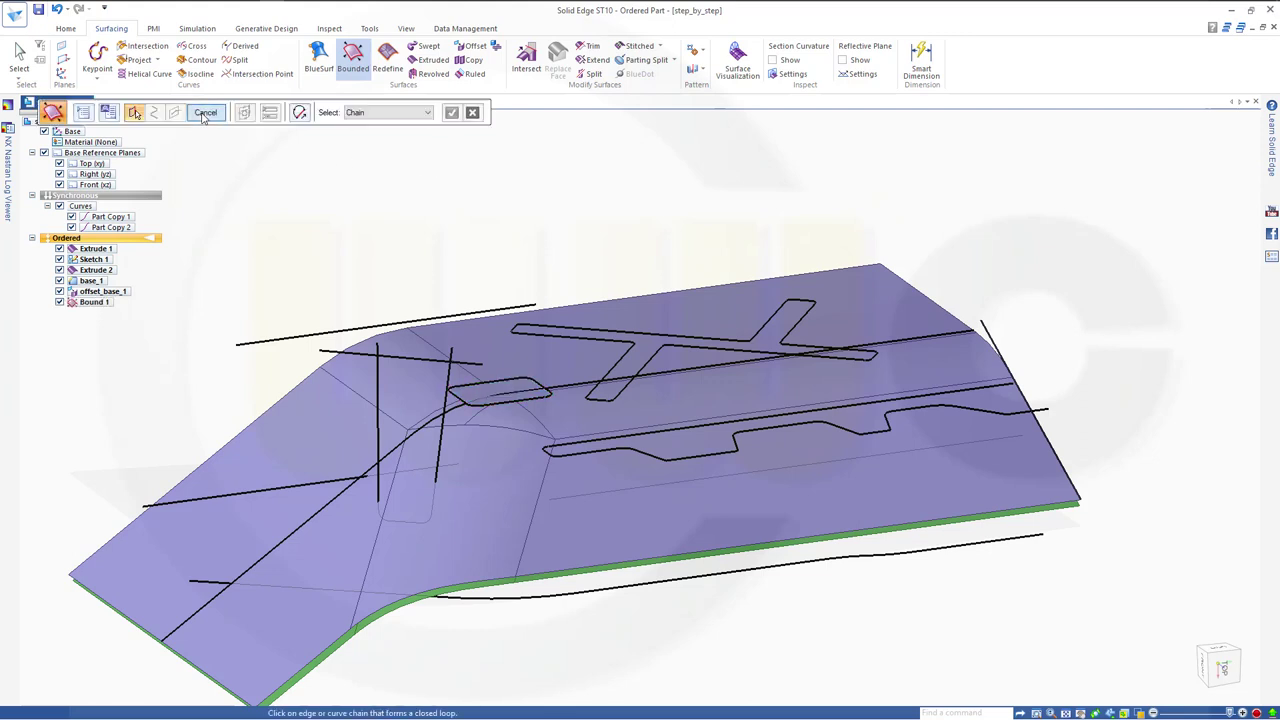
{"action": "scroll", "coordinate": [500, 452], "scroll_direction": "up", "scroll_amount": 4}
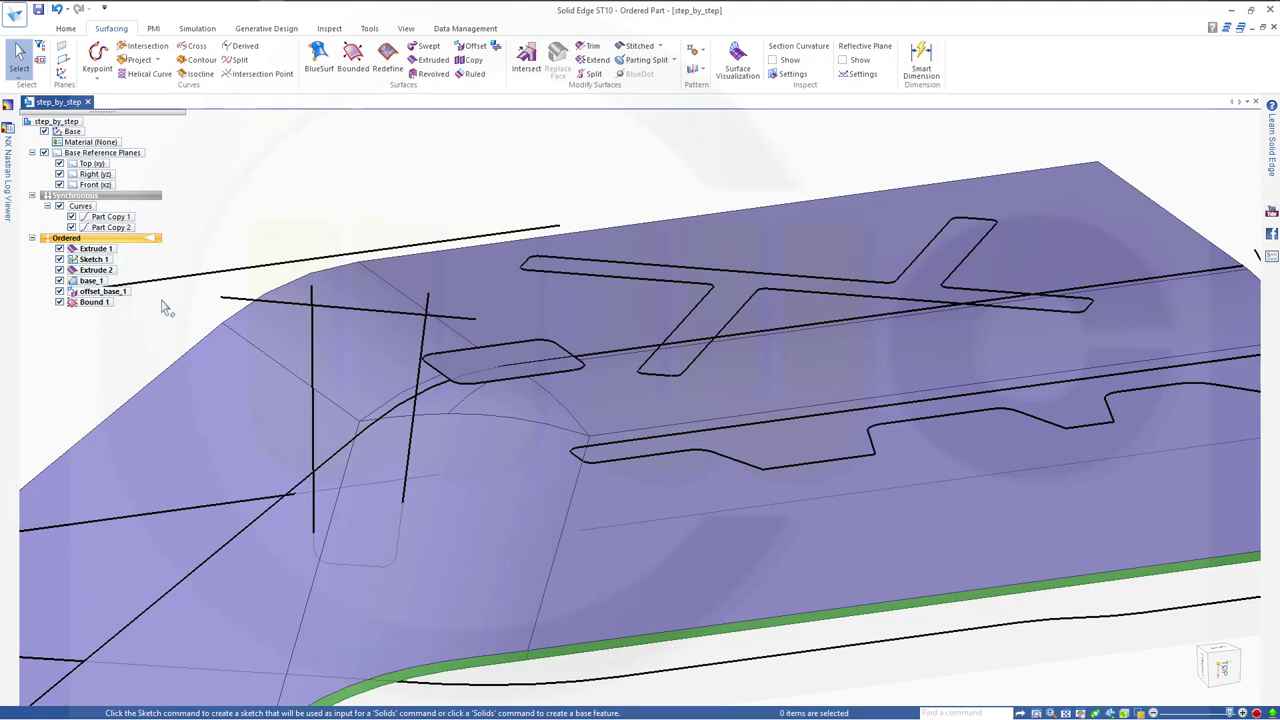
{"action": "scroll", "coordinate": [462, 450], "scroll_direction": "up", "scroll_amount": 1}
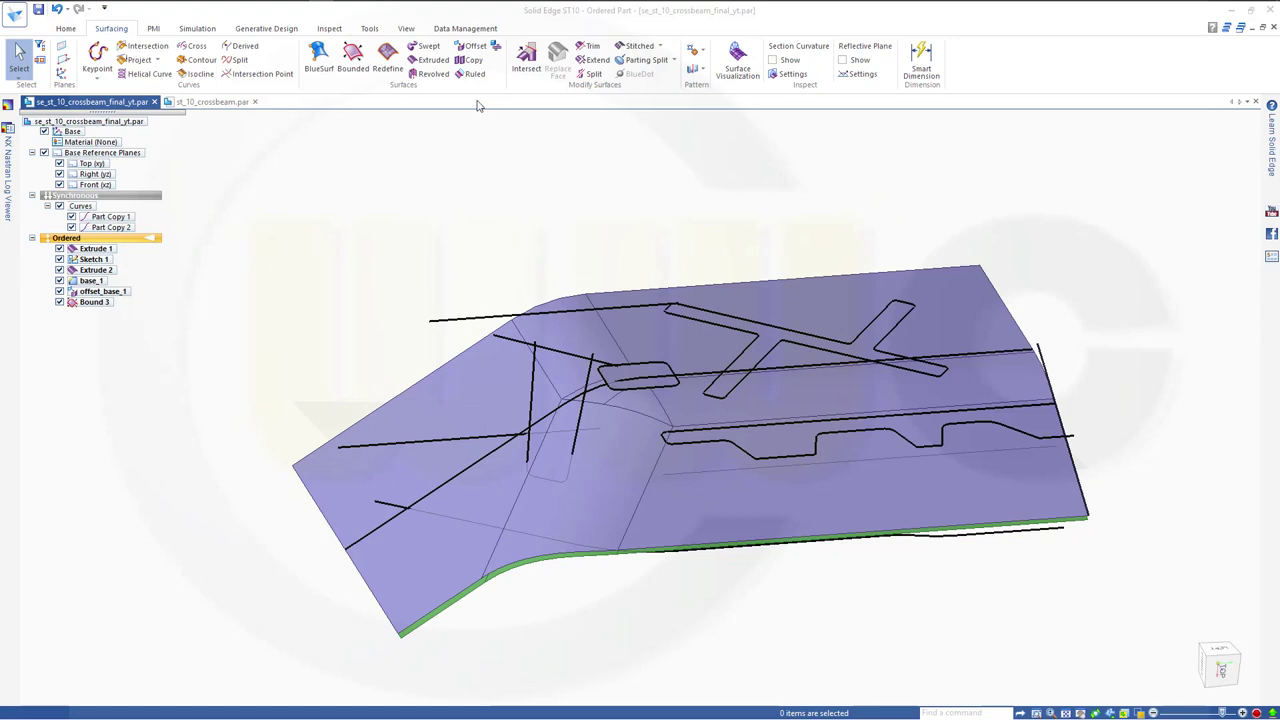
{"action": "left_click", "coordinate": [472, 74]}
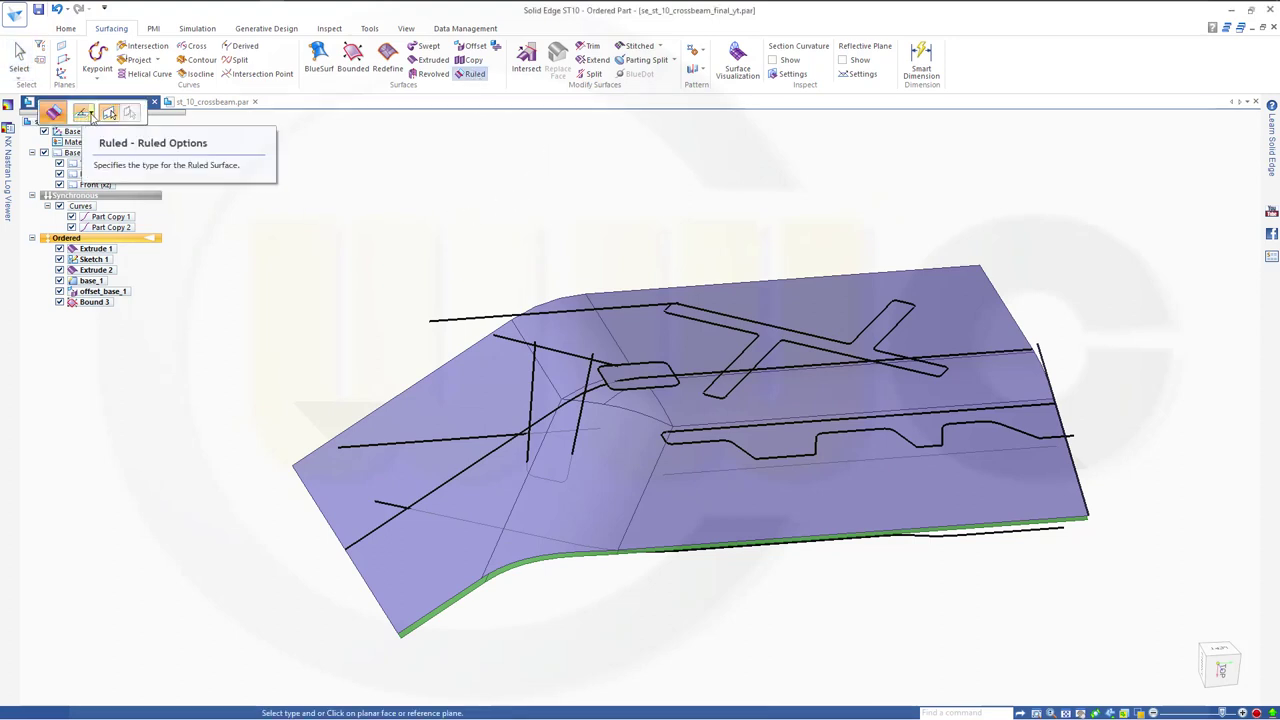
{"action": "left_click", "coordinate": [90, 114]}
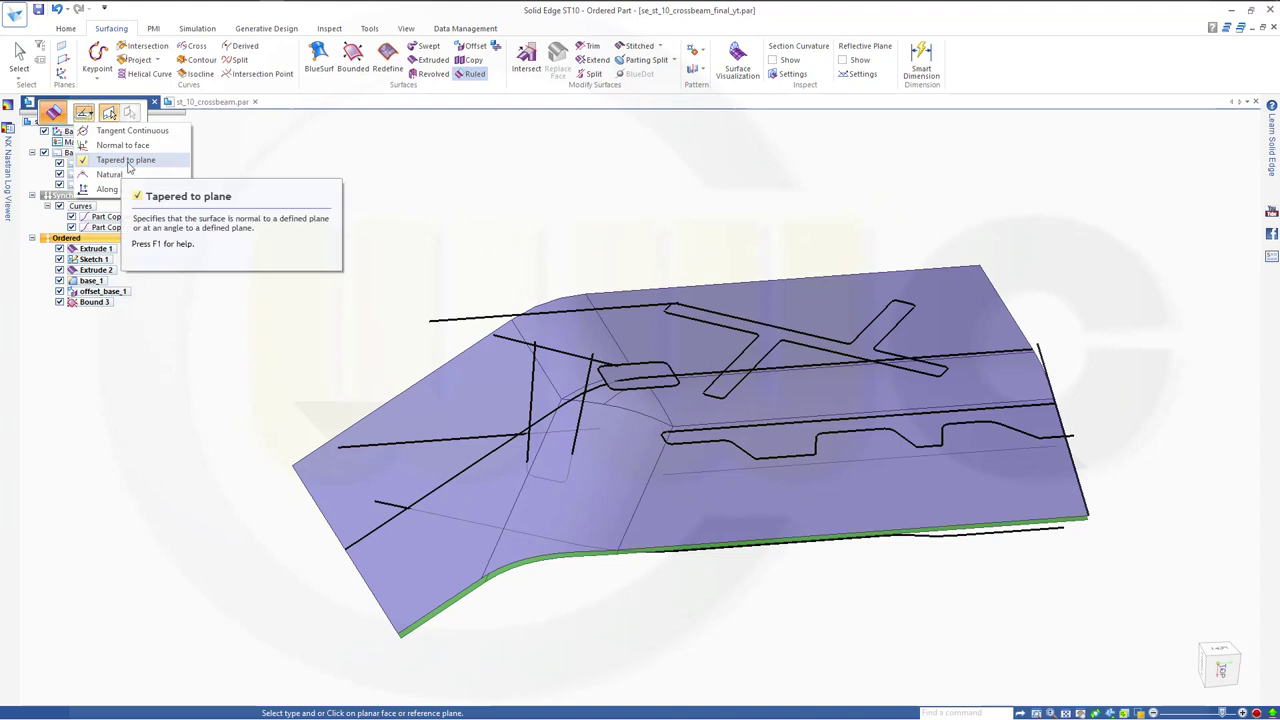
{"action": "key", "text": "Escape"}
{"action": "key", "text": "Escape"}
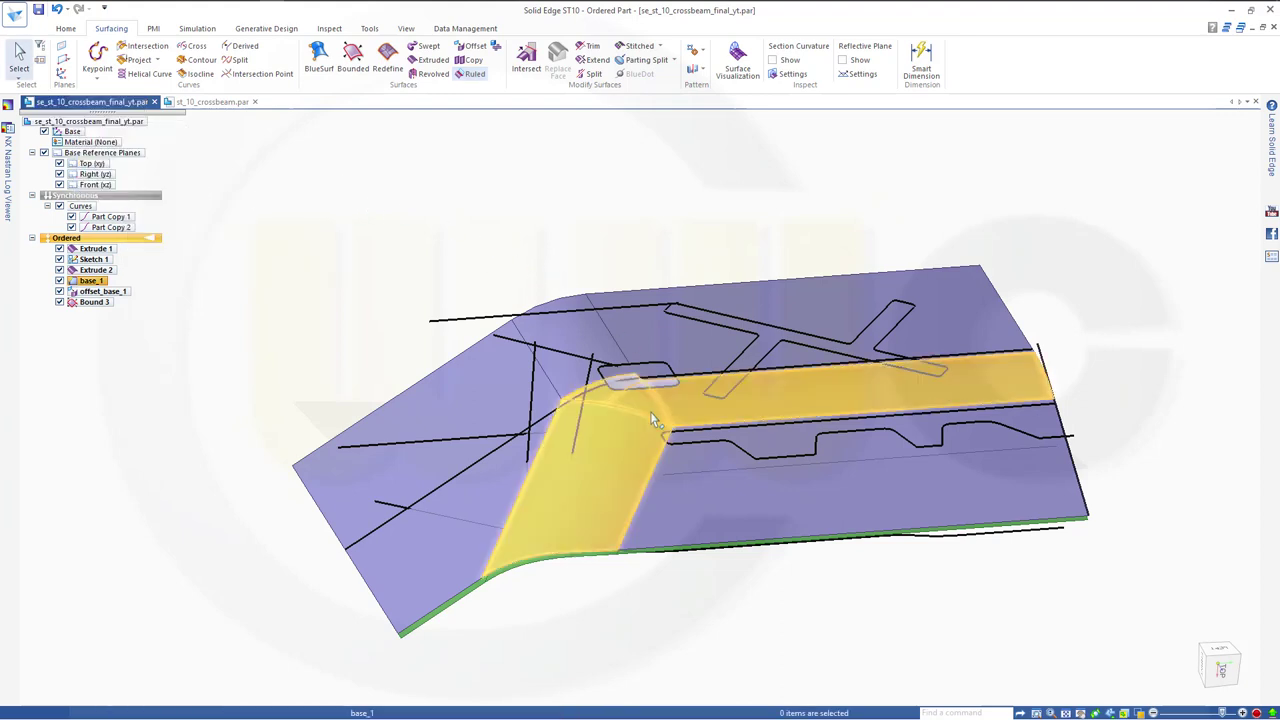
{"action": "scroll", "coordinate": [652, 420], "scroll_direction": "up", "scroll_amount": 5}
{"action": "scroll", "coordinate": [657, 443], "scroll_direction": "down", "scroll_amount": 3}
{"action": "left_click", "coordinate": [630, 365]}
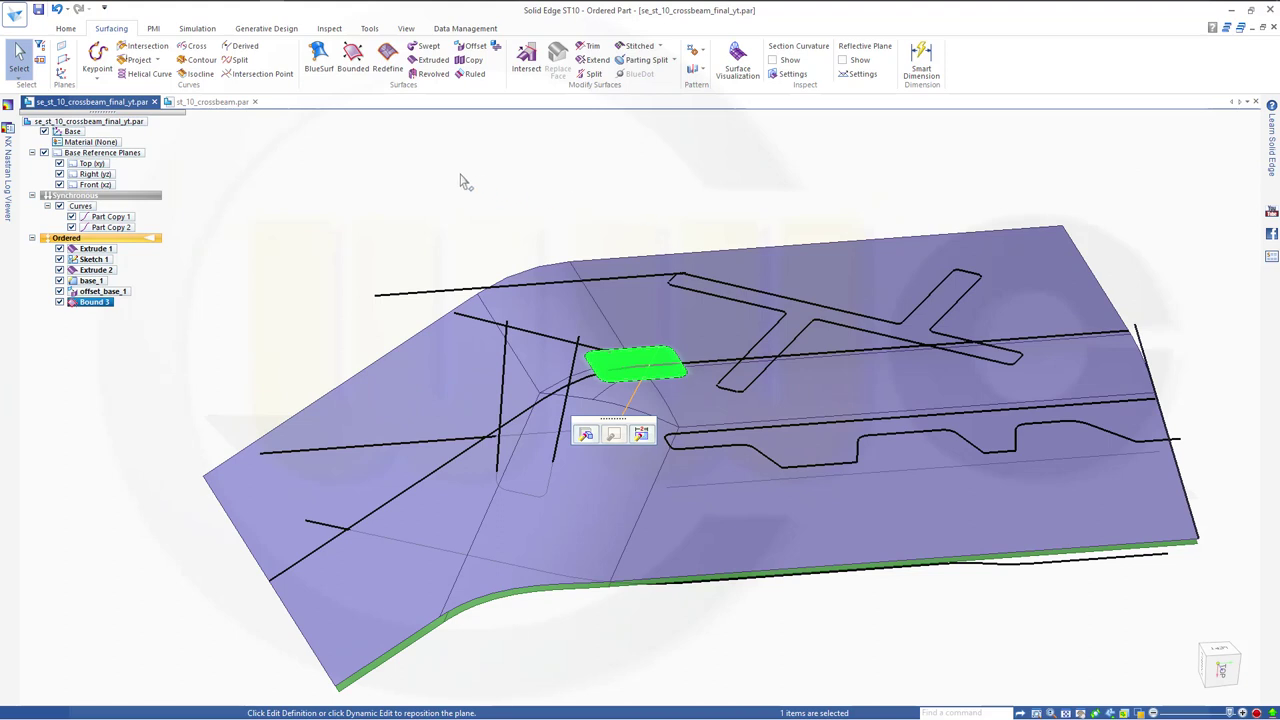
{"action": "key", "text": "Escape"}
Start a tapered-to-plane Ruled surface from the small bounded face above the bend, using its rounded boundary loop as the chain.
{"action": "left_click", "coordinate": [482, 77]}
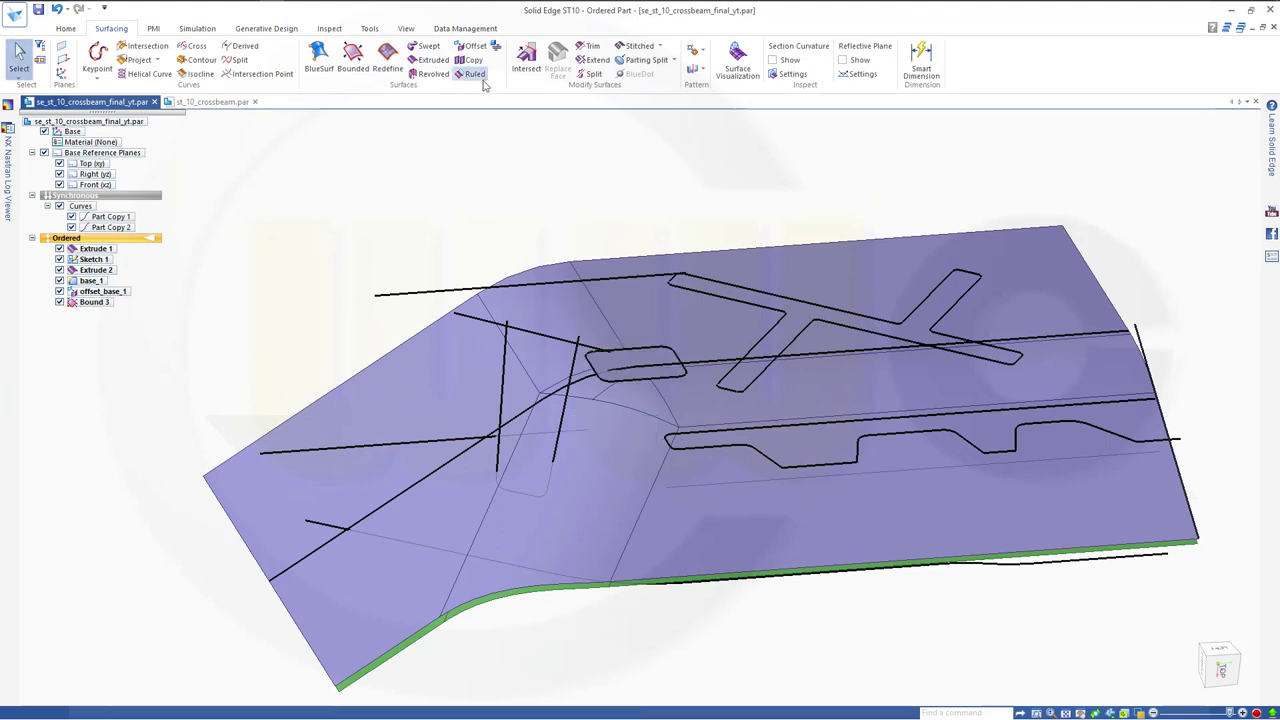
{"action": "left_click", "coordinate": [614, 375]}
{"action": "left_click", "coordinate": [288, 113]}
{"action": "left_click", "coordinate": [230, 134]}
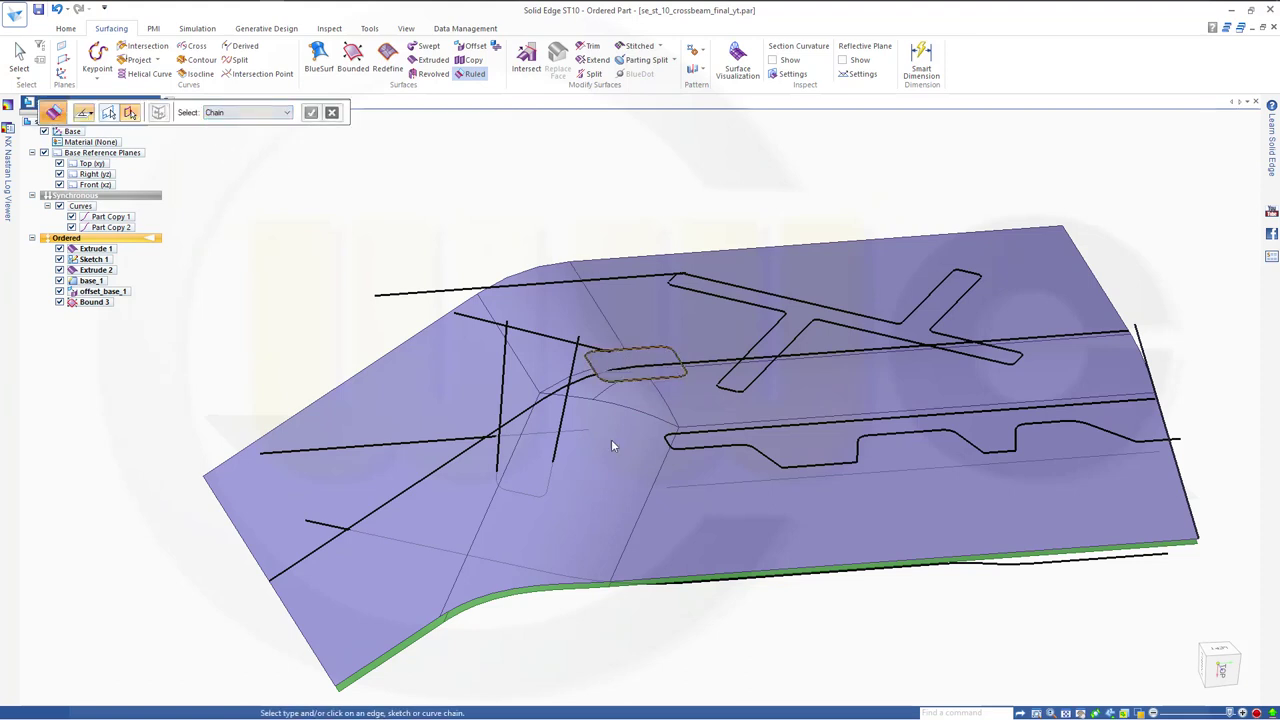
{"action": "left_click", "coordinate": [633, 380]}
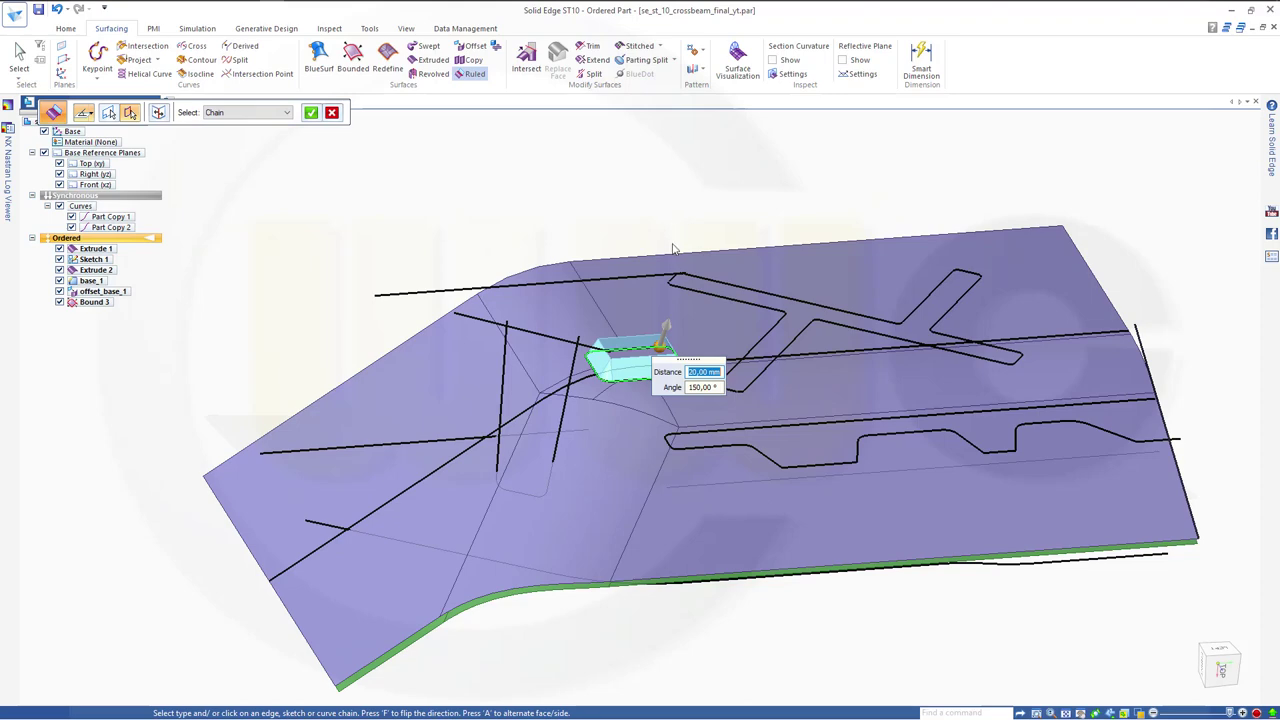
{"action": "middle_click_drag", "start_coordinate": [590, 446], "coordinate": [625, 498]}
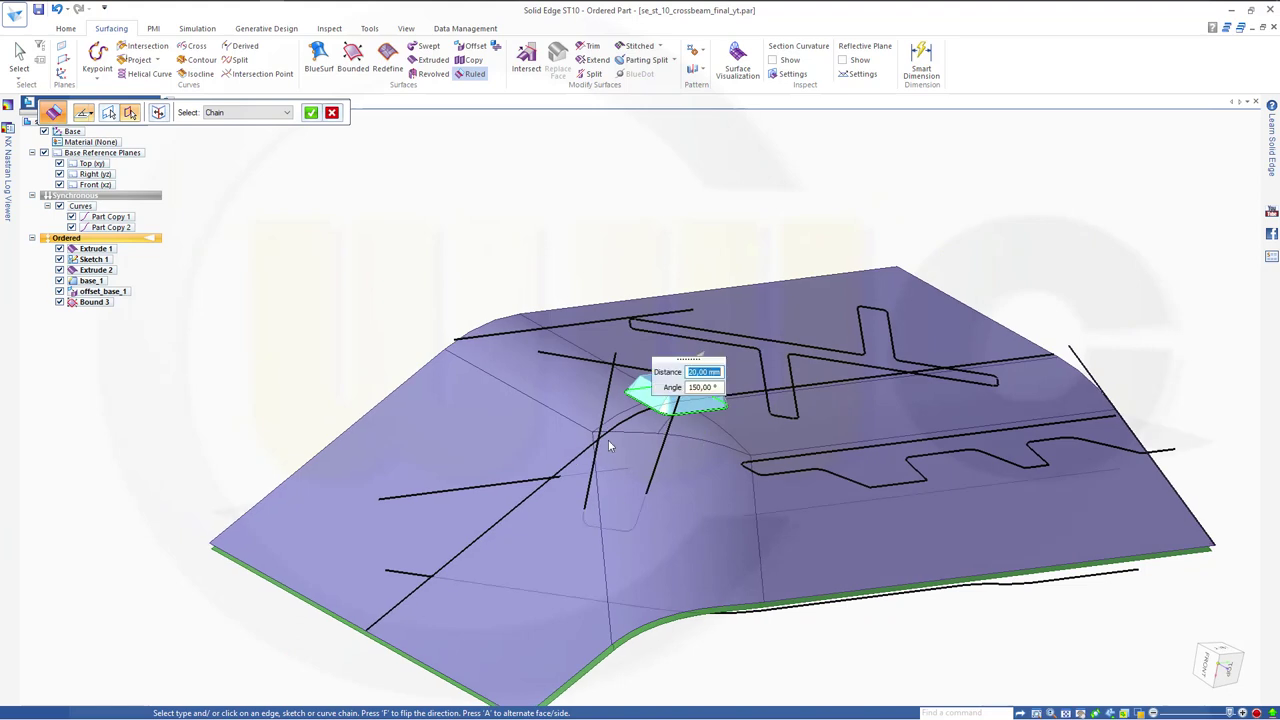
Switch the ruled surface to its alternate side, set the taper angle to 30° with a 20 mm distance, and finish it.
{"action": "left_click", "coordinate": [158, 112]}
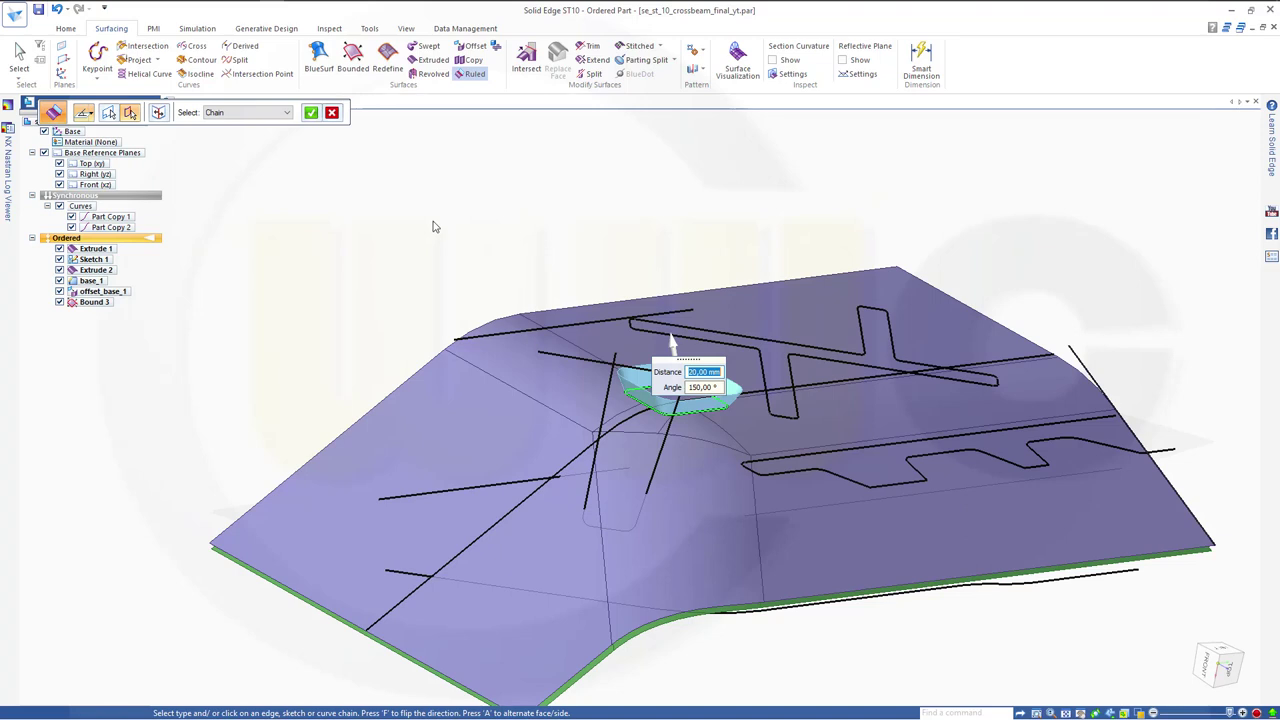
{"action": "left_click_drag", "start_coordinate": [693, 388], "coordinate": [713, 395]}
{"action": "type", "text": "30"}
{"action": "key", "text": "Tab"}
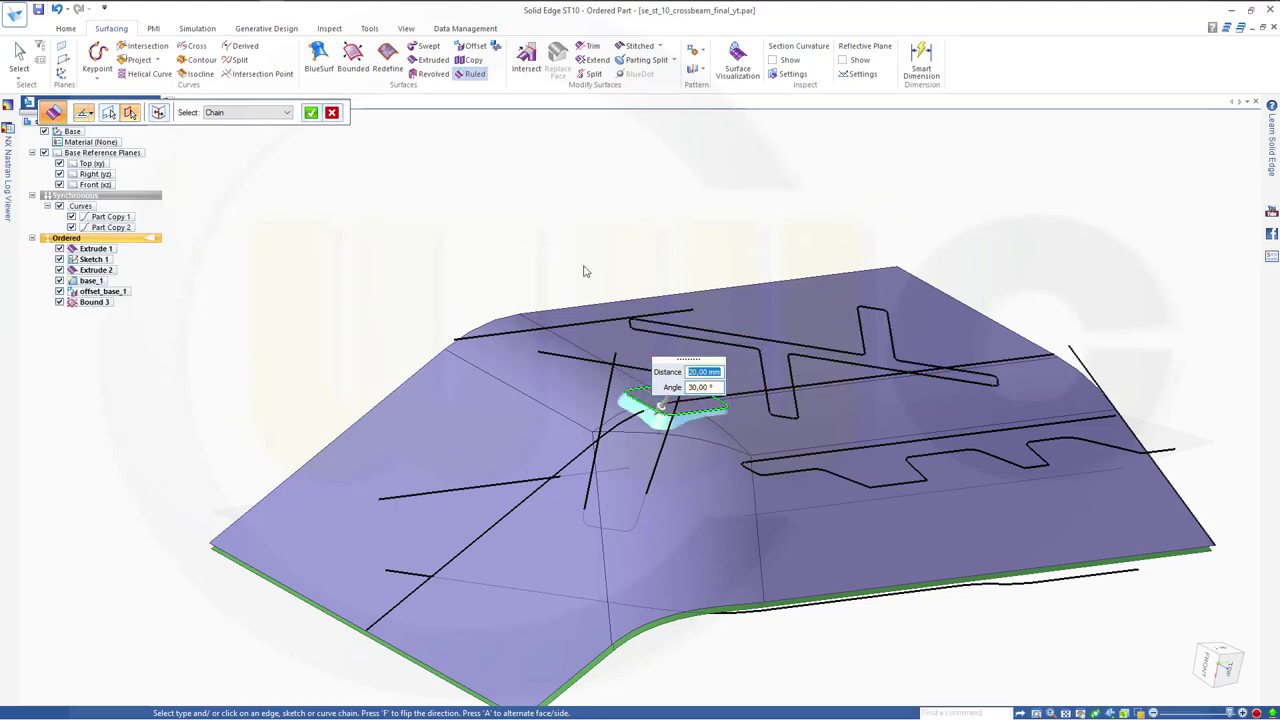
{"action": "scroll", "coordinate": [726, 448], "scroll_direction": "up", "scroll_amount": 5}
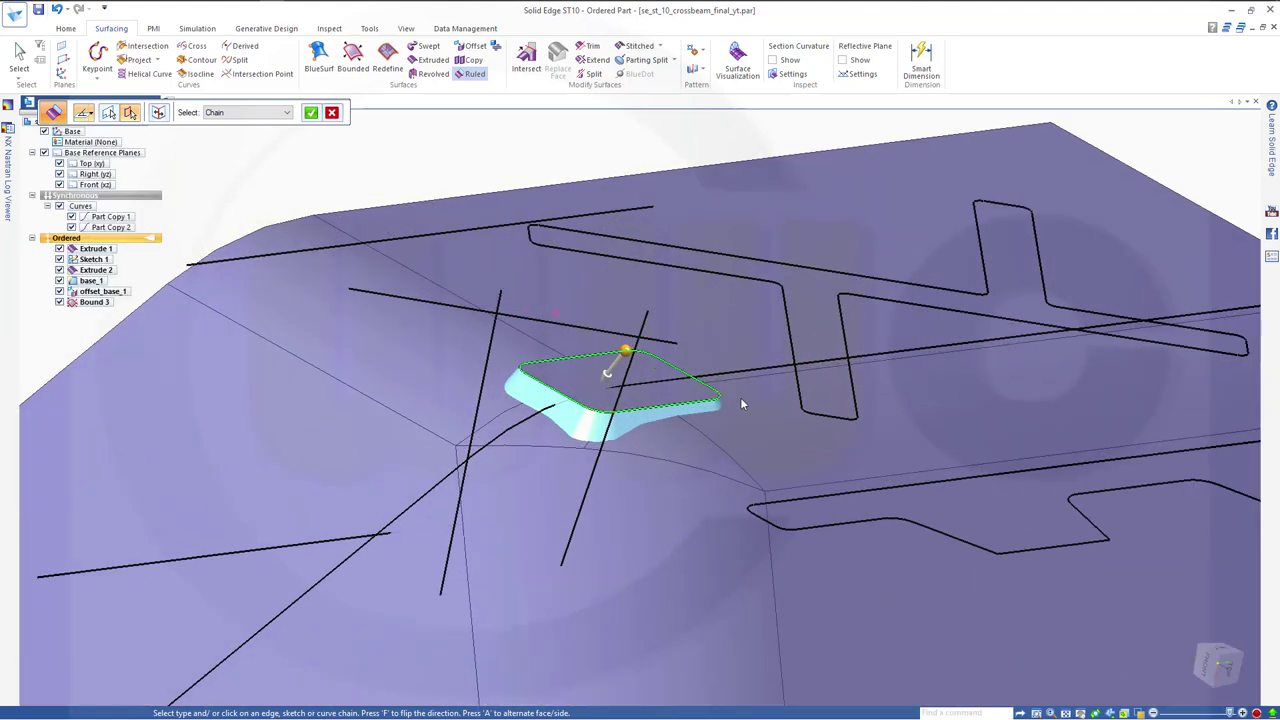
{"action": "left_click", "coordinate": [311, 113]}
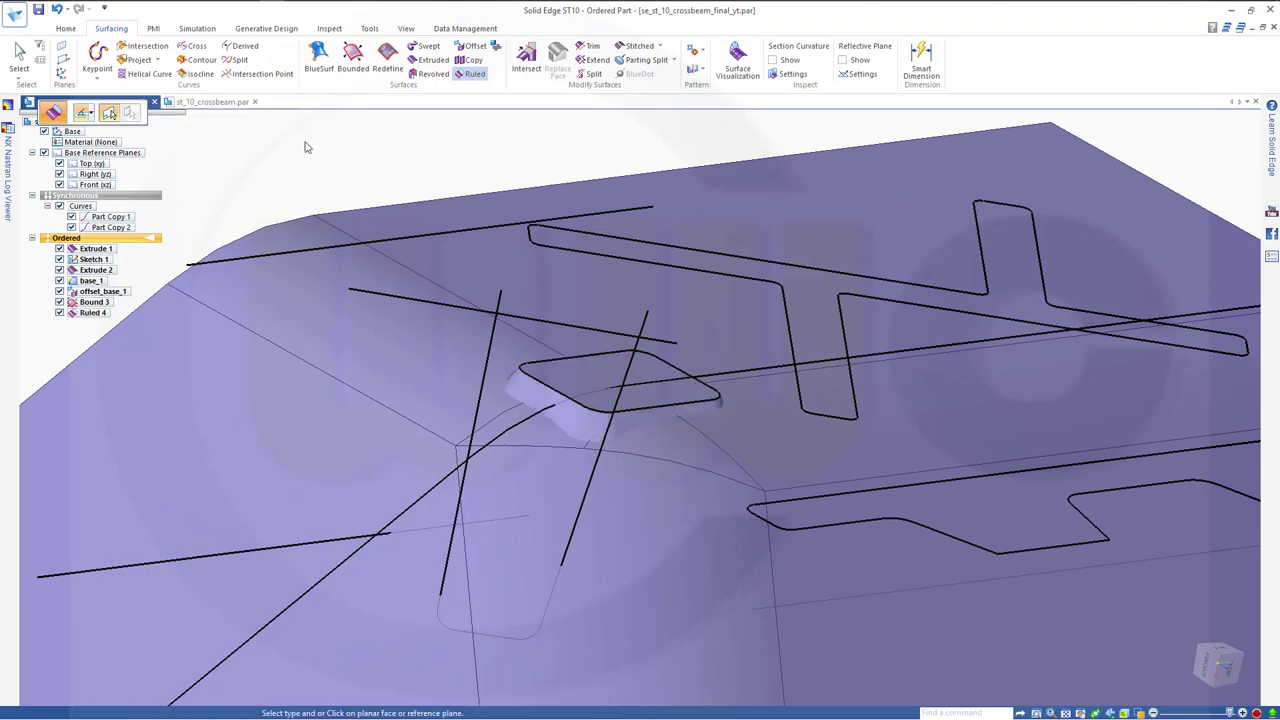
{"action": "scroll", "coordinate": [560, 520], "scroll_direction": "up", "scroll_amount": 3}
{"action": "scroll", "coordinate": [565, 495], "scroll_direction": "down", "scroll_amount": 3}
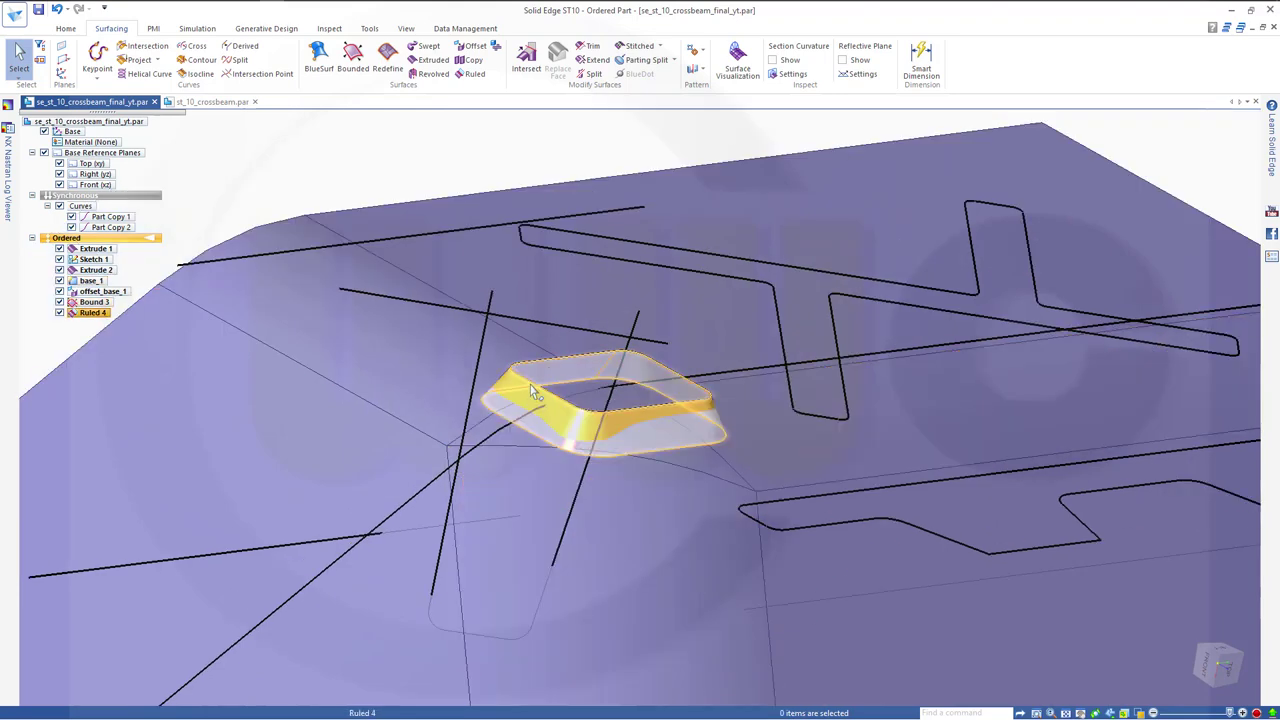
Set up a surface blend Round of 2 mm radius between the small bounded face and the ruled side wall.
{"action": "left_click", "coordinate": [64, 30]}
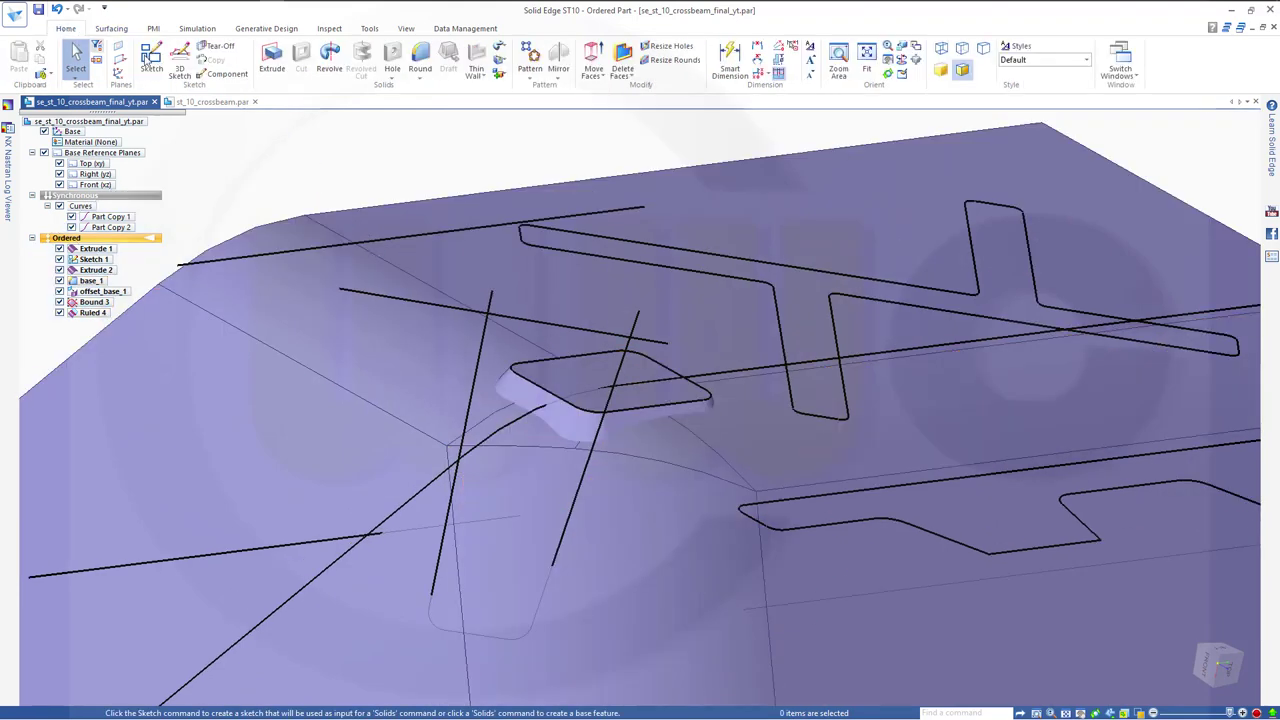
{"action": "left_click", "coordinate": [420, 62]}
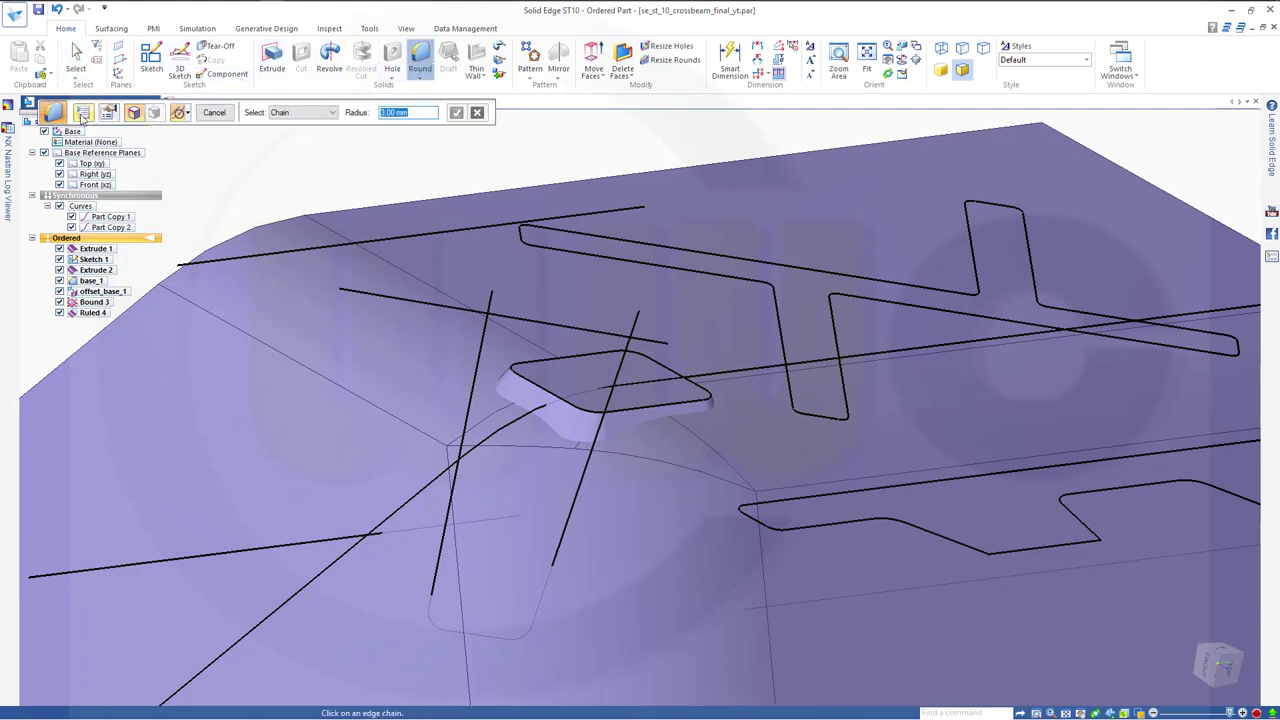
{"action": "left_click", "coordinate": [83, 113]}
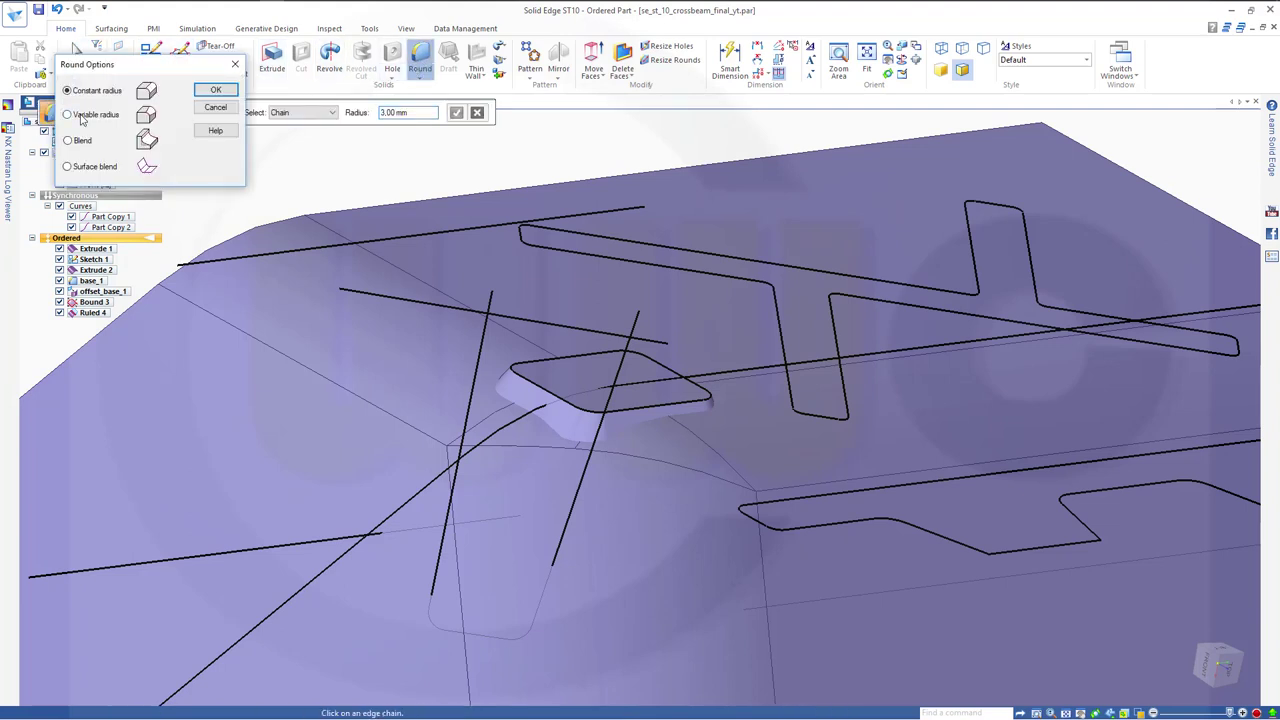
{"action": "left_click", "coordinate": [213, 91]}
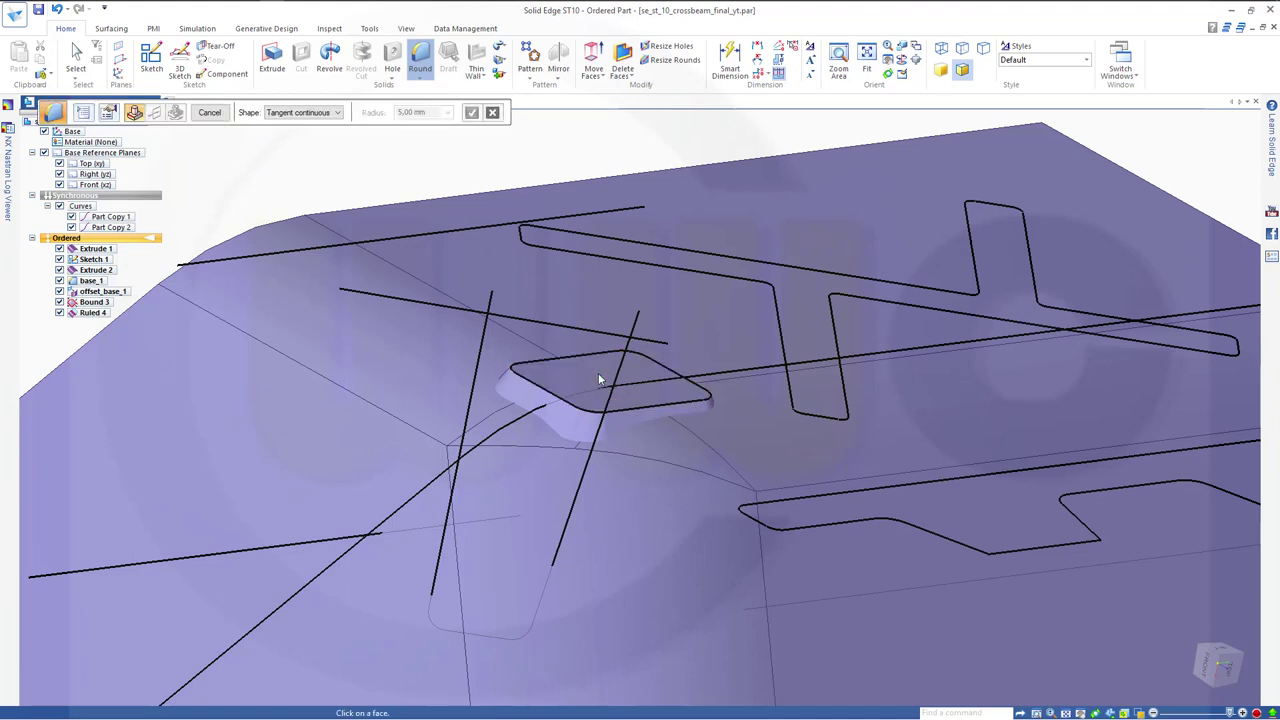
{"action": "left_click", "coordinate": [602, 378]}
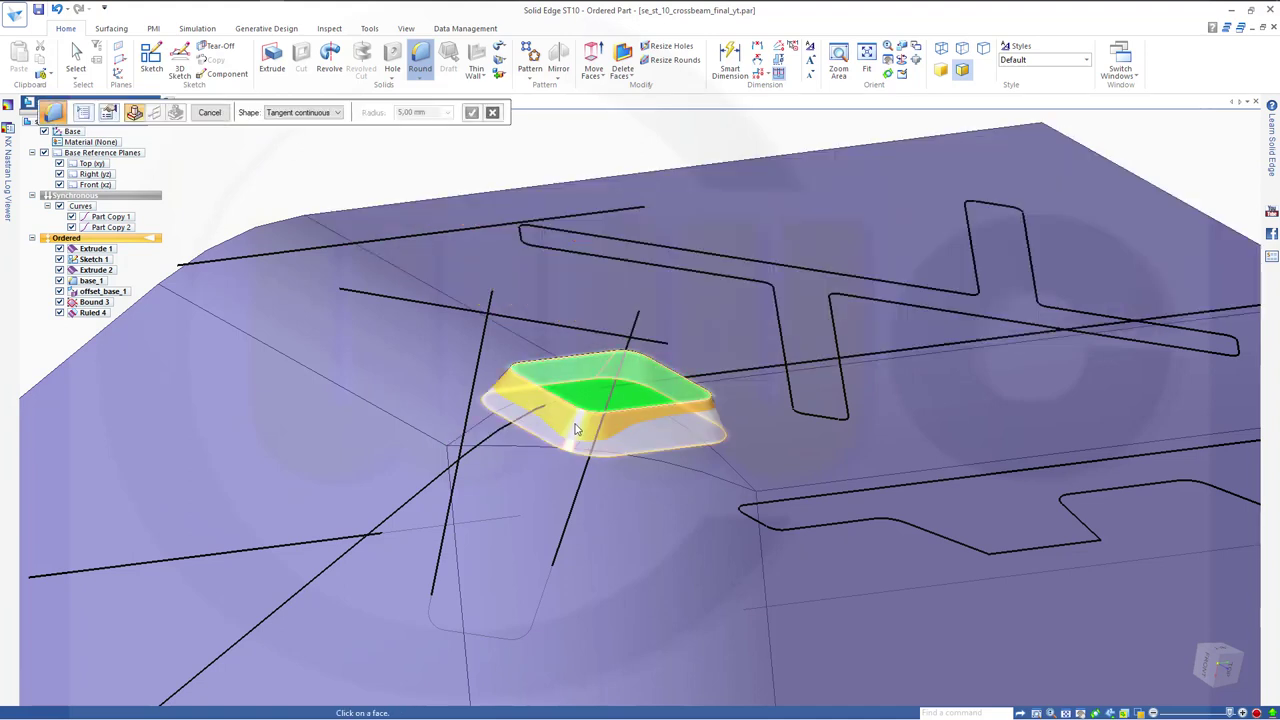
{"action": "left_click", "coordinate": [578, 432]}
{"action": "type", "text": "2"}
{"action": "key", "text": "Return"}
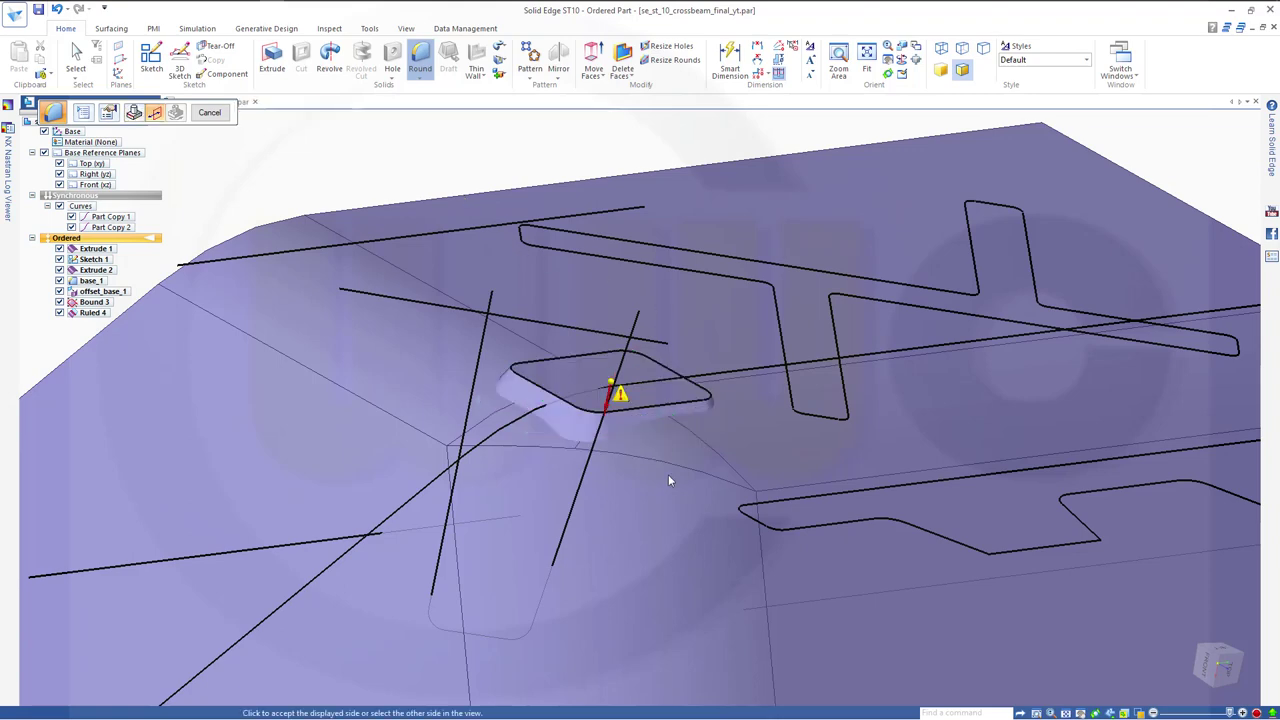
Accept the sides of the surface blend, preview and finish the round, and leave the command.
{"action": "middle_click_drag", "start_coordinate": [550, 480], "coordinate": [553, 532]}
{"action": "left_click", "coordinate": [553, 532]}
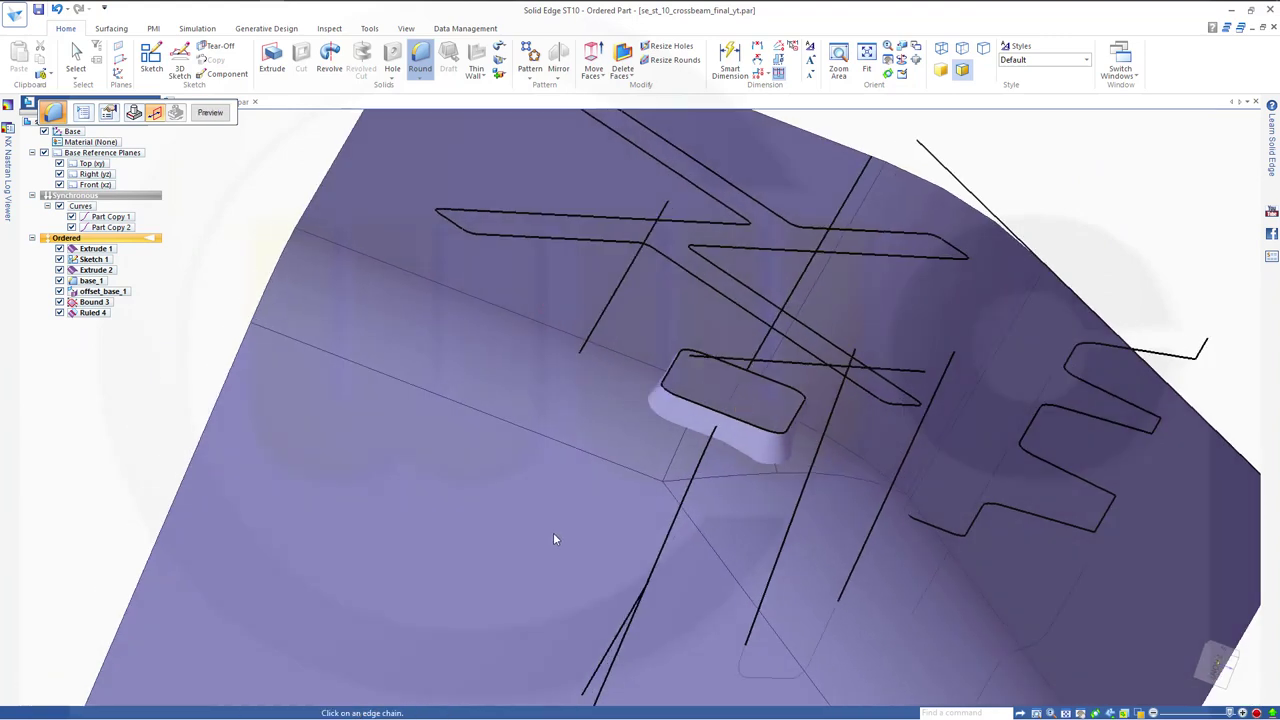
{"action": "left_click", "coordinate": [210, 112]}
{"action": "left_click", "coordinate": [210, 112]}
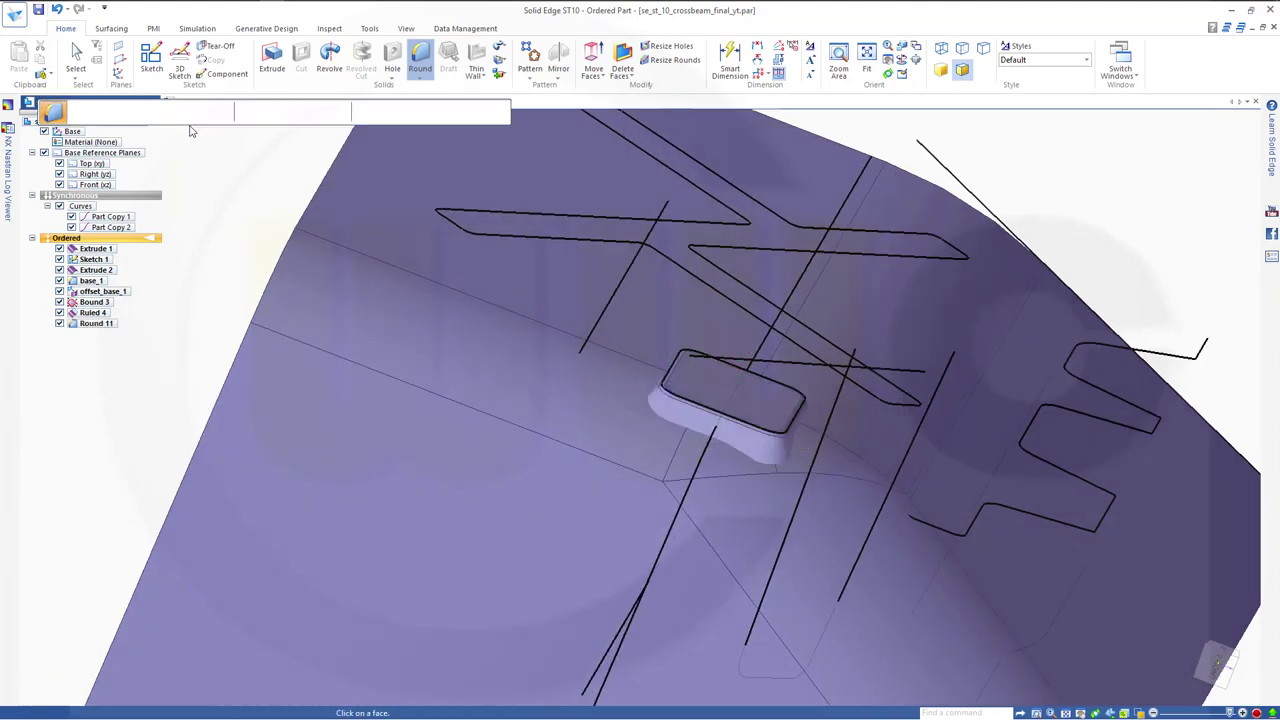
{"action": "left_click", "coordinate": [206, 114]}
Group the features from Extrude 1 through offset_base_1.
{"action": "middle_click_drag", "start_coordinate": [423, 337], "coordinate": [186, 331]}
{"action": "middle_click_drag", "start_coordinate": [243, 366], "coordinate": [120, 290]}
{"action": "left_click", "coordinate": [97, 248]}
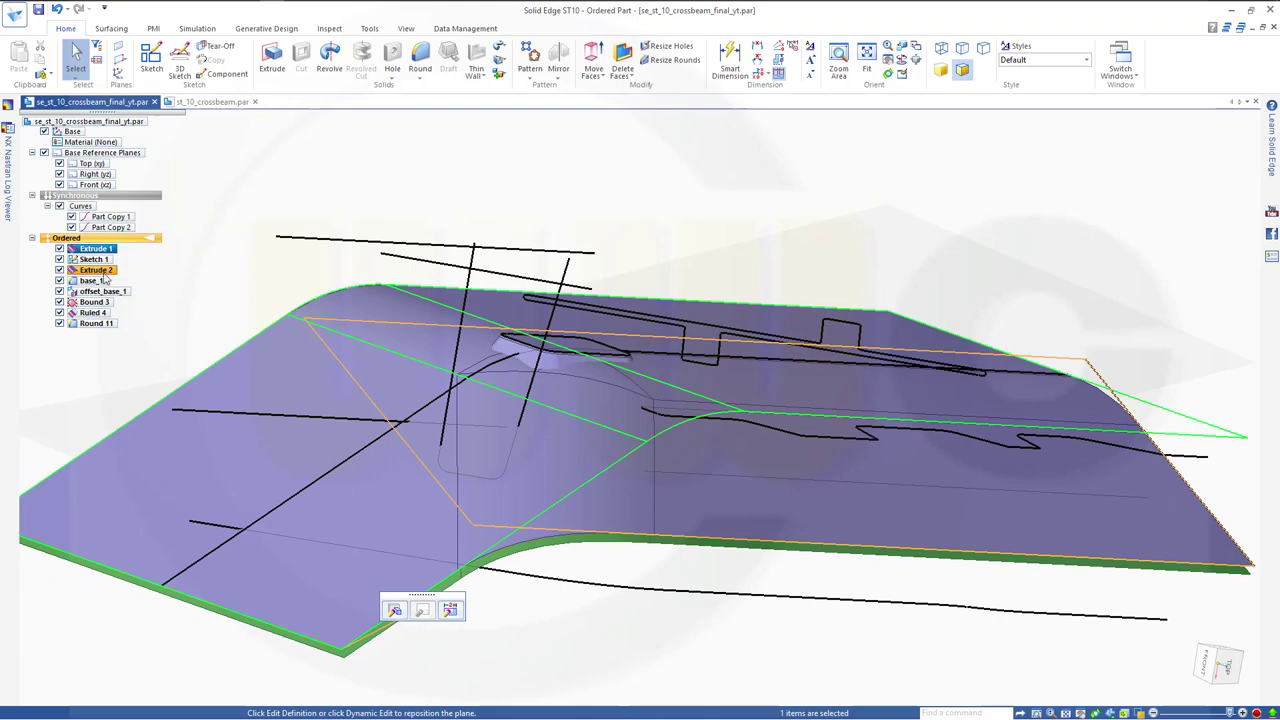
{"action": "left_click", "coordinate": [98, 291], "text": "shift"}
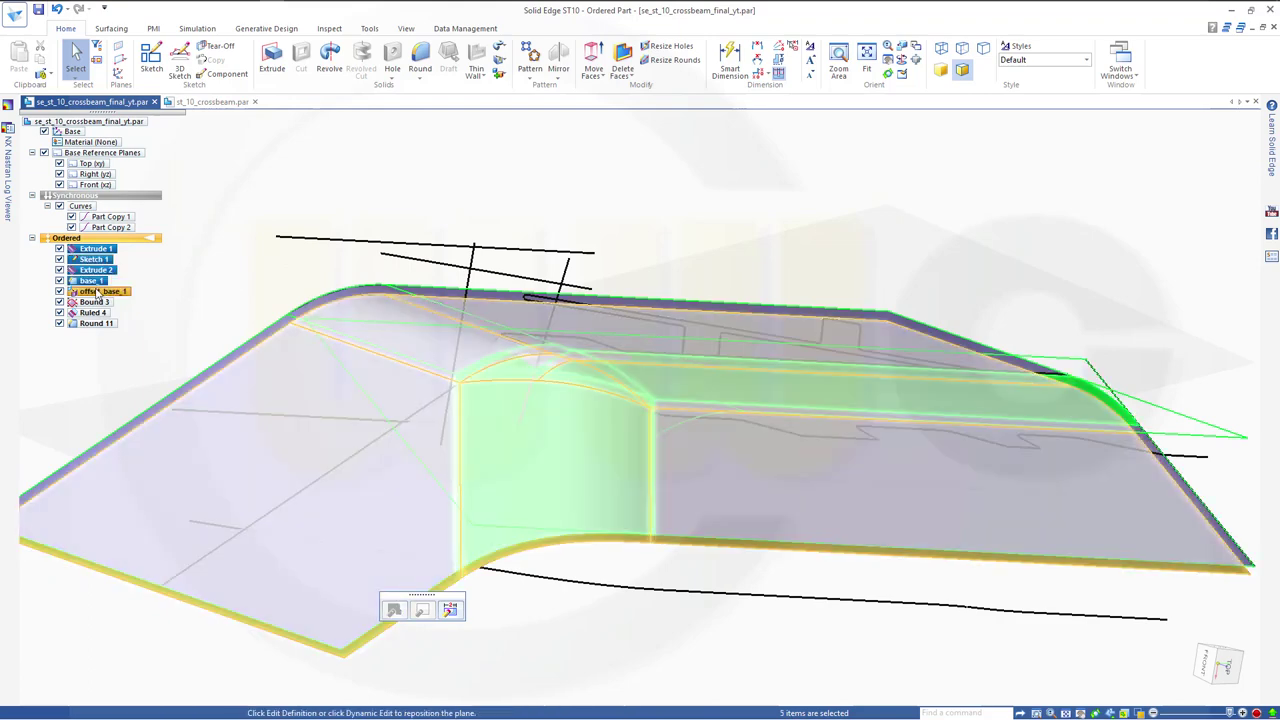
{"action": "right_click", "coordinate": [98, 291]}
{"action": "left_click", "coordinate": [125, 340]}
Rename the group of base features as base_surface and clear the selection.
{"action": "left_click", "coordinate": [92, 248]}
{"action": "right_click", "coordinate": [94, 249]}
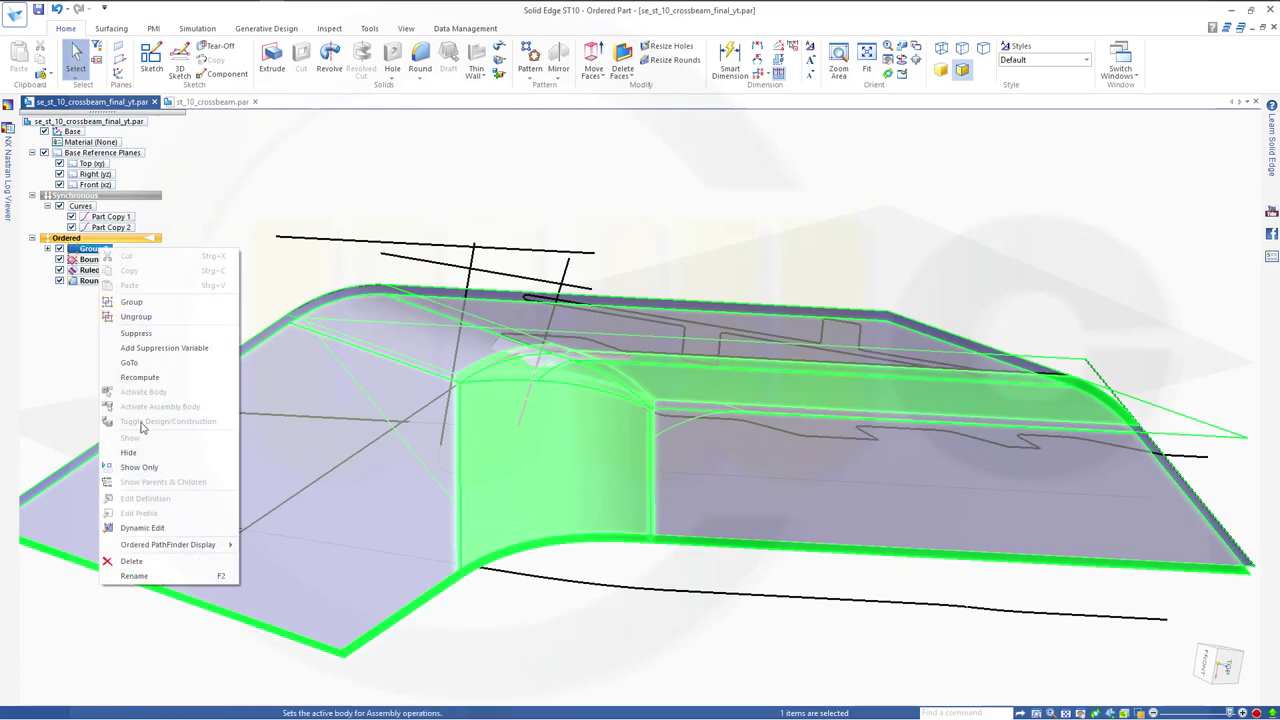
{"action": "left_click", "coordinate": [134, 576]}
{"action": "type", "text": "base_surface"}
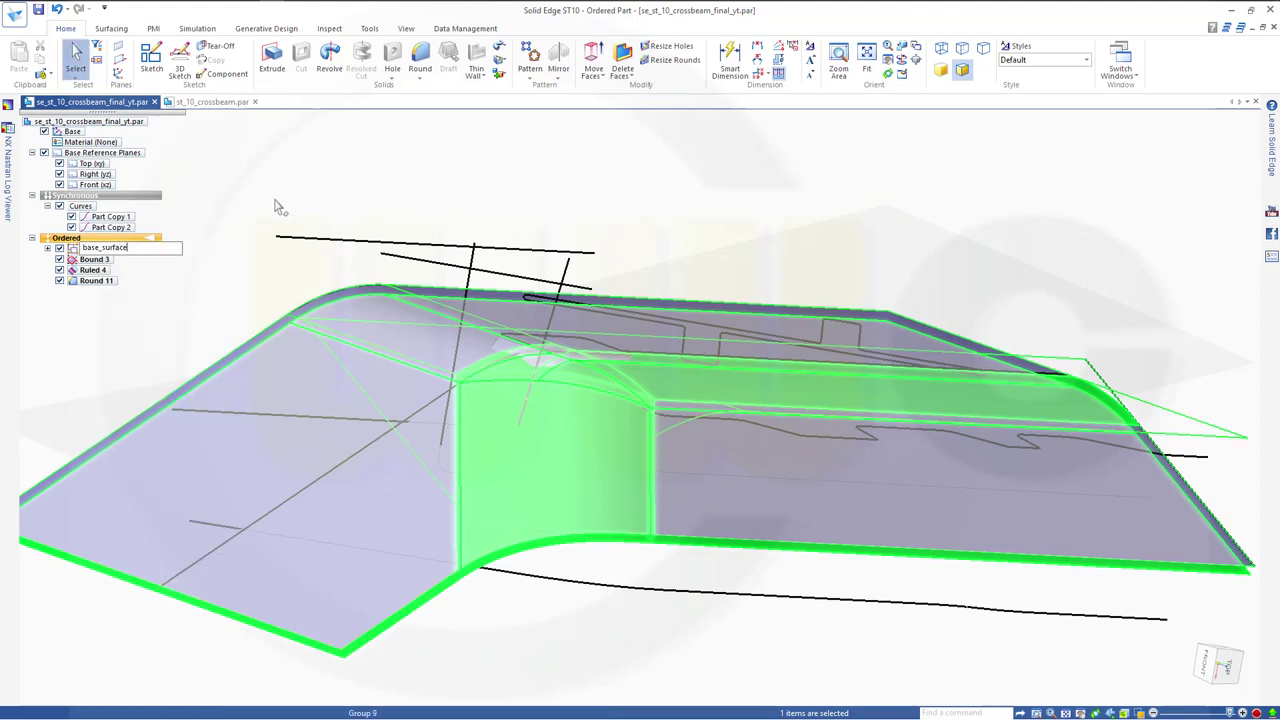
{"action": "key", "text": "Return"}
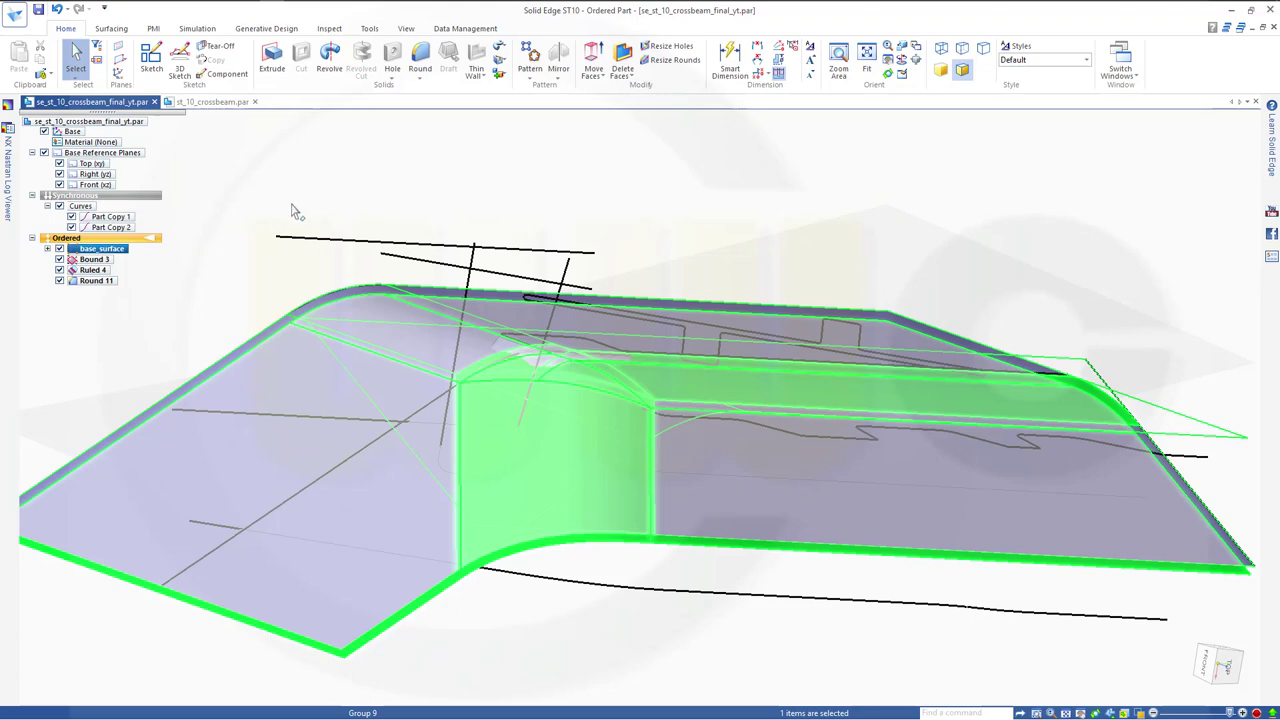
{"action": "key", "text": "Escape"}
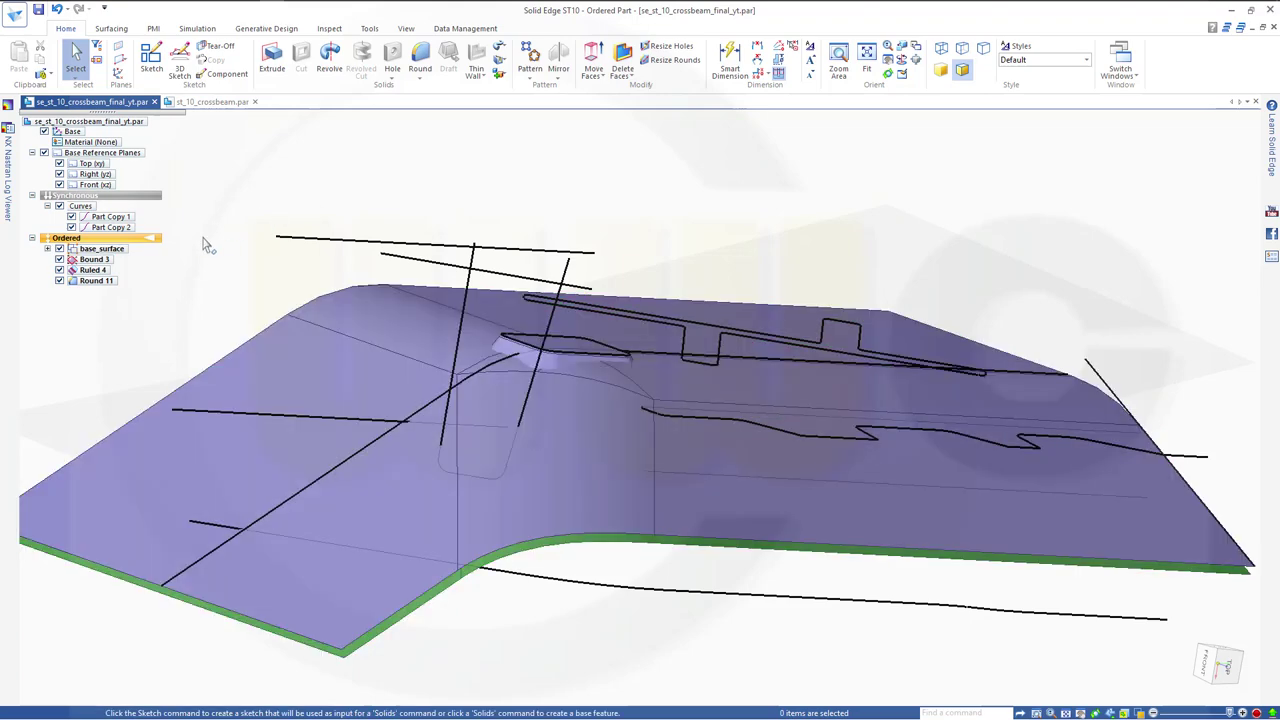
Group the Bound 3, Ruled 4 and Round 11 features.
{"action": "left_click", "coordinate": [95, 281]}
{"action": "left_click", "coordinate": [95, 259], "text": "shift"}
{"action": "right_click", "coordinate": [105, 268]}
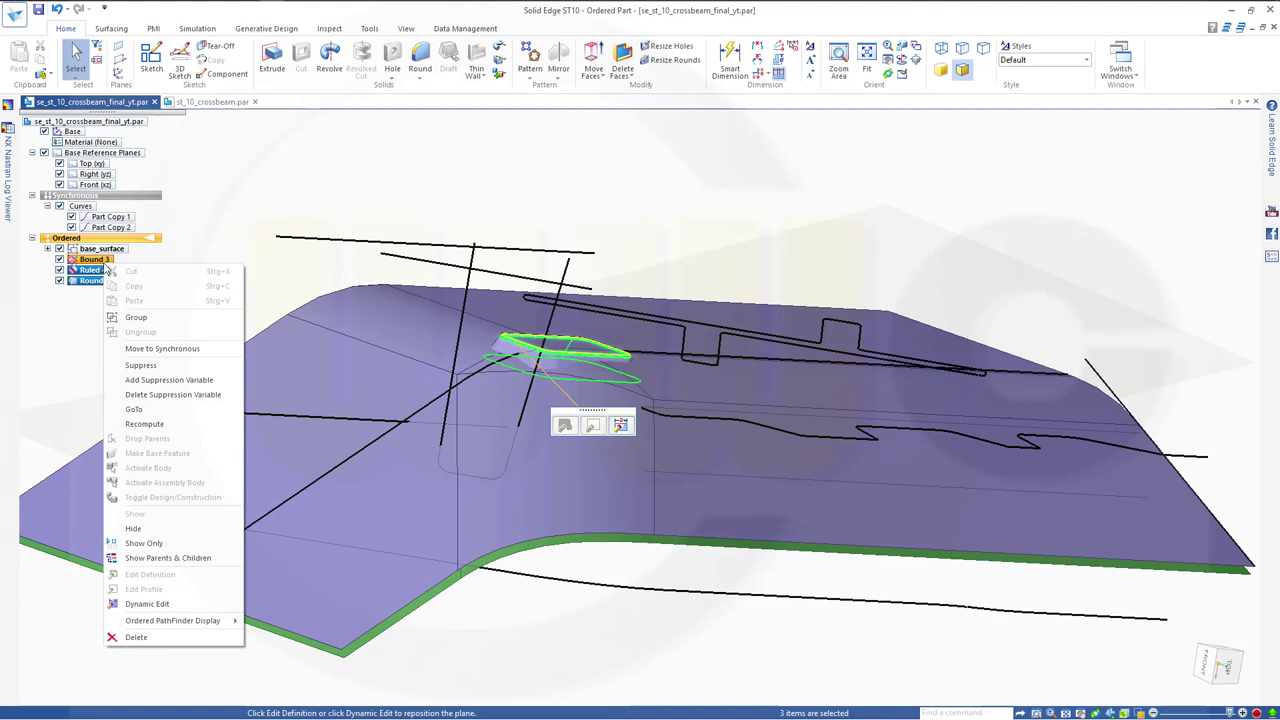
{"action": "left_click", "coordinate": [136, 317]}
Rename the group of bounded, ruled and round features as square_emboss and clear the selection.
{"action": "right_click", "coordinate": [97, 260]}
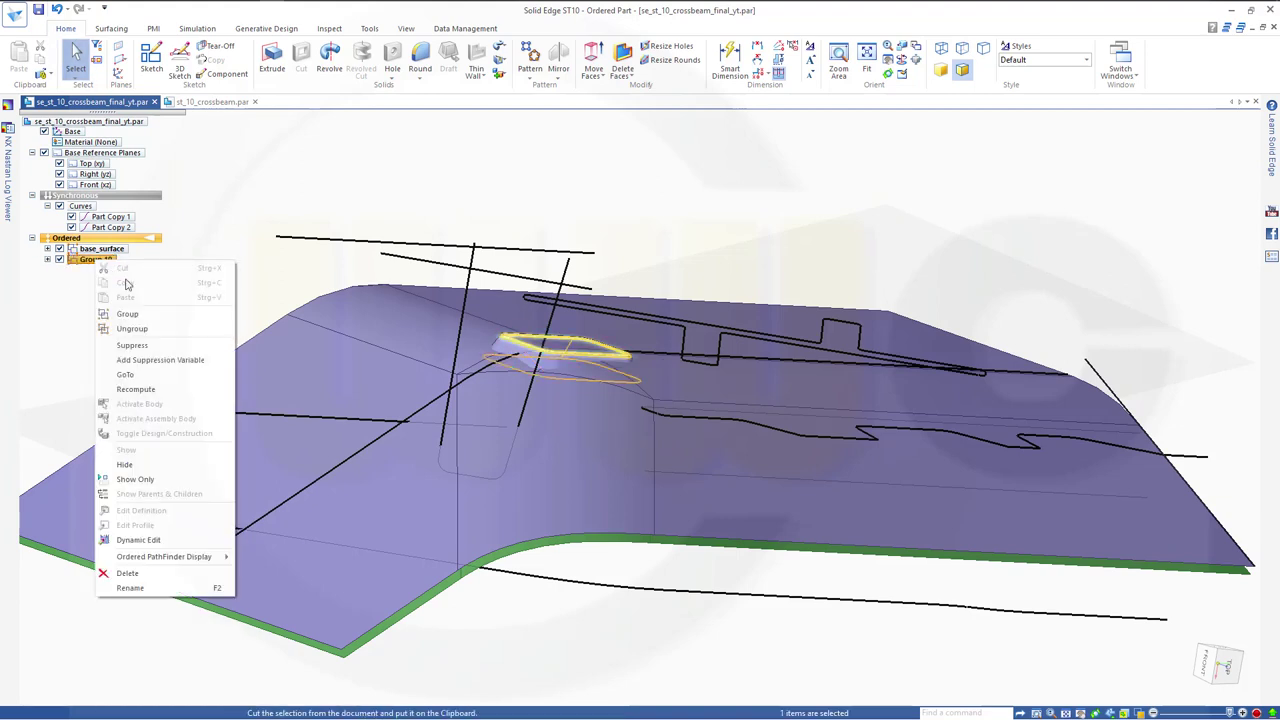
{"action": "left_click", "coordinate": [132, 588]}
{"action": "key", "text": "BackSpace"}
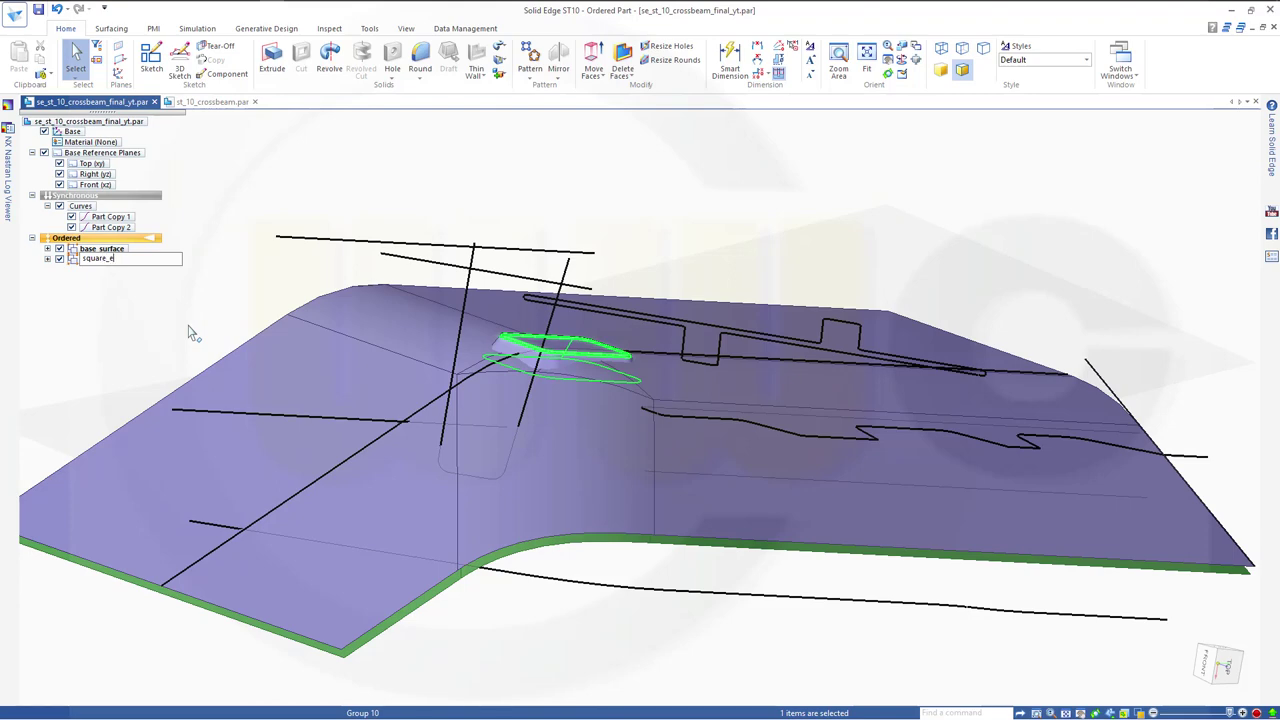
{"action": "key", "text": "Return"}
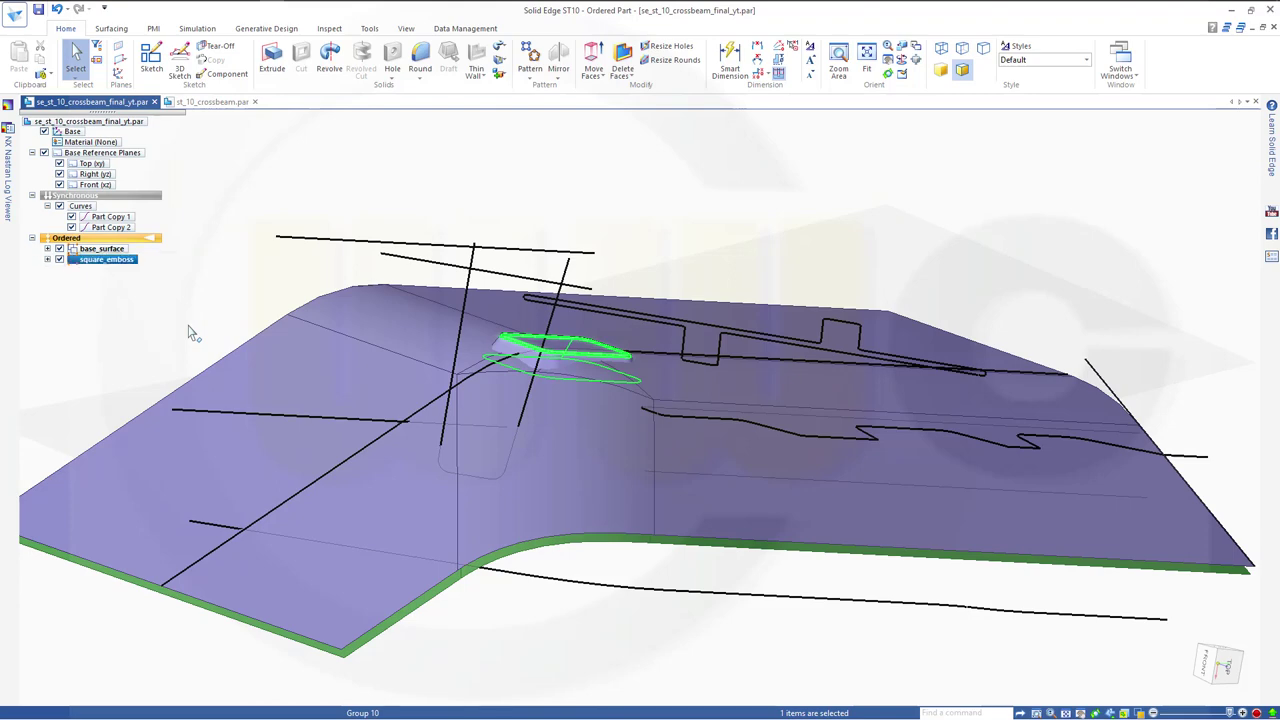
{"action": "left_click", "coordinate": [562, 222]}
{"action": "middle_click_drag", "start_coordinate": [504, 270], "coordinate": [572, 216]}
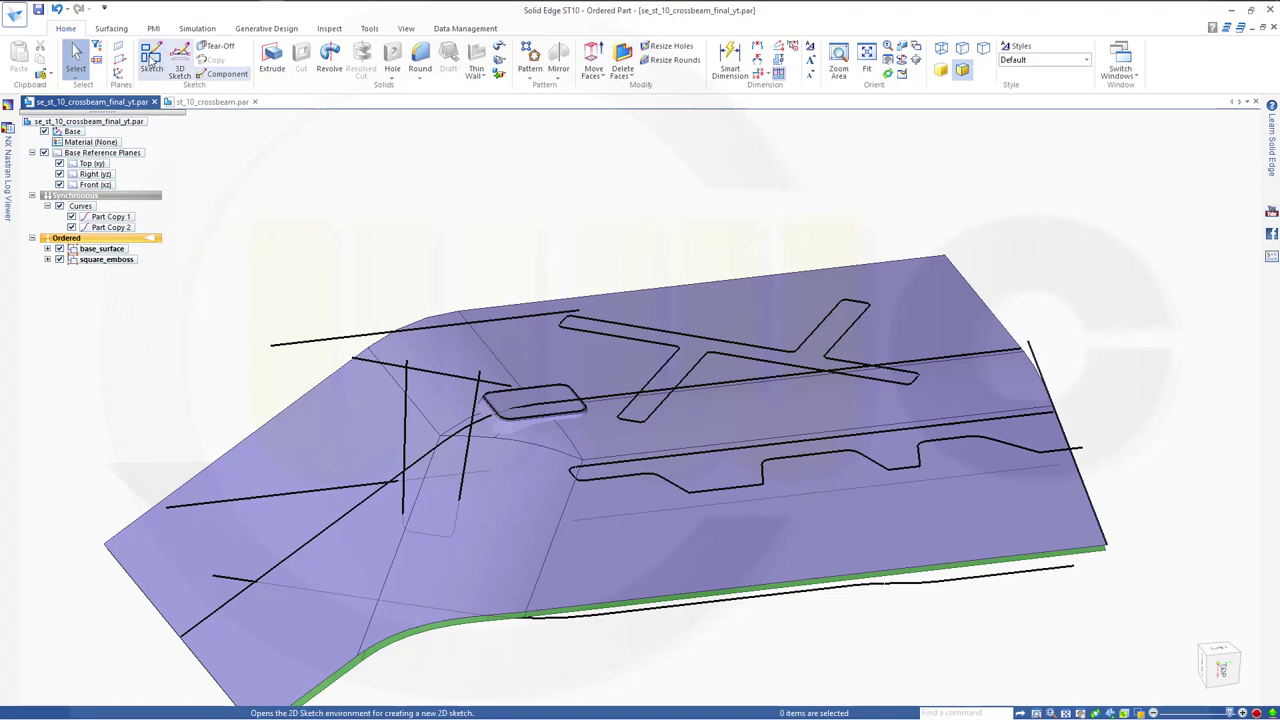
{"action": "left_click", "coordinate": [111, 28]}
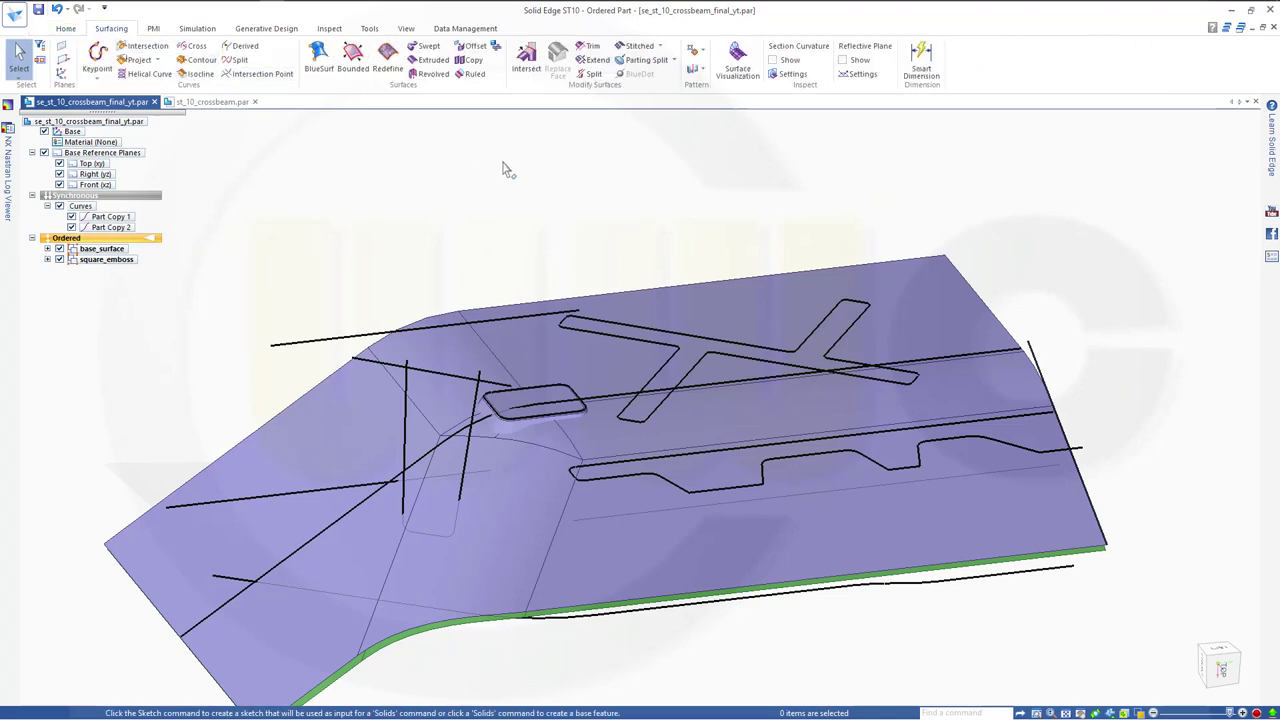
Extrude the closed cross-shaped curve chain over the base as a surface with a distance of 60 mm.
{"action": "left_click", "coordinate": [433, 60]}
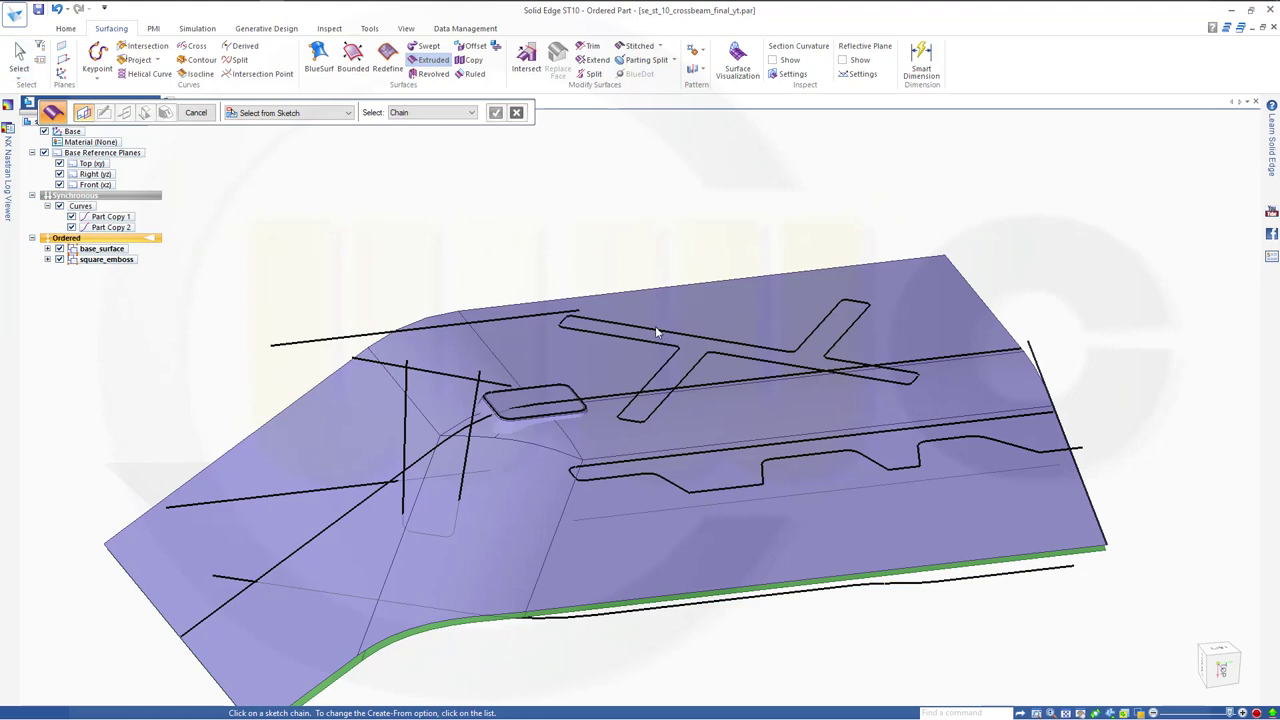
{"action": "left_click", "coordinate": [658, 332]}
{"action": "right_click", "coordinate": [481, 207]}
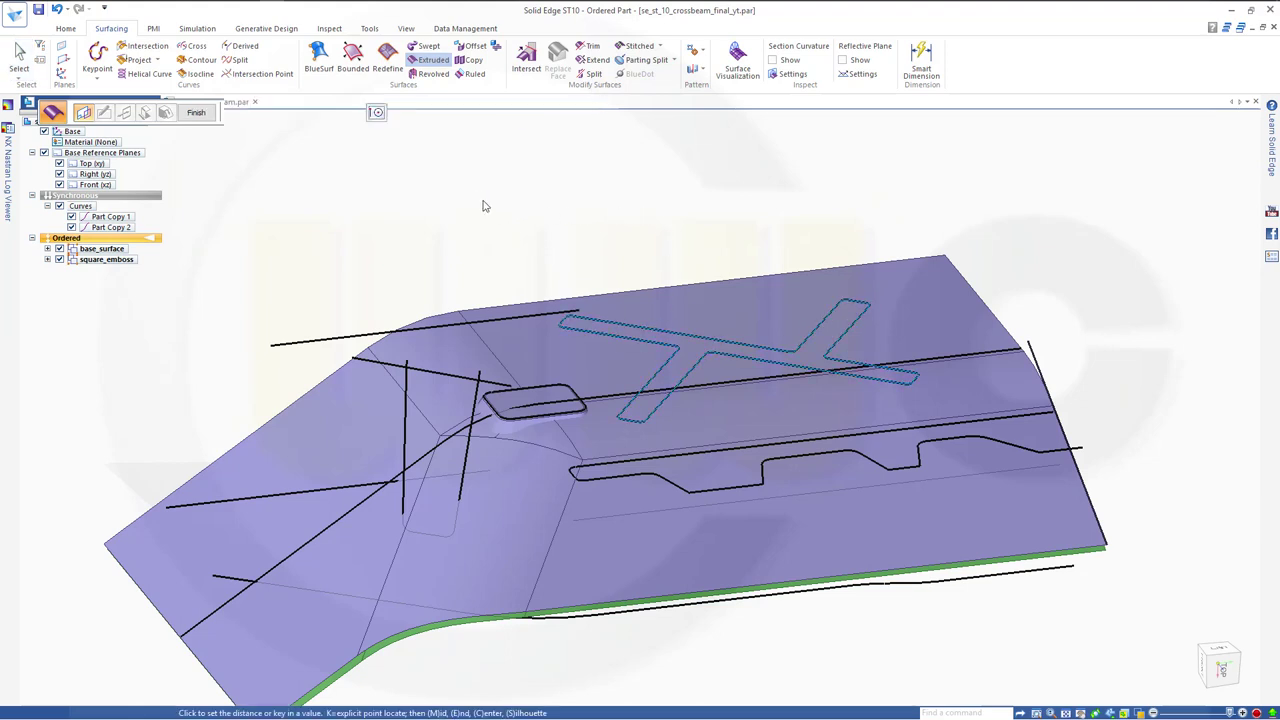
{"action": "type", "text": "60"}
{"action": "key", "text": "Return"}
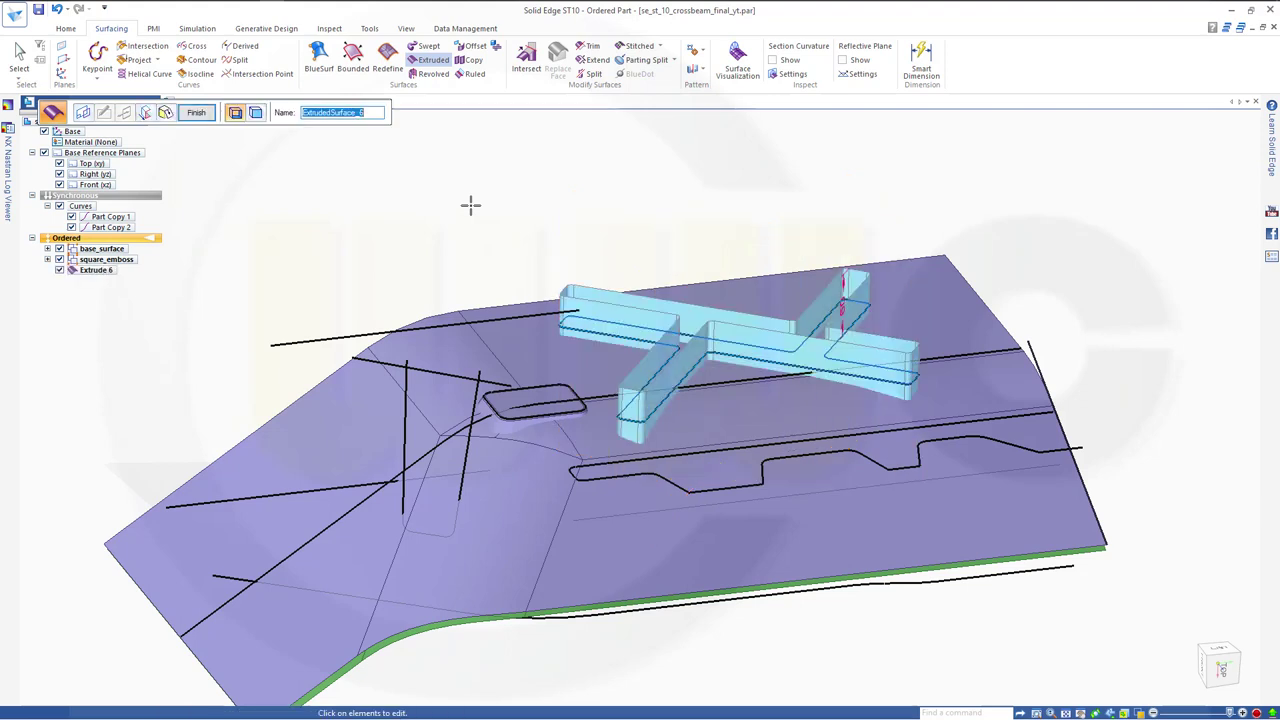
{"action": "left_click", "coordinate": [203, 116]}
{"action": "key", "text": "Escape"}
Trim the base_1 surface body with the cross-shaped extruded surface body, removing the region outside the cross.
{"action": "middle_click_drag", "start_coordinate": [457, 286], "coordinate": [713, 467]}
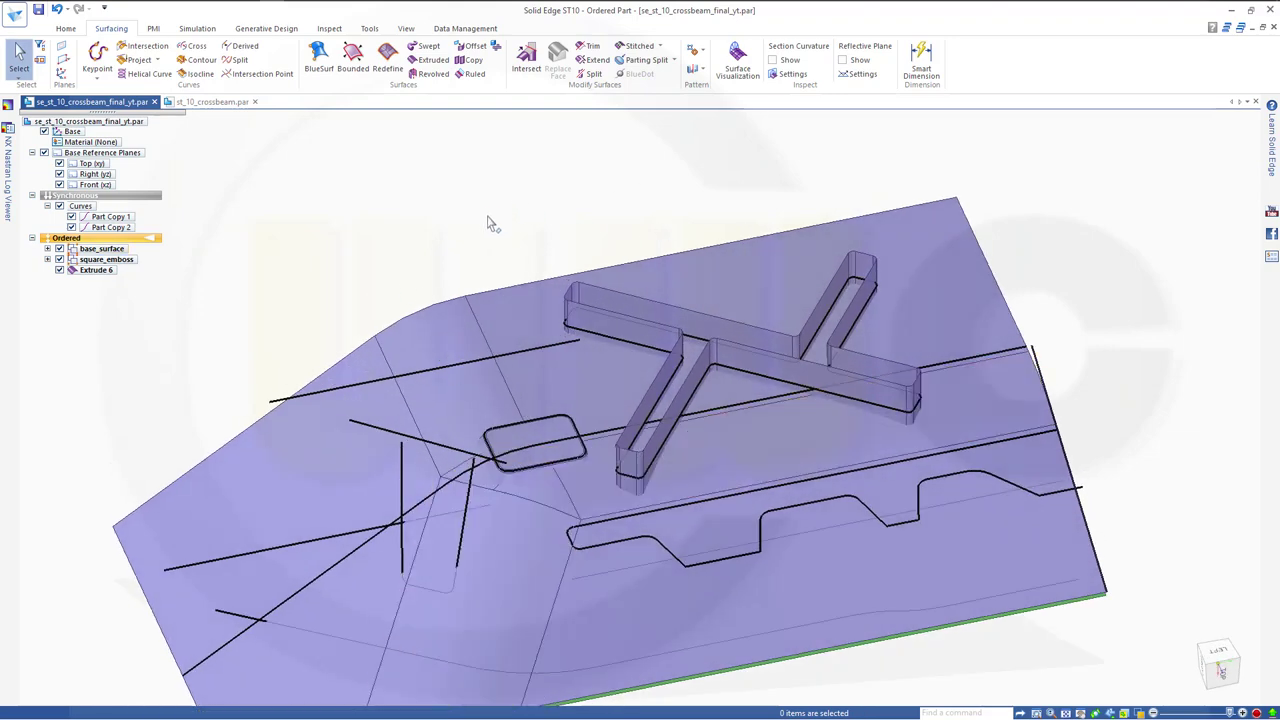
{"action": "left_click", "coordinate": [593, 47]}
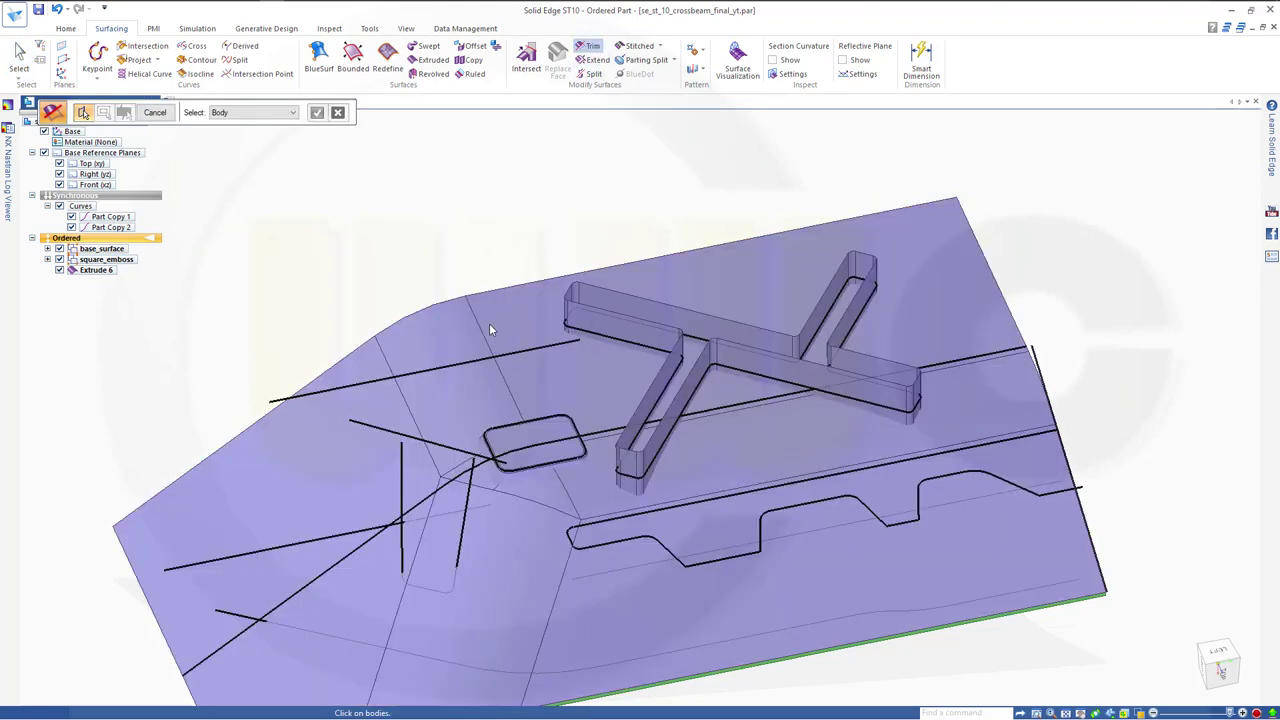
{"action": "left_click", "coordinate": [489, 325]}
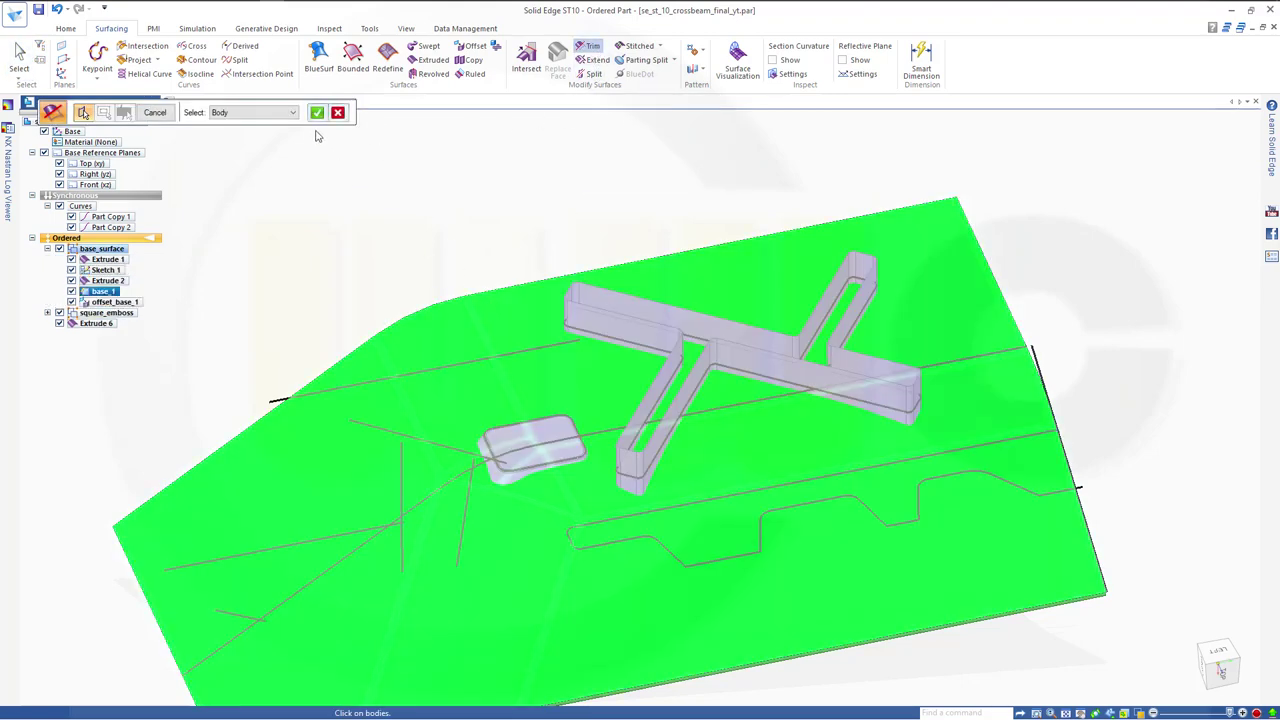
{"action": "left_click", "coordinate": [293, 113]}
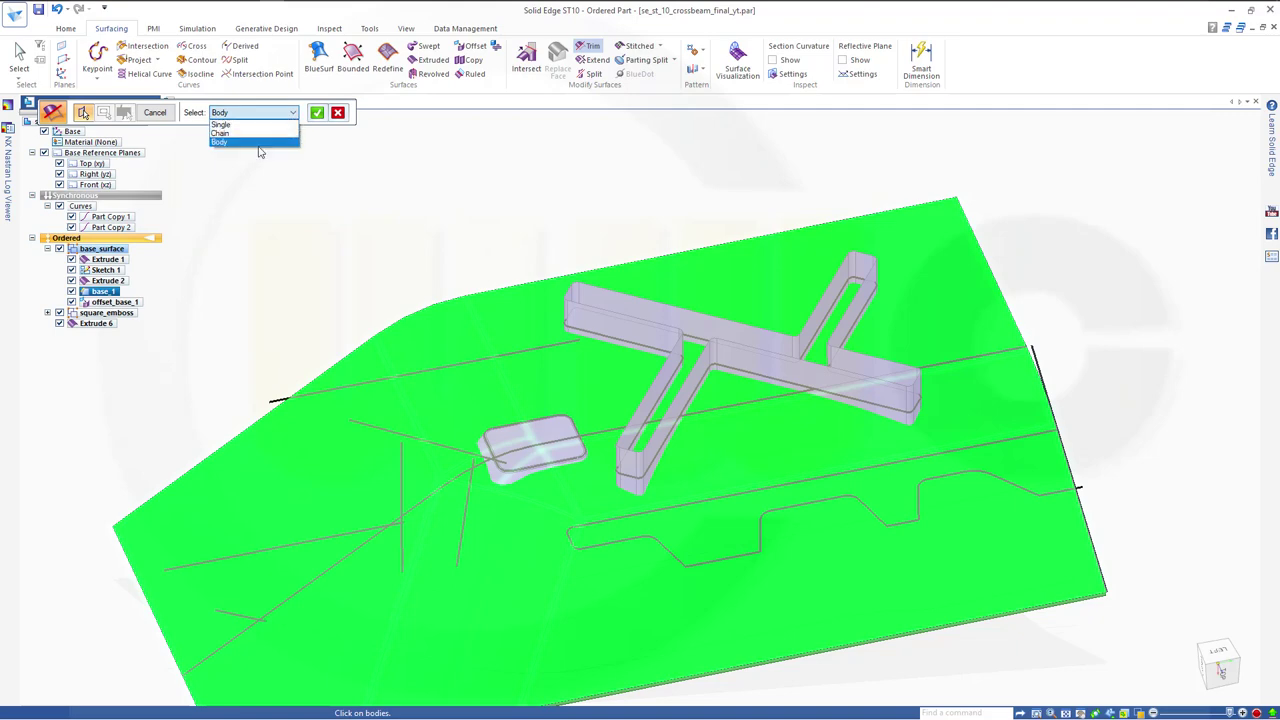
{"action": "left_click", "coordinate": [319, 118]}
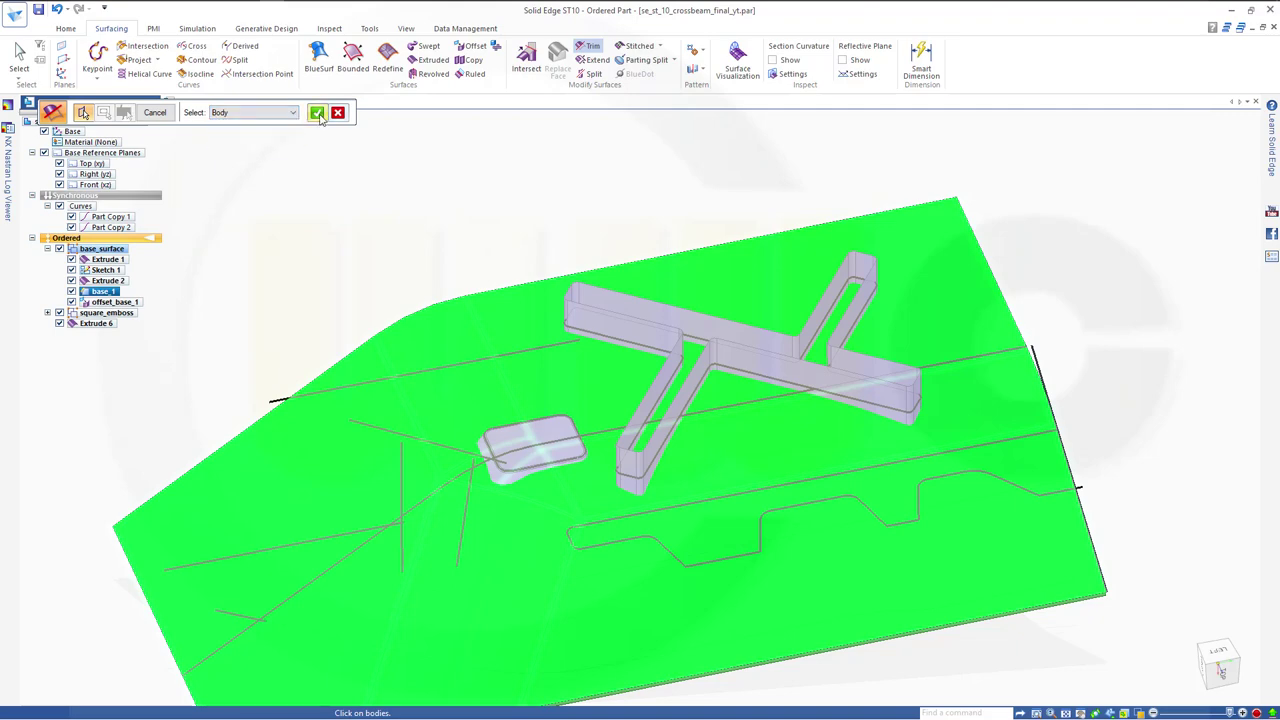
{"action": "left_click", "coordinate": [317, 114]}
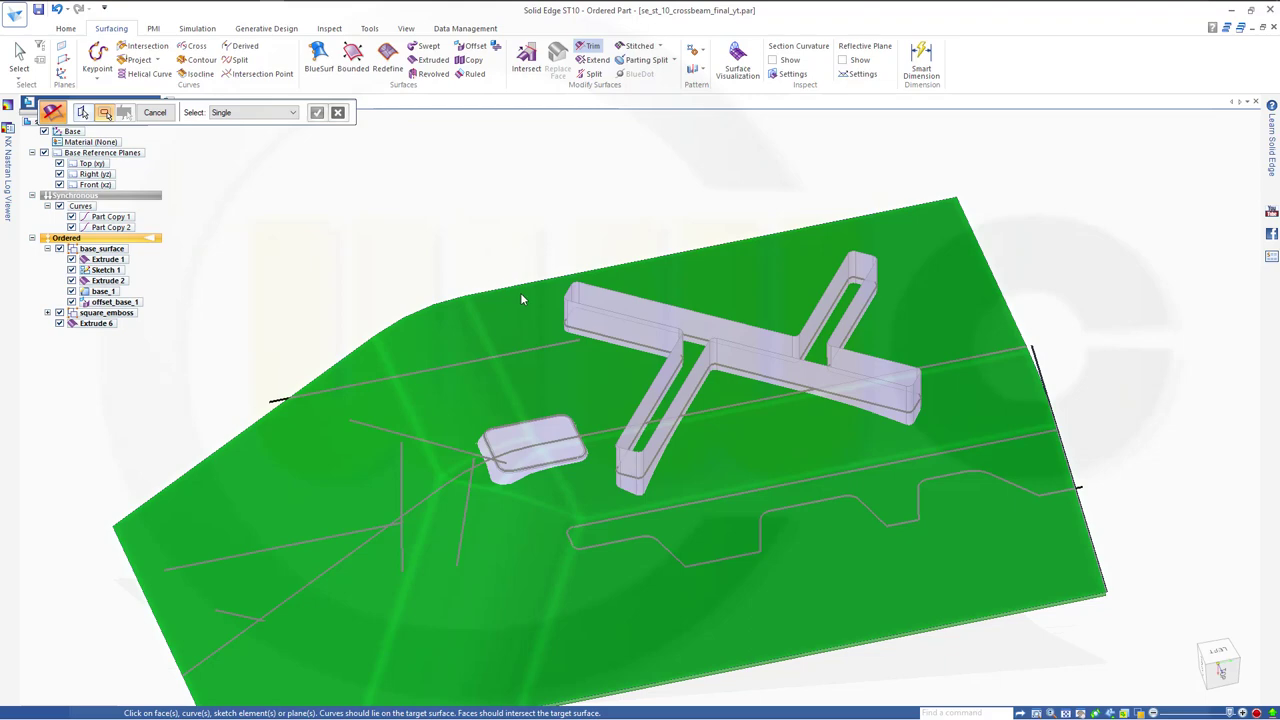
{"action": "left_click", "coordinate": [293, 113]}
{"action": "left_click", "coordinate": [265, 139]}
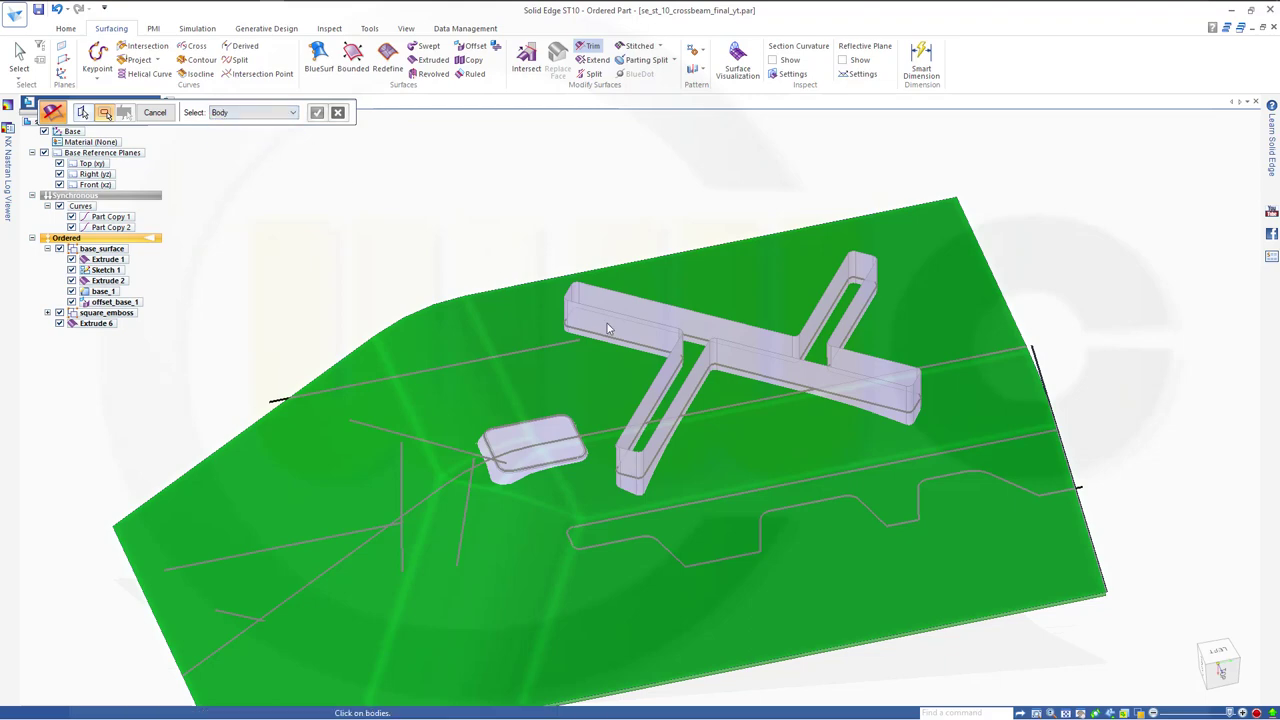
{"action": "left_click", "coordinate": [609, 329]}
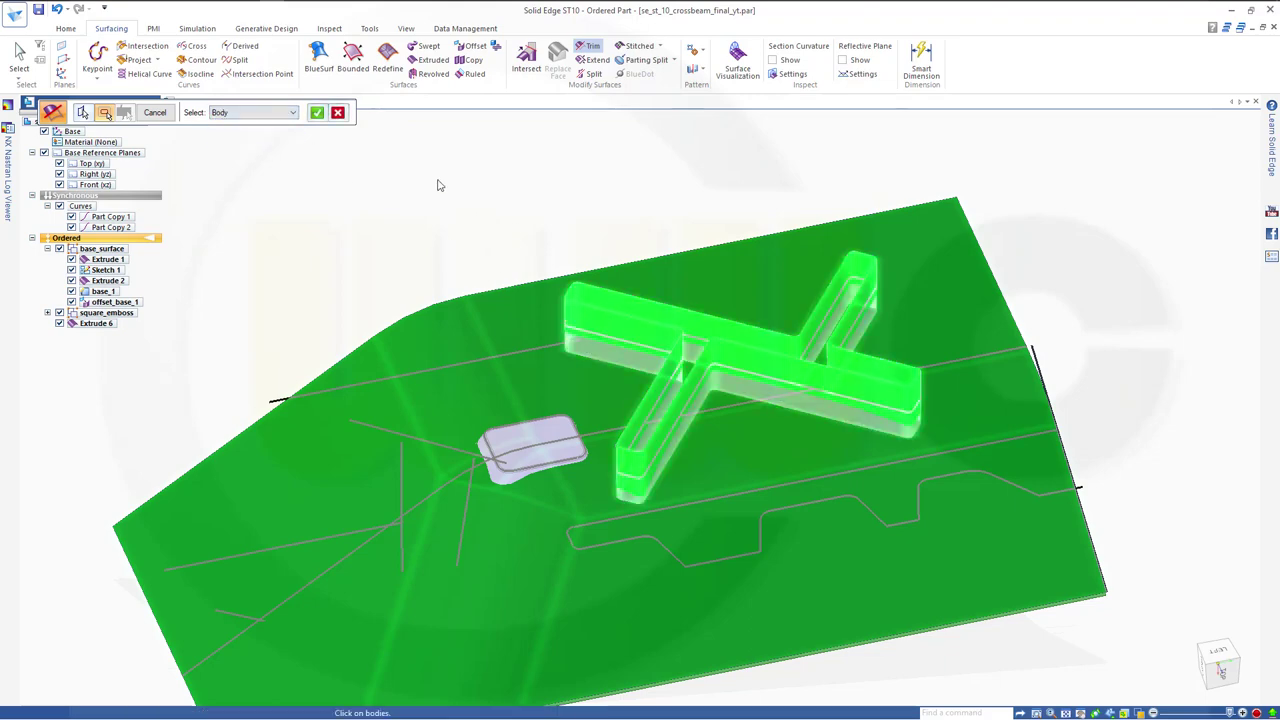
{"action": "left_click", "coordinate": [317, 113]}
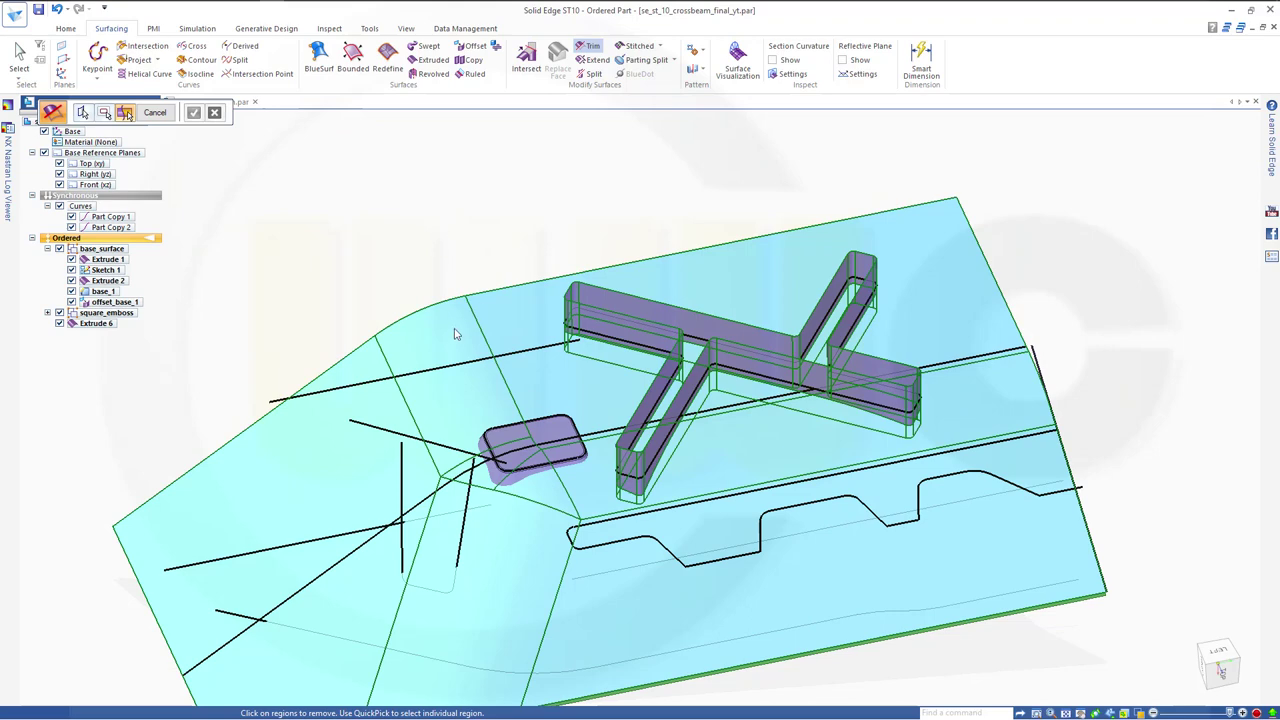
{"action": "left_click", "coordinate": [453, 335]}
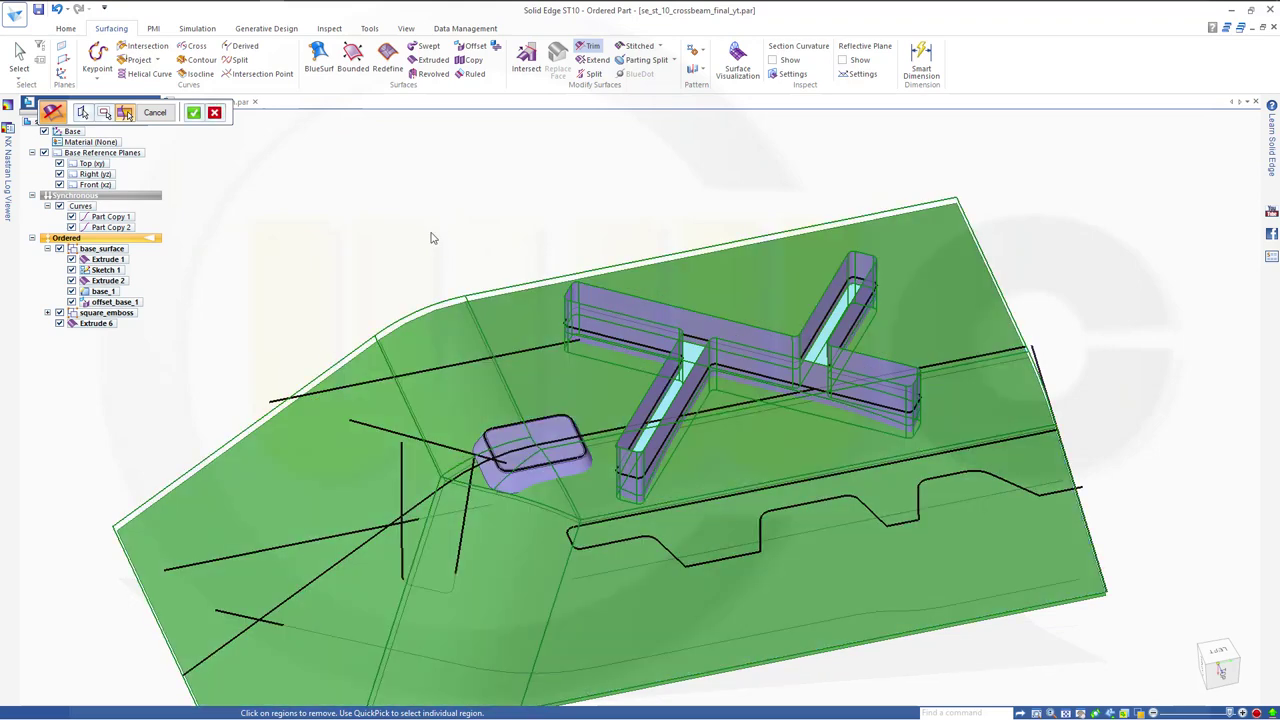
{"action": "left_click", "coordinate": [193, 112]}
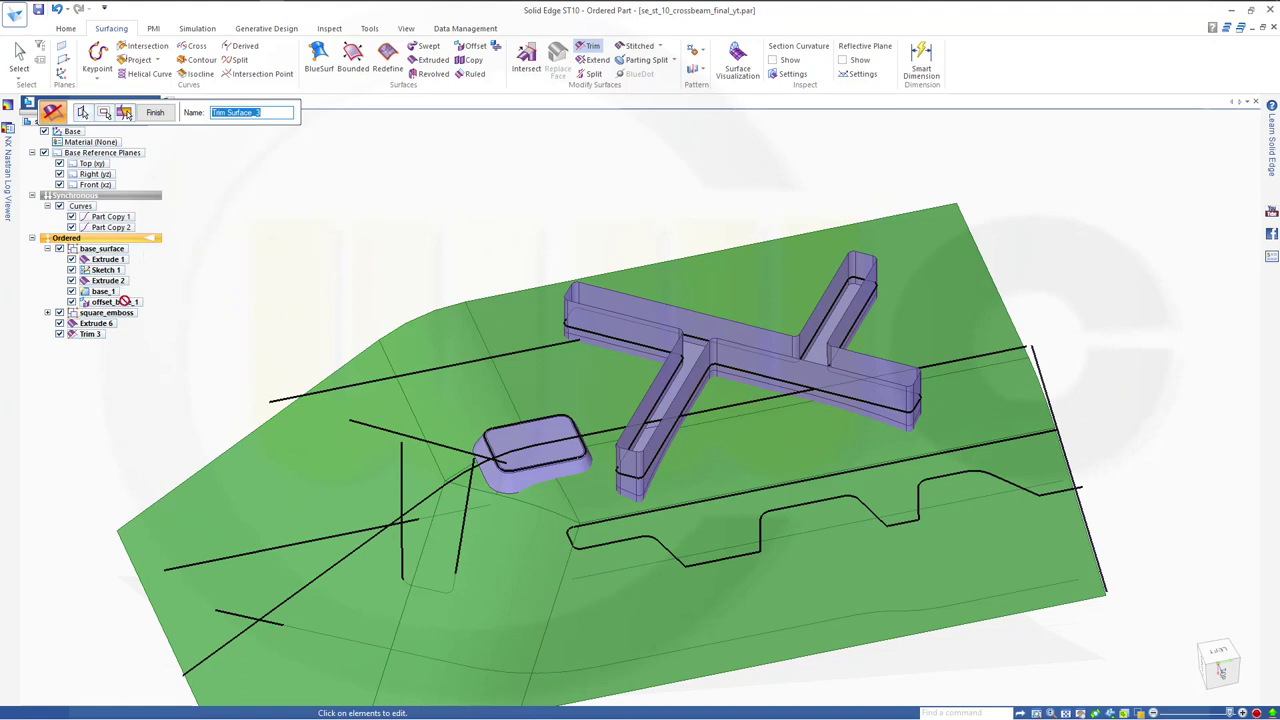
Move the trimmed cross-shaped base_1 body 6 mm upward with Move Faces, using Body selection.
{"action": "scroll", "coordinate": [274, 322], "scroll_direction": "down", "scroll_amount": 1}
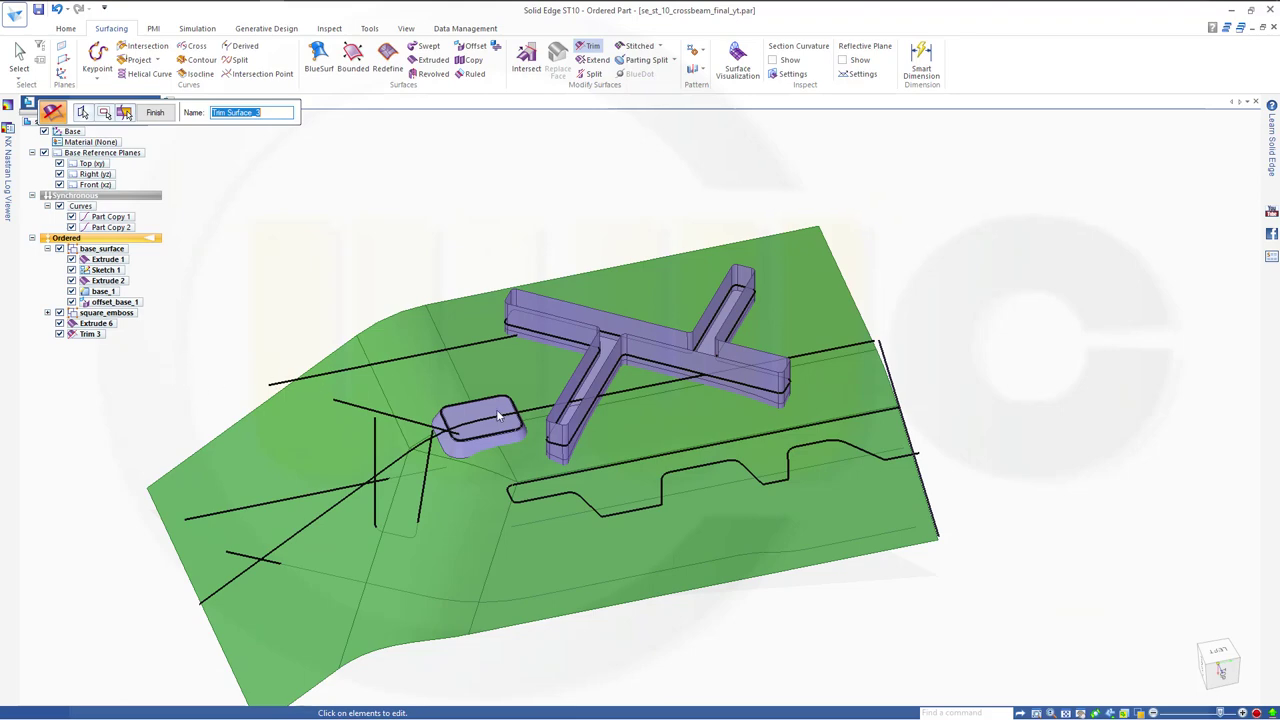
{"action": "scroll", "coordinate": [500, 415], "scroll_direction": "up", "scroll_amount": 3}
{"action": "scroll", "coordinate": [520, 320], "scroll_direction": "up", "scroll_amount": 3}
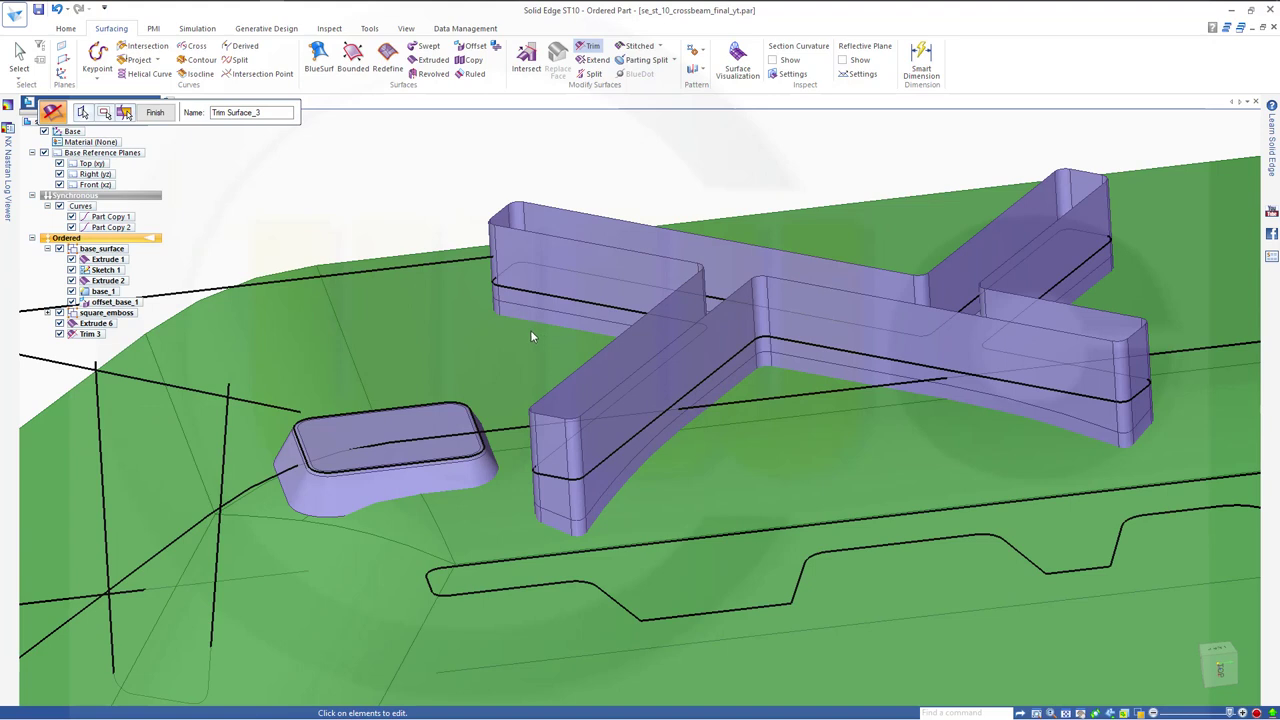
{"action": "left_click", "coordinate": [66, 30]}
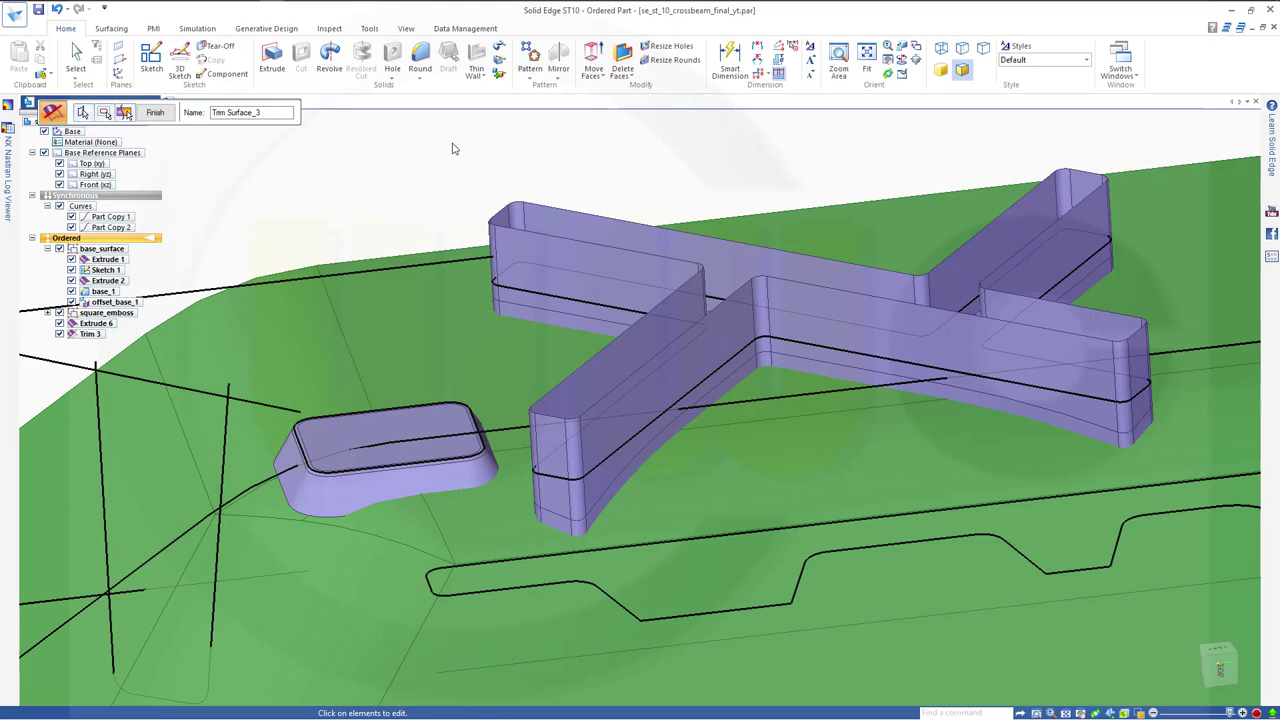
{"action": "left_click", "coordinate": [593, 62]}
{"action": "middle_click_drag", "start_coordinate": [503, 192], "coordinate": [382, 144]}
{"action": "left_click", "coordinate": [347, 112]}
{"action": "left_click", "coordinate": [309, 143]}
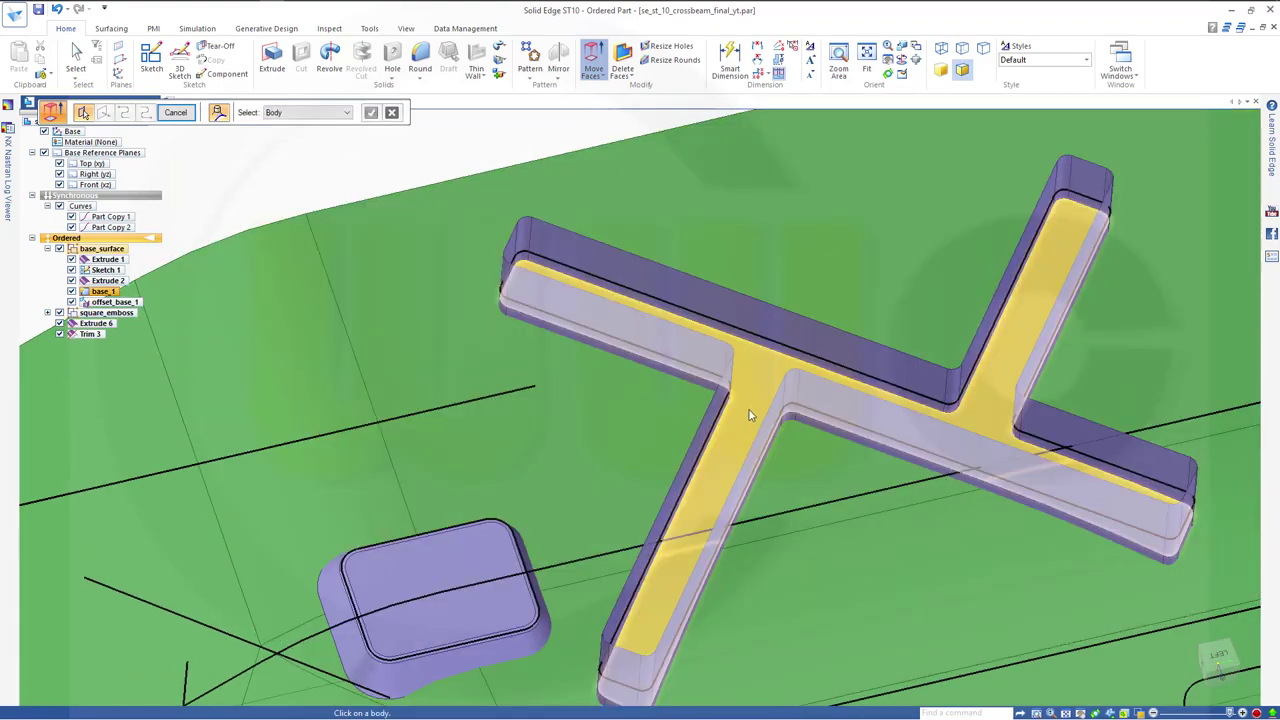
{"action": "left_click", "coordinate": [748, 409]}
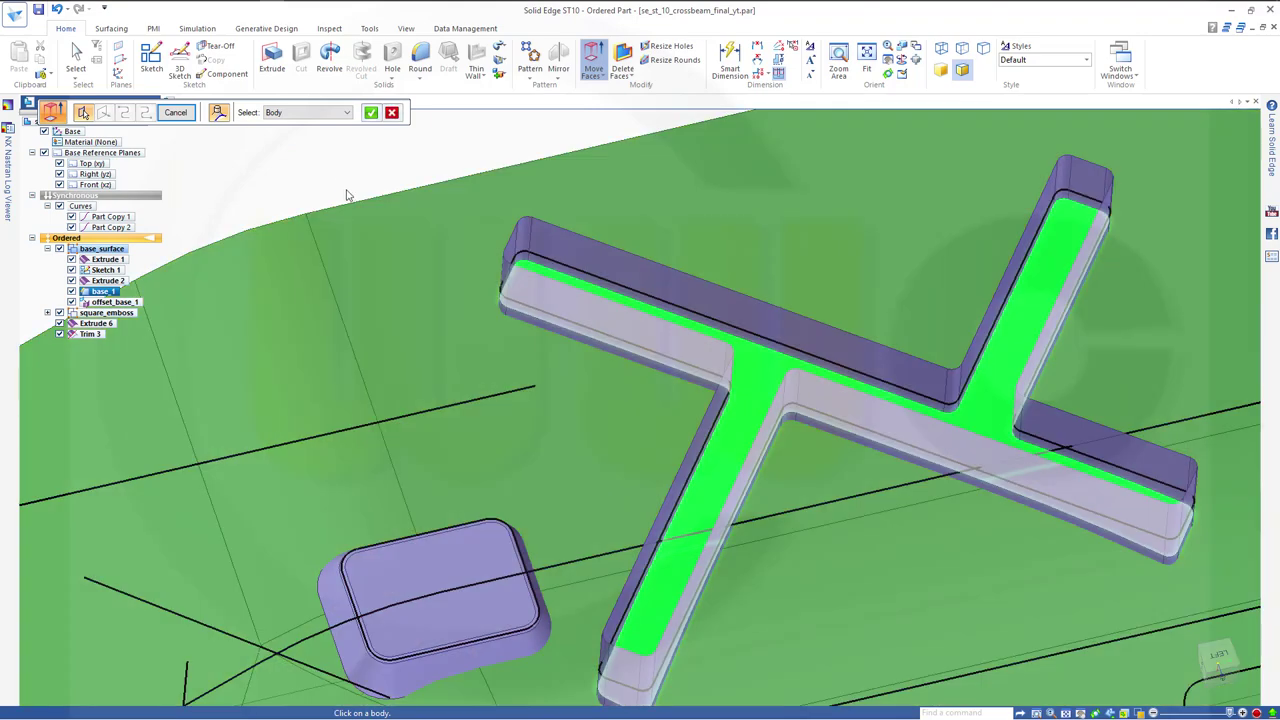
{"action": "left_click", "coordinate": [371, 113]}
{"action": "middle_click_drag", "start_coordinate": [555, 365], "coordinate": [788, 320]}
{"action": "left_click", "coordinate": [766, 398]}
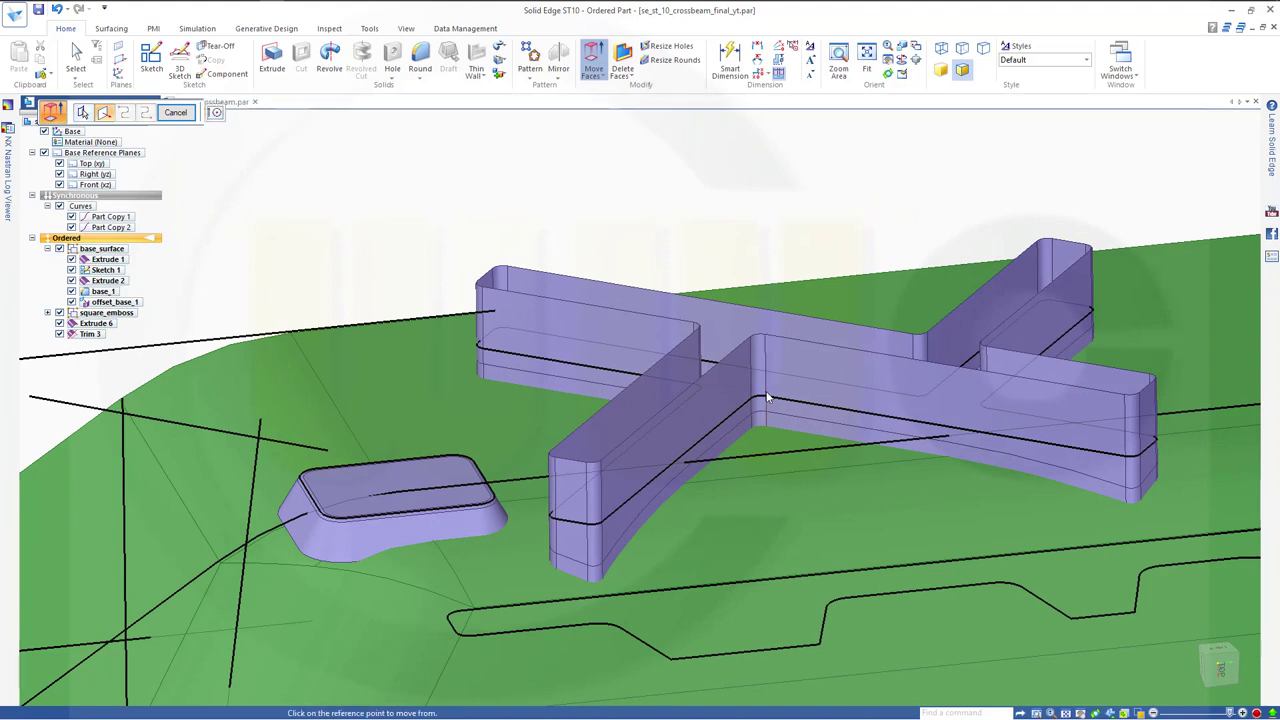
{"action": "left_click", "coordinate": [766, 398]}
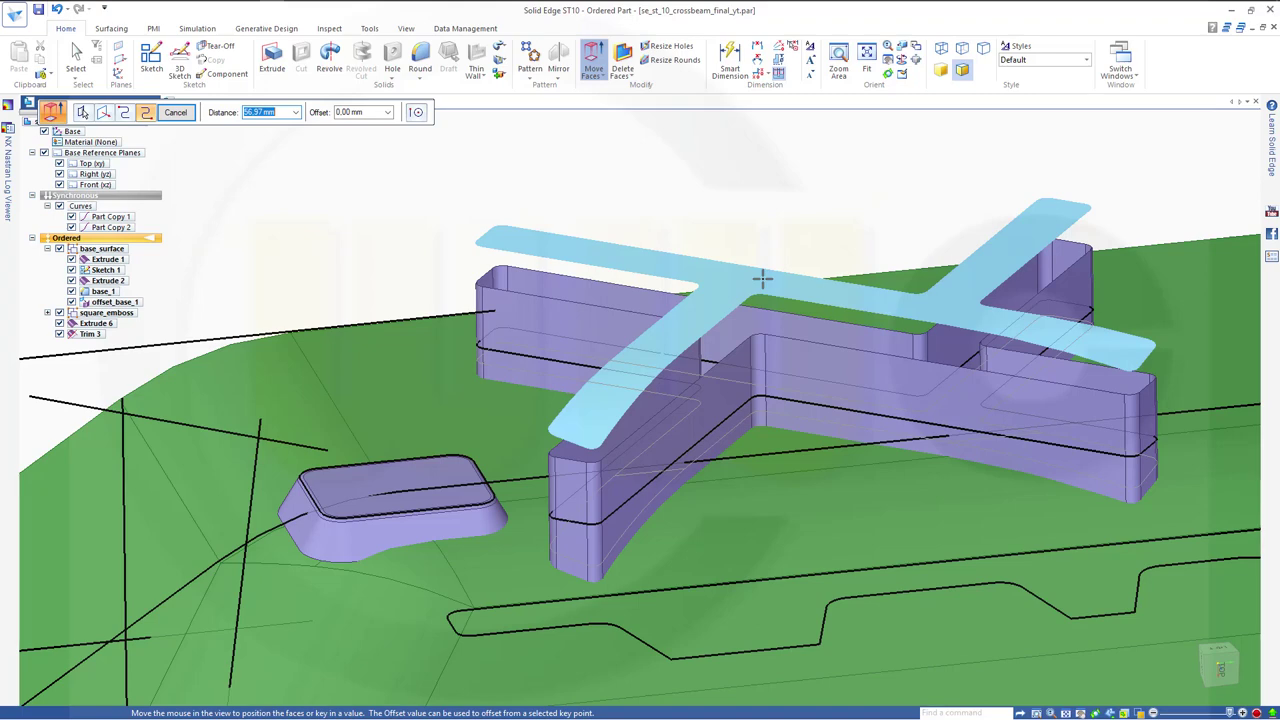
{"action": "type", "text": "6"}
{"action": "key", "text": "Return"}
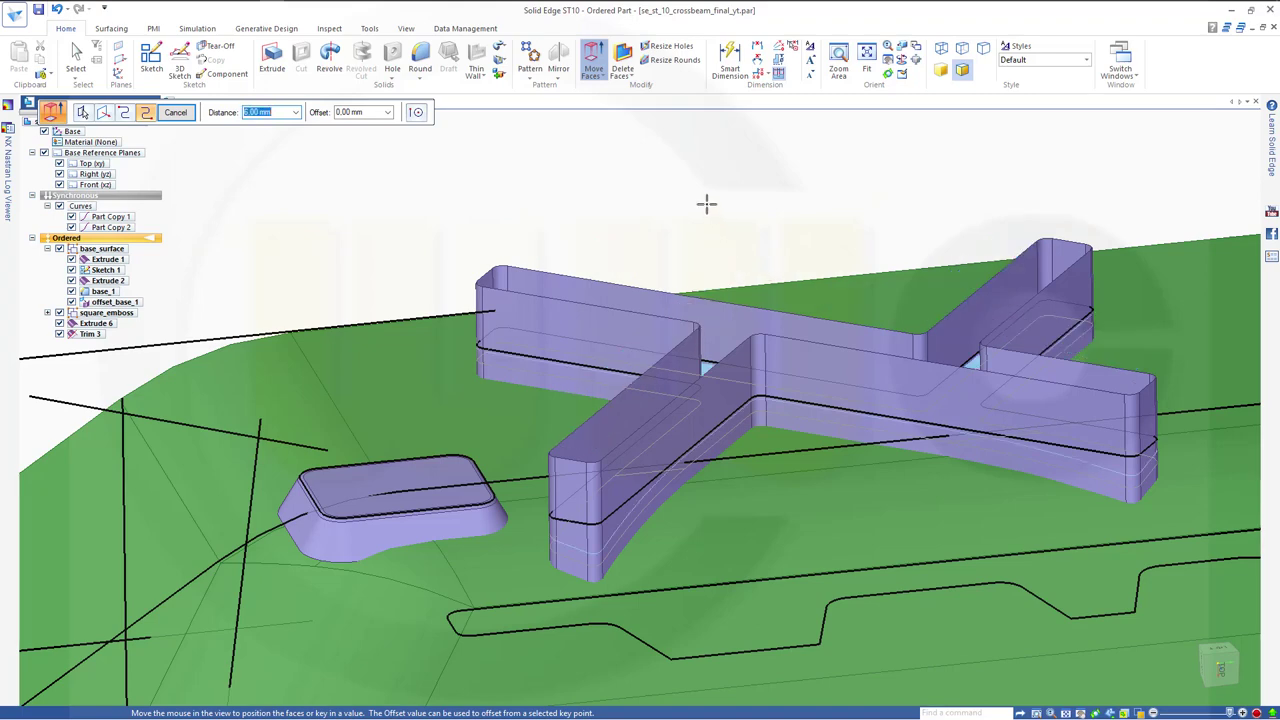
{"action": "left_click", "coordinate": [185, 113]}
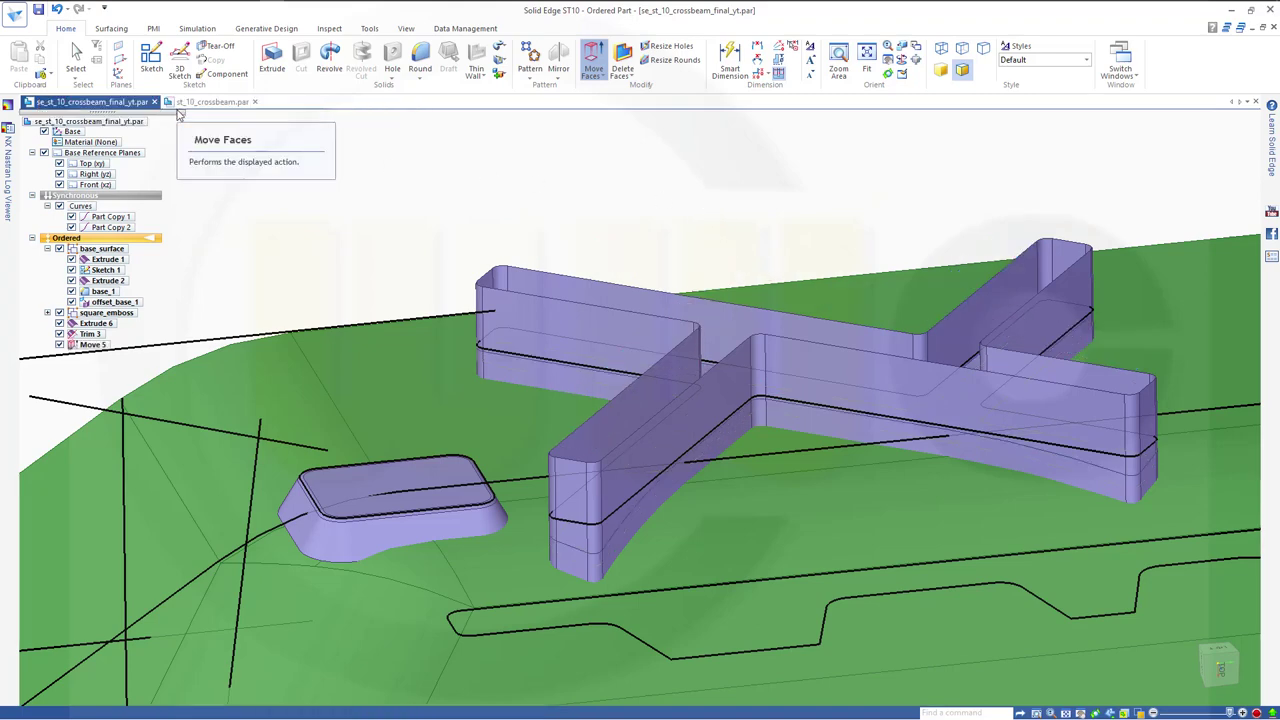
{"action": "left_click", "coordinate": [176, 112]}
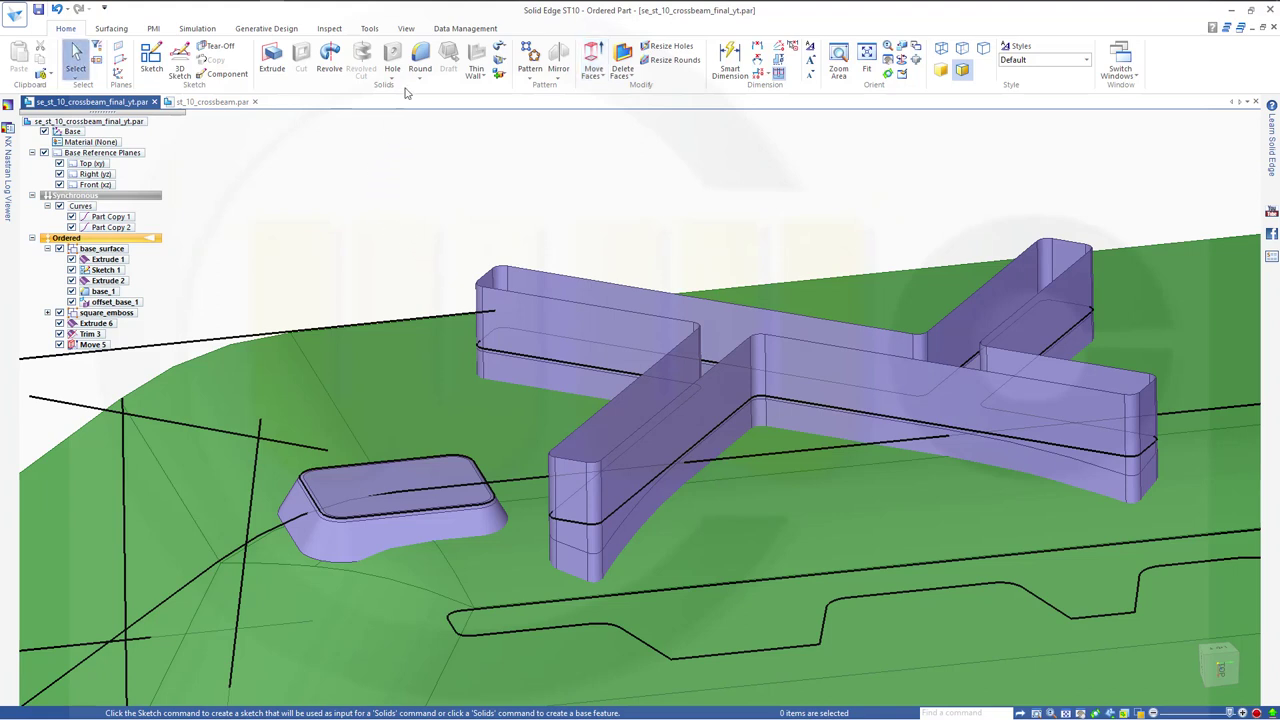
Round the raised cross-shaped face into the extruded side walls with a 3 mm tangent continuous surface blend.
{"action": "left_click", "coordinate": [419, 60]}
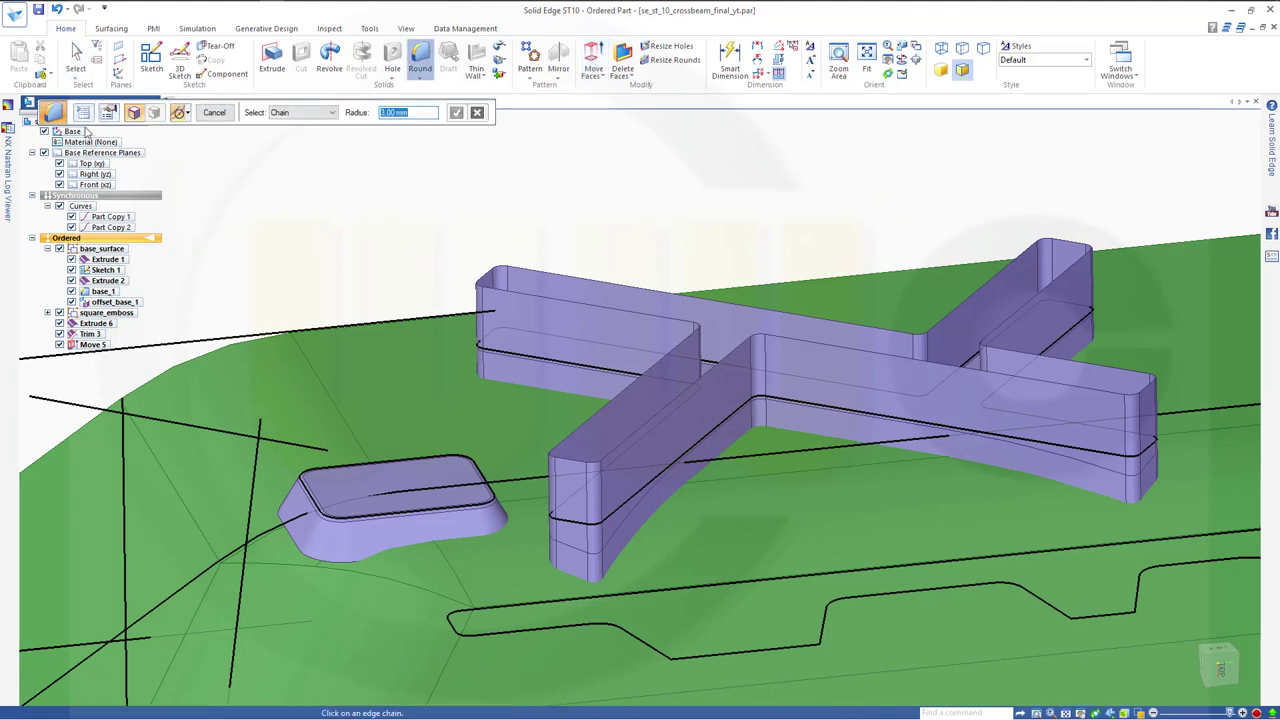
{"action": "left_click", "coordinate": [84, 112]}
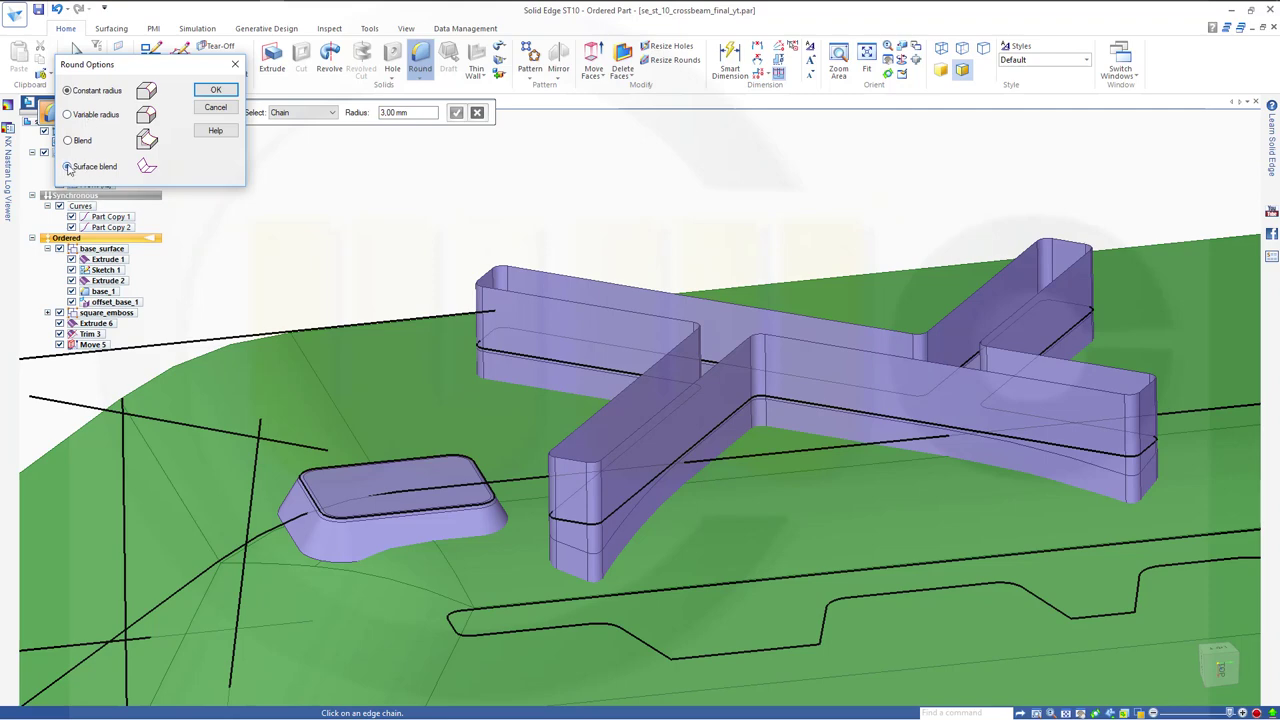
{"action": "left_click", "coordinate": [214, 90]}
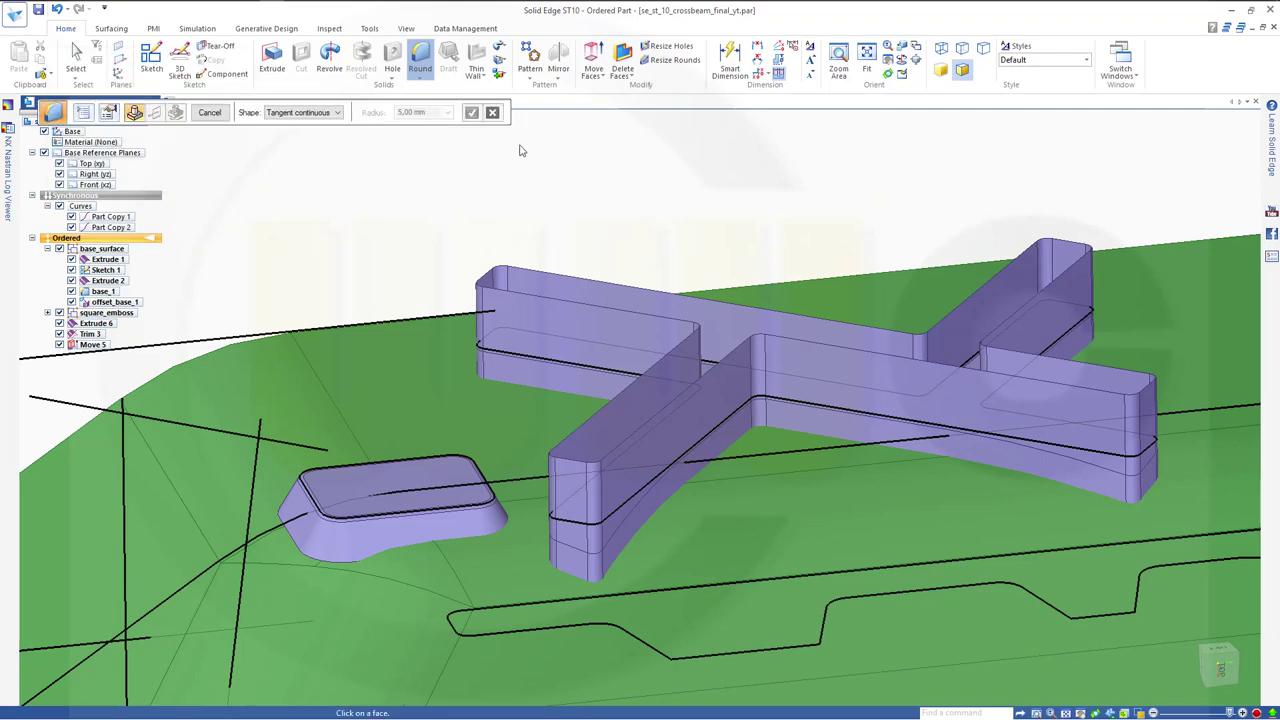
{"action": "middle_click_drag", "start_coordinate": [514, 323], "coordinate": [585, 410]}
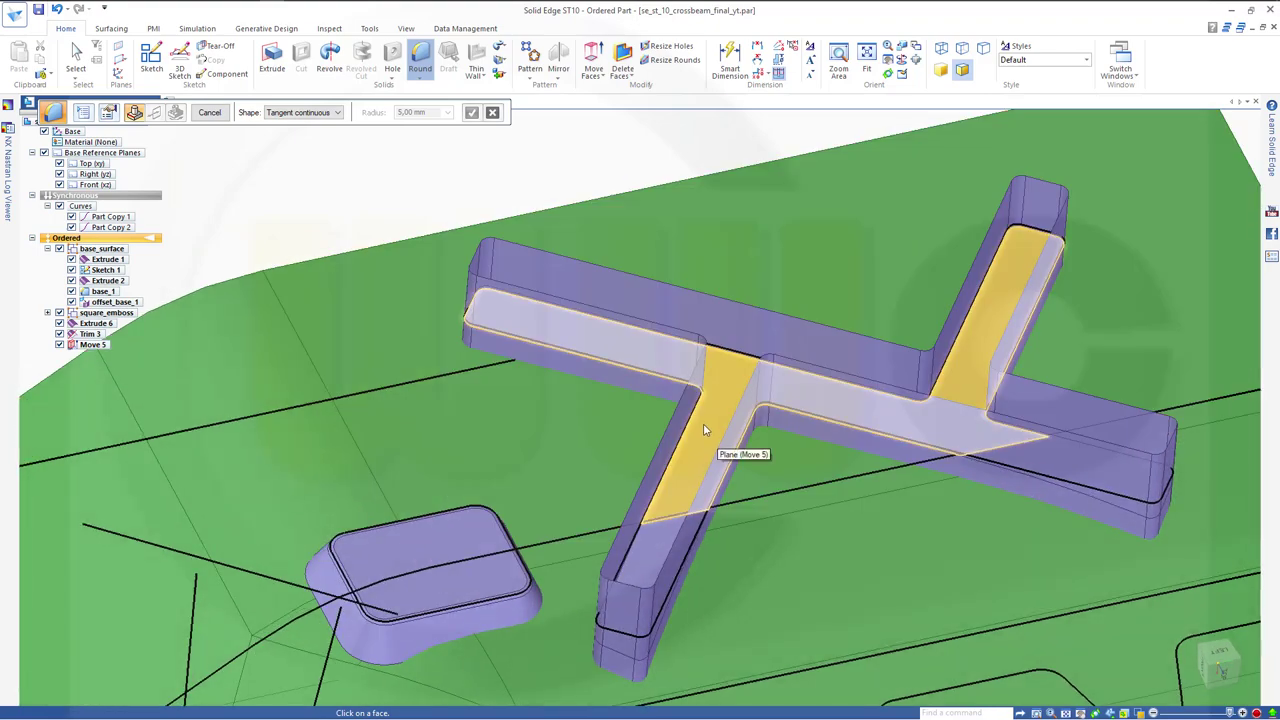
{"action": "left_click", "coordinate": [702, 426]}
{"action": "middle_click_drag", "start_coordinate": [793, 483], "coordinate": [776, 441]}
{"action": "right_click", "coordinate": [799, 398]}
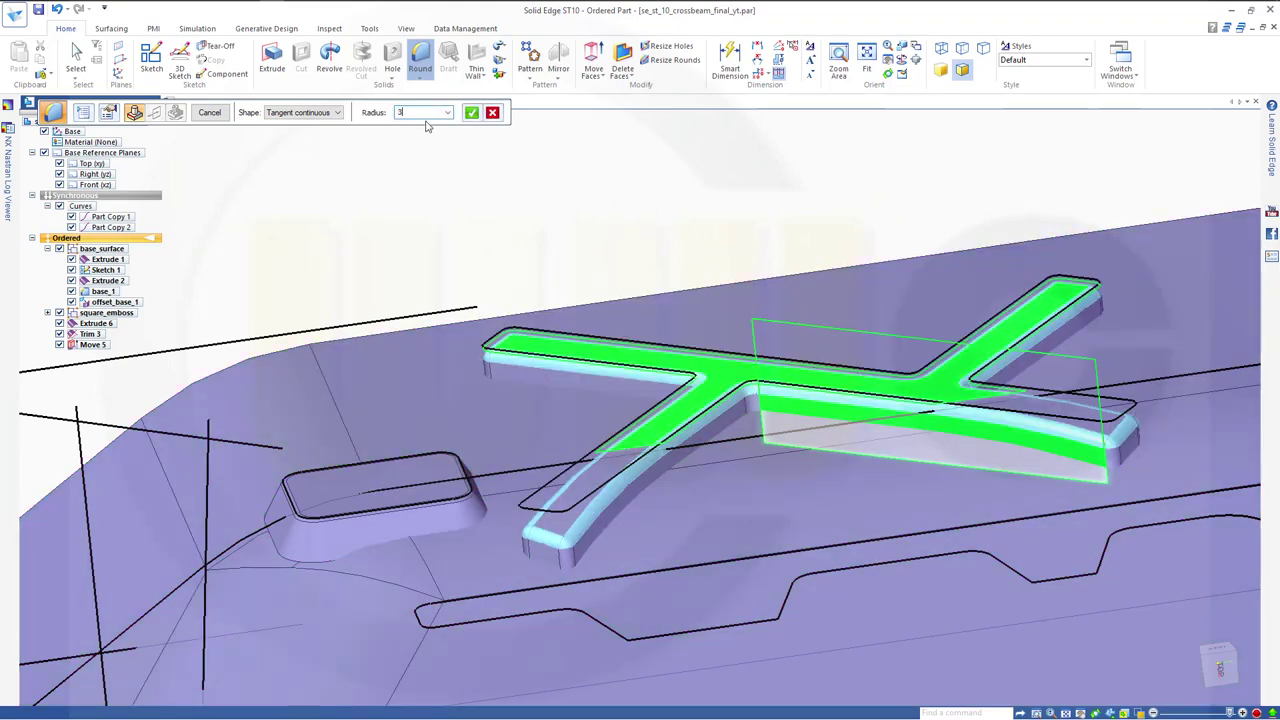
{"action": "type", "text": "3"}
{"action": "key", "text": "Return"}
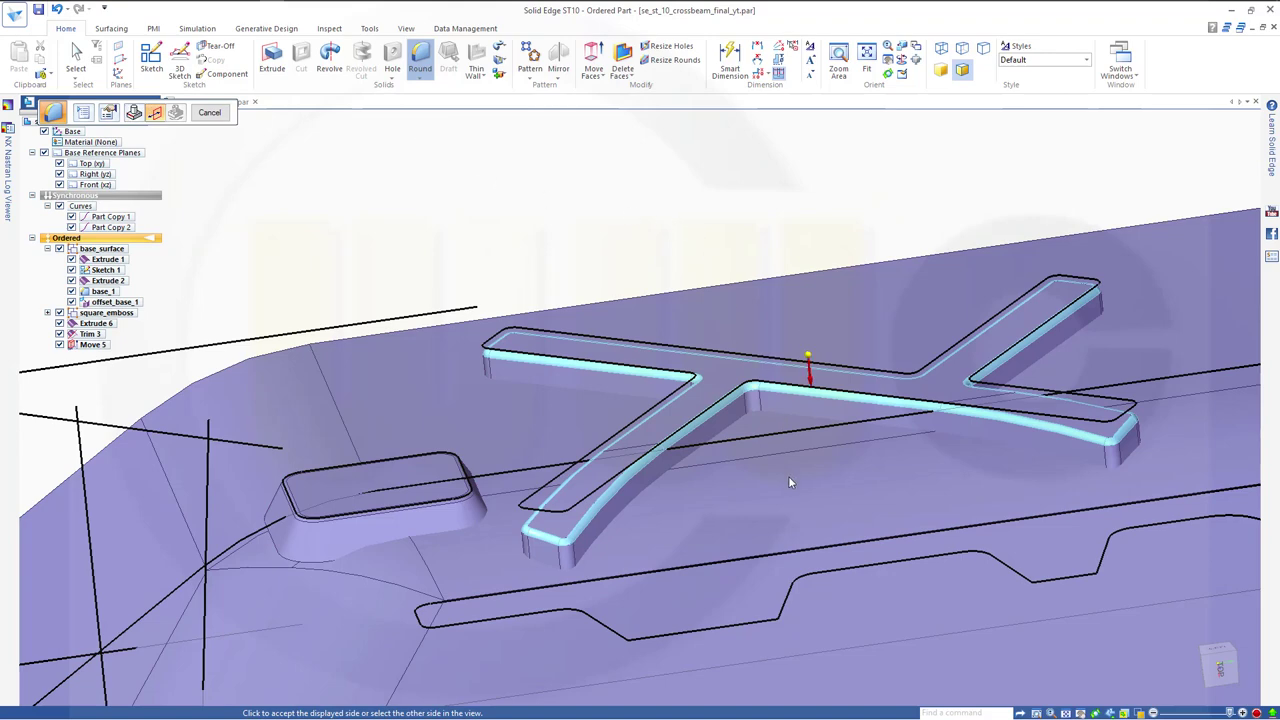
{"action": "mouse_move", "coordinate": [814, 458]}
{"action": "middle_mouse_down"}
{"action": "mouse_move", "coordinate": [730, 490]}
{"action": "mouse_move", "coordinate": [814, 460]}
{"action": "middle_mouse_up"}
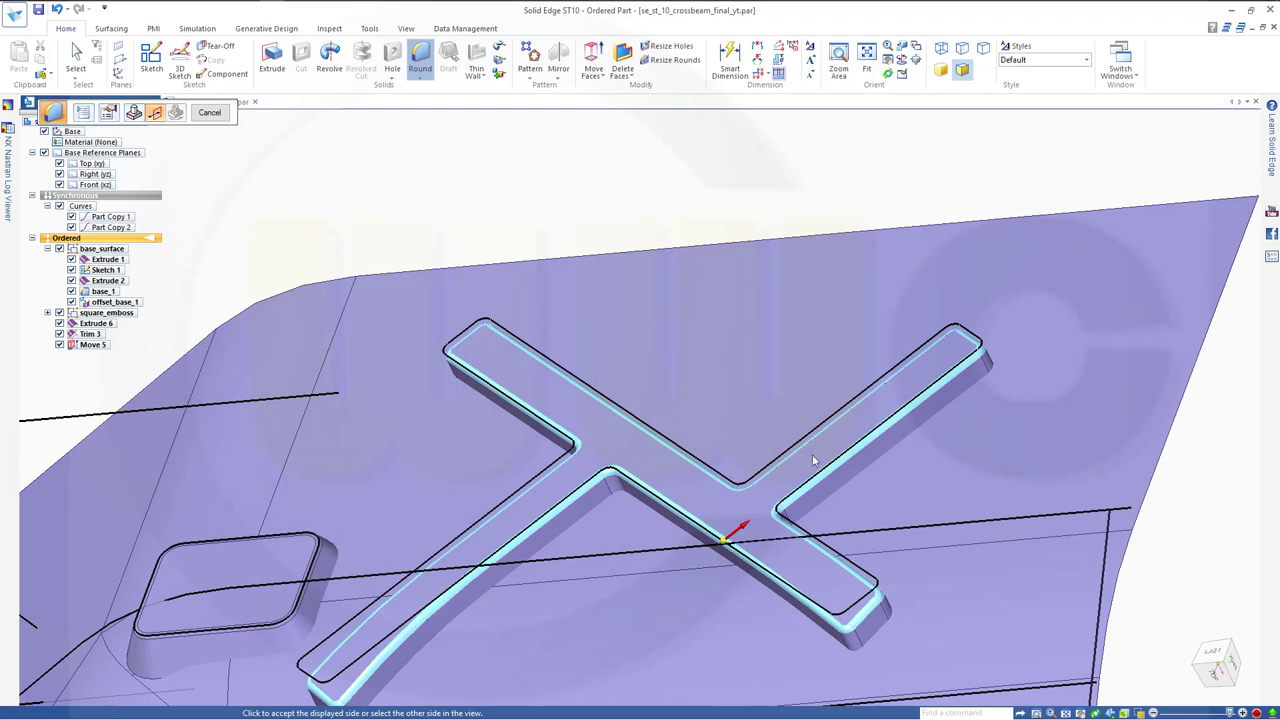
{"action": "left_click", "coordinate": [817, 445]}
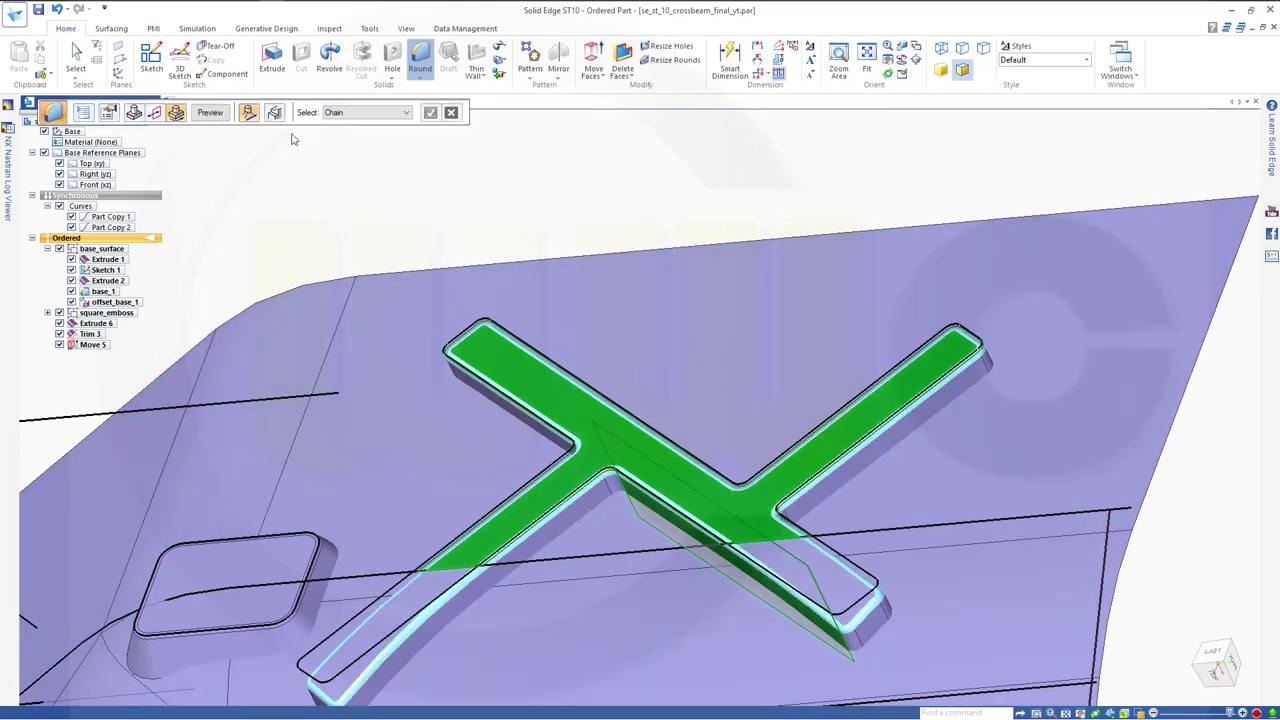
{"action": "left_click", "coordinate": [212, 113]}
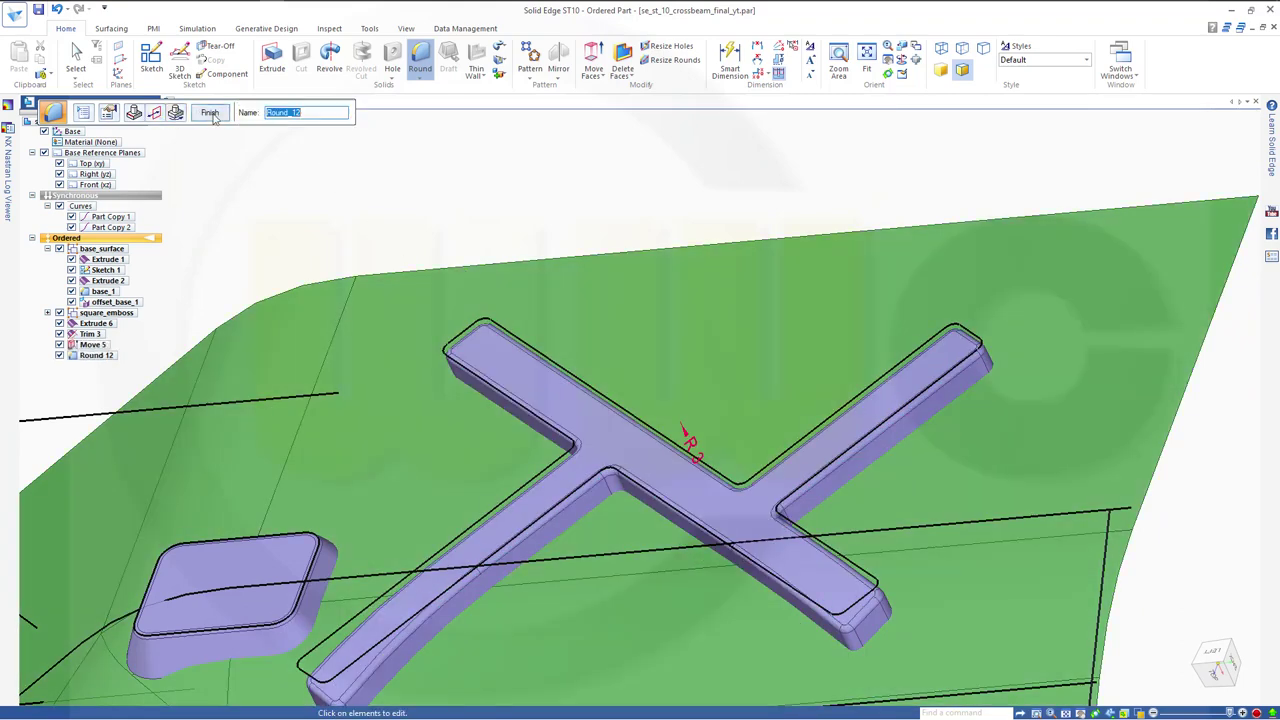
{"action": "left_click", "coordinate": [211, 113]}
{"action": "left_click", "coordinate": [209, 112]}
Group the cross-shaped emboss features, from Extrude 6 through Round 12, in the feature tree.
{"action": "middle_click_drag", "start_coordinate": [260, 240], "coordinate": [127, 345]}
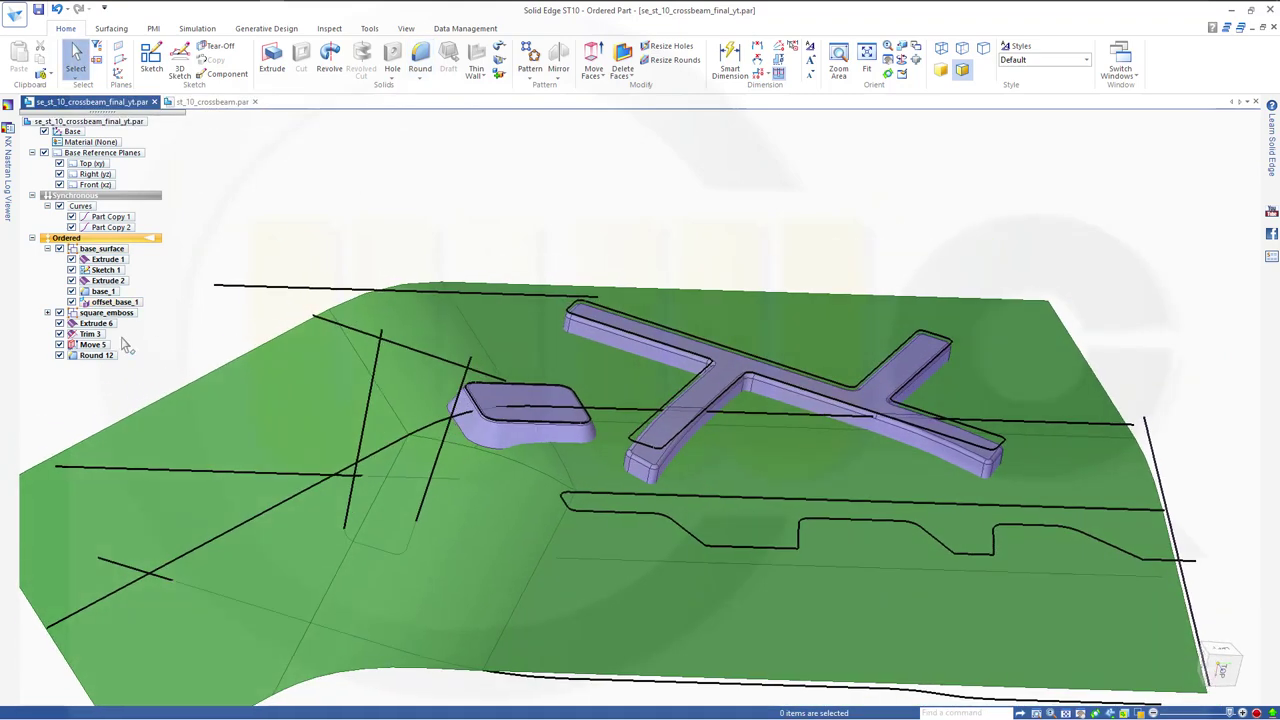
{"action": "left_click", "coordinate": [101, 324]}
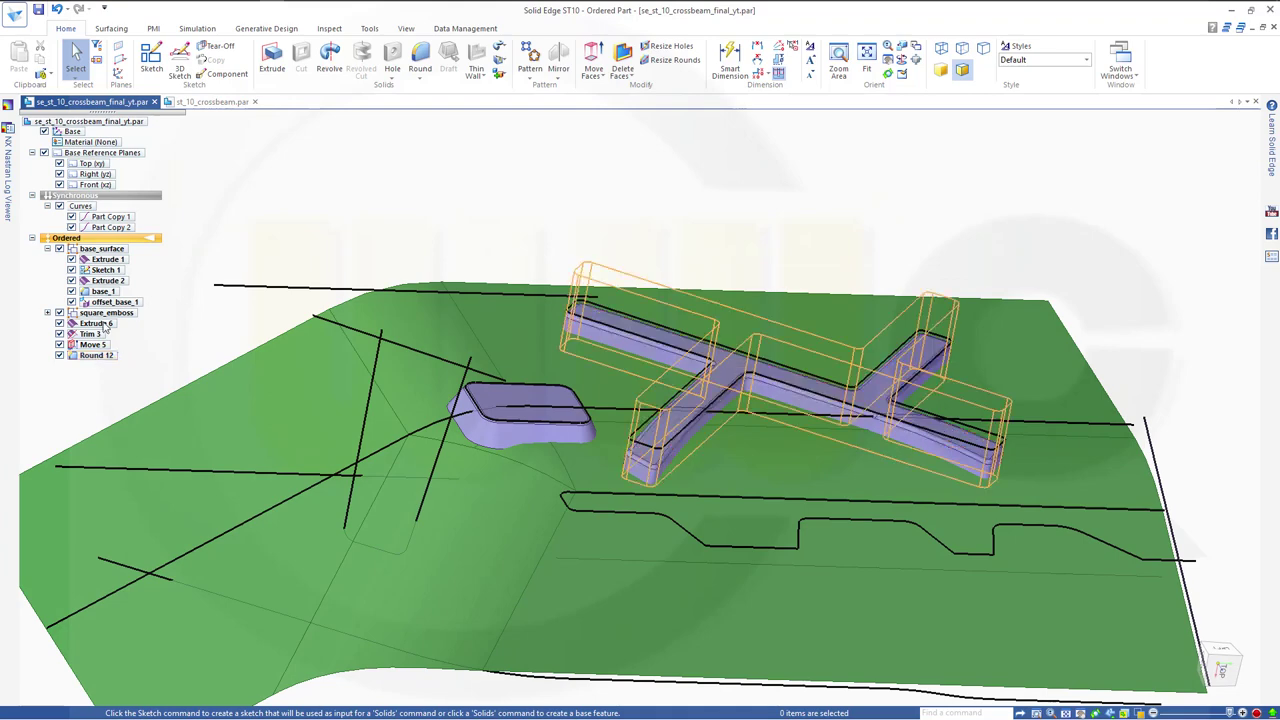
{"action": "left_click", "coordinate": [99, 356]}
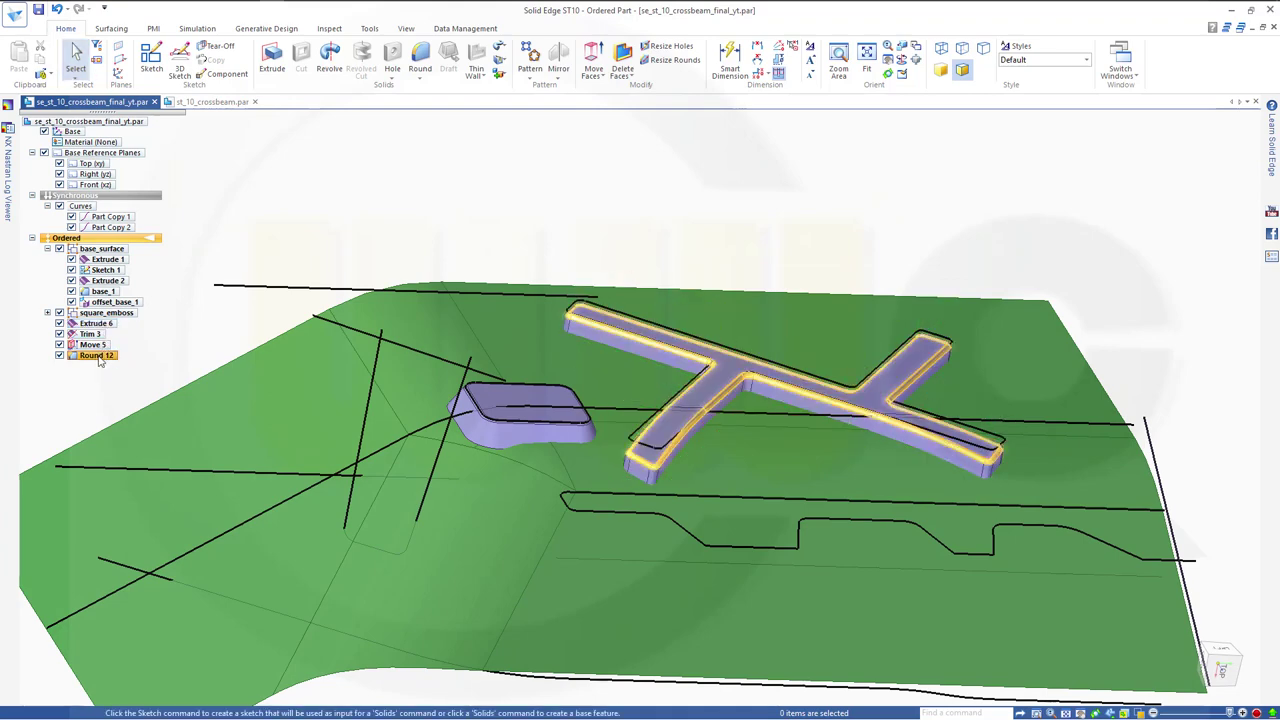
{"action": "left_click", "coordinate": [100, 324], "text": "shift"}
{"action": "right_click", "coordinate": [106, 326]}
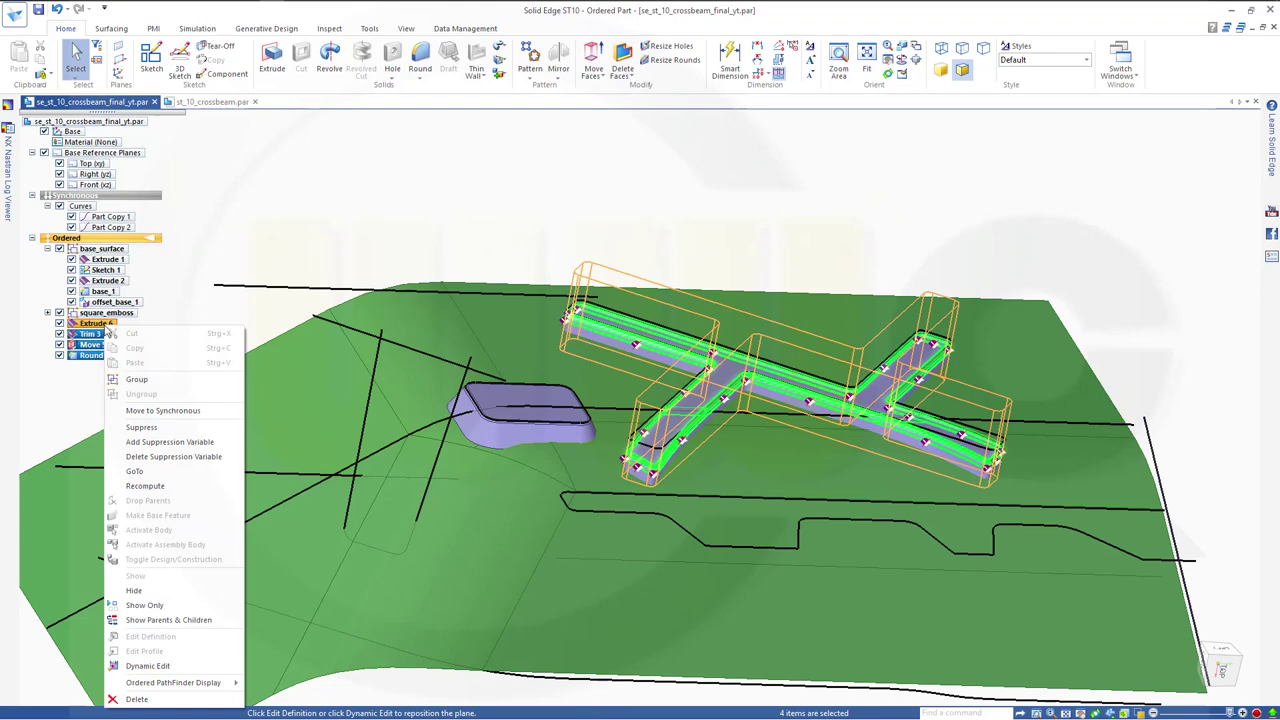
{"action": "left_click", "coordinate": [136, 379]}
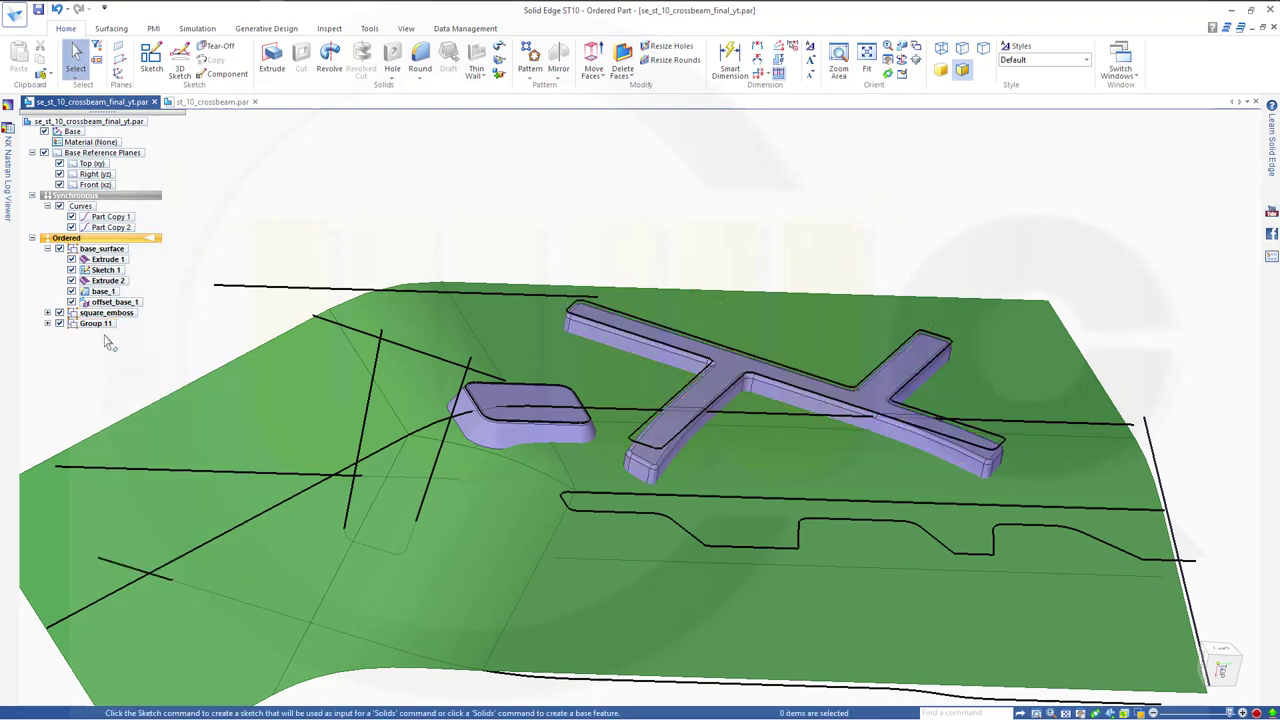
Rename the new cross emboss feature group as runway_emboss.
{"action": "right_click", "coordinate": [96, 329]}
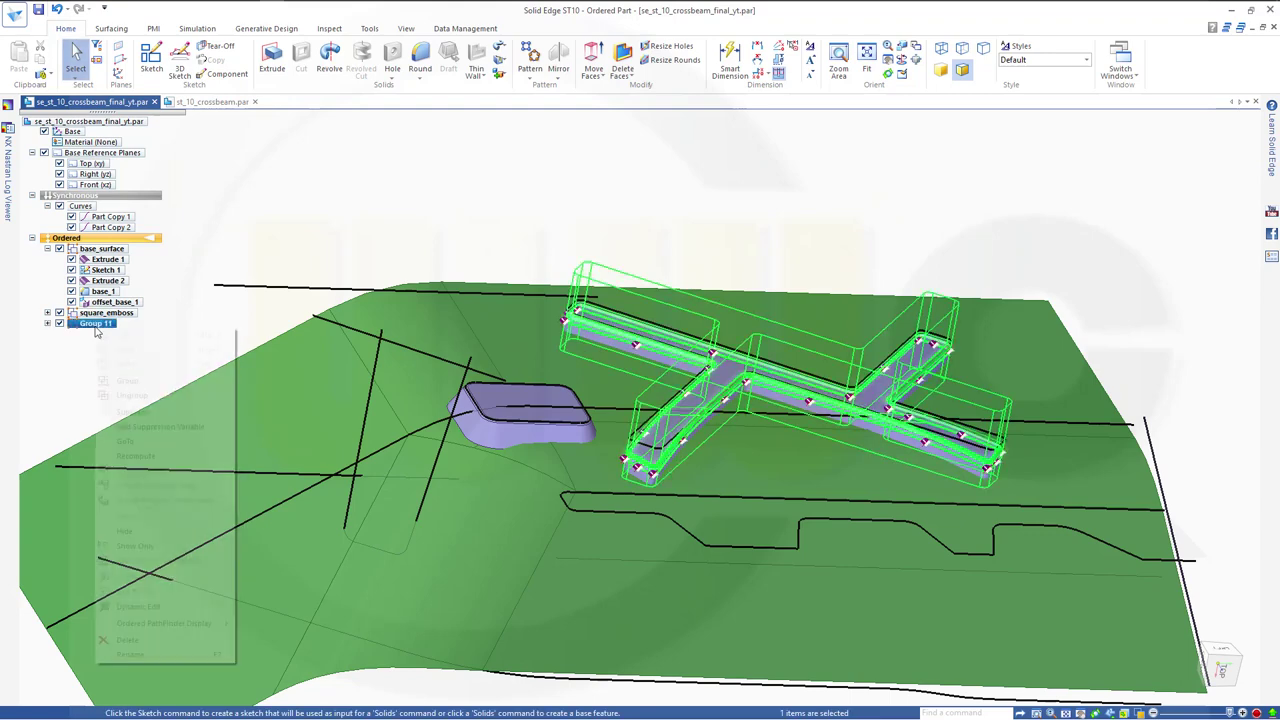
{"action": "left_click", "coordinate": [130, 655]}
{"action": "type", "text": "funway_emboss"}
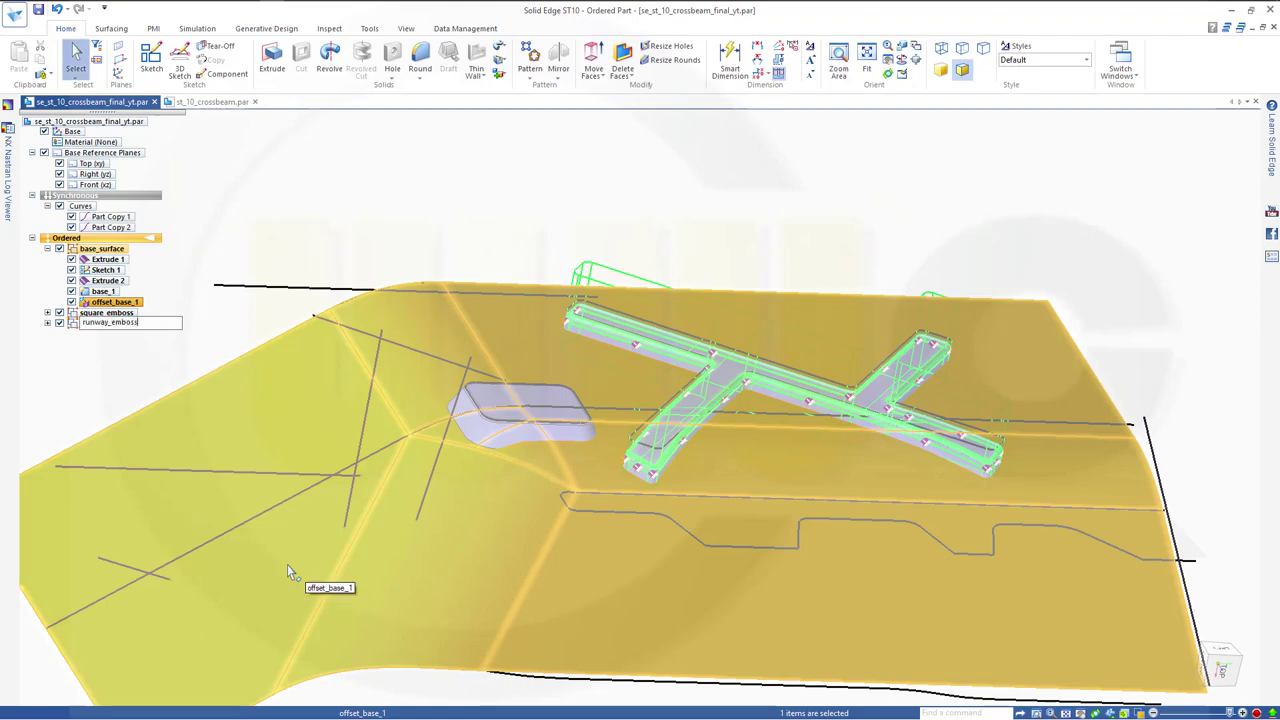
{"action": "key", "text": "Return"}
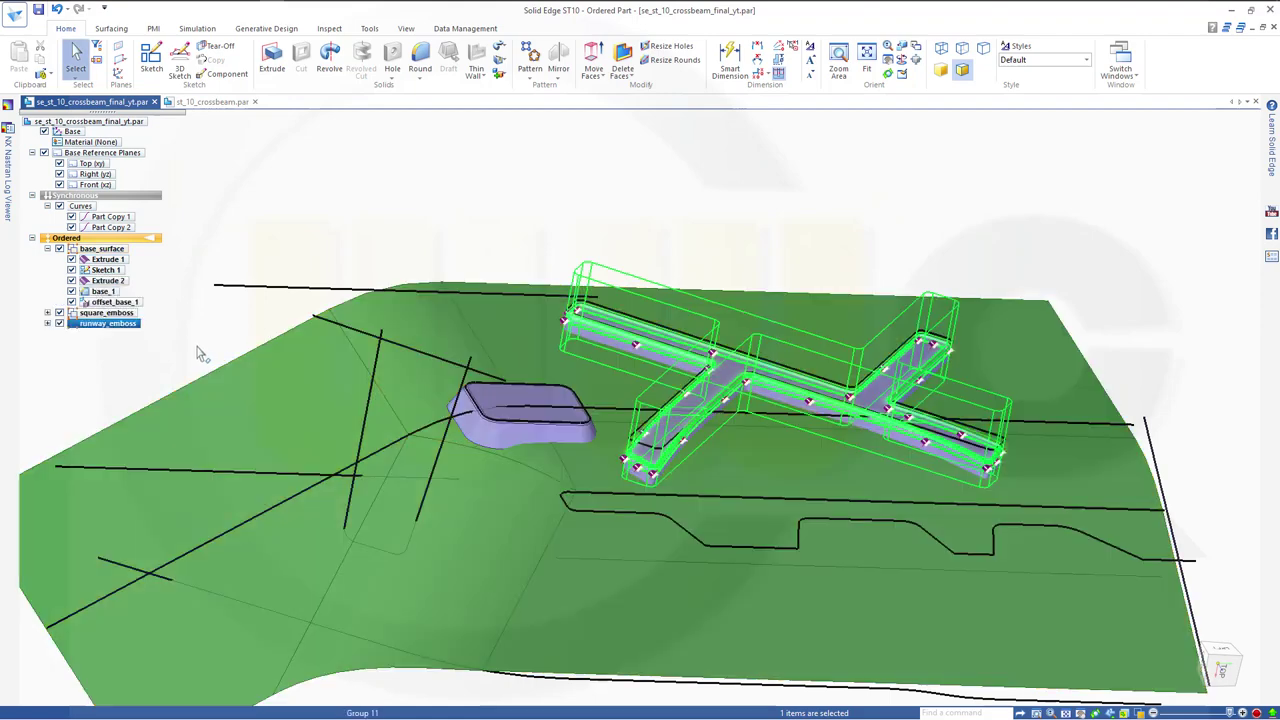
{"action": "left_click", "coordinate": [228, 316]}
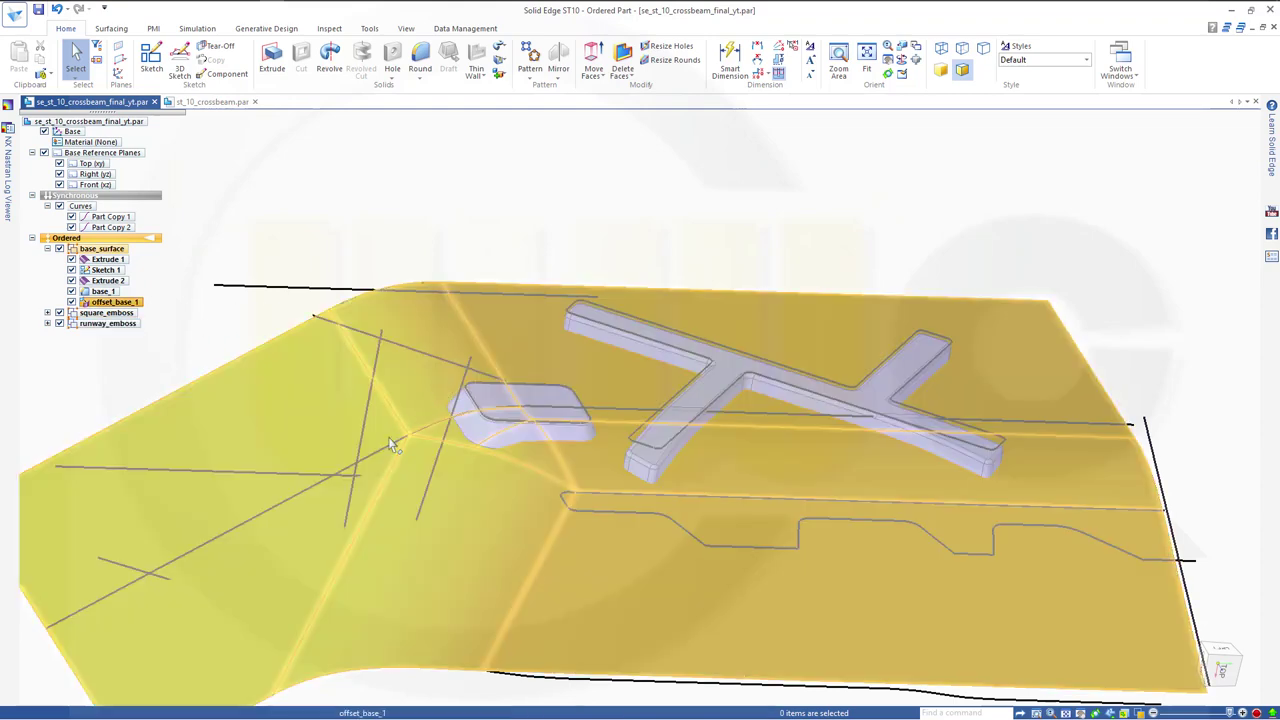
Offset the complete offset_base_1 surface body upward toward the emboss tops, using Body selection.
{"action": "mouse_move", "coordinate": [388, 437]}
{"action": "middle_mouse_down"}
{"action": "mouse_move", "coordinate": [300, 480]}
{"action": "mouse_move", "coordinate": [320, 500]}
{"action": "mouse_move", "coordinate": [339, 469]}
{"action": "mouse_move", "coordinate": [325, 455]}
{"action": "middle_mouse_up"}
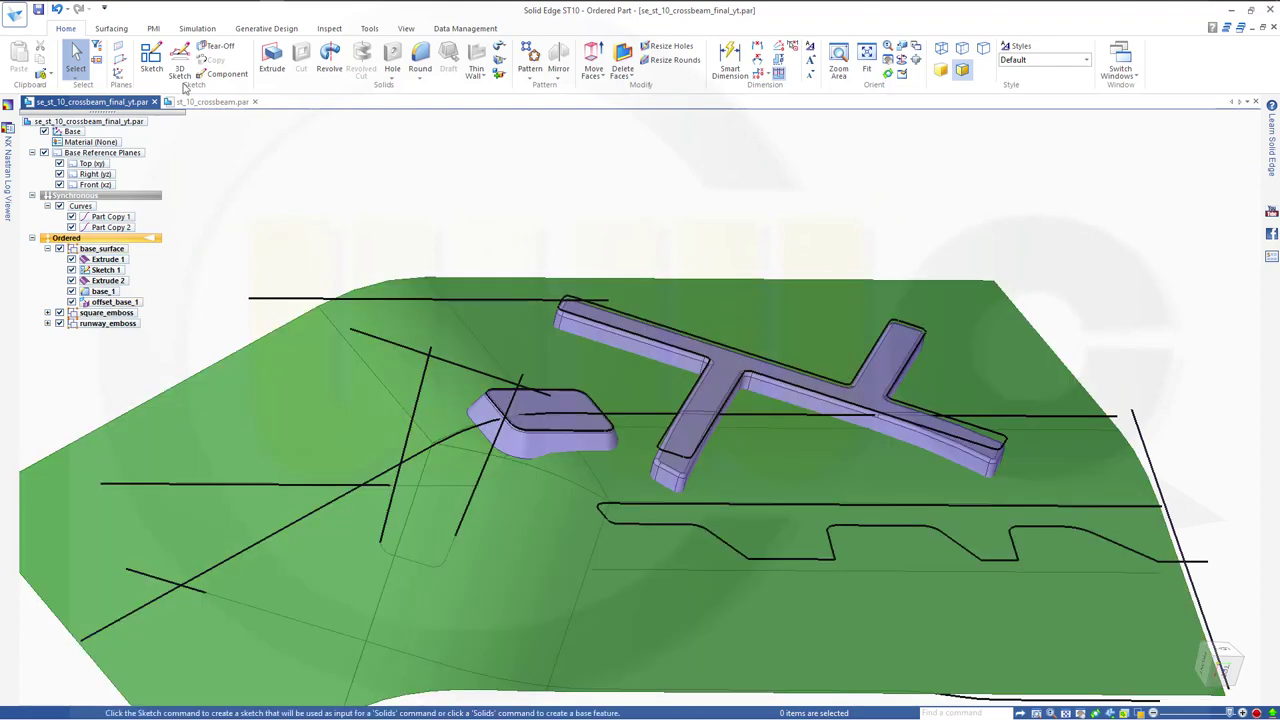
{"action": "left_click", "coordinate": [114, 30]}
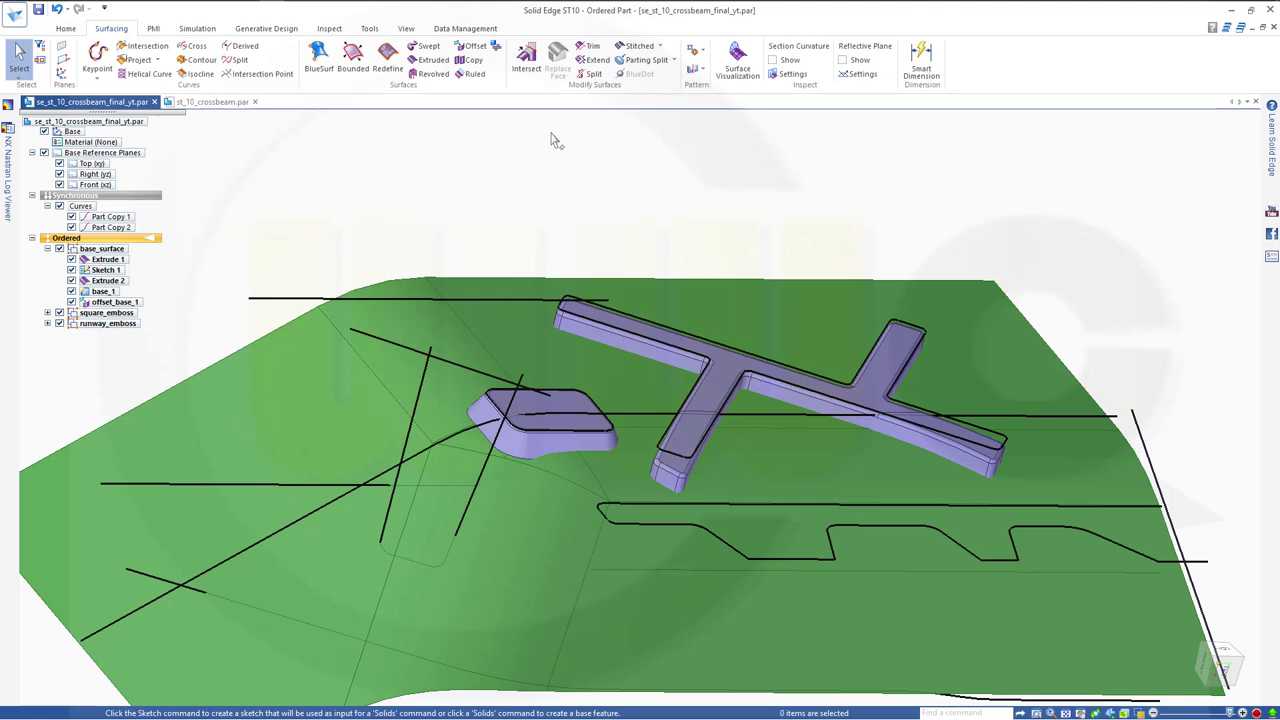
{"action": "left_click", "coordinate": [473, 46]}
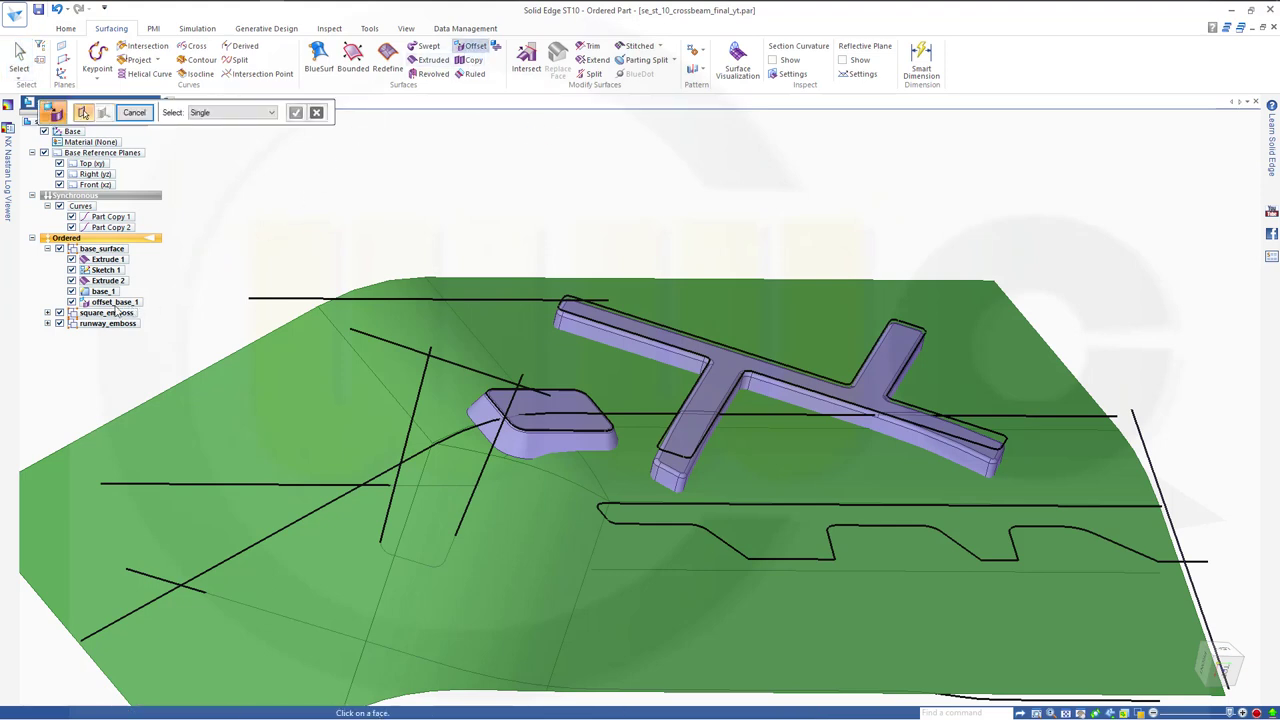
{"action": "left_click", "coordinate": [270, 112]}
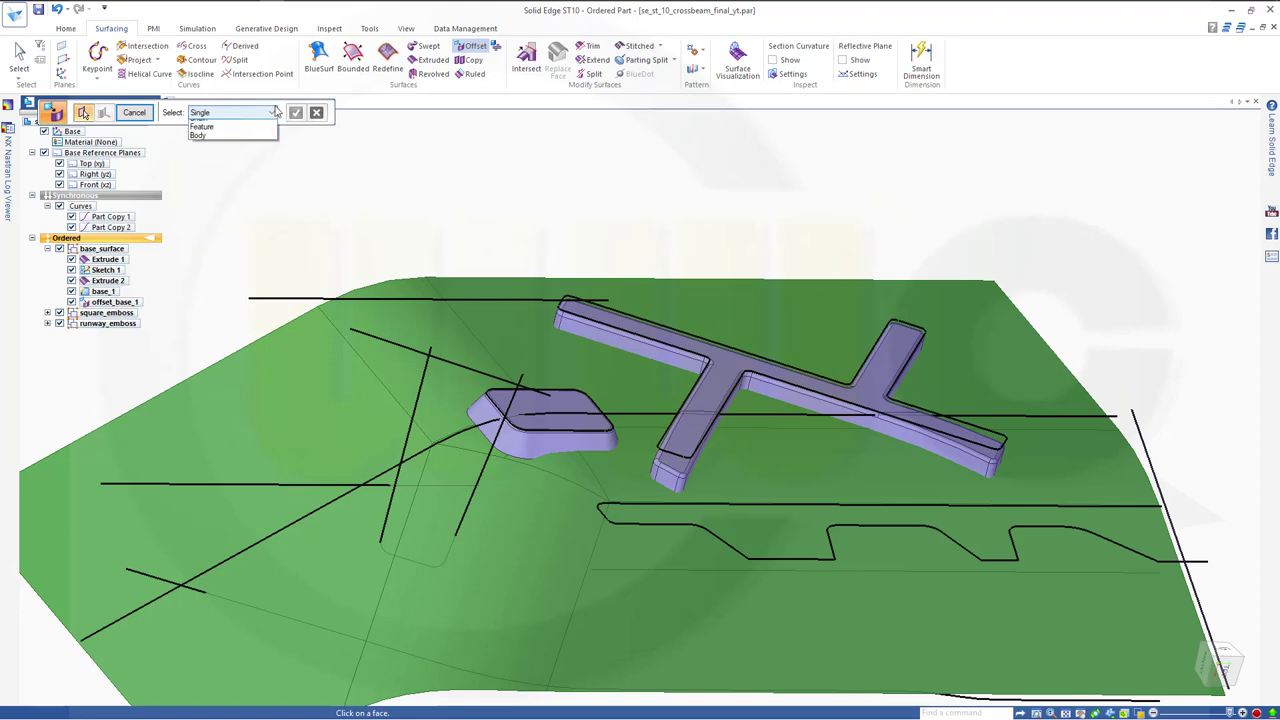
{"action": "left_click", "coordinate": [205, 148]}
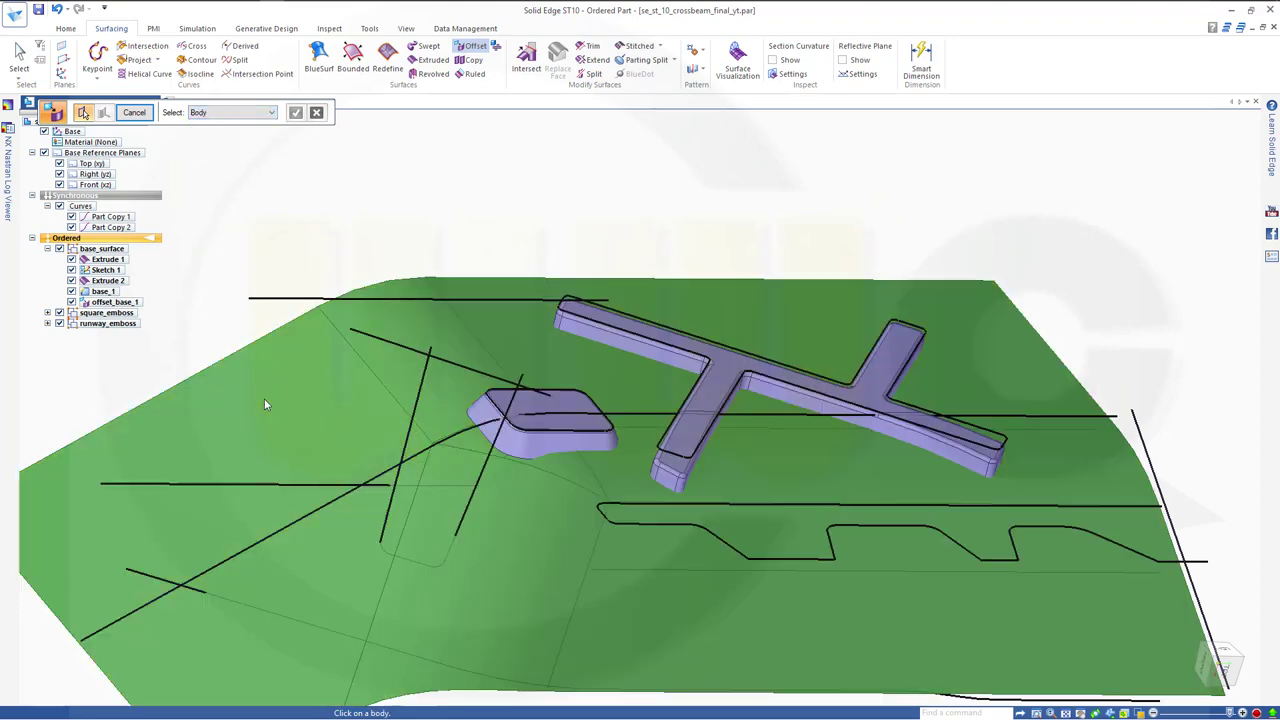
{"action": "left_click", "coordinate": [264, 398]}
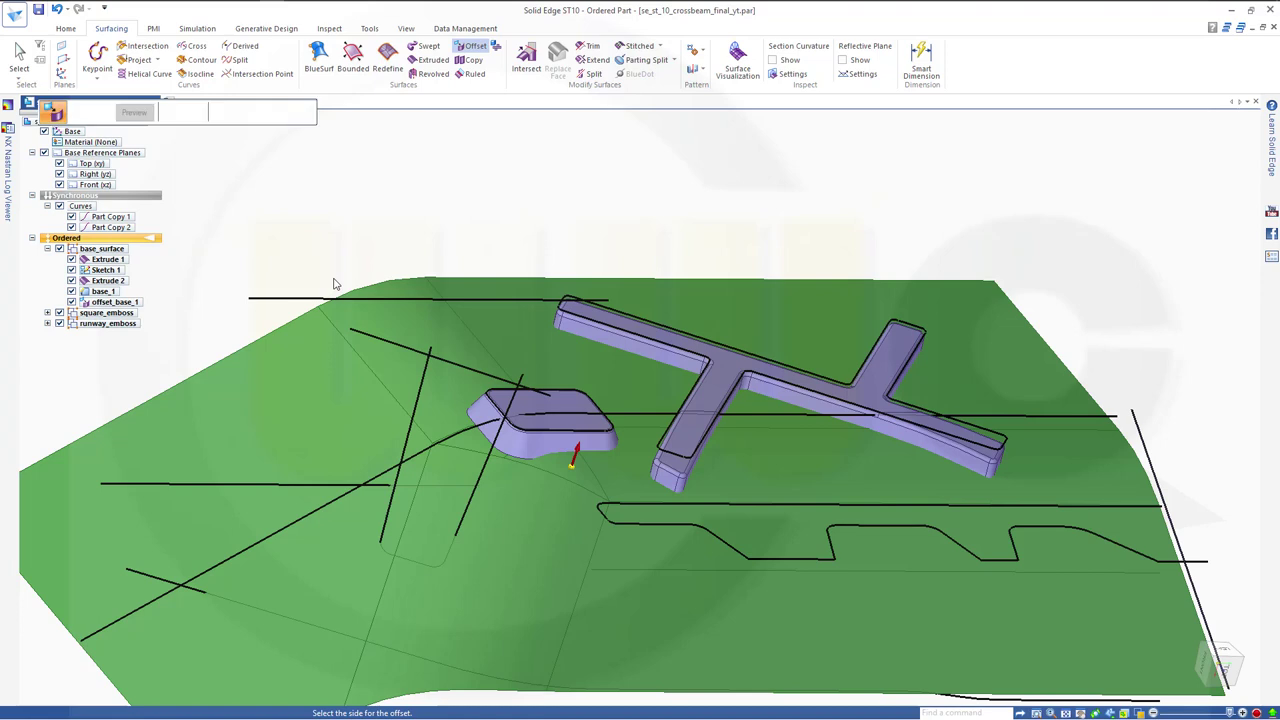
{"action": "left_click", "coordinate": [487, 189]}
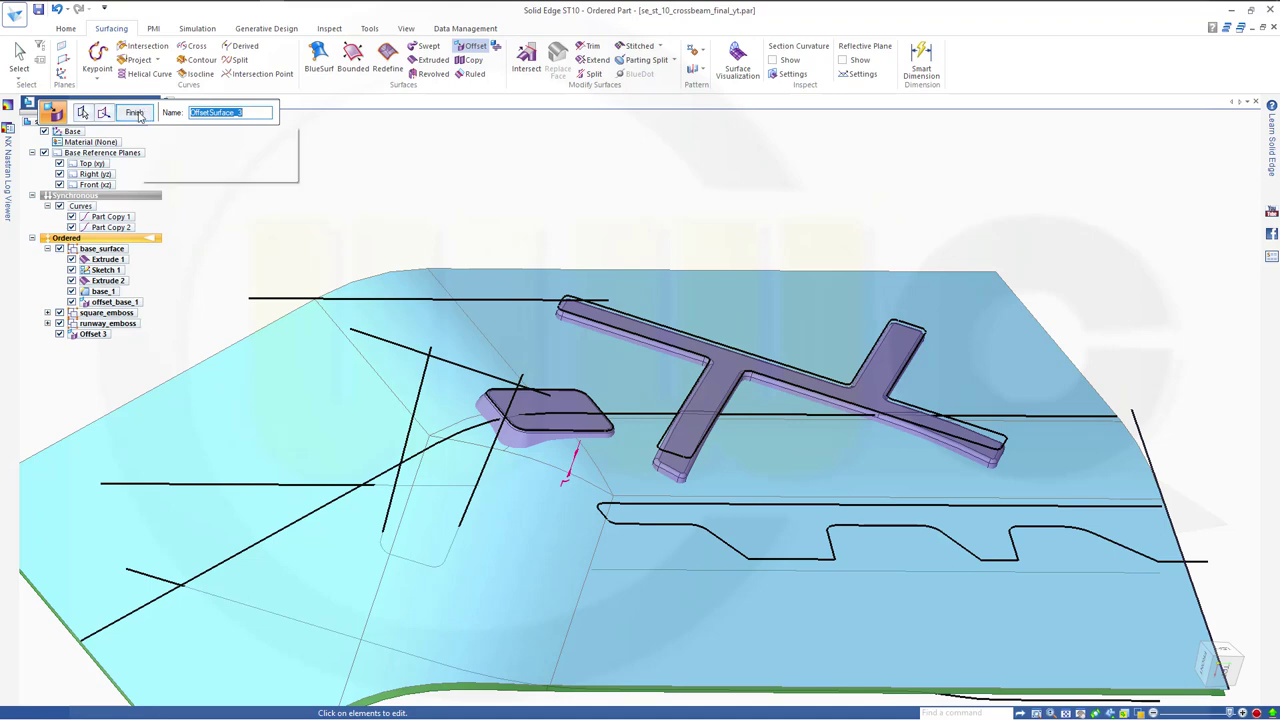
{"action": "left_click", "coordinate": [134, 112]}
{"action": "left_click", "coordinate": [129, 116]}
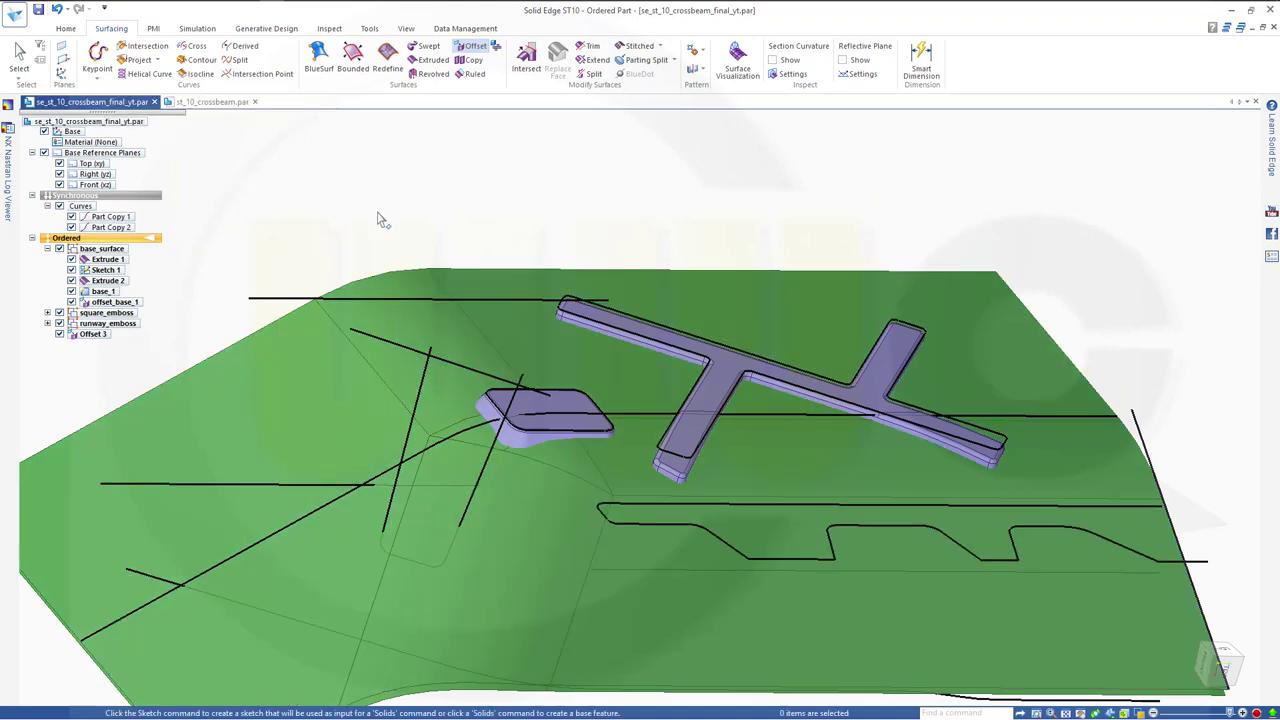
Paint the new upper offset surface body Orange with Part Painter, using Body selection.
{"action": "middle_click_drag", "start_coordinate": [384, 220], "coordinate": [523, 320]}
{"action": "middle_click_drag", "start_coordinate": [451, 360], "coordinate": [394, 277]}
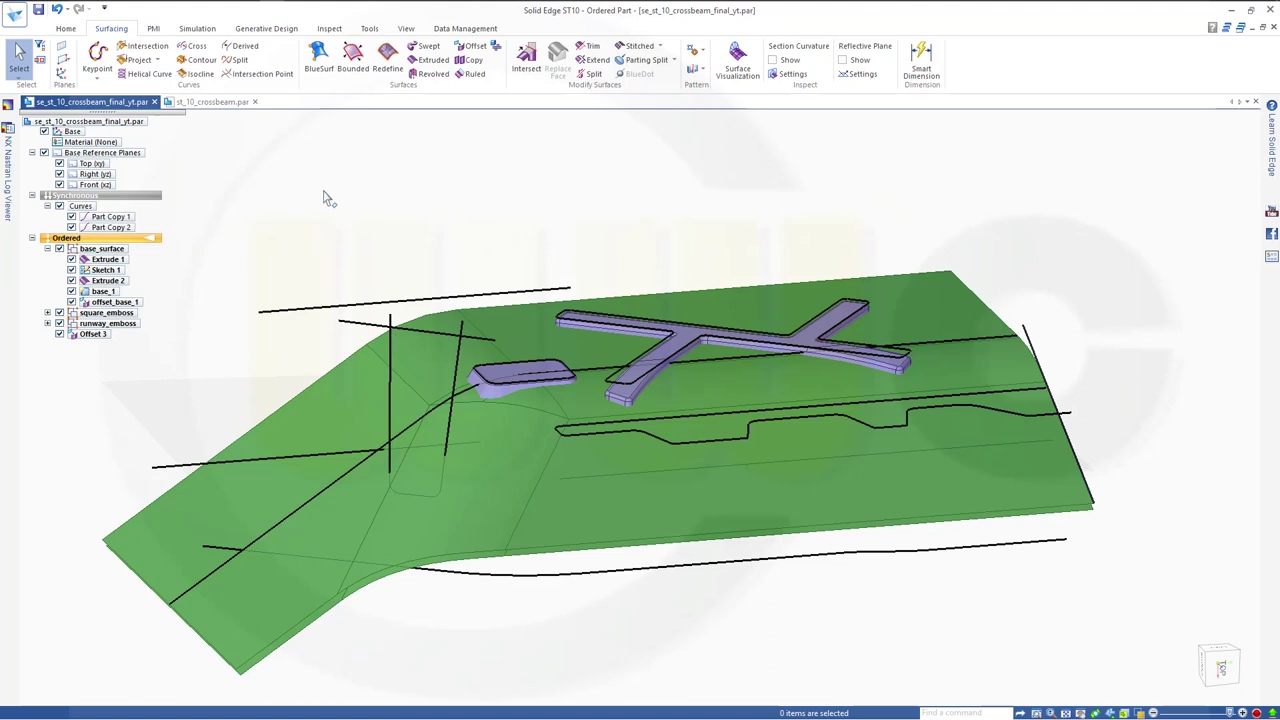
{"action": "left_click", "coordinate": [406, 28]}
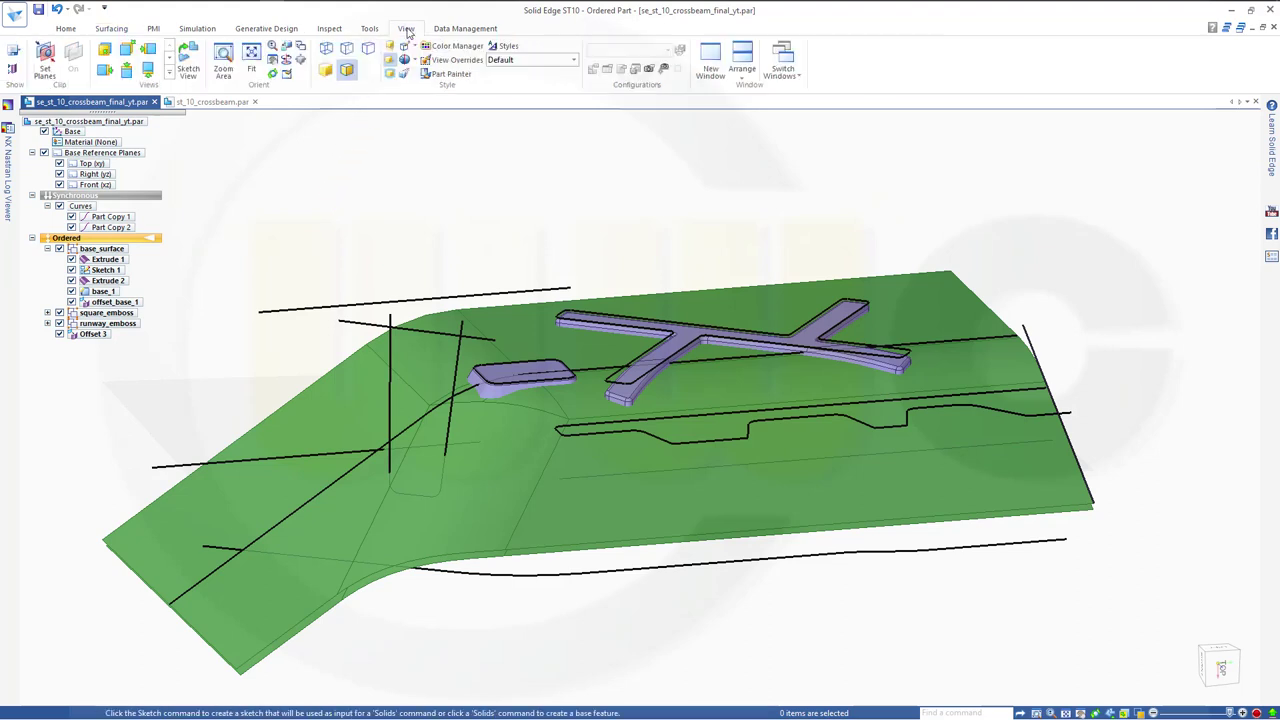
{"action": "left_click", "coordinate": [448, 73]}
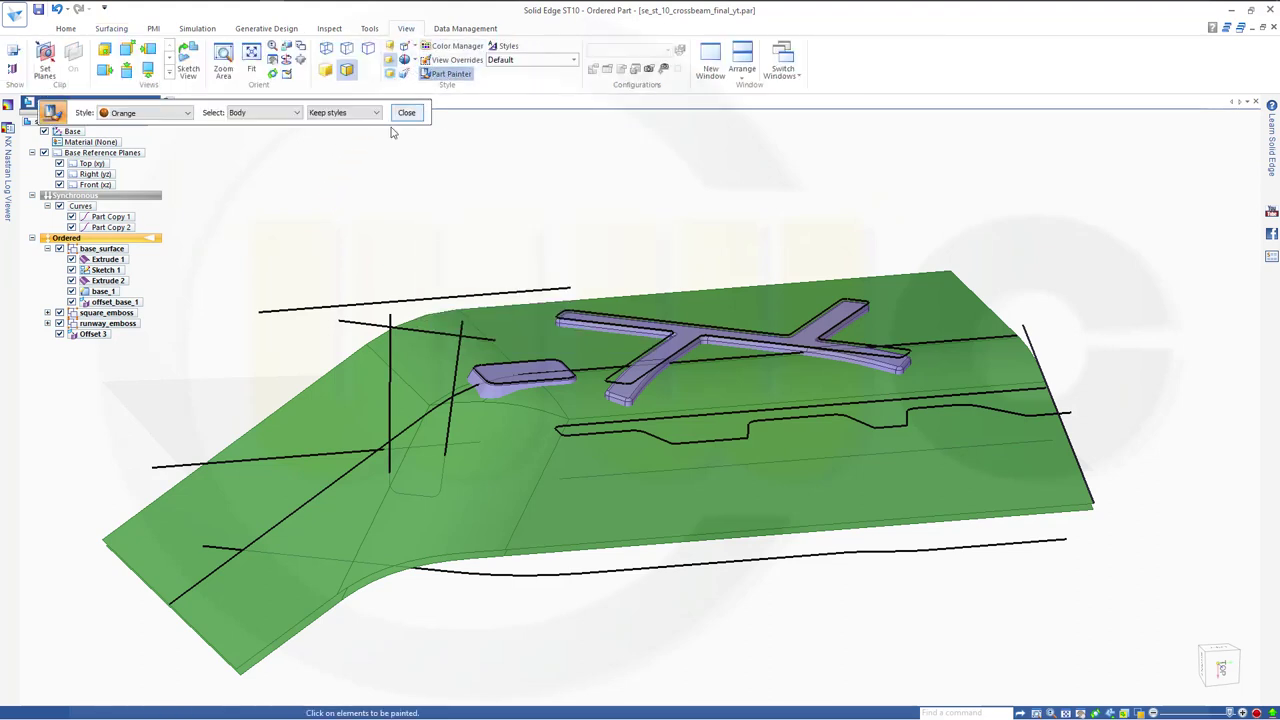
{"action": "left_click", "coordinate": [297, 423]}
{"action": "left_click", "coordinate": [408, 112]}
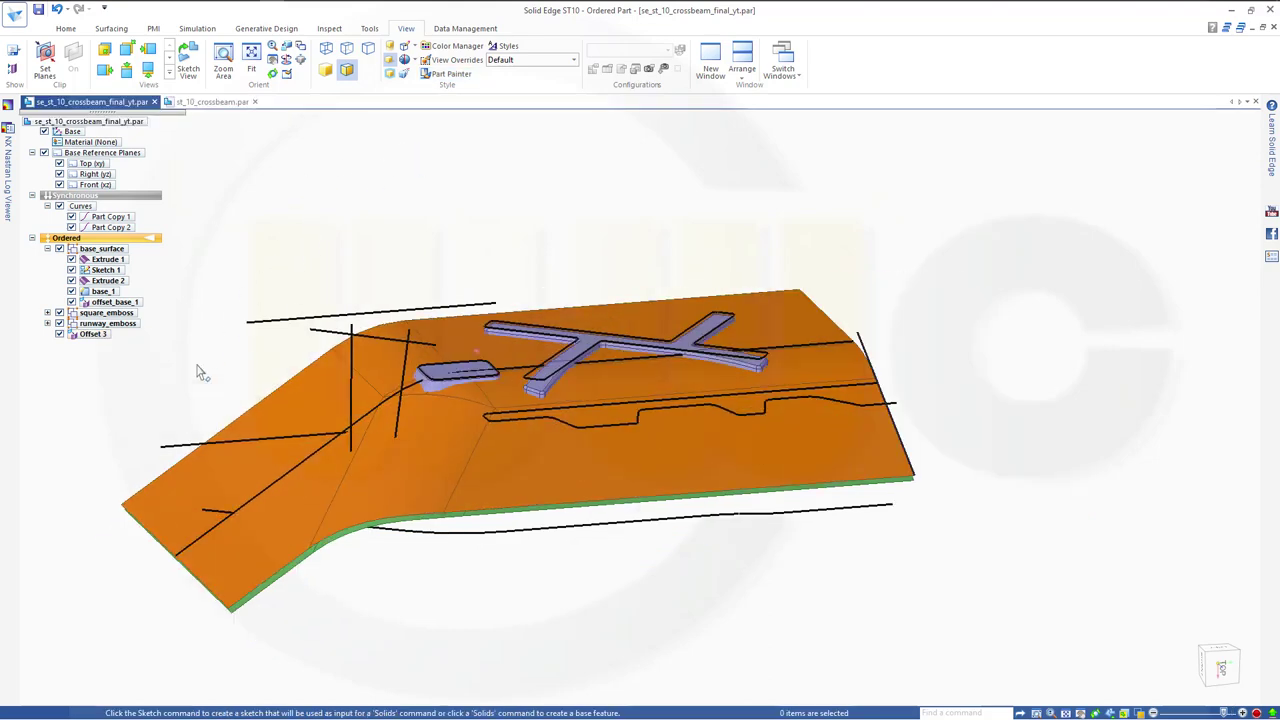
Define a tangent continuous surface blend between the square emboss side wall and the upper offset surface with a 2 mm radius.
{"action": "scroll", "coordinate": [390, 310], "scroll_direction": "up", "scroll_amount": 2}
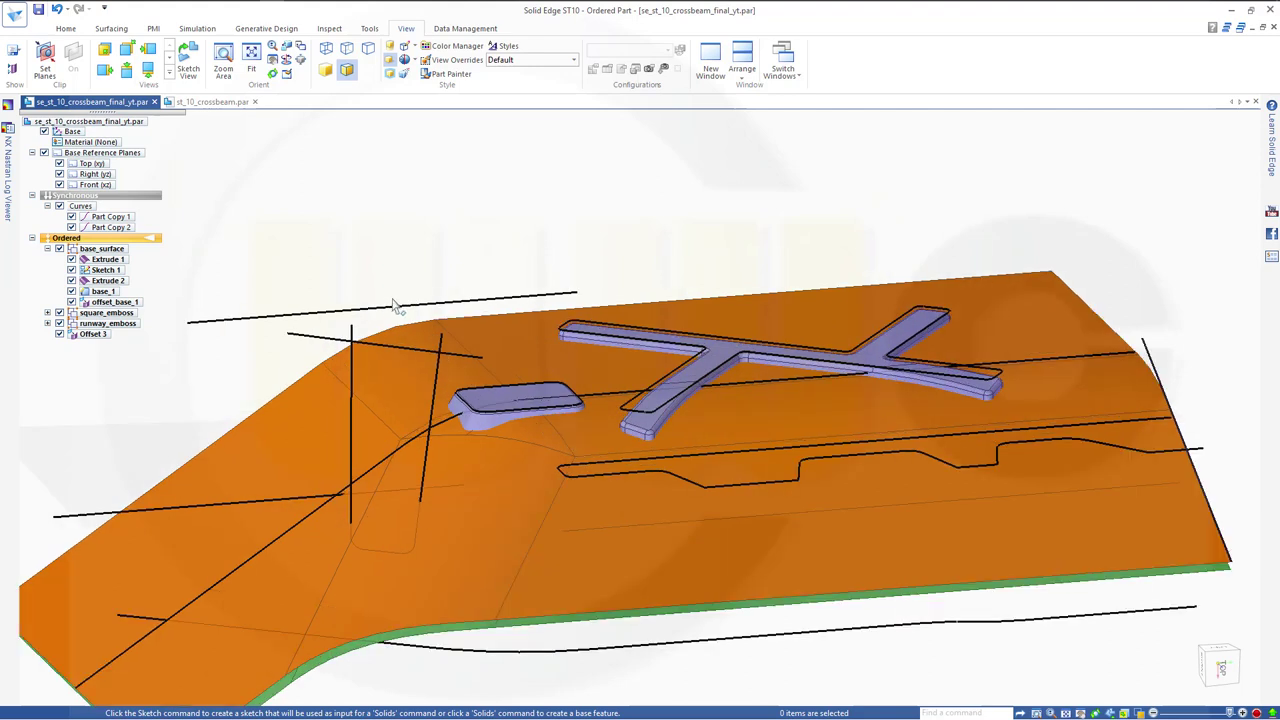
{"action": "left_click", "coordinate": [65, 28]}
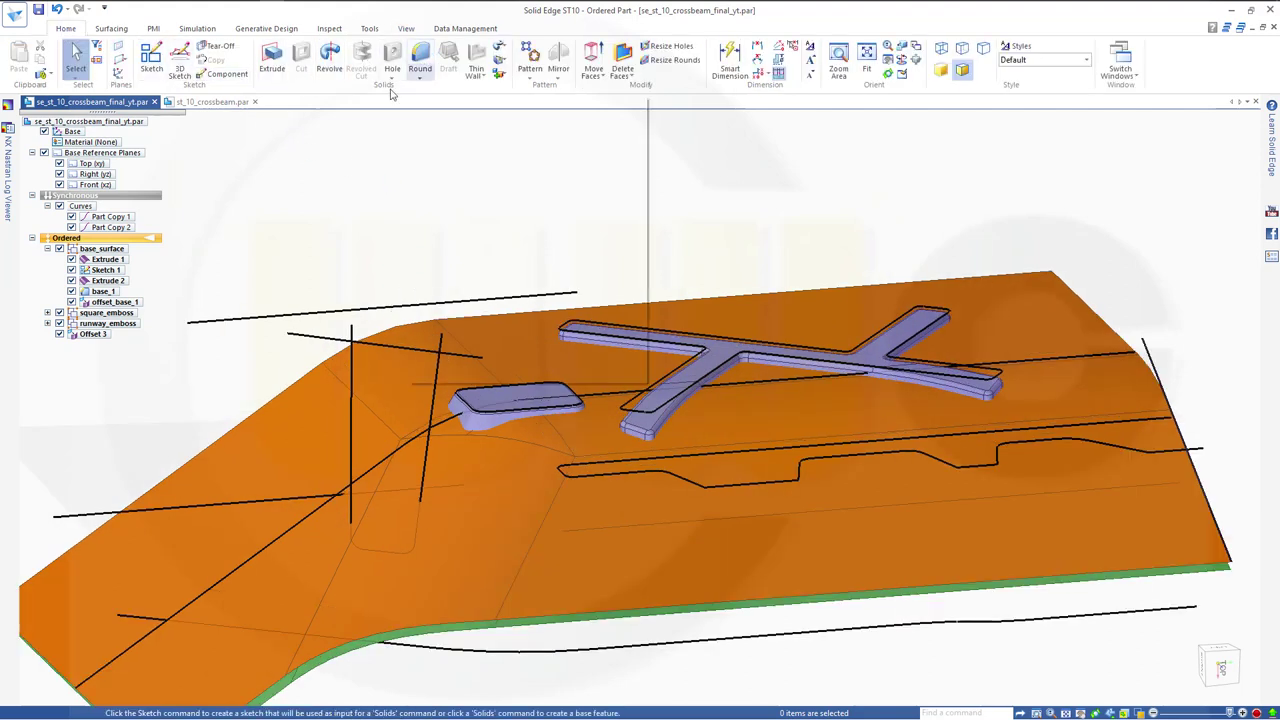
{"action": "left_click", "coordinate": [420, 60]}
{"action": "left_click", "coordinate": [82, 113]}
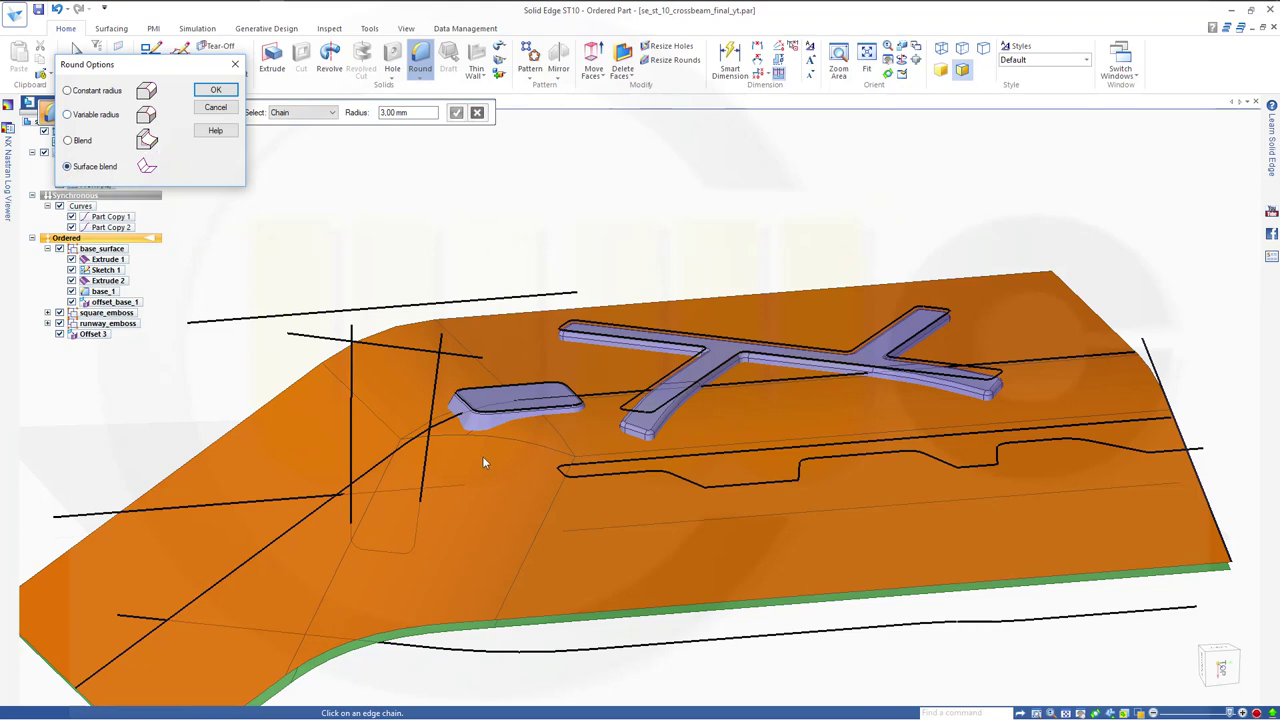
{"action": "left_click", "coordinate": [215, 90]}
{"action": "scroll", "coordinate": [524, 491], "scroll_direction": "up", "scroll_amount": 5}
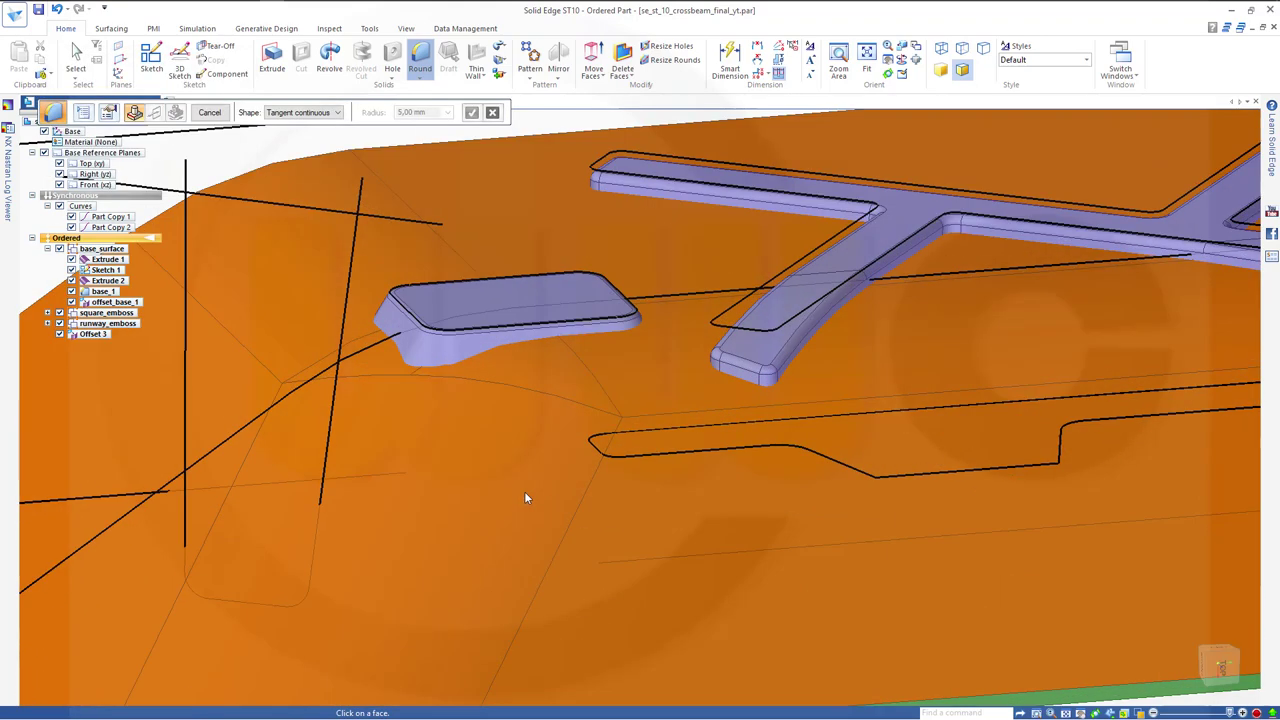
{"action": "left_click", "coordinate": [435, 319]}
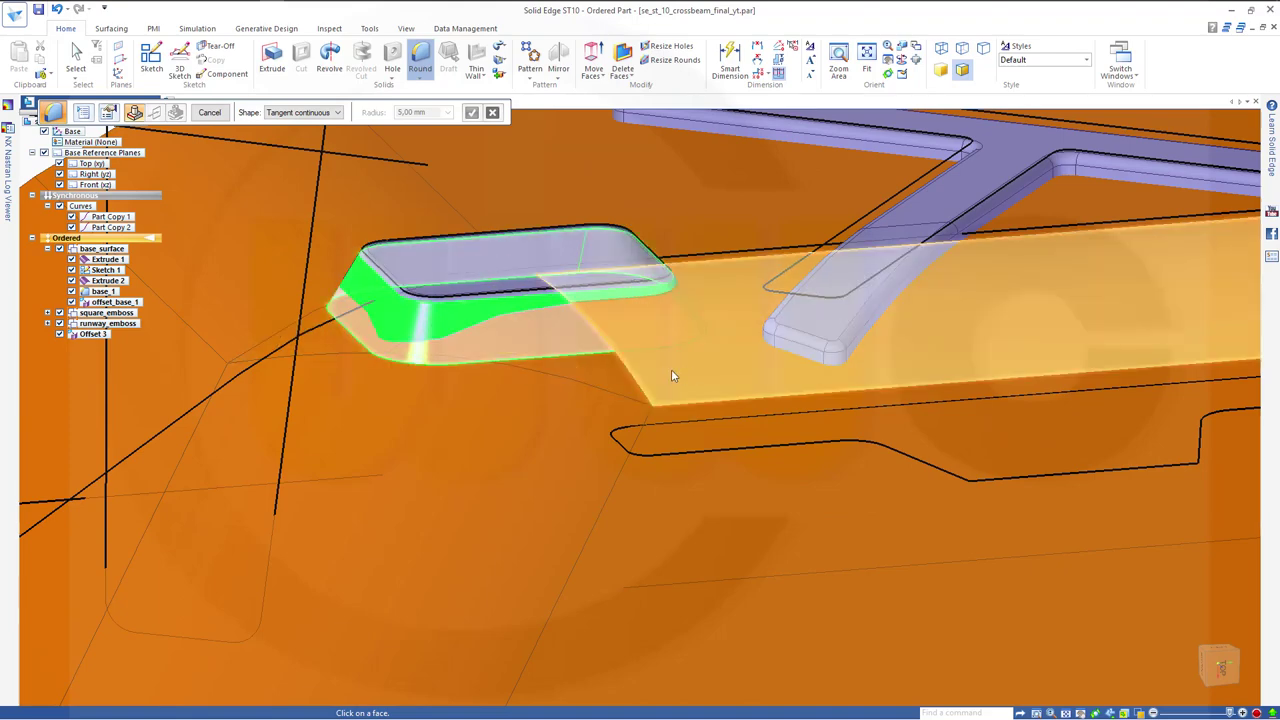
{"action": "left_click", "coordinate": [671, 375]}
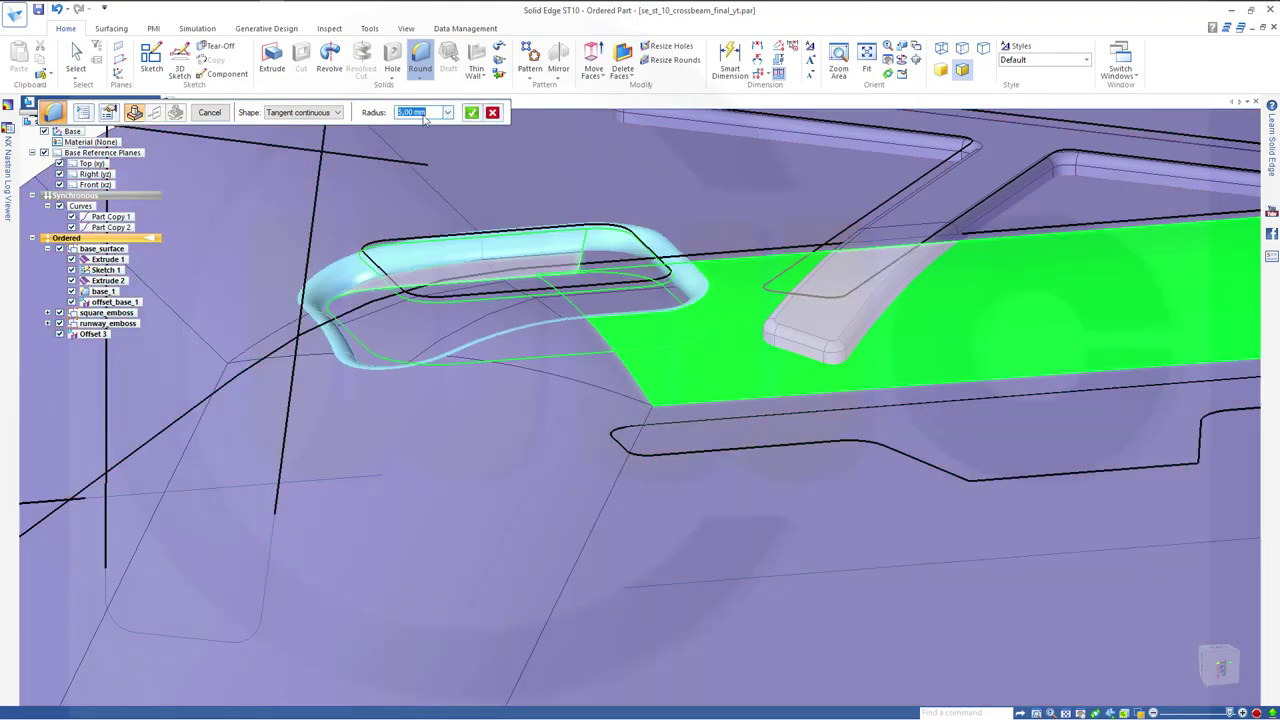
{"action": "type", "text": "2"}
{"action": "key", "text": "Return"}
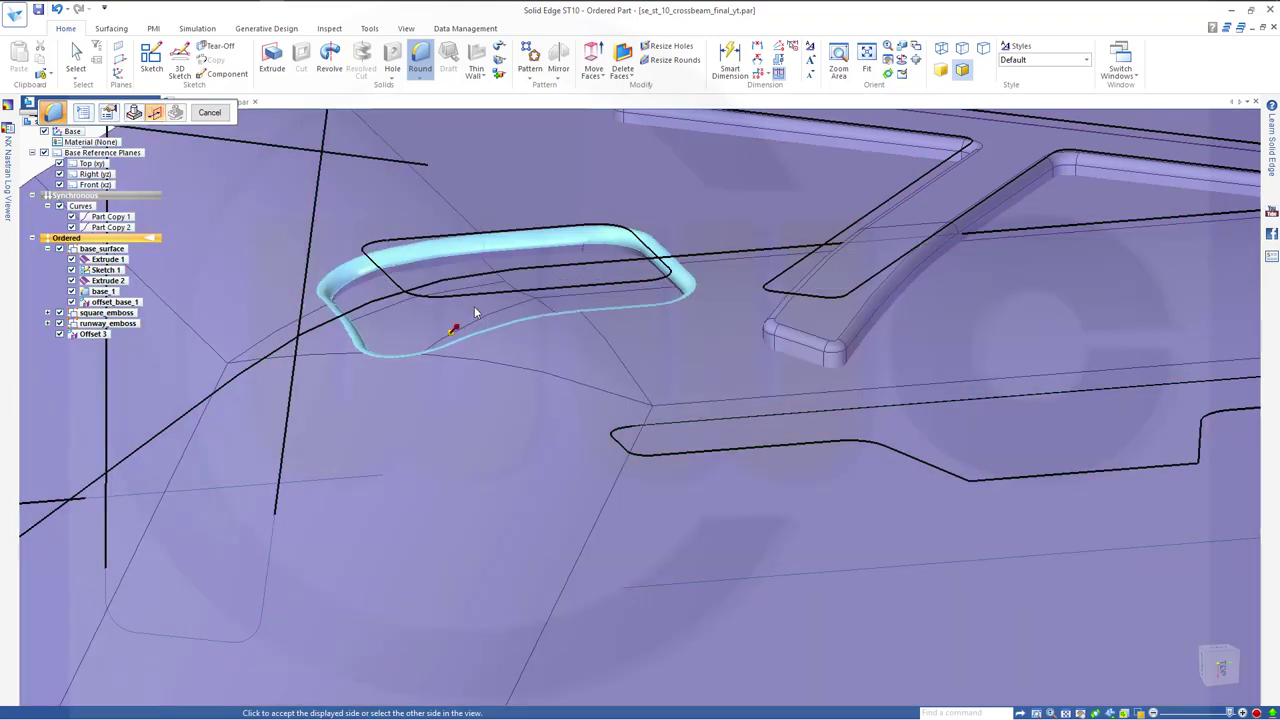
Set the sides to keep for the square emboss wall and the offset surface, and finish the surface blend.
{"action": "middle_click_drag", "start_coordinate": [494, 380], "coordinate": [816, 333]}
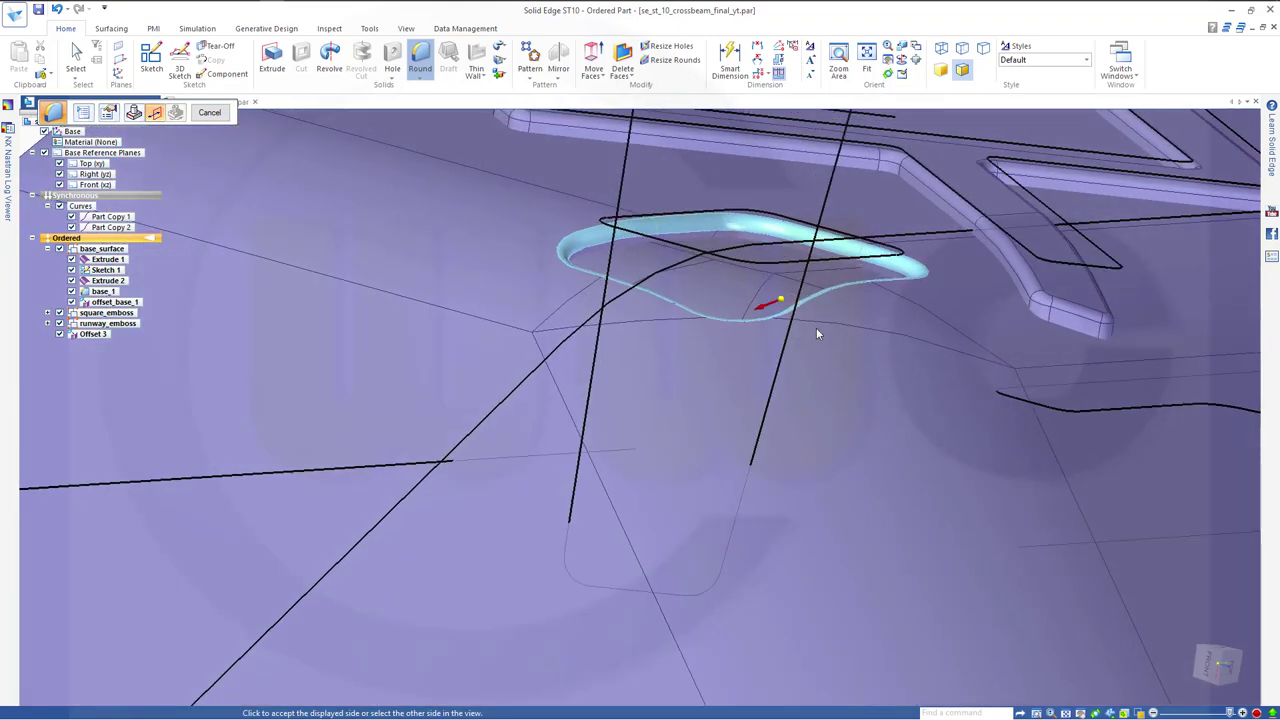
{"action": "left_click", "coordinate": [954, 312]}
{"action": "middle_click_drag", "start_coordinate": [953, 304], "coordinate": [908, 328]}
{"action": "scroll", "coordinate": [921, 348], "scroll_direction": "down", "scroll_amount": 3}
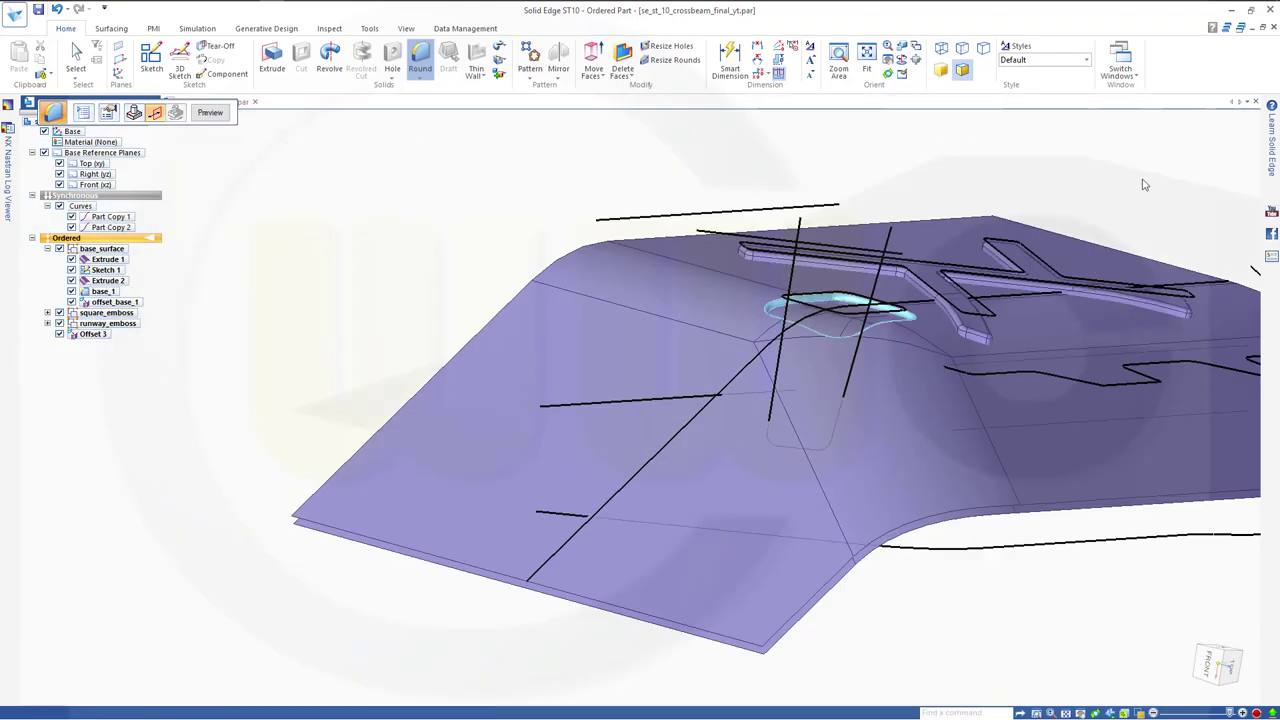
{"action": "left_click", "coordinate": [1142, 184]}
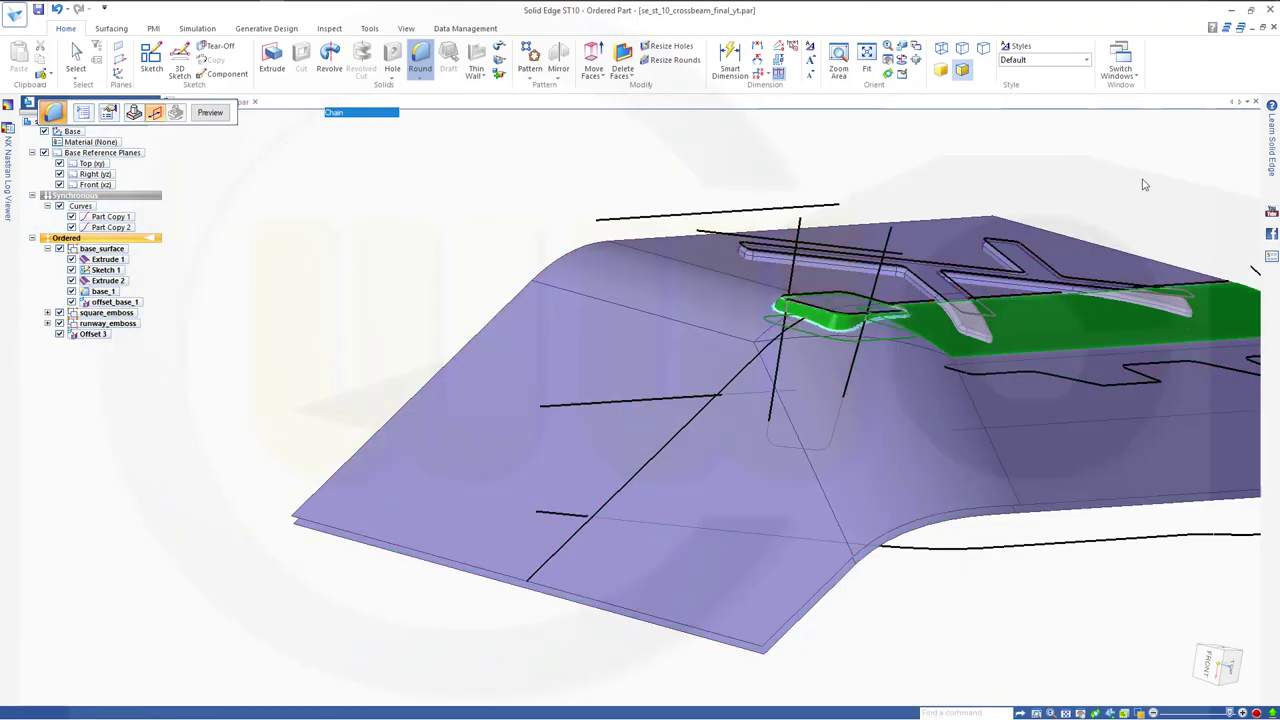
{"action": "left_click", "coordinate": [210, 112]}
{"action": "left_click", "coordinate": [210, 112]}
{"action": "key", "text": "Escape"}
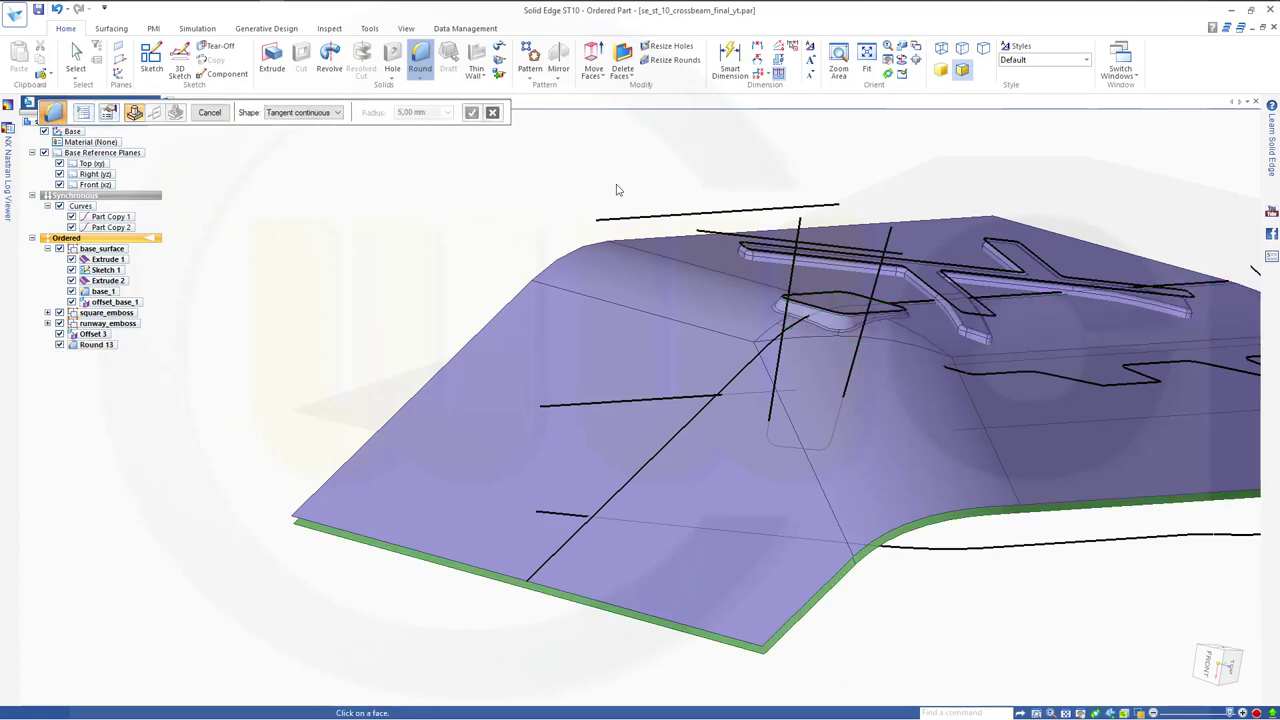
Define a tangent continuous surface blend between the cross-shaped emboss side wall and the upper offset surface with a 5 mm radius.
{"action": "middle_click_drag", "start_coordinate": [614, 191], "coordinate": [543, 209]}
{"action": "scroll", "coordinate": [1020, 200], "scroll_direction": "down", "scroll_amount": 2}
{"action": "scroll", "coordinate": [1024, 218], "scroll_direction": "up", "scroll_amount": 5}
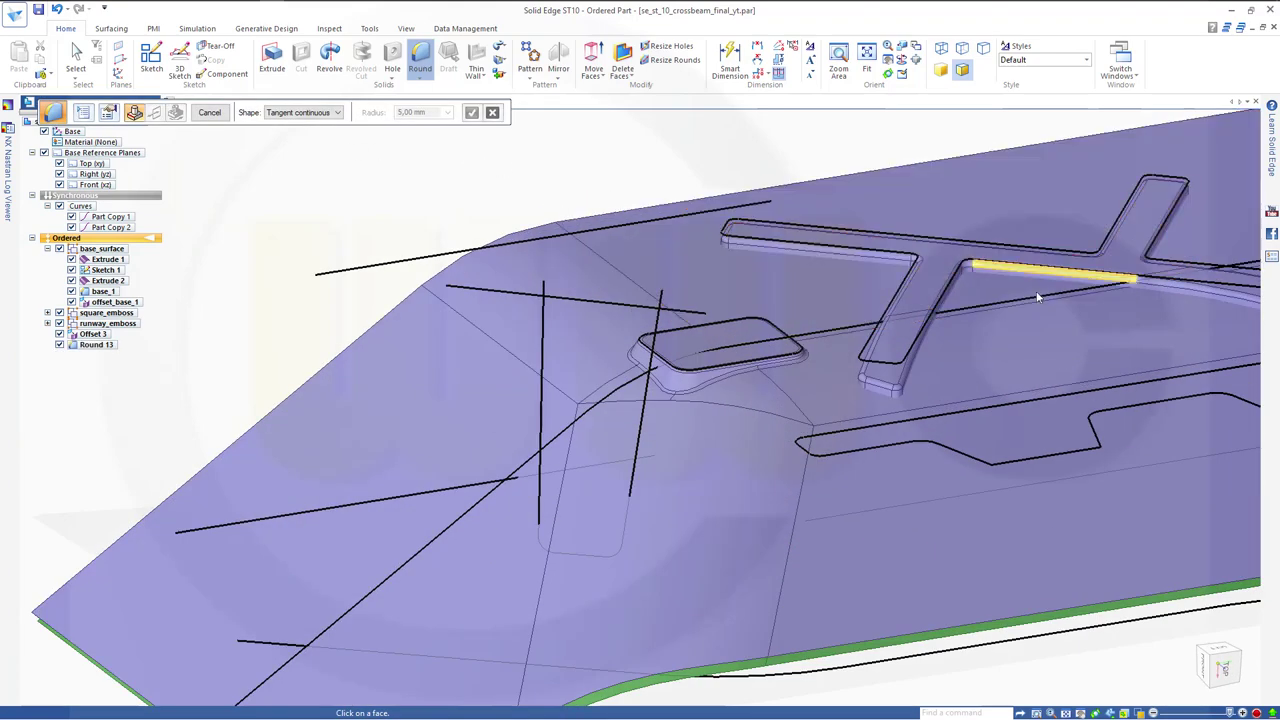
{"action": "middle_click_drag", "start_coordinate": [902, 346], "coordinate": [853, 360]}
{"action": "left_click", "coordinate": [849, 365]}
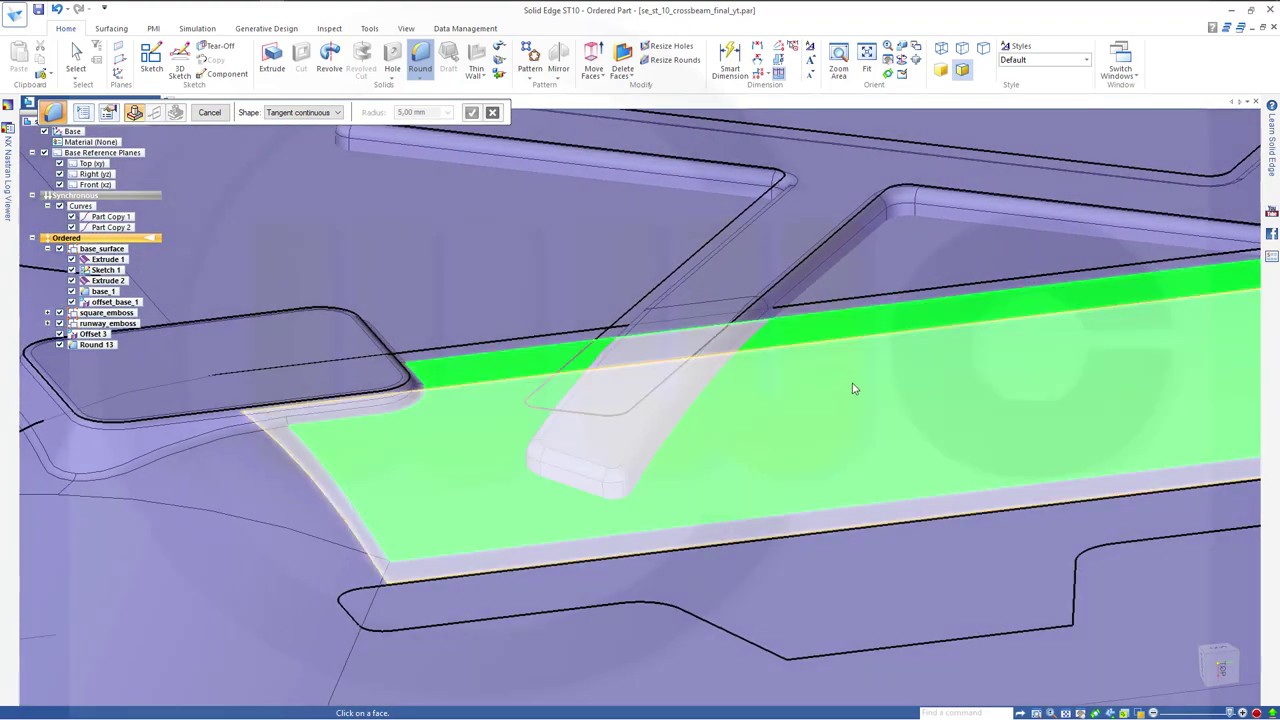
{"action": "scroll", "coordinate": [784, 422], "scroll_direction": "up", "scroll_amount": 4}
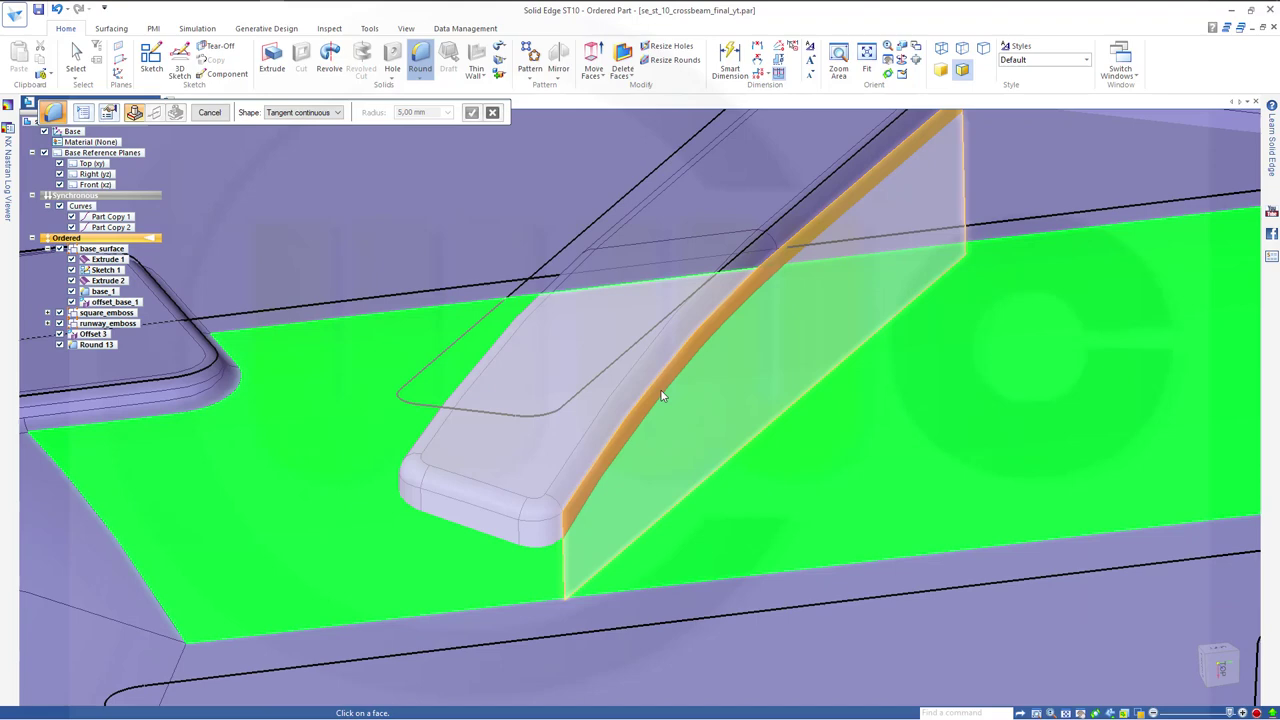
{"action": "left_click", "coordinate": [660, 395]}
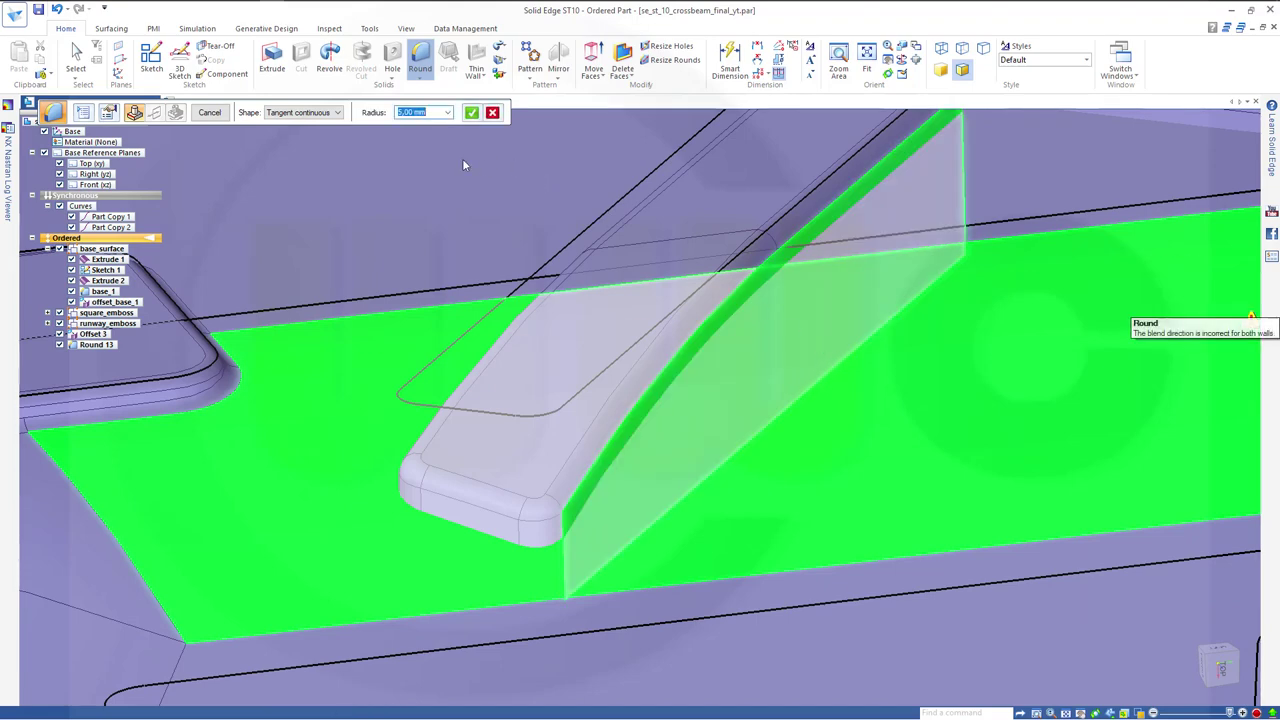
{"action": "key", "text": "Return"}
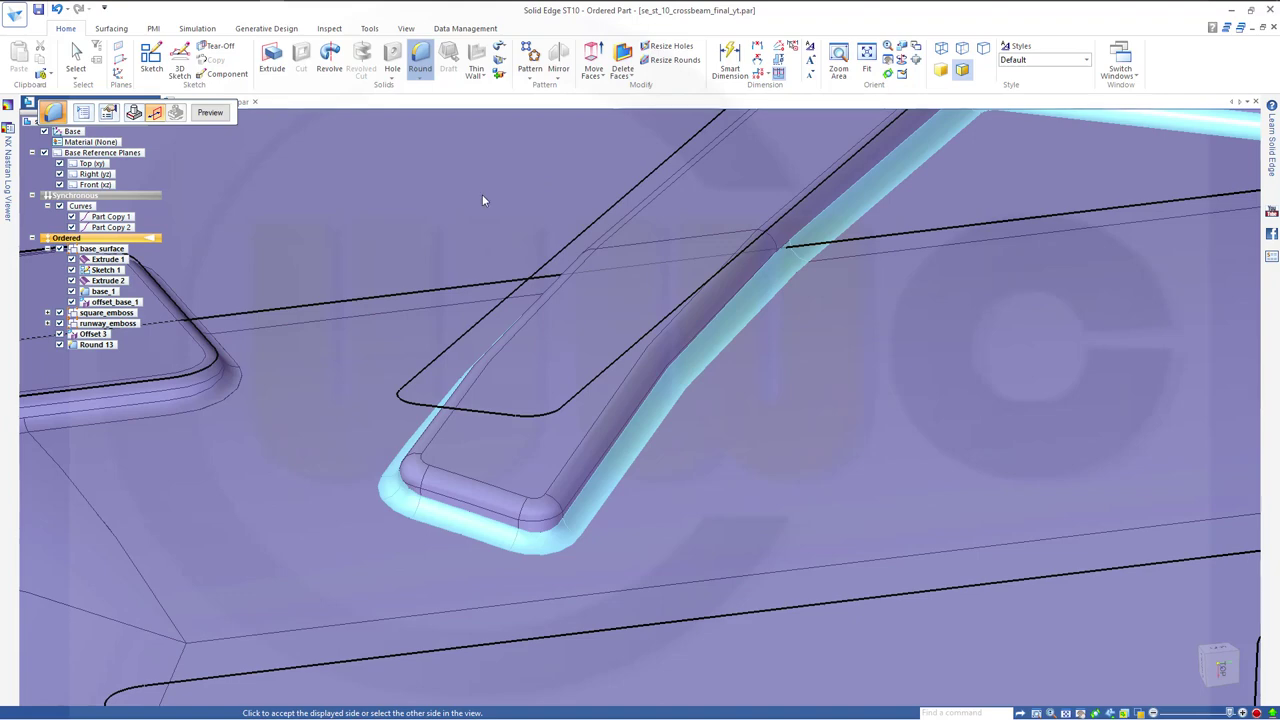
Set the side to keep for the cross-shaped emboss blend and finish the blend.
{"action": "scroll", "coordinate": [775, 282], "scroll_direction": "up", "scroll_amount": 2}
{"action": "scroll", "coordinate": [800, 290], "scroll_direction": "down", "scroll_amount": 4}
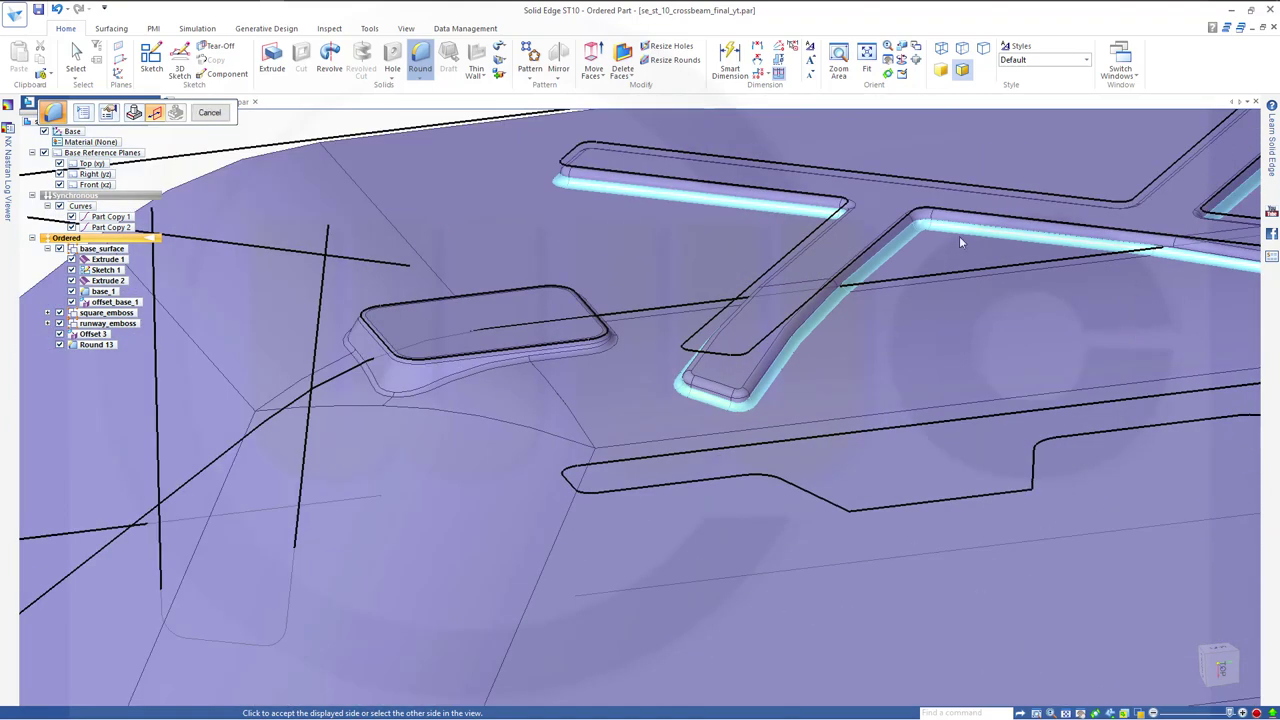
{"action": "left_click", "coordinate": [955, 314]}
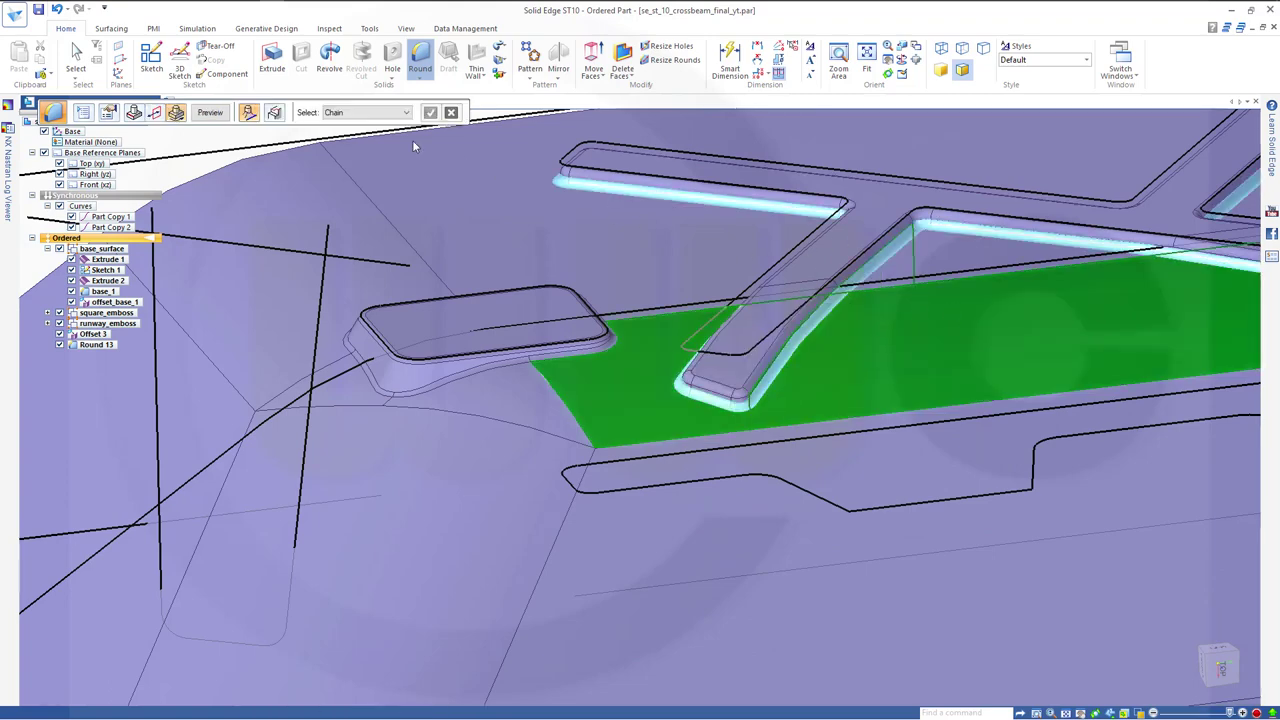
{"action": "left_click", "coordinate": [210, 112]}
{"action": "left_click", "coordinate": [210, 112]}
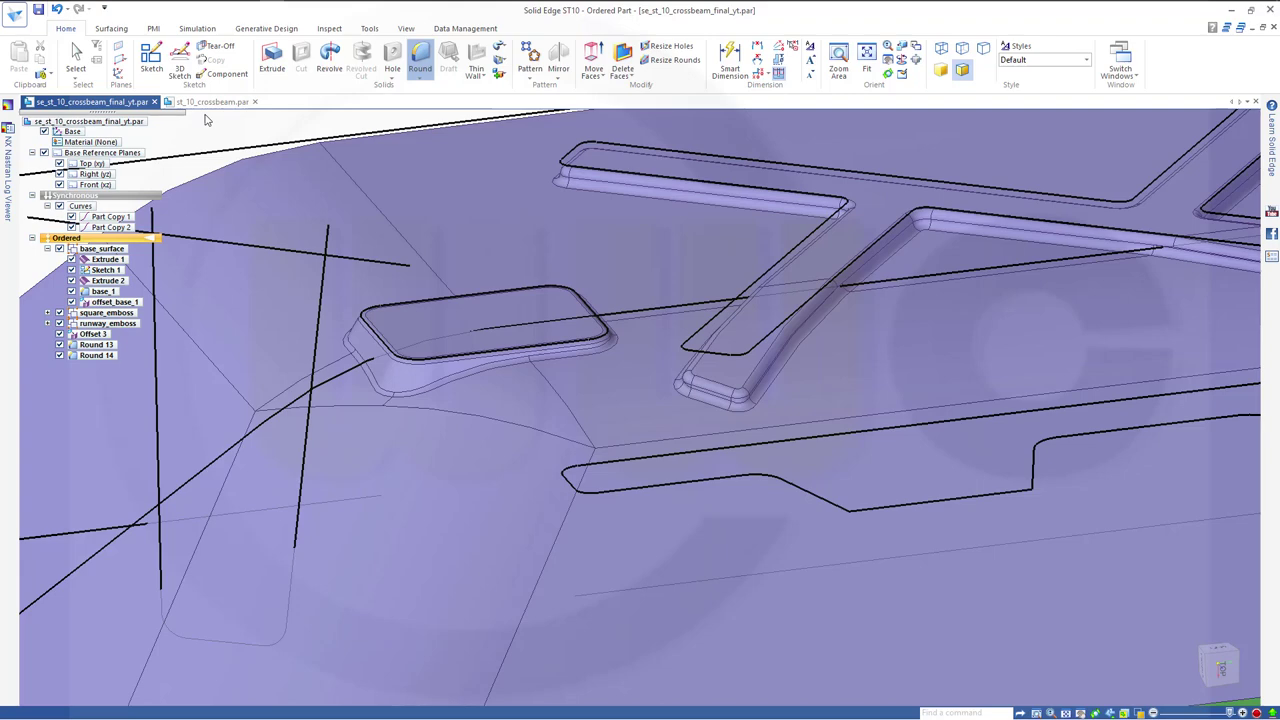
{"action": "left_click", "coordinate": [210, 117]}
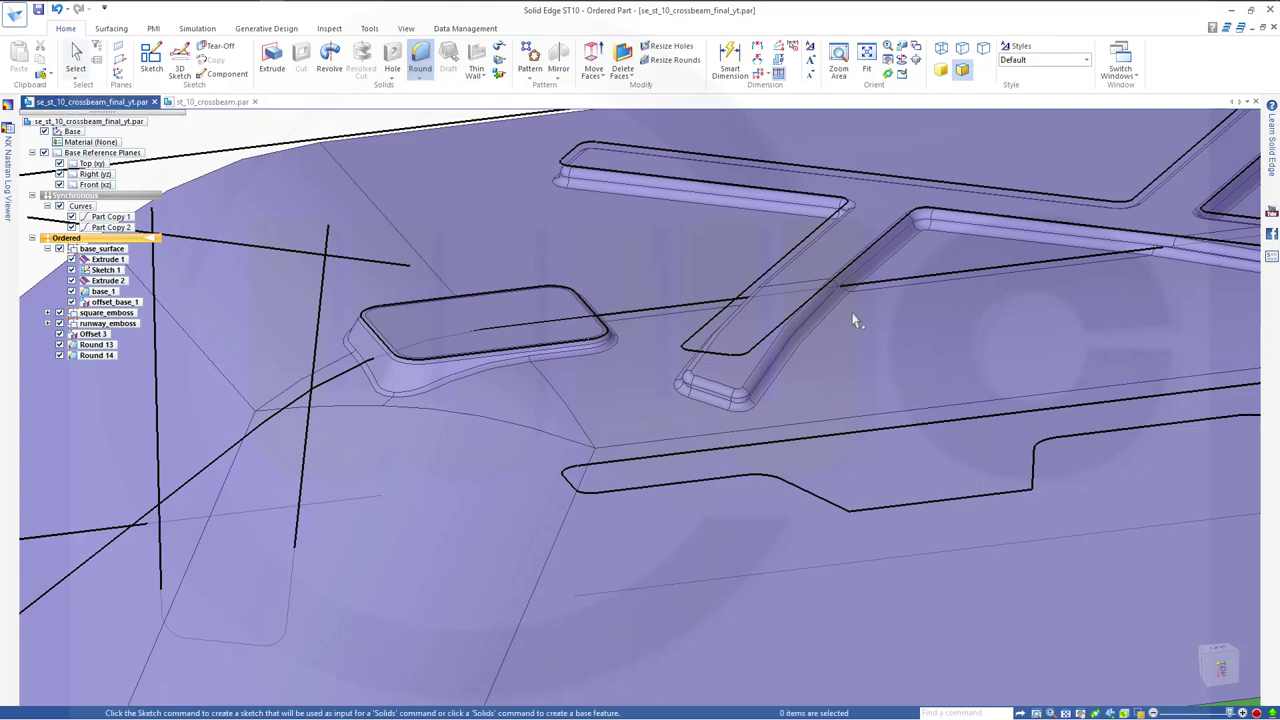
Group the features Offset 3, Round 13 and Round 14 together.
{"action": "scroll", "coordinate": [854, 312], "scroll_direction": "down", "scroll_amount": 4}
{"action": "middle_click_drag", "start_coordinate": [885, 328], "coordinate": [781, 282]}
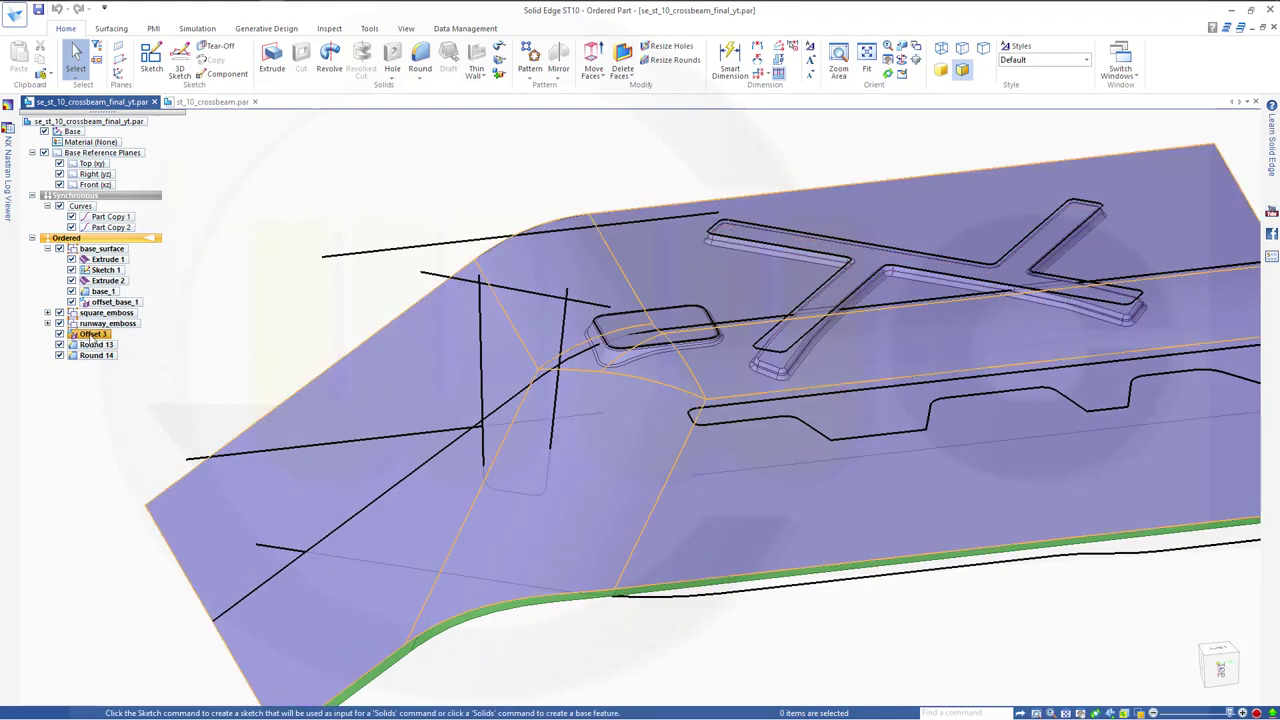
{"action": "left_click", "coordinate": [93, 334]}
{"action": "left_click", "coordinate": [97, 357], "text": "shift"}
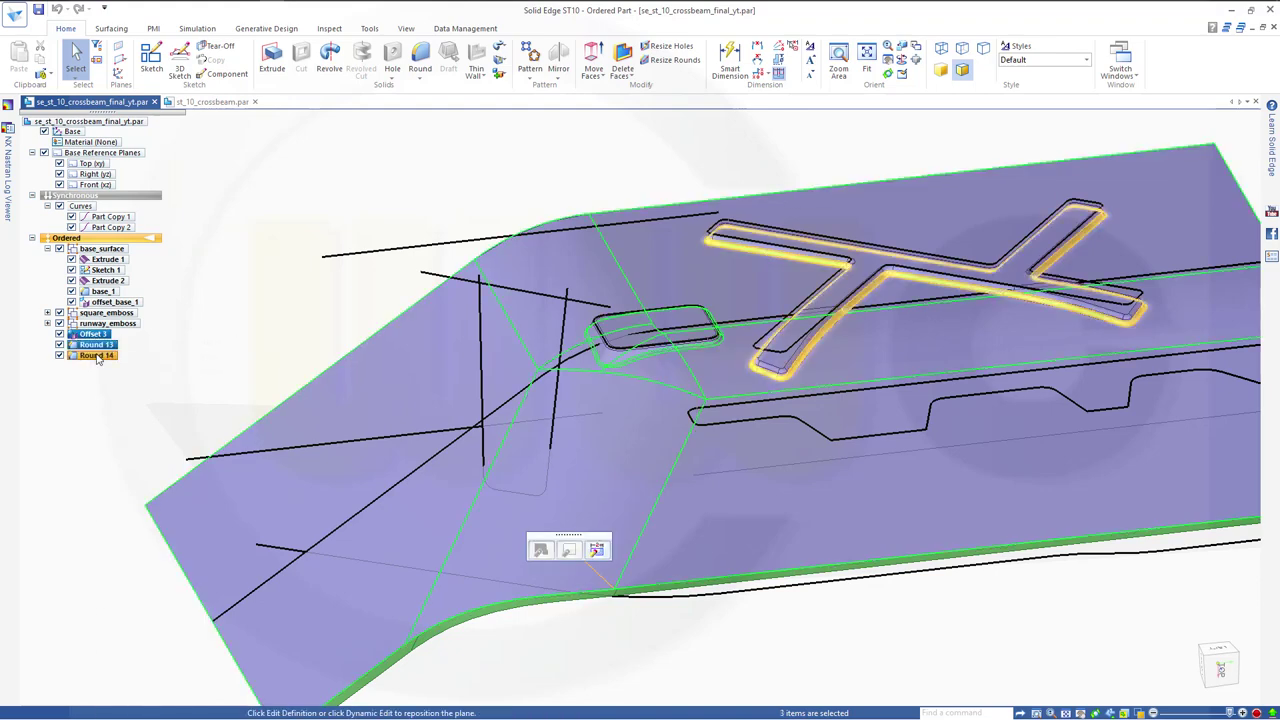
{"action": "right_click", "coordinate": [97, 357]}
{"action": "left_click", "coordinate": [127, 388]}
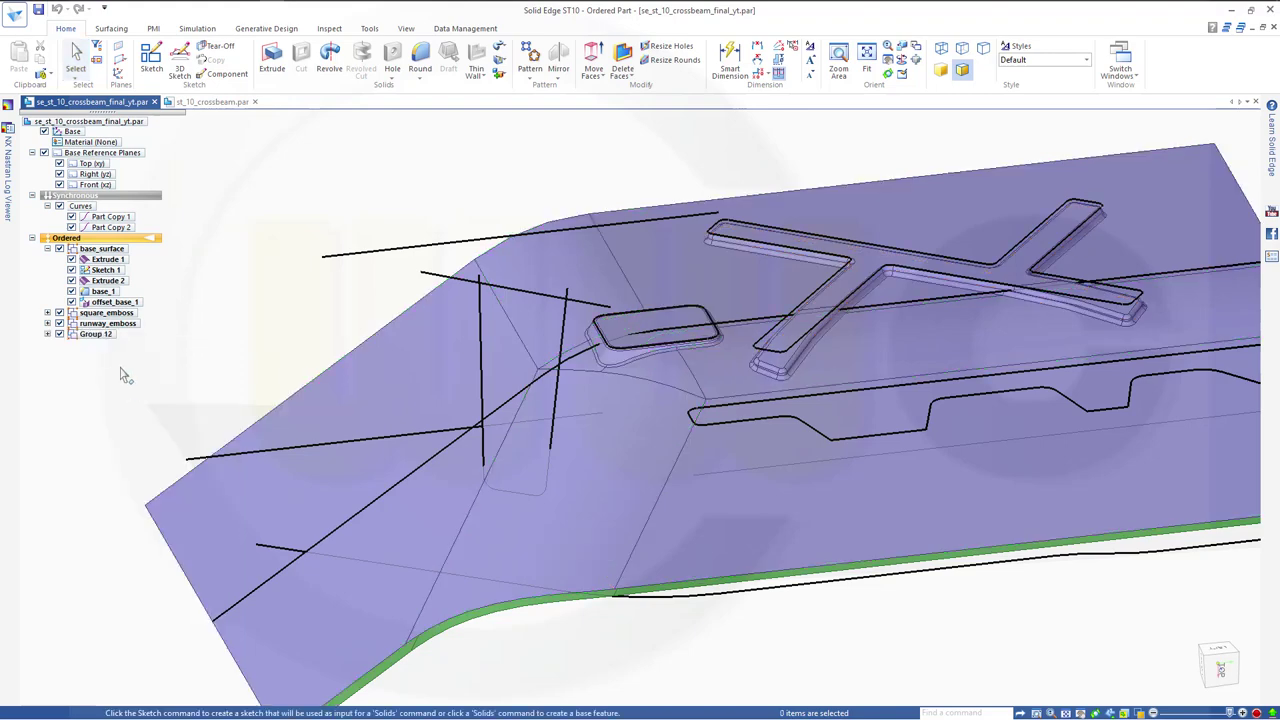
Rename the new feature group to base_2.
{"action": "left_click", "coordinate": [97, 334]}
{"action": "right_click", "coordinate": [100, 336]}
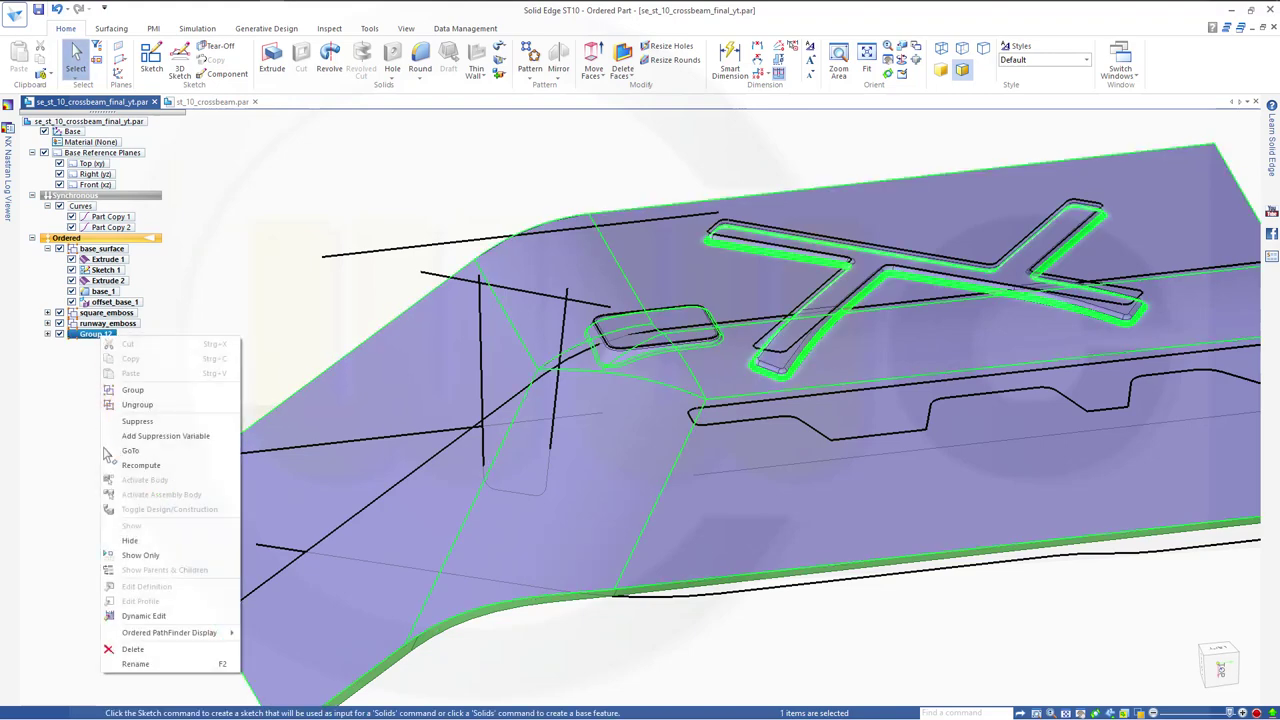
{"action": "left_click", "coordinate": [138, 664]}
{"action": "type", "text": "base_2"}
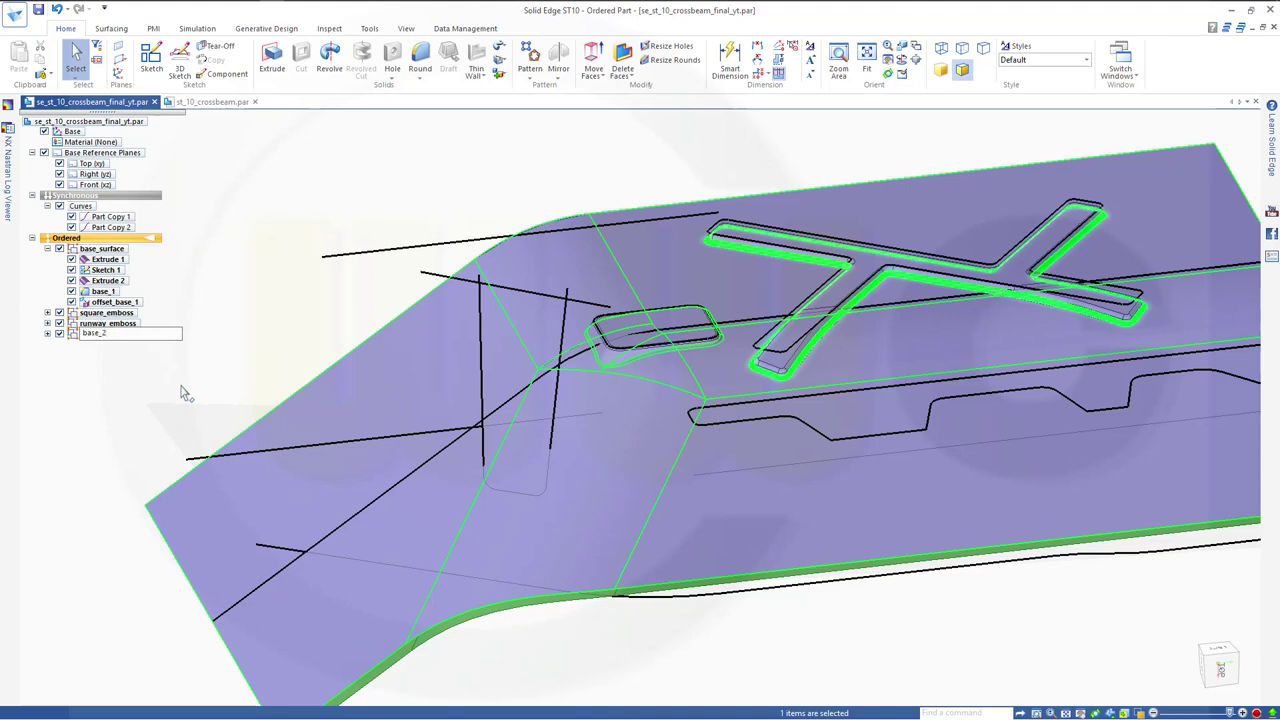
{"action": "key", "text": "Return"}
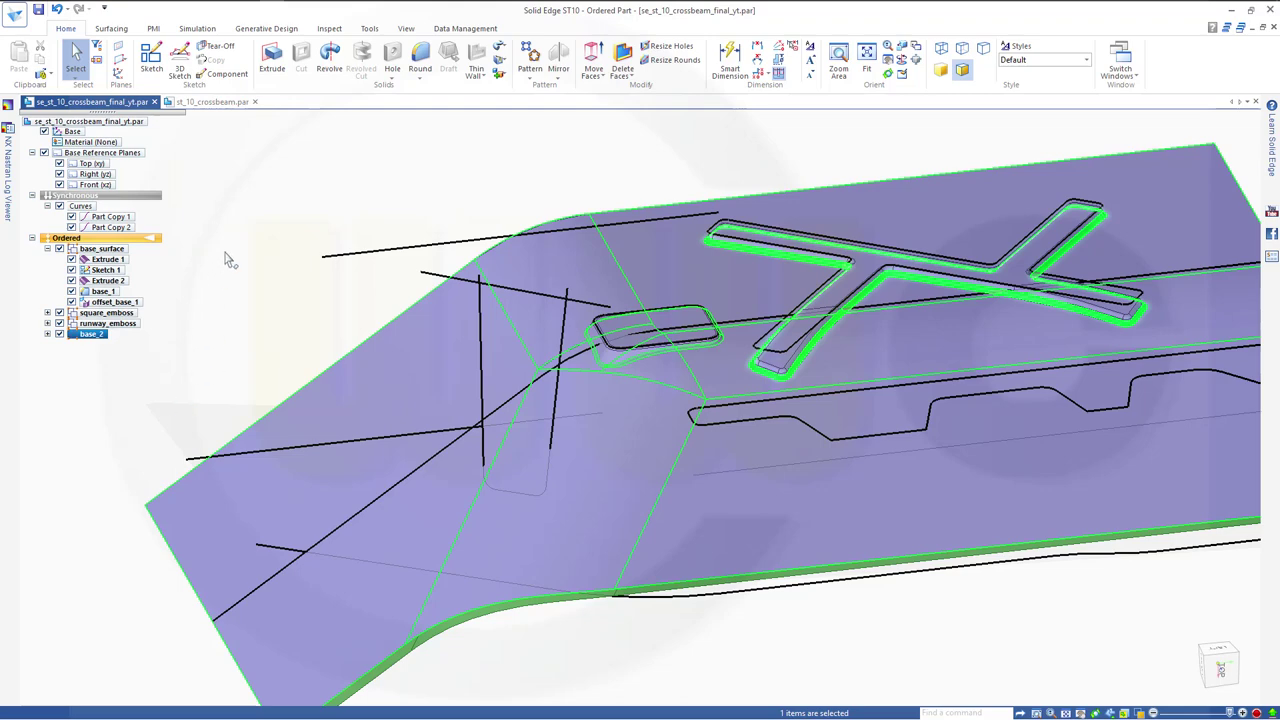
Start projecting the straight curve above the far side of the bend onto the whole upper base surface, using the Along vector option.
{"action": "middle_click_drag", "start_coordinate": [317, 320], "coordinate": [360, 315]}
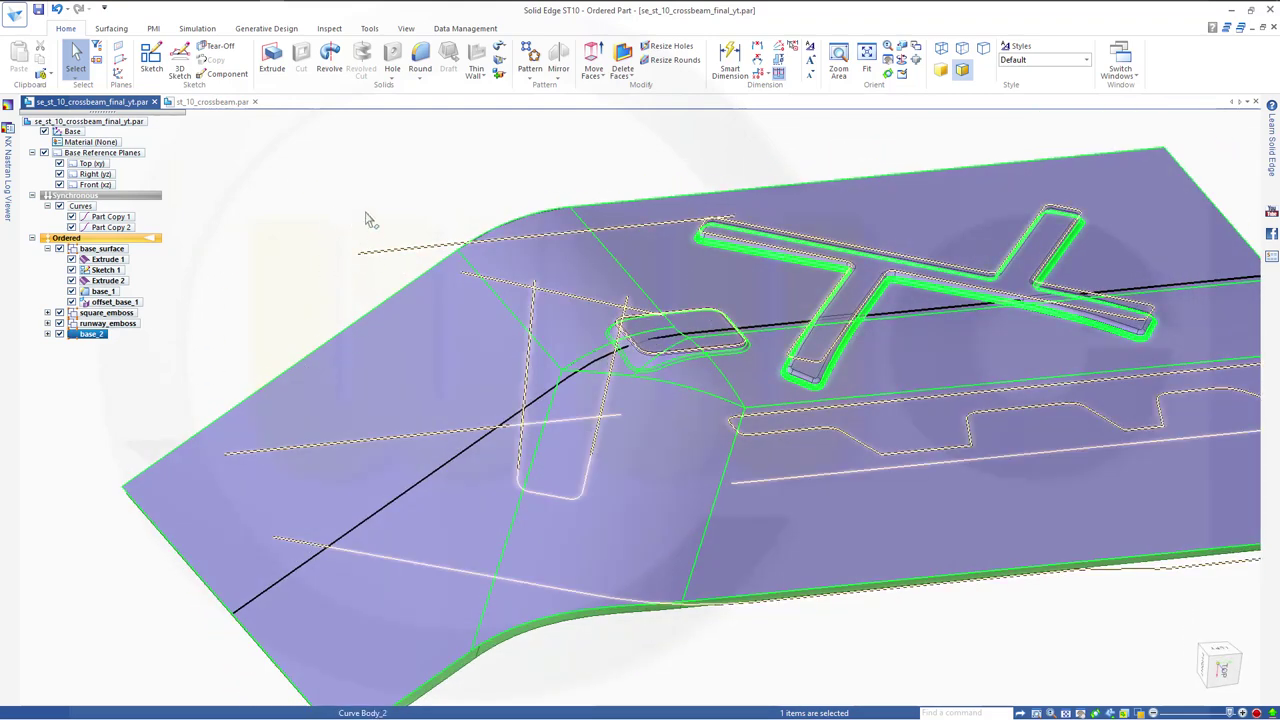
{"action": "middle_click_drag", "start_coordinate": [368, 190], "coordinate": [309, 206]}
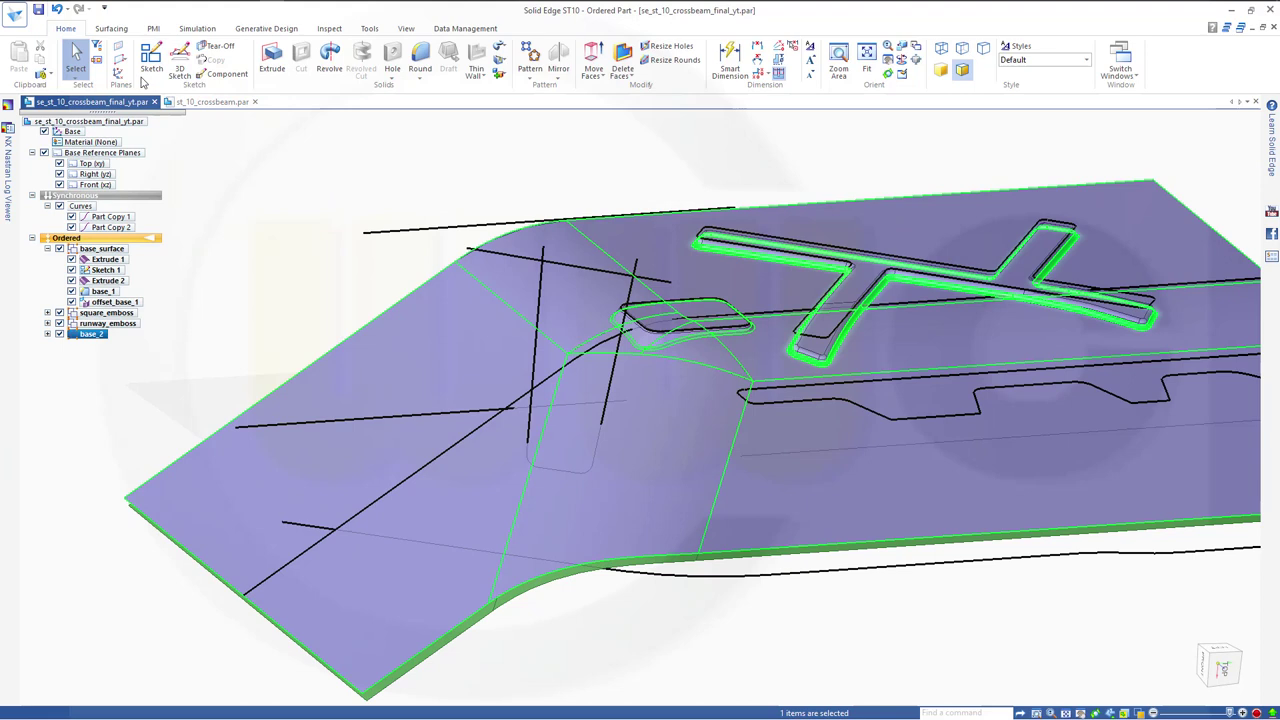
{"action": "left_click", "coordinate": [111, 29]}
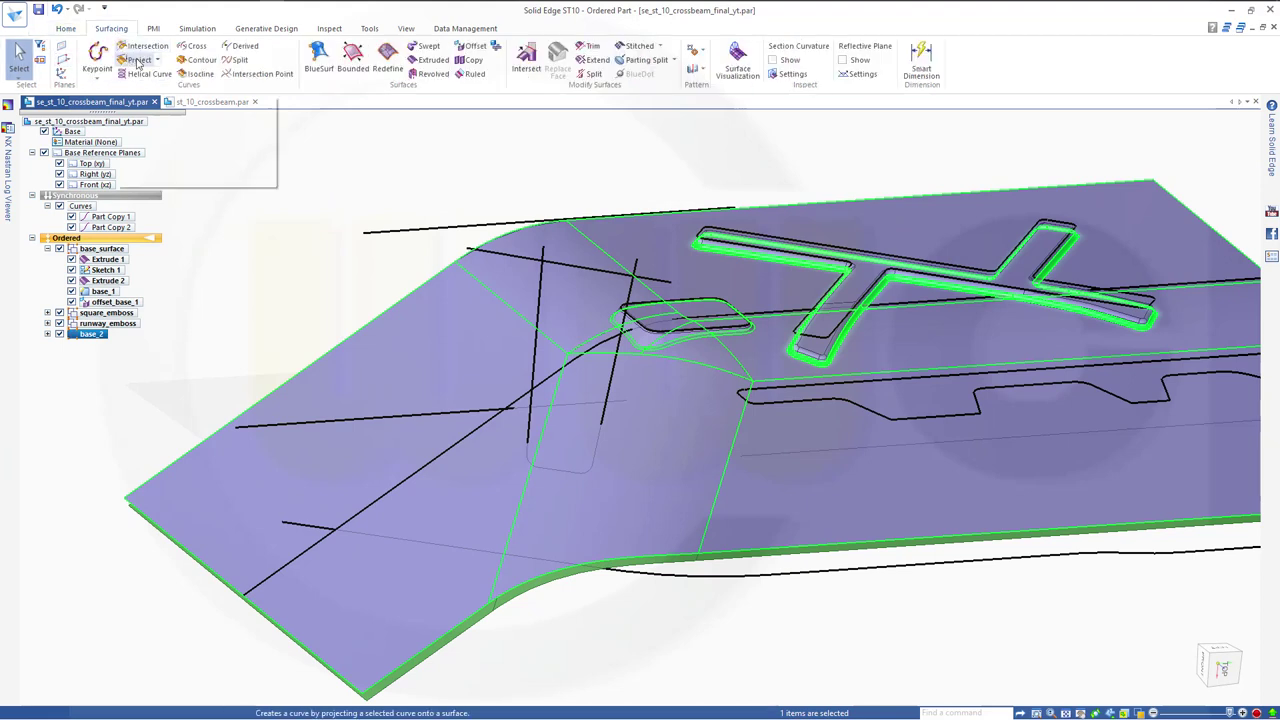
{"action": "left_click", "coordinate": [135, 59]}
{"action": "left_click", "coordinate": [389, 232]}
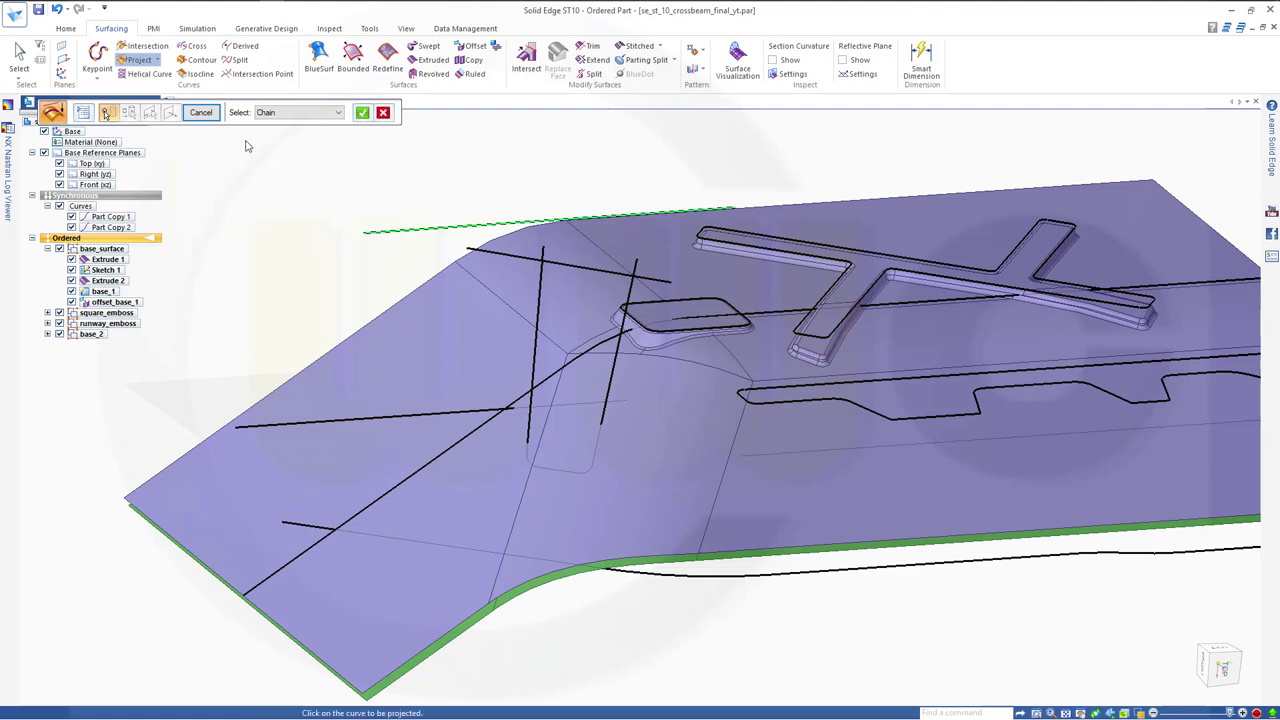
{"action": "left_click", "coordinate": [362, 113]}
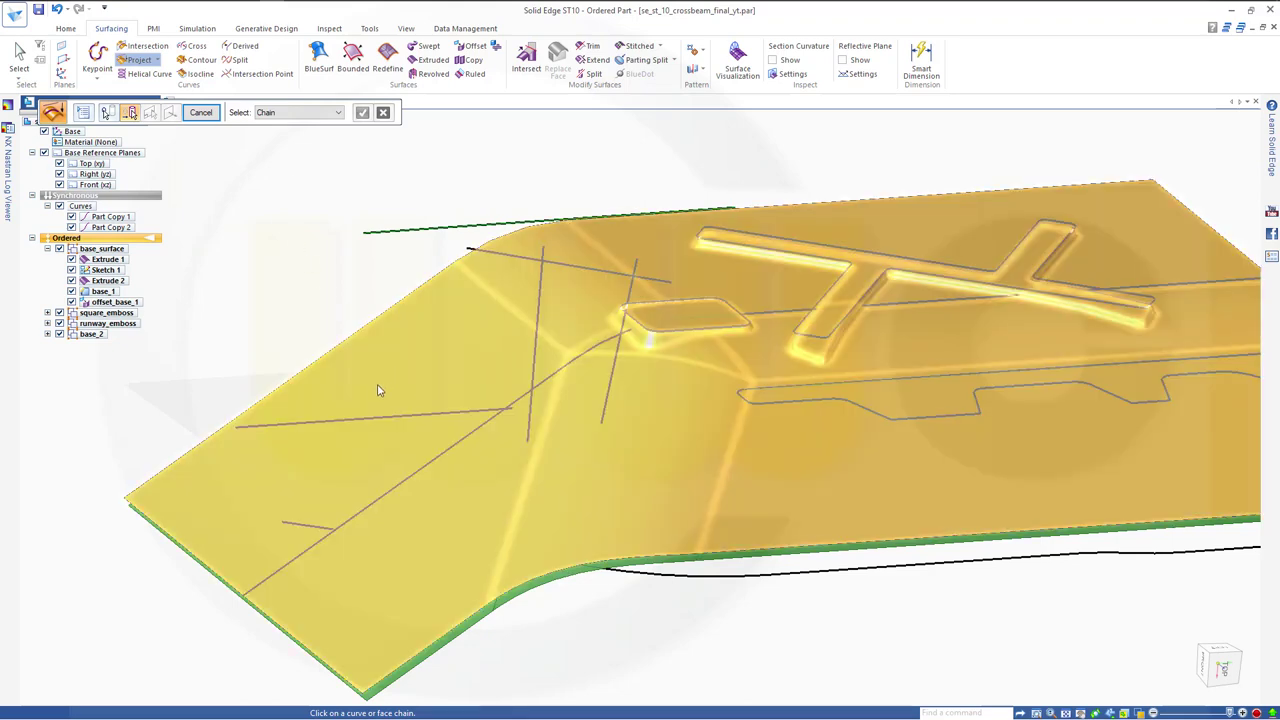
{"action": "left_click", "coordinate": [380, 390]}
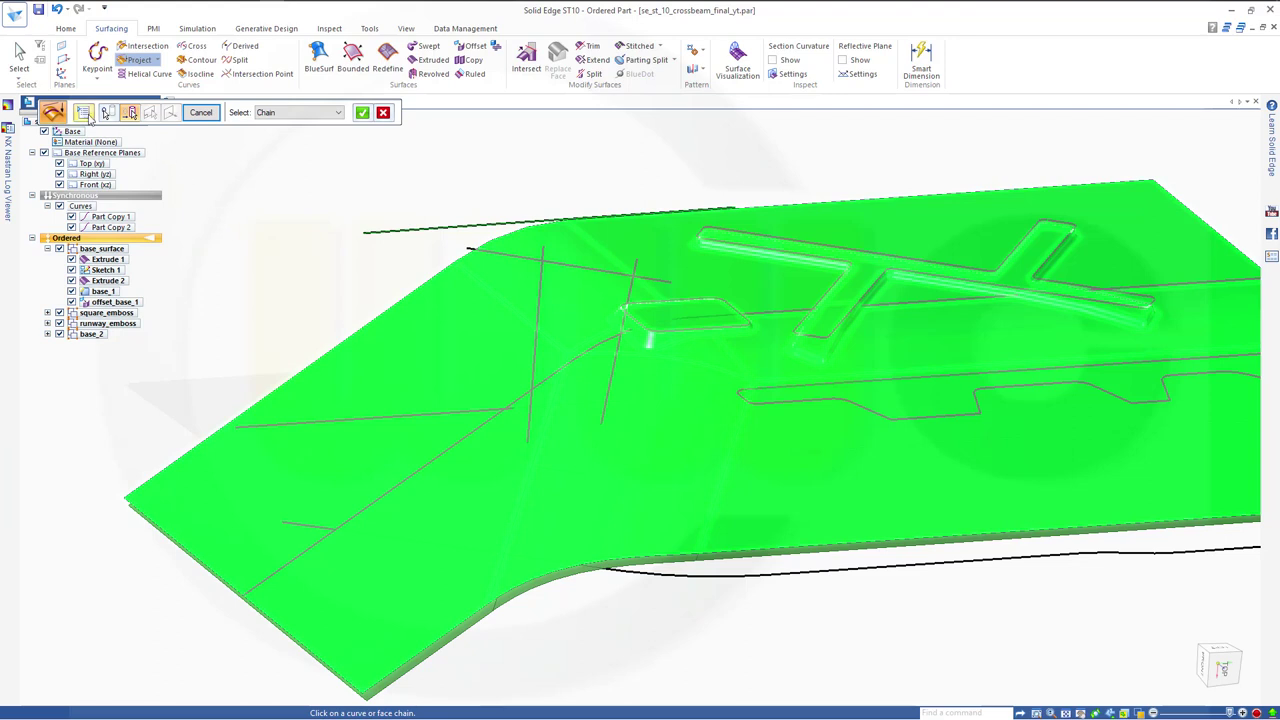
{"action": "left_click", "coordinate": [86, 114]}
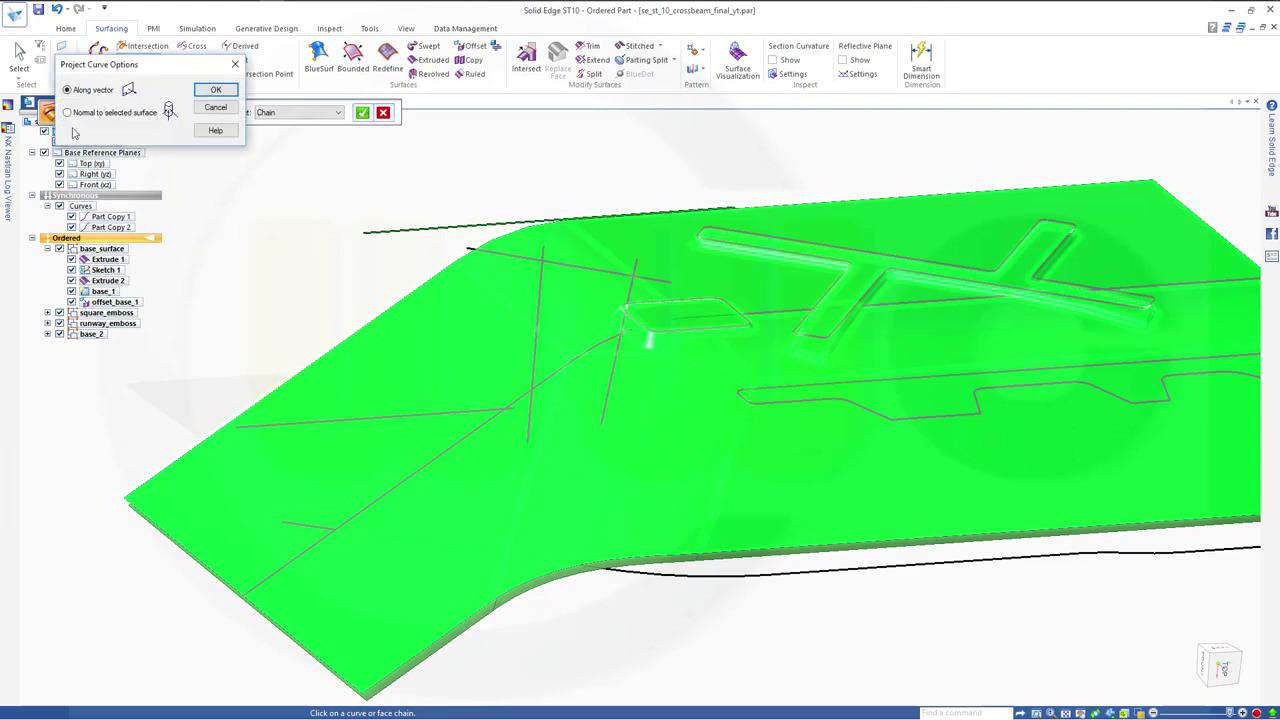
{"action": "left_click", "coordinate": [217, 92]}
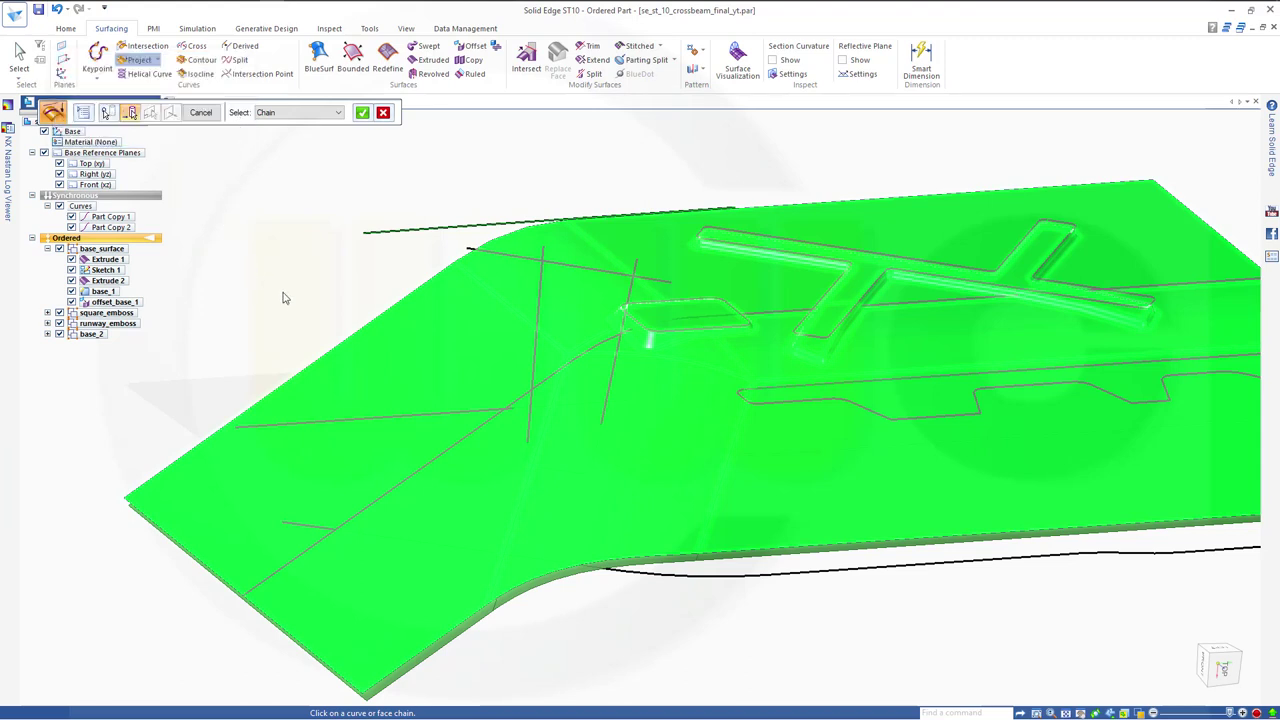
Define the projection direction downward from the planar top of the square emboss and finish the projected curve.
{"action": "right_click", "coordinate": [342, 158]}
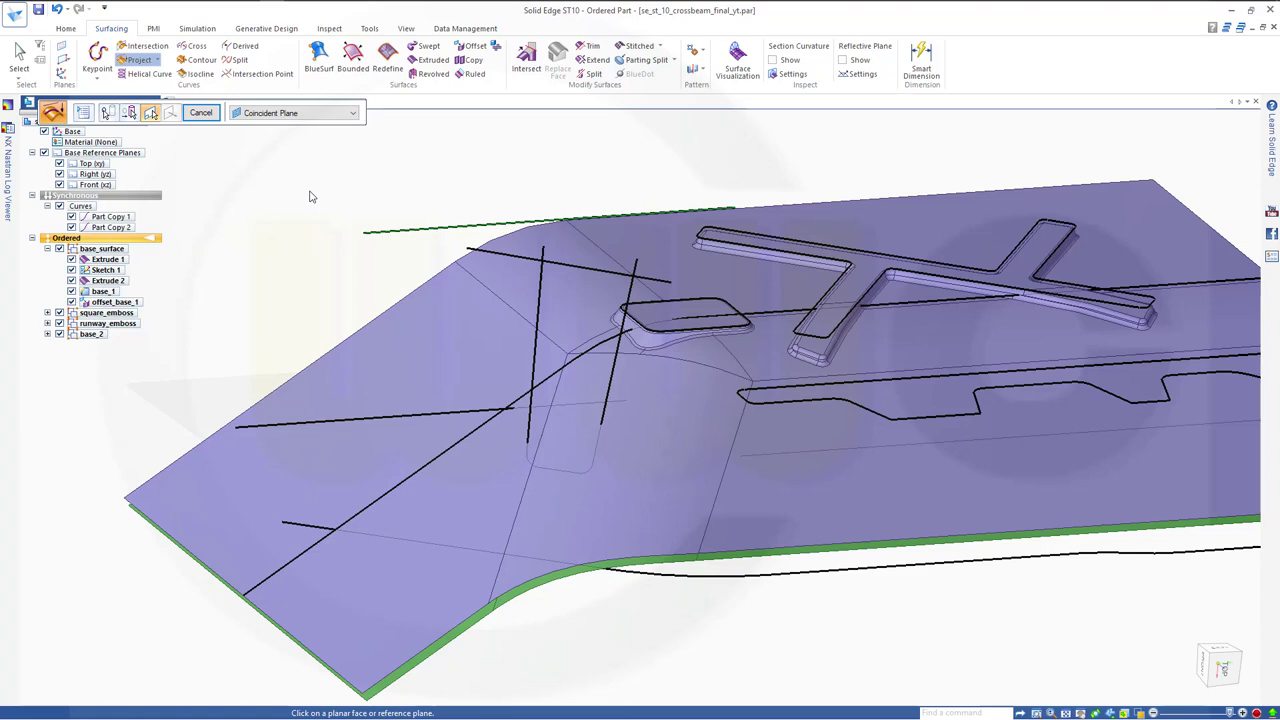
{"action": "left_click", "coordinate": [686, 320]}
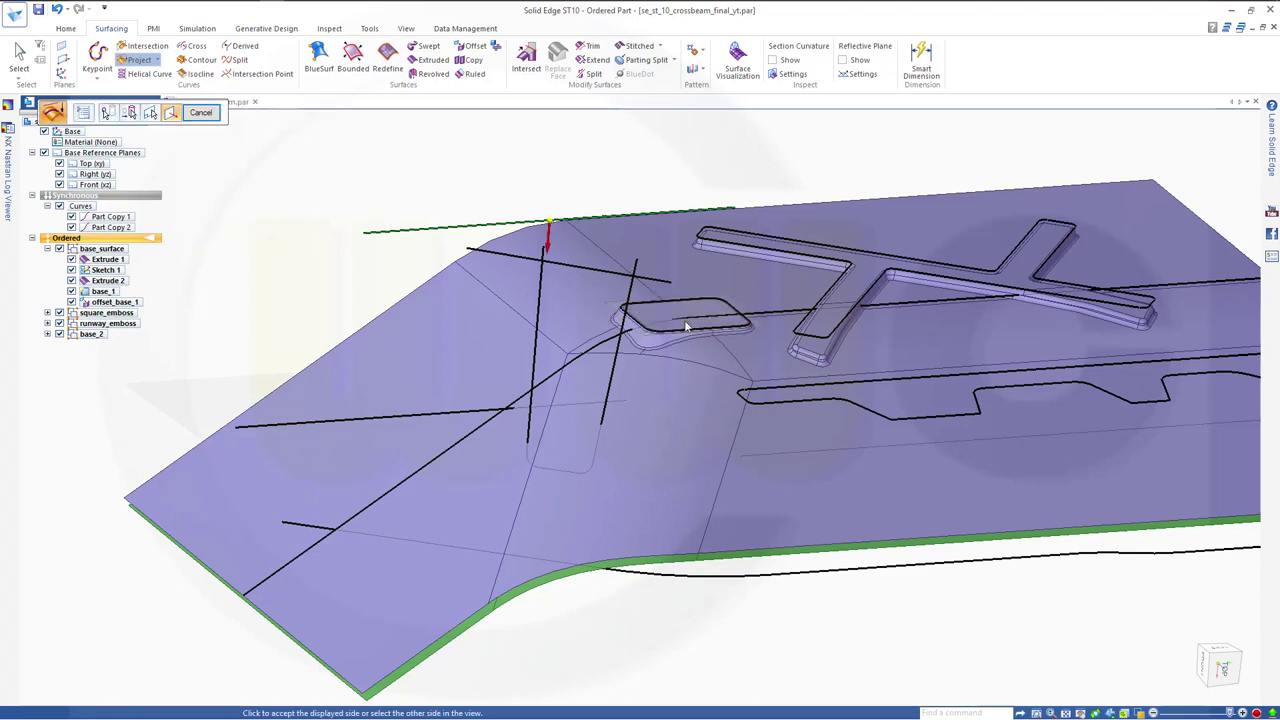
{"action": "left_click", "coordinate": [268, 309]}
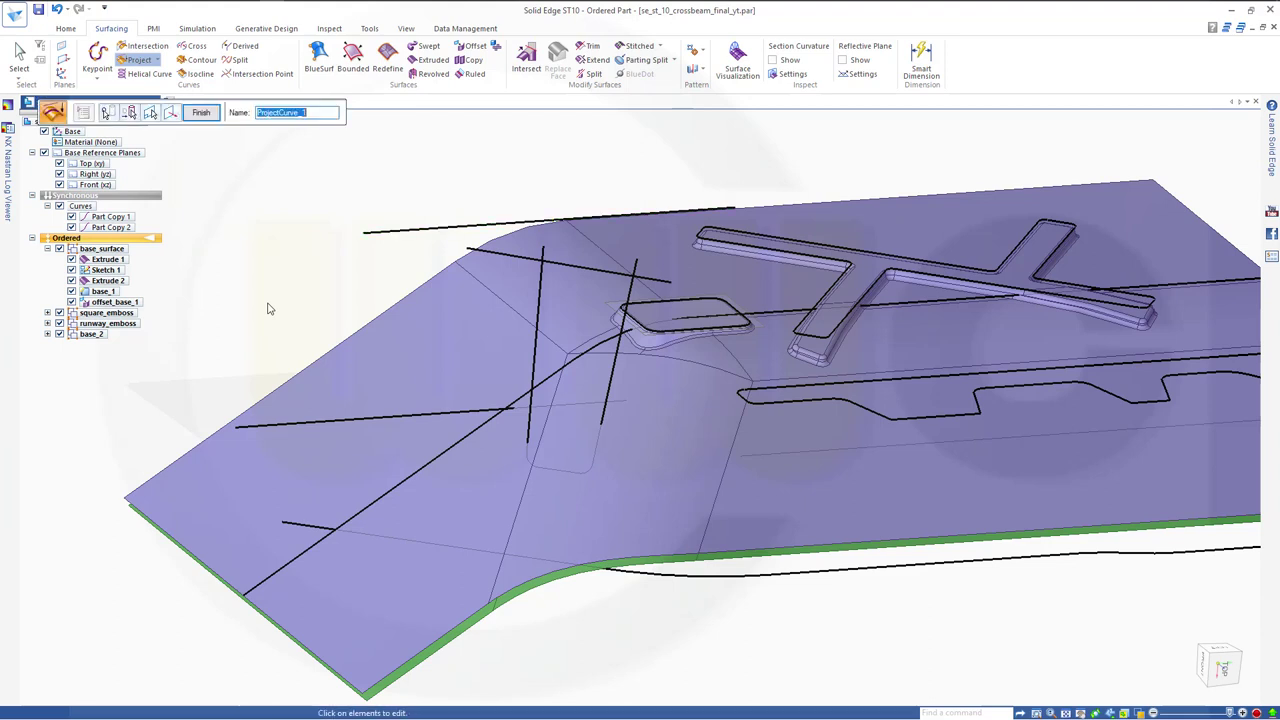
{"action": "left_click", "coordinate": [201, 112]}
{"action": "left_click", "coordinate": [201, 112]}
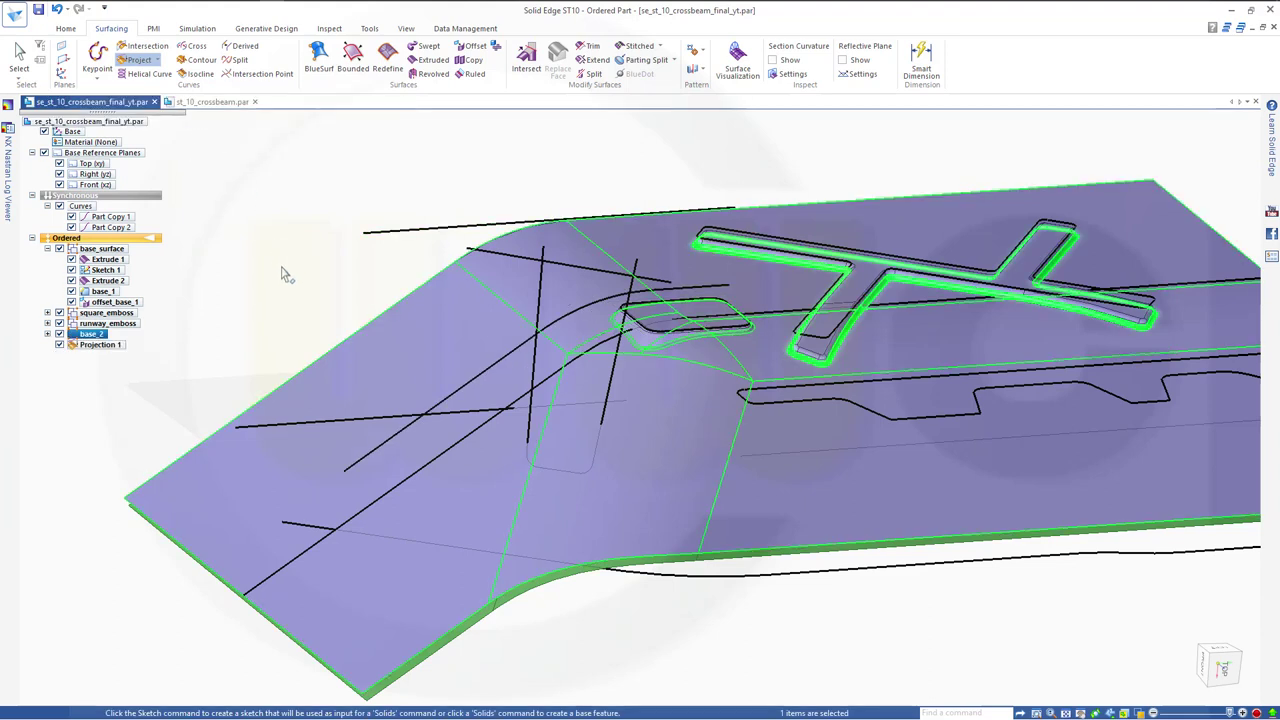
Create a narrow extruded surface from the projected curve with a symmetric extent.
{"action": "middle_click_drag", "start_coordinate": [455, 457], "coordinate": [490, 425]}
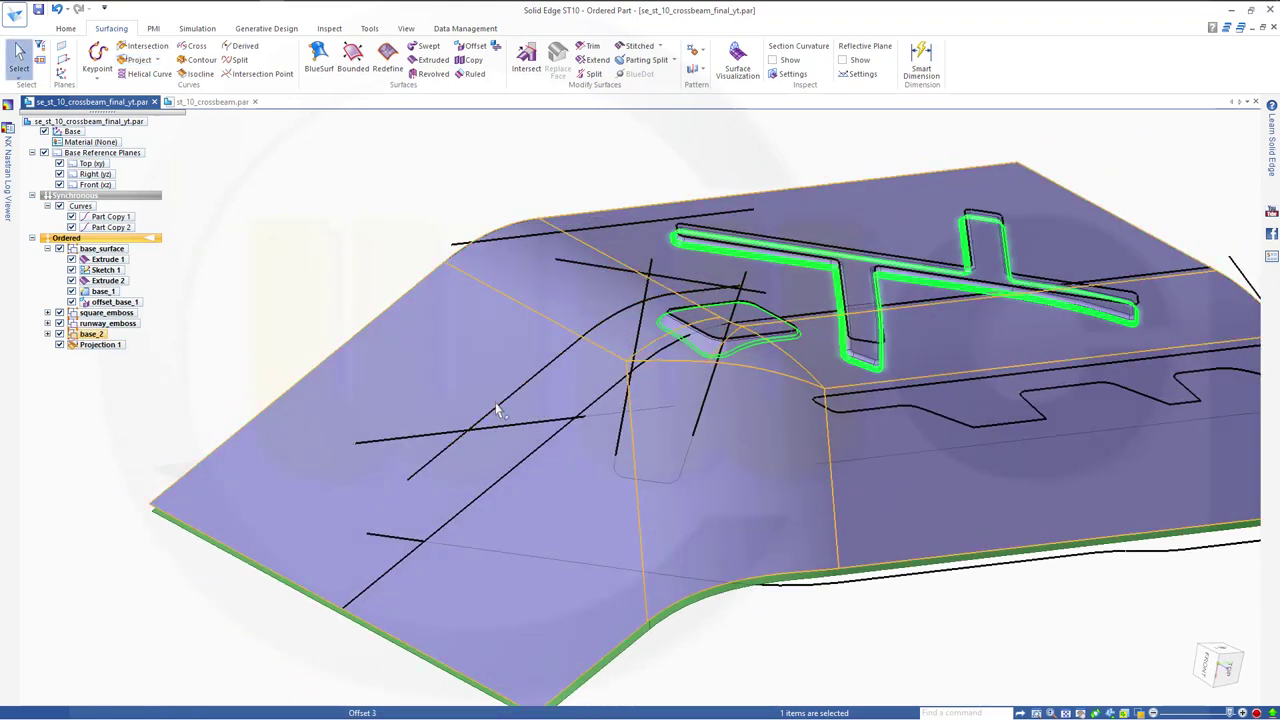
{"action": "left_click", "coordinate": [310, 270]}
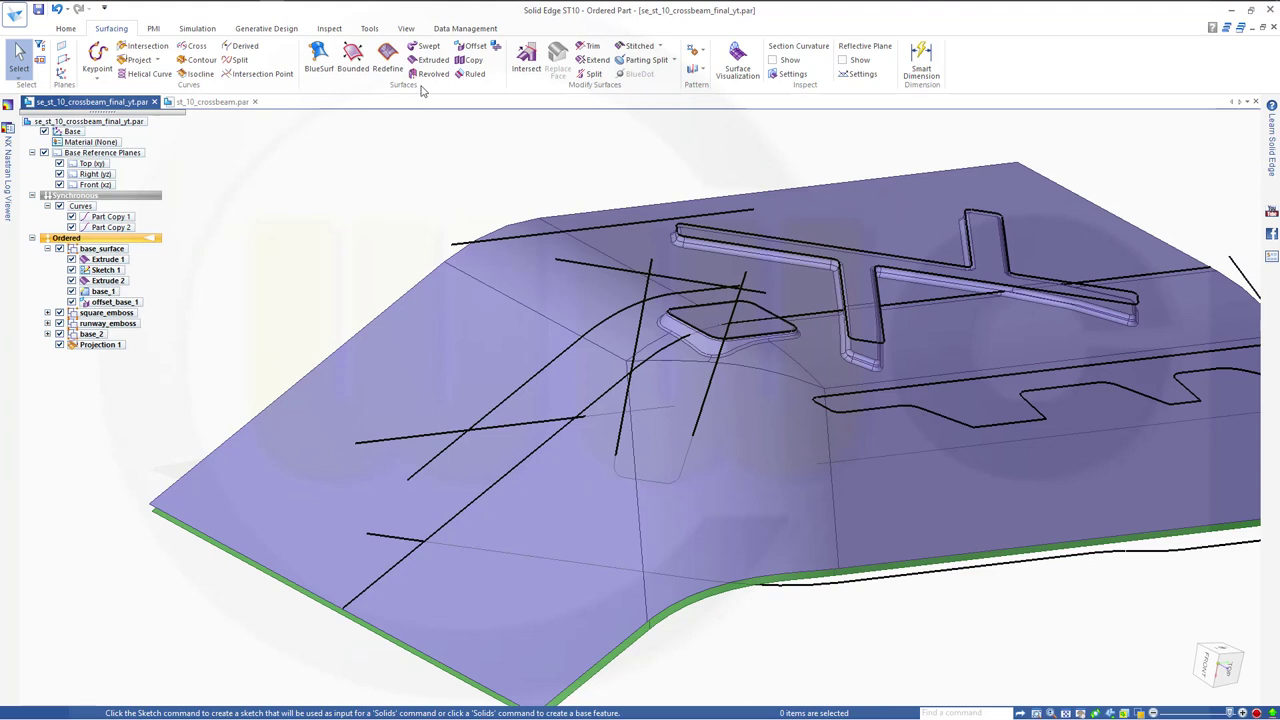
{"action": "left_click", "coordinate": [430, 60]}
{"action": "left_click", "coordinate": [518, 390]}
{"action": "right_click", "coordinate": [270, 230]}
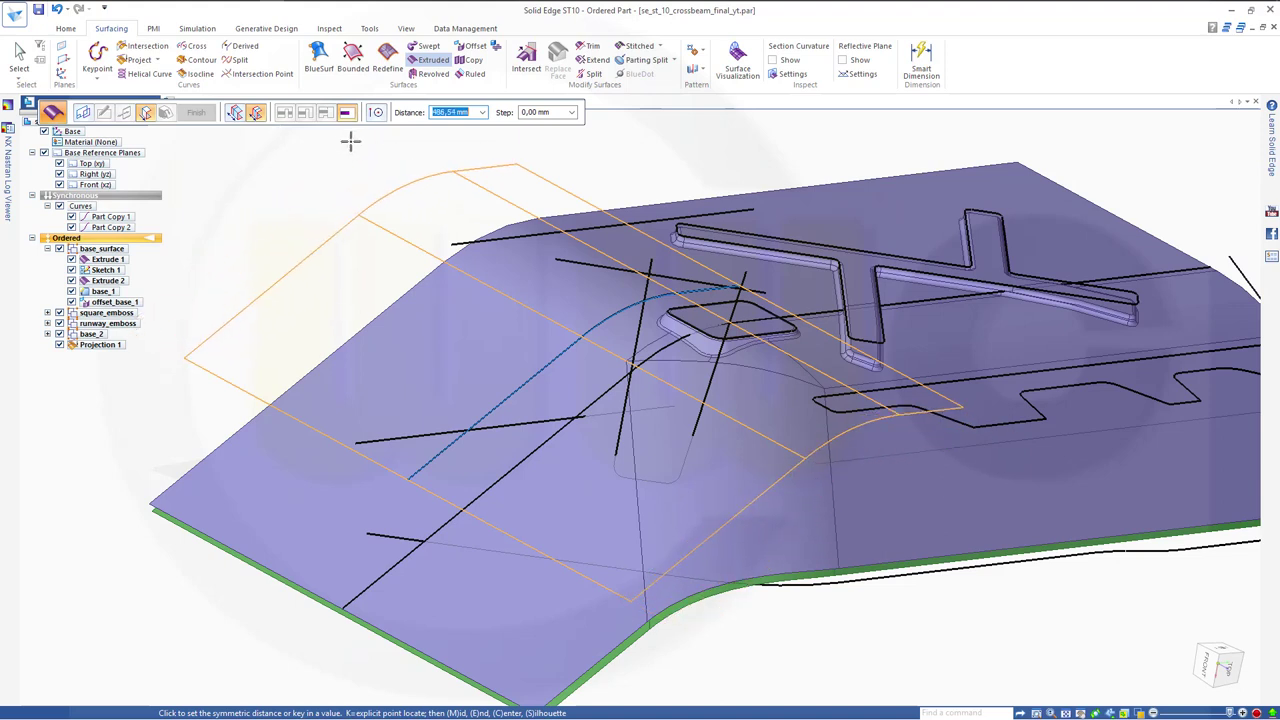
{"action": "left_click", "coordinate": [350, 140]}
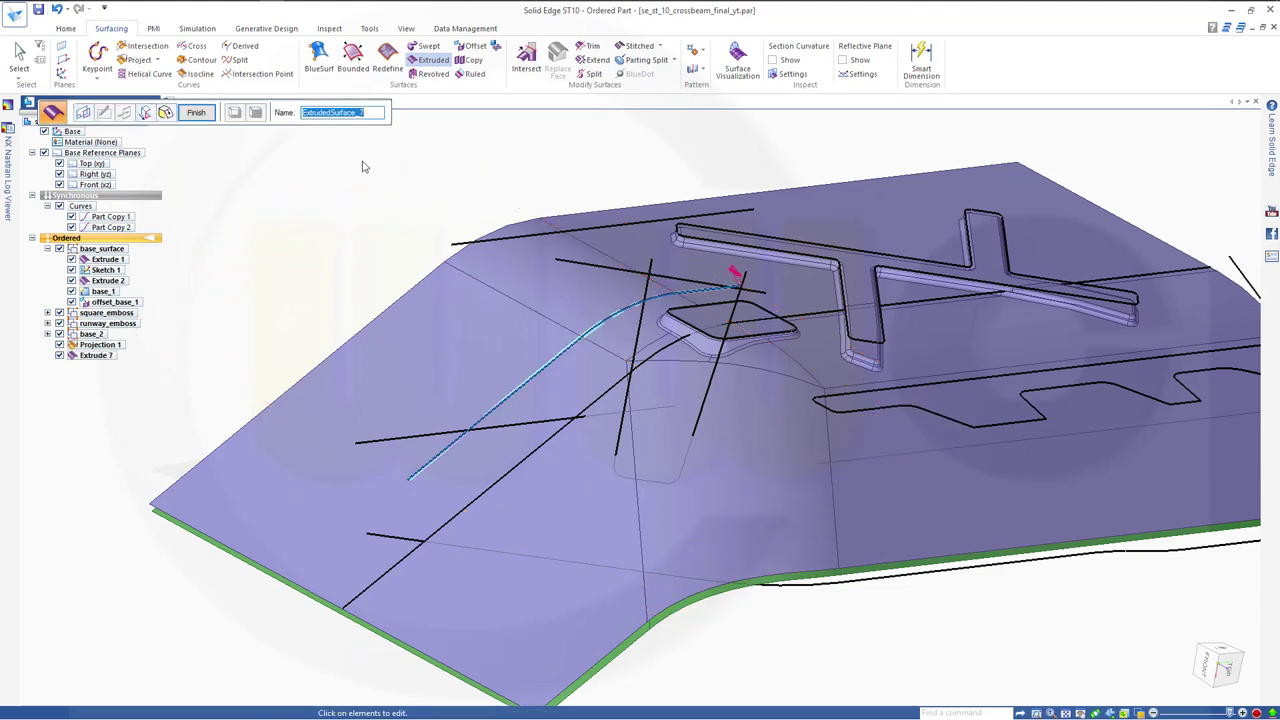
{"action": "left_click", "coordinate": [196, 113]}
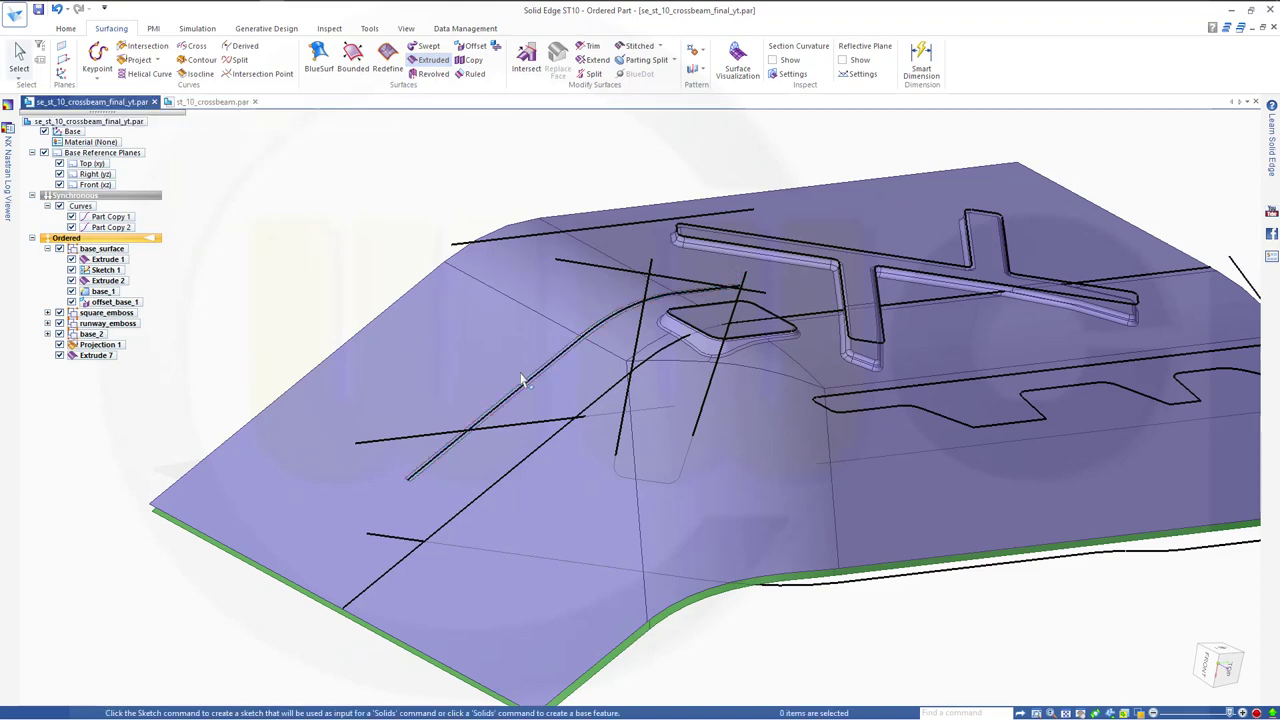
{"action": "scroll", "coordinate": [521, 380], "scroll_direction": "up", "scroll_amount": 5}
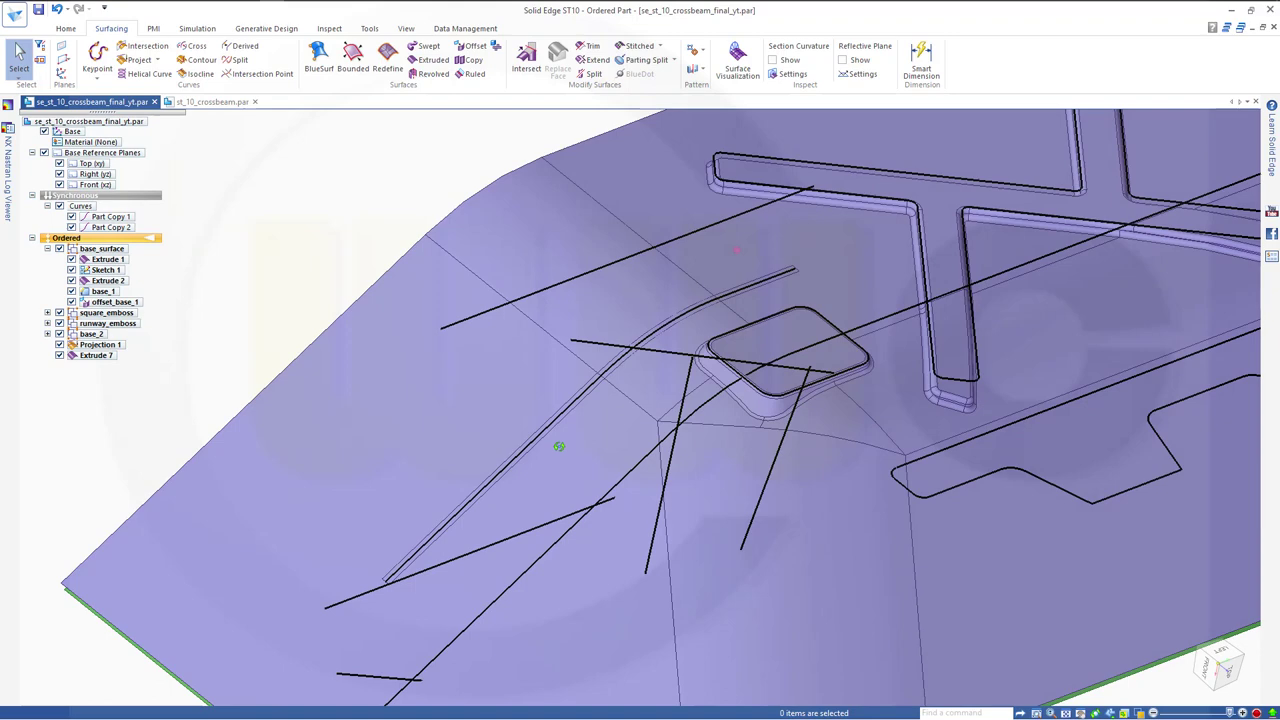
{"action": "middle_click_drag", "start_coordinate": [559, 446], "coordinate": [517, 415]}
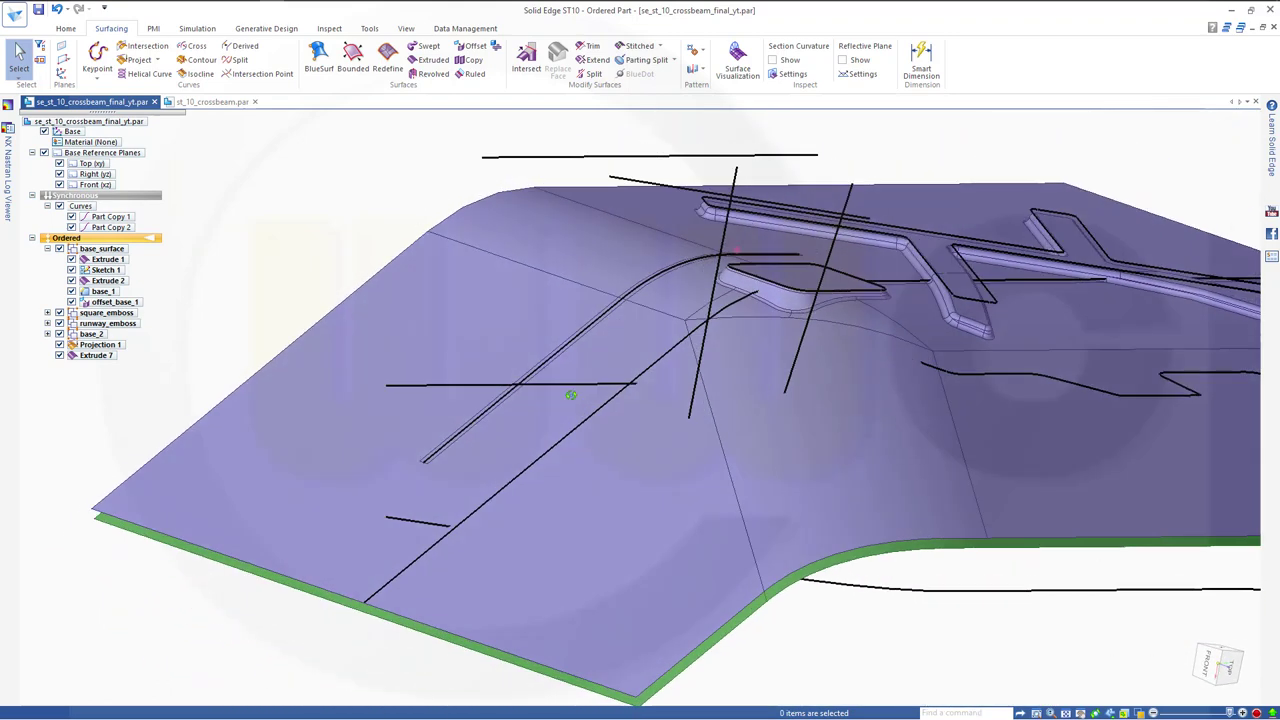
{"action": "scroll", "coordinate": [500, 416], "scroll_direction": "up", "scroll_amount": 2}
{"action": "scroll", "coordinate": [489, 424], "scroll_direction": "down", "scroll_amount": 2}
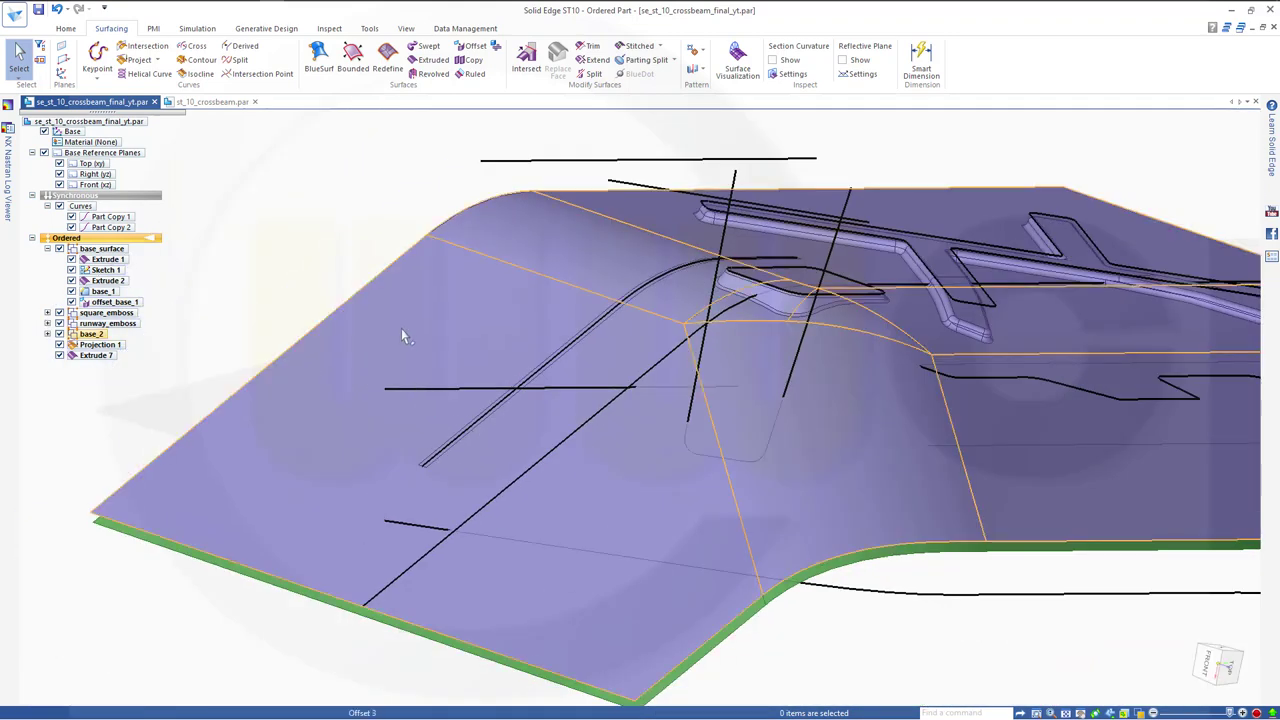
Hide the base and emboss surfaces, including base_2 and offset_base_1, leaving only the narrow extruded strip and the curves displayed.
{"action": "left_click", "coordinate": [59, 334]}
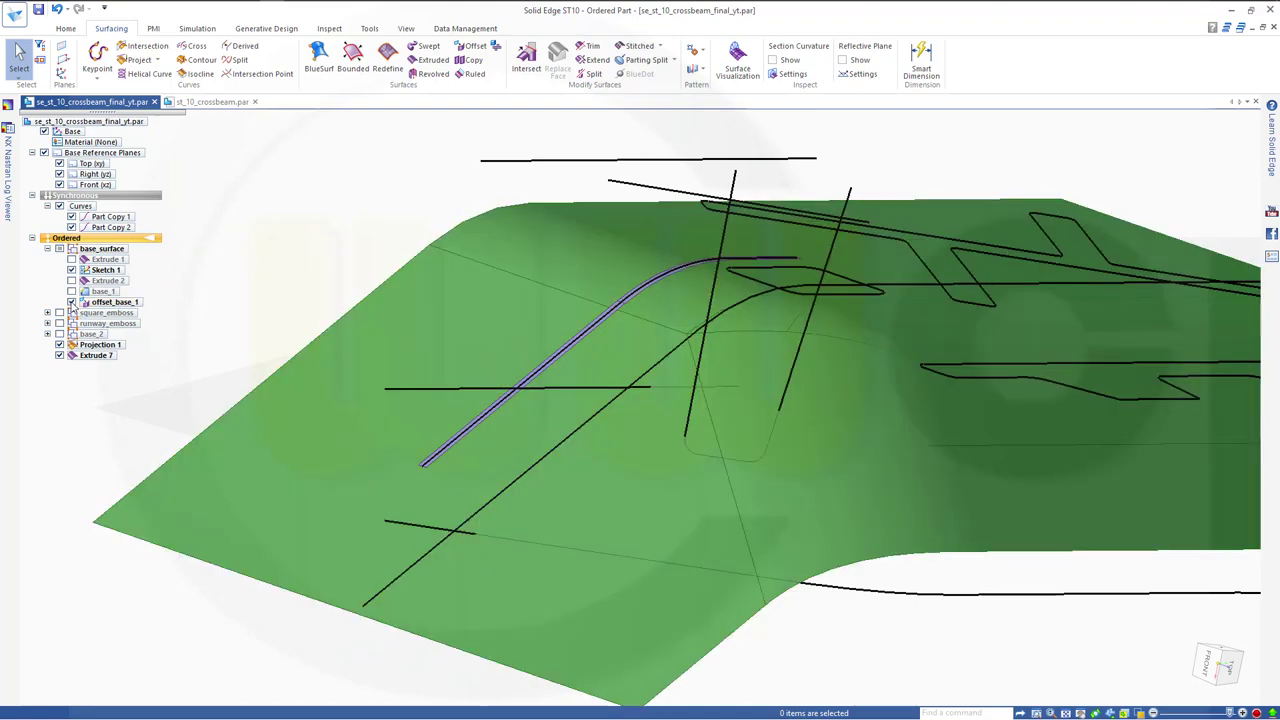
{"action": "left_click", "coordinate": [71, 302]}
{"action": "middle_click_drag", "start_coordinate": [338, 320], "coordinate": [455, 422]}
{"action": "scroll", "coordinate": [540, 446], "scroll_direction": "down", "scroll_amount": 1}
{"action": "scroll", "coordinate": [523, 449], "scroll_direction": "up", "scroll_amount": 2}
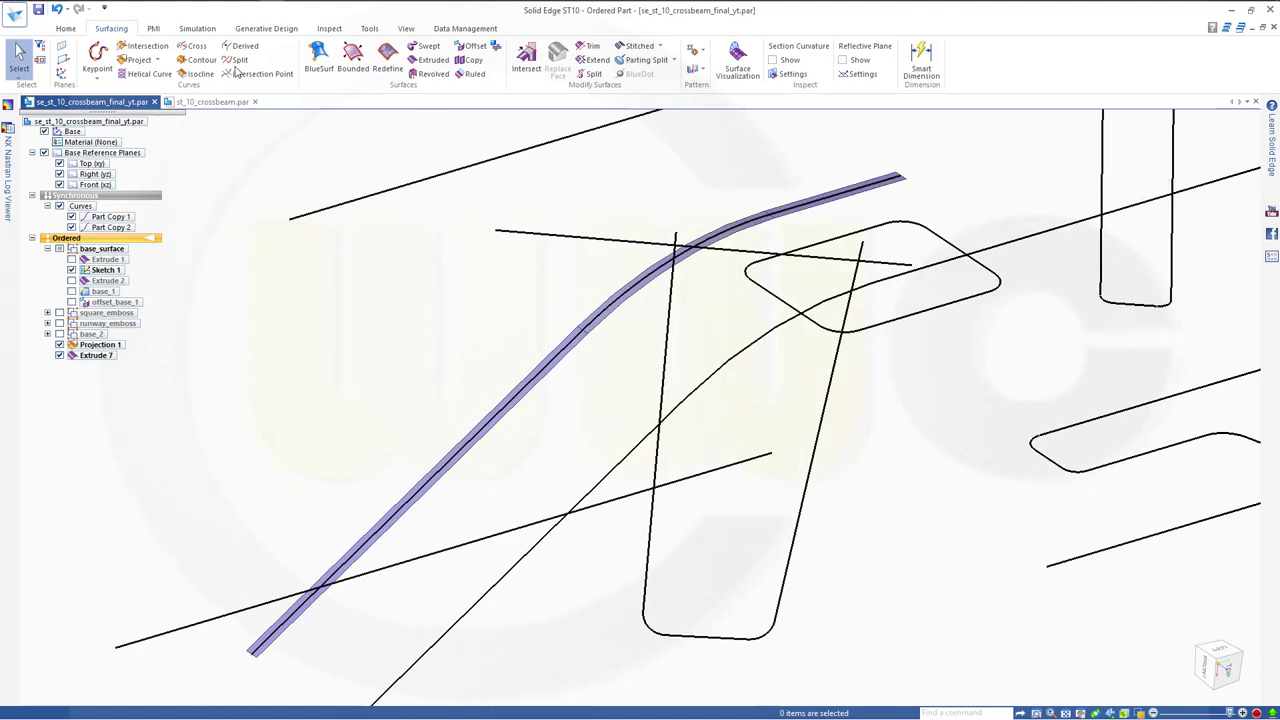
Offset the narrow extruded strip upward by 6 mm, selecting it as a whole body.
{"action": "left_click", "coordinate": [474, 50]}
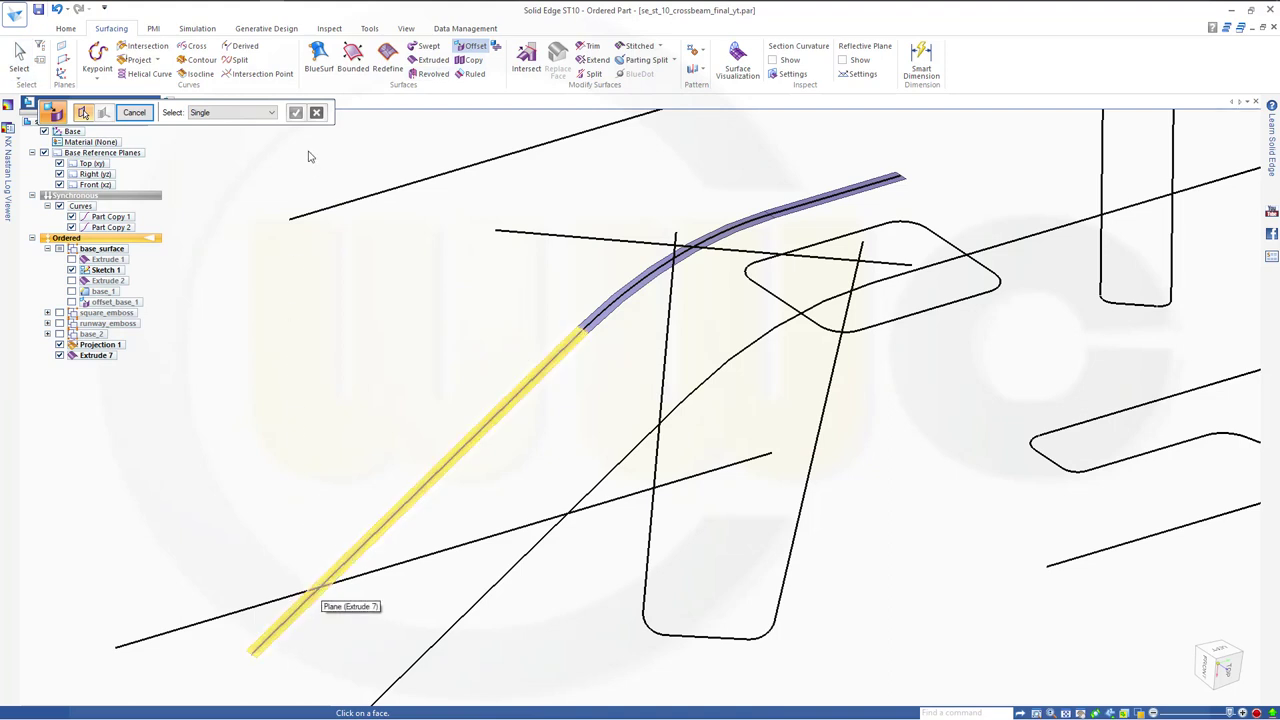
{"action": "left_click", "coordinate": [272, 114]}
{"action": "left_click", "coordinate": [231, 151]}
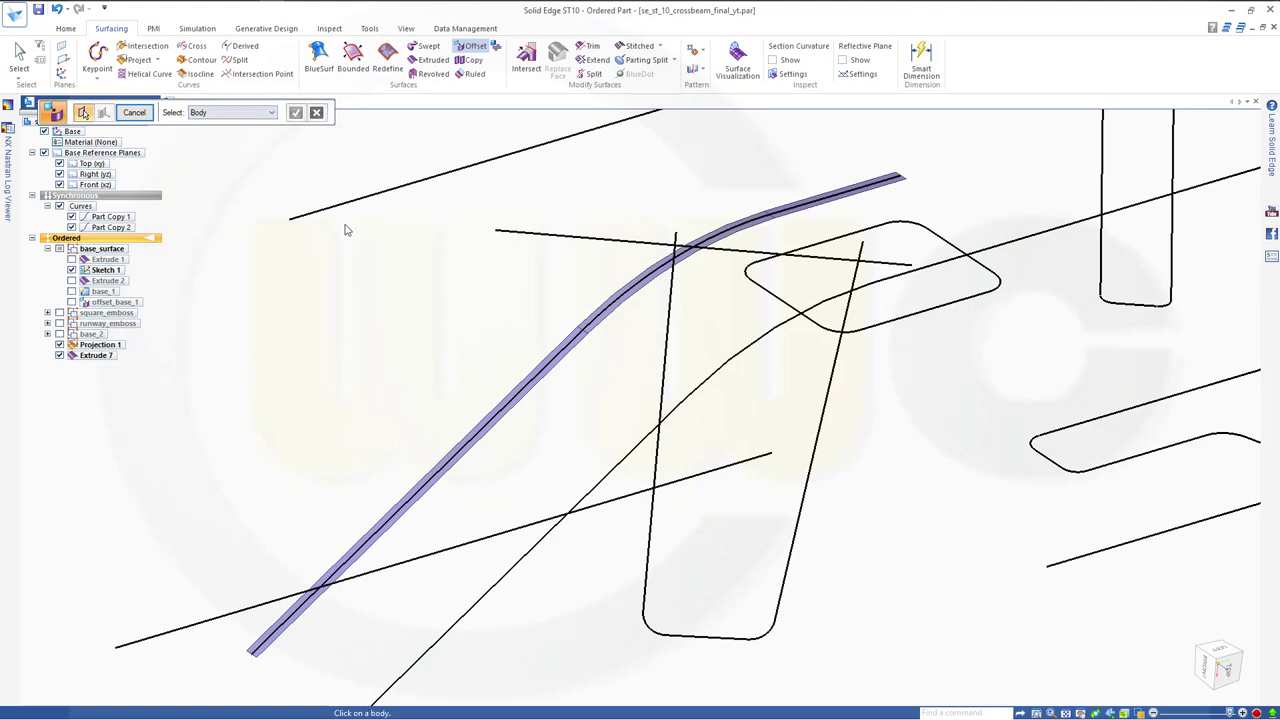
{"action": "left_click", "coordinate": [394, 527]}
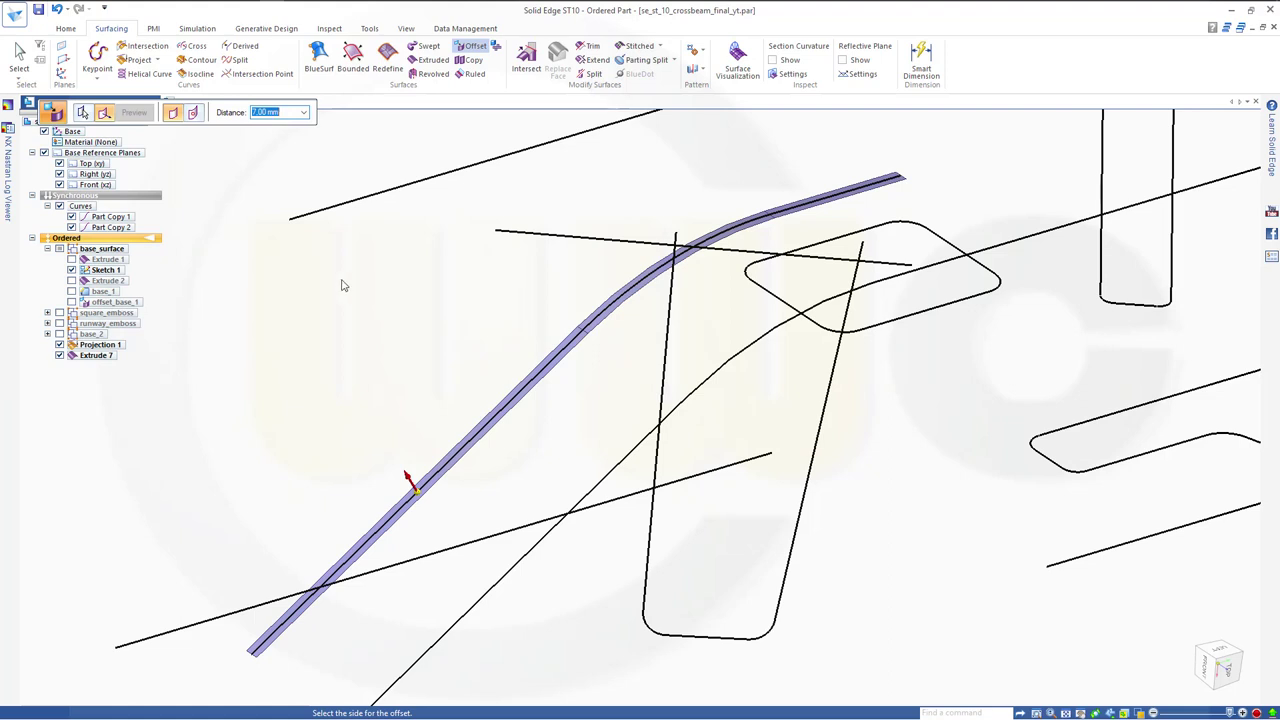
{"action": "type", "text": "6"}
{"action": "key", "text": "Return"}
{"action": "left_click", "coordinate": [270, 258]}
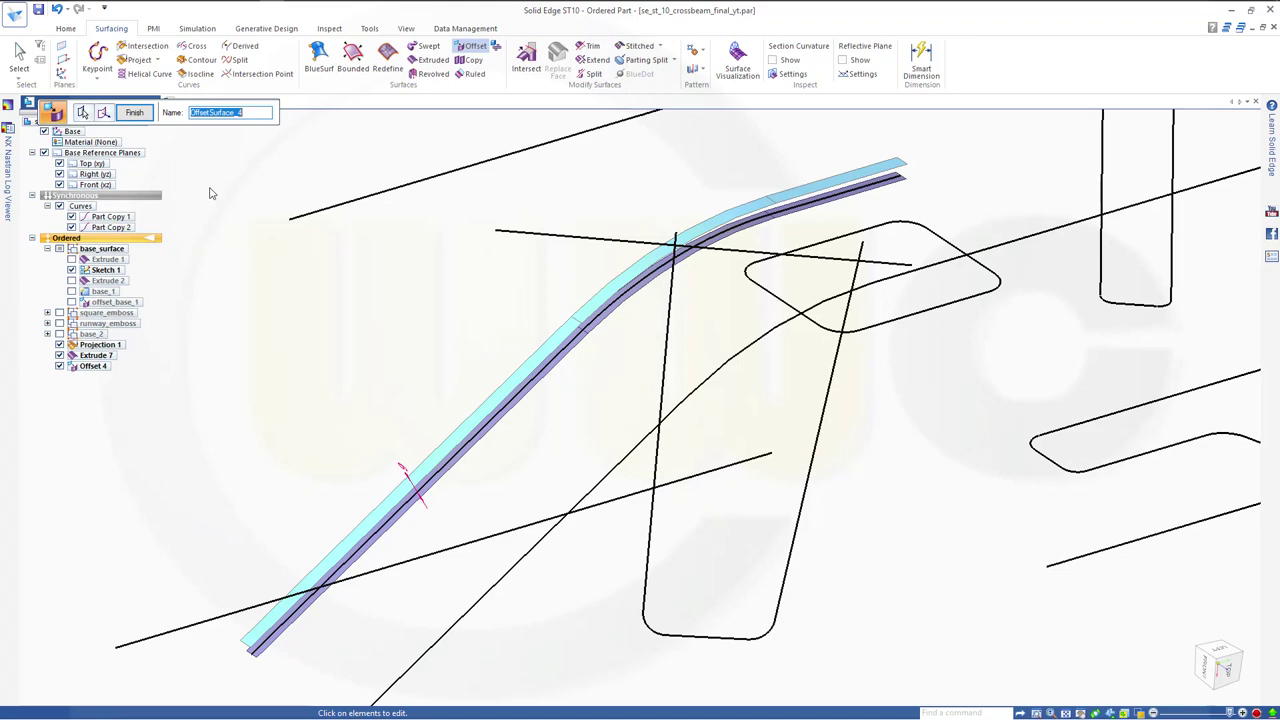
{"action": "left_click", "coordinate": [134, 112]}
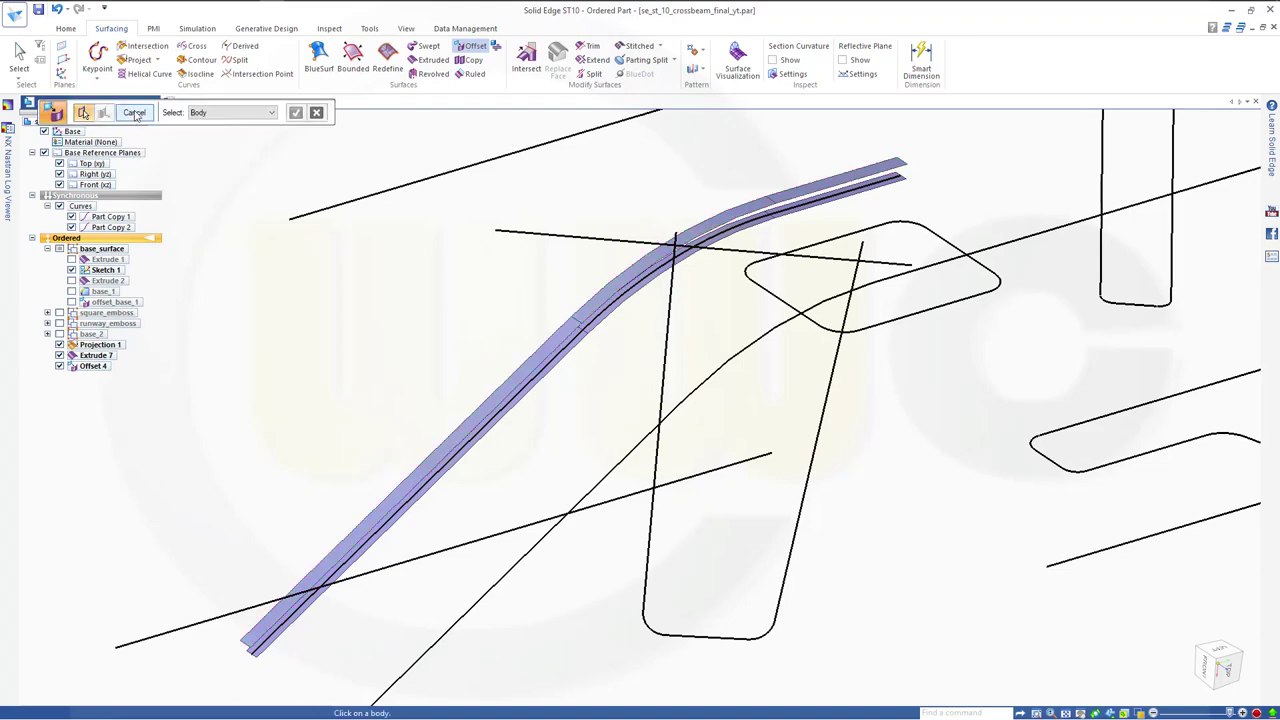
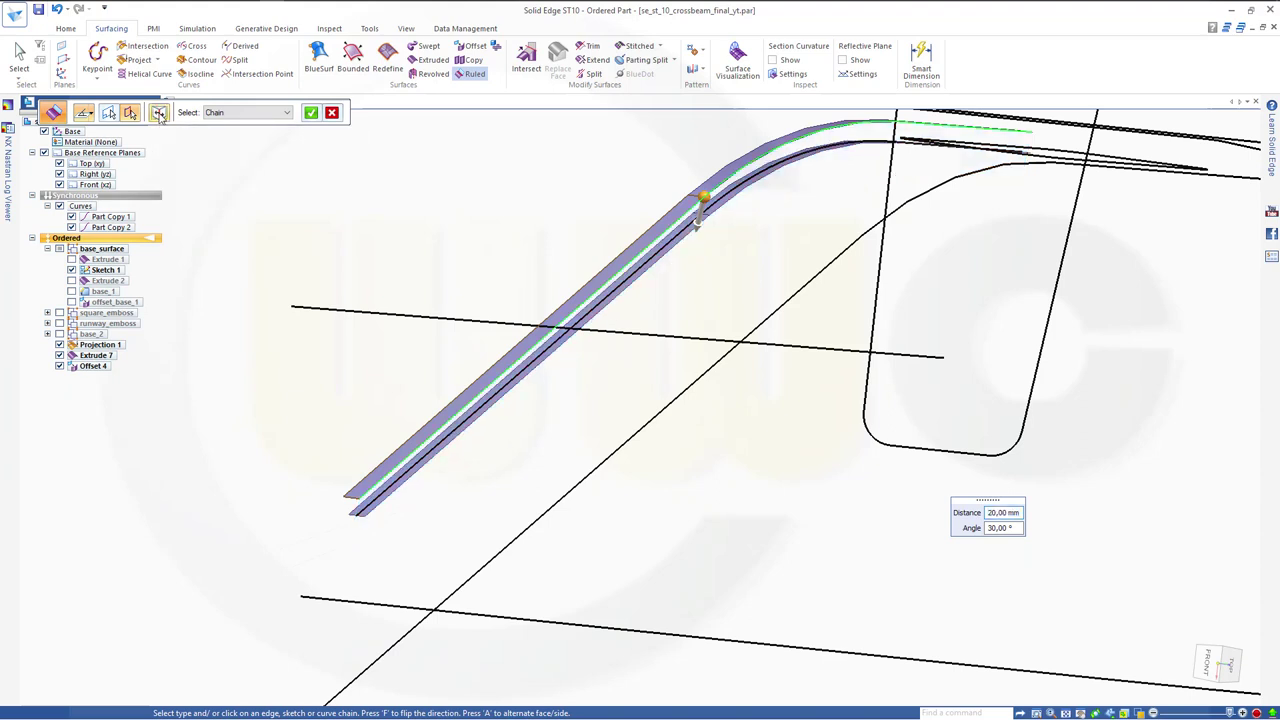
Create a tapered ruled surface 20 mm long at 30° along one long edge of the offset strip, sloping outward and downward.
{"action": "left_click", "coordinate": [158, 113]}
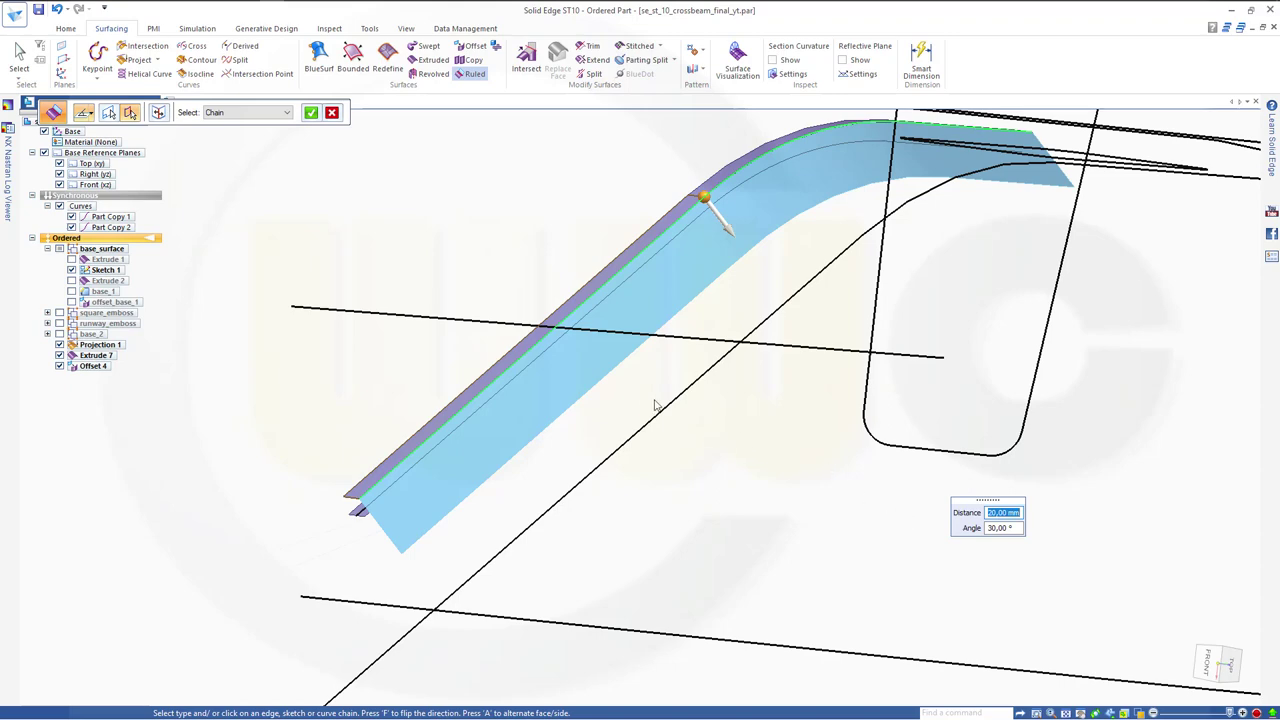
{"action": "middle_click_drag", "start_coordinate": [655, 405], "coordinate": [722, 358]}
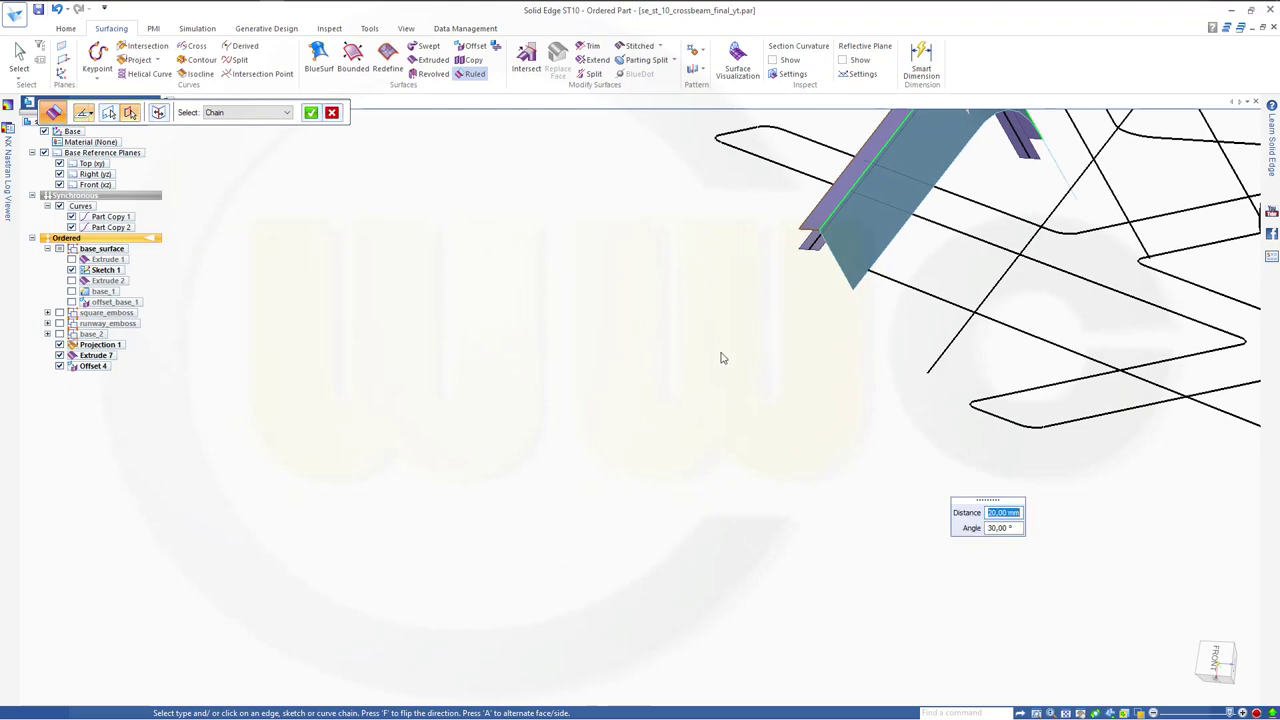
{"action": "middle_click_drag", "start_coordinate": [756, 314], "coordinate": [760, 546]}
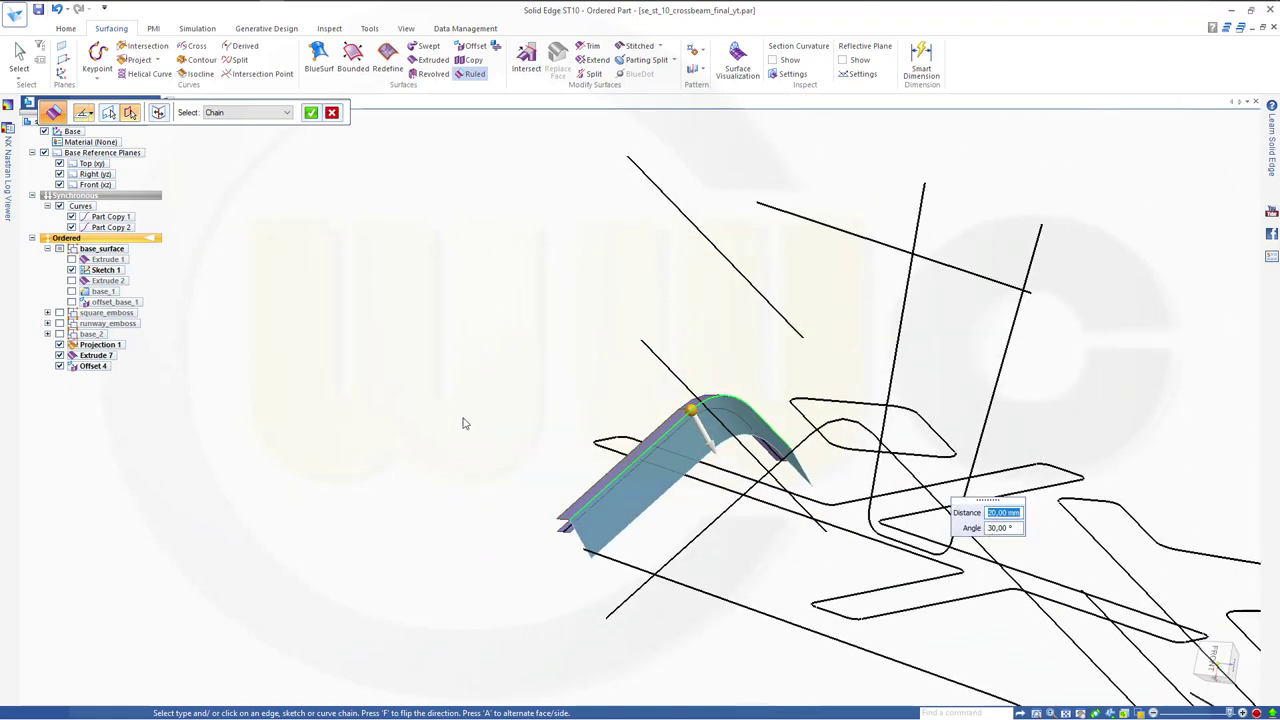
{"action": "left_click", "coordinate": [311, 113]}
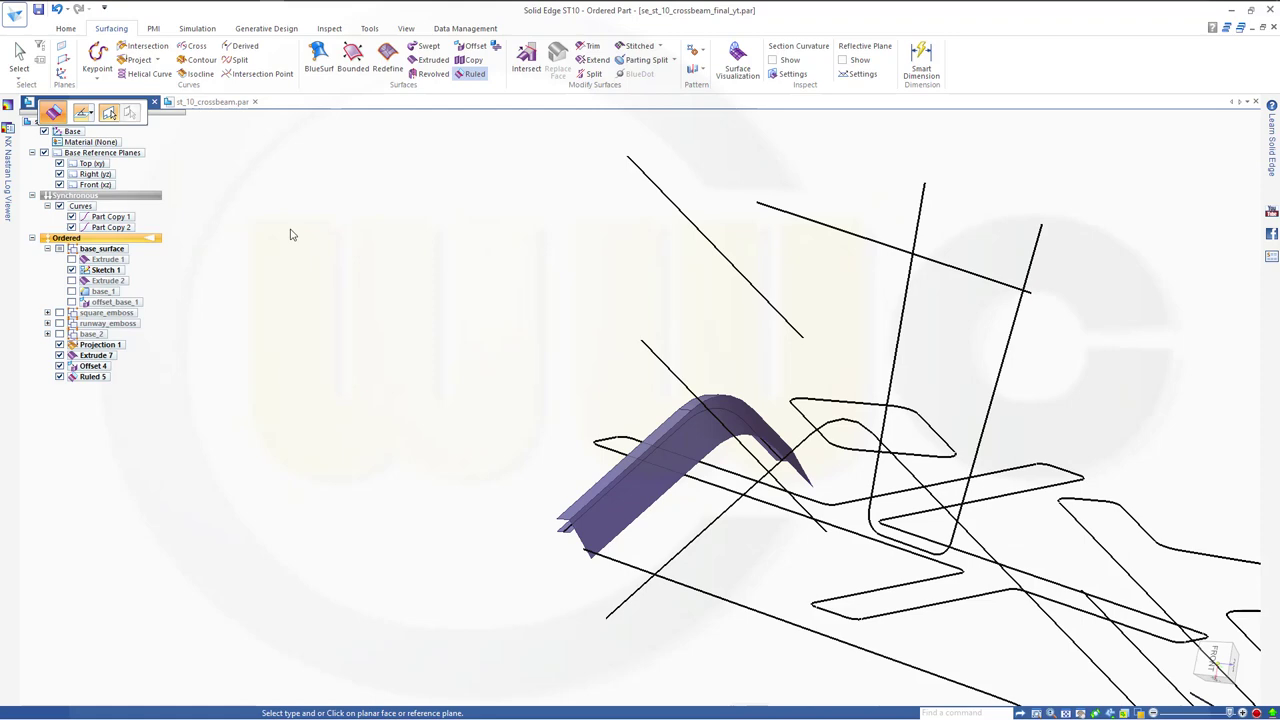
Create a matching tapered ruled surface along the opposite long edge of the offset strip, sloping outward and downward.
{"action": "middle_click_drag", "start_coordinate": [400, 305], "coordinate": [527, 378]}
{"action": "left_click", "coordinate": [778, 605]}
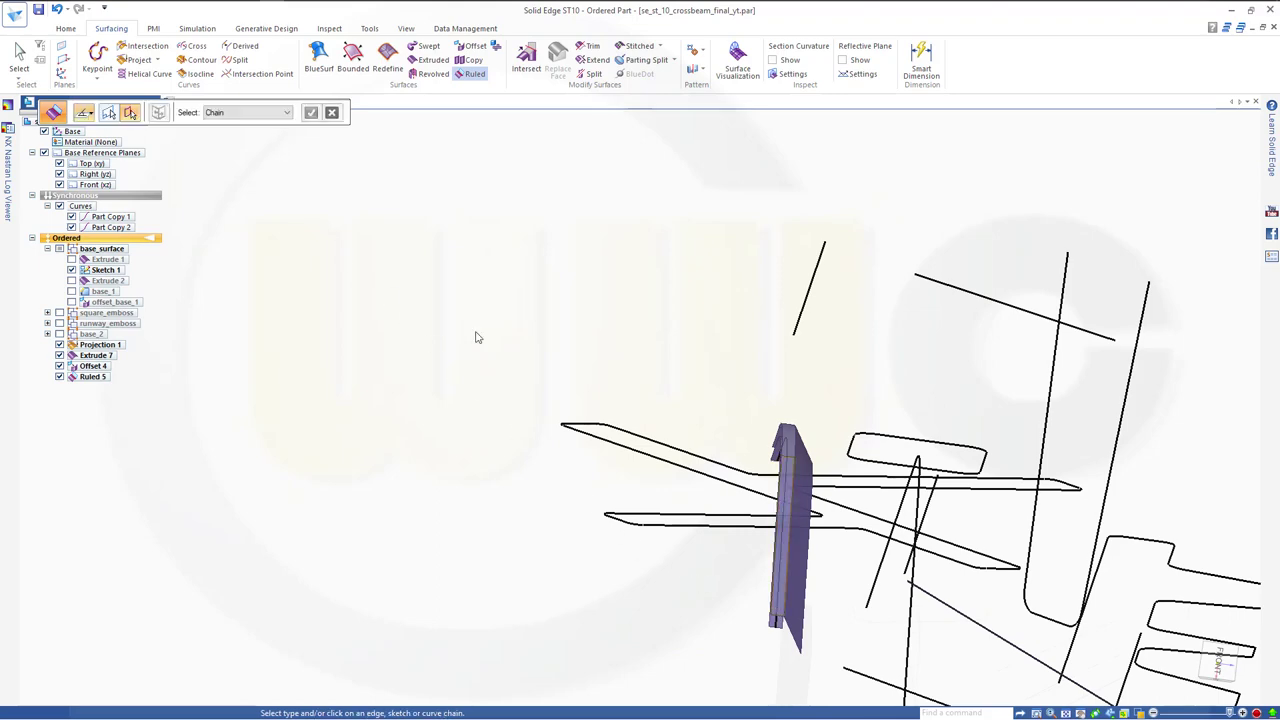
{"action": "middle_click_drag", "start_coordinate": [634, 411], "coordinate": [697, 478]}
{"action": "scroll", "coordinate": [790, 573], "scroll_direction": "up", "scroll_amount": 5}
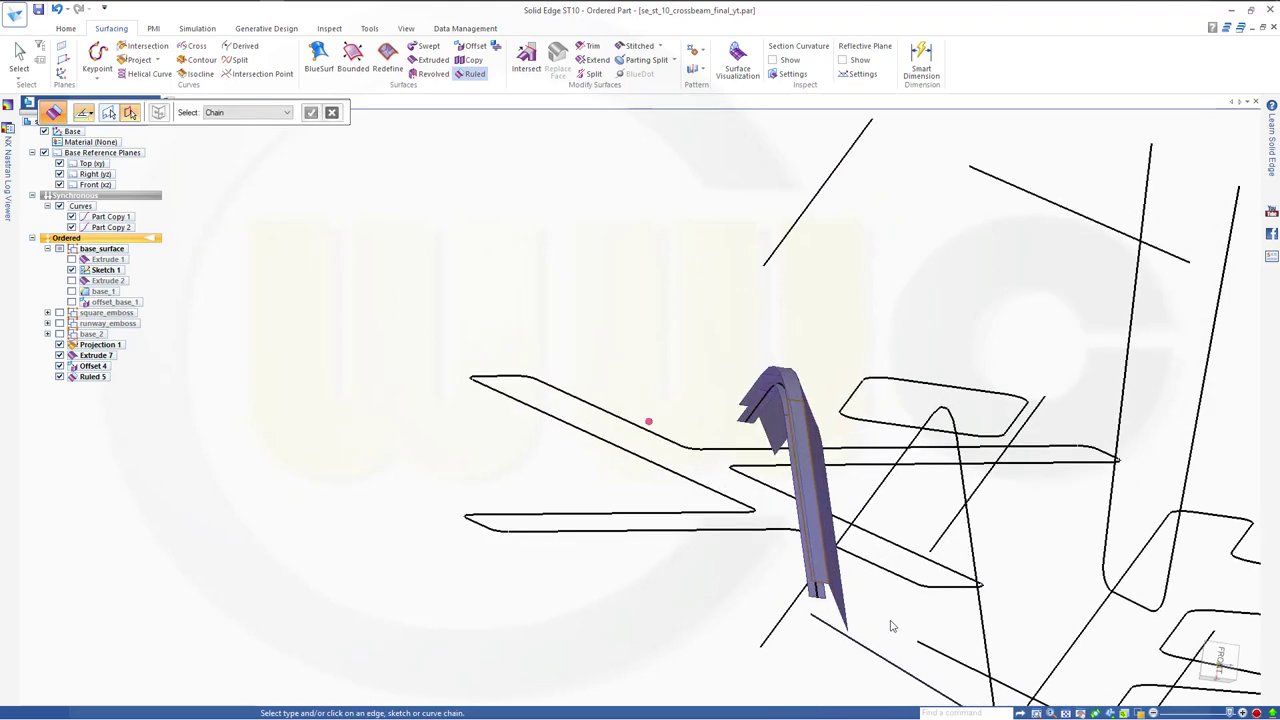
{"action": "scroll", "coordinate": [820, 601], "scroll_direction": "up", "scroll_amount": 2}
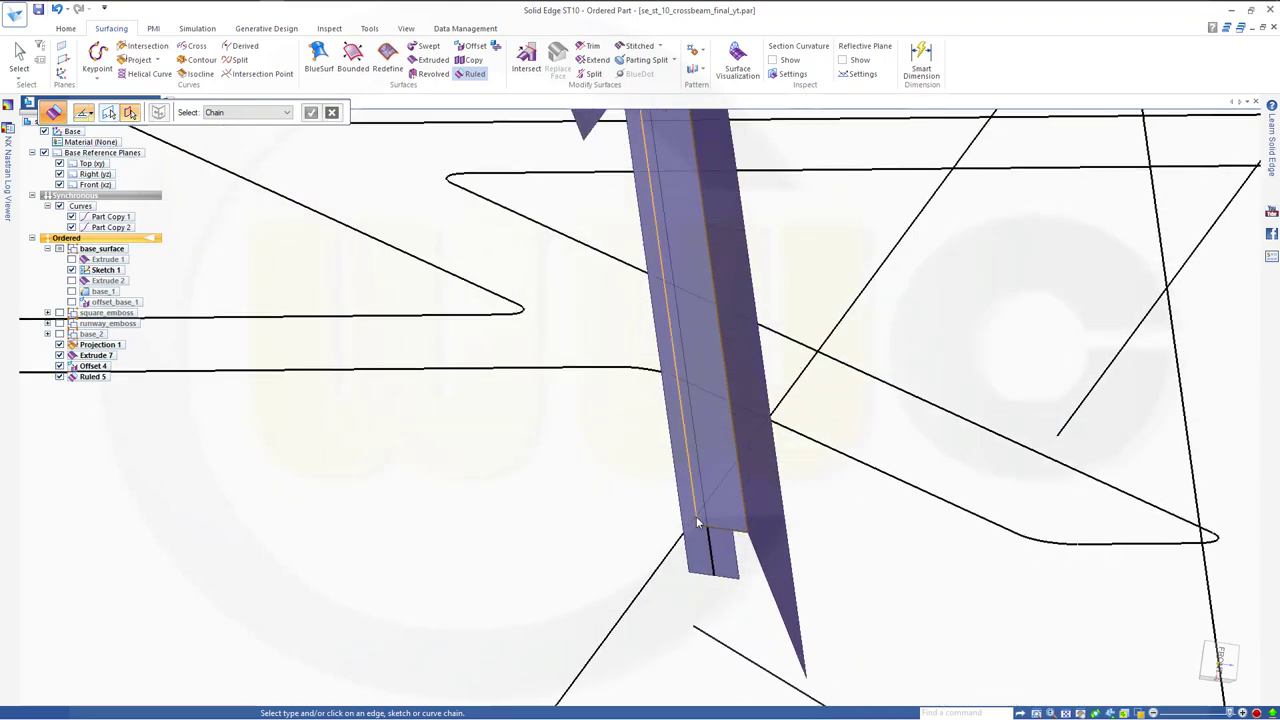
{"action": "left_click", "coordinate": [697, 522]}
{"action": "scroll", "coordinate": [432, 383], "scroll_direction": "down", "scroll_amount": 5}
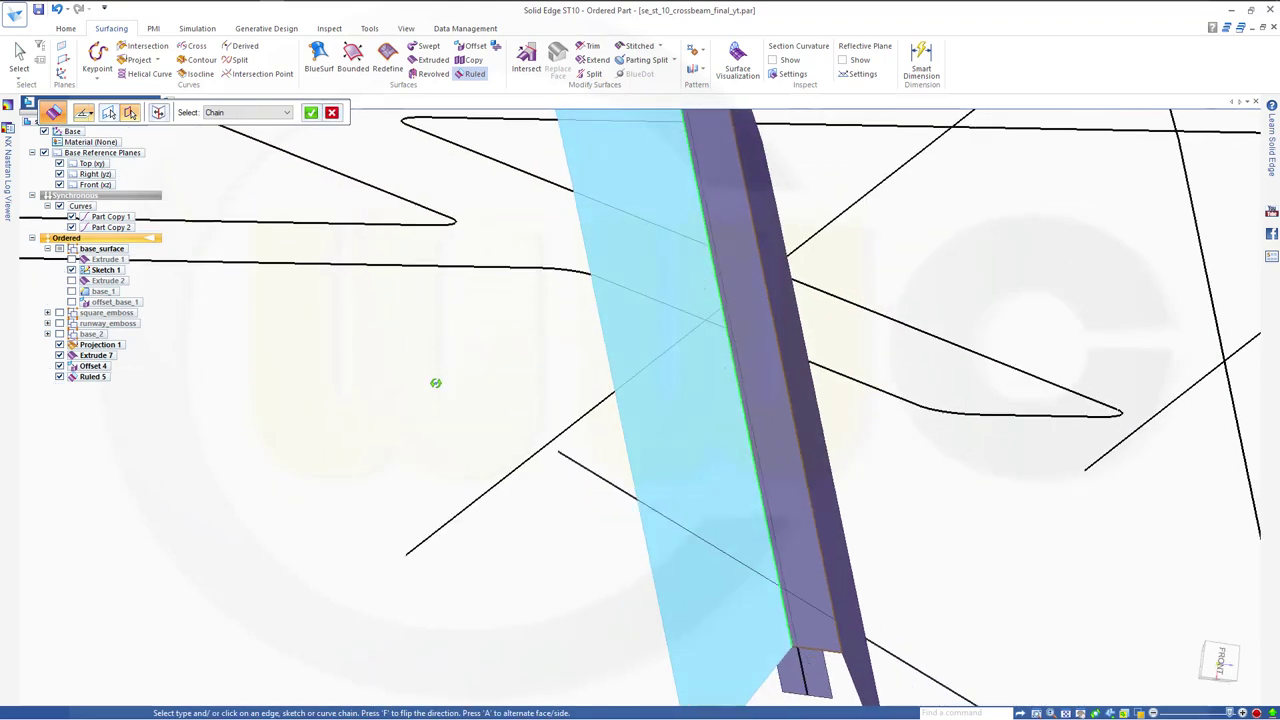
{"action": "middle_click_drag", "start_coordinate": [349, 370], "coordinate": [289, 366]}
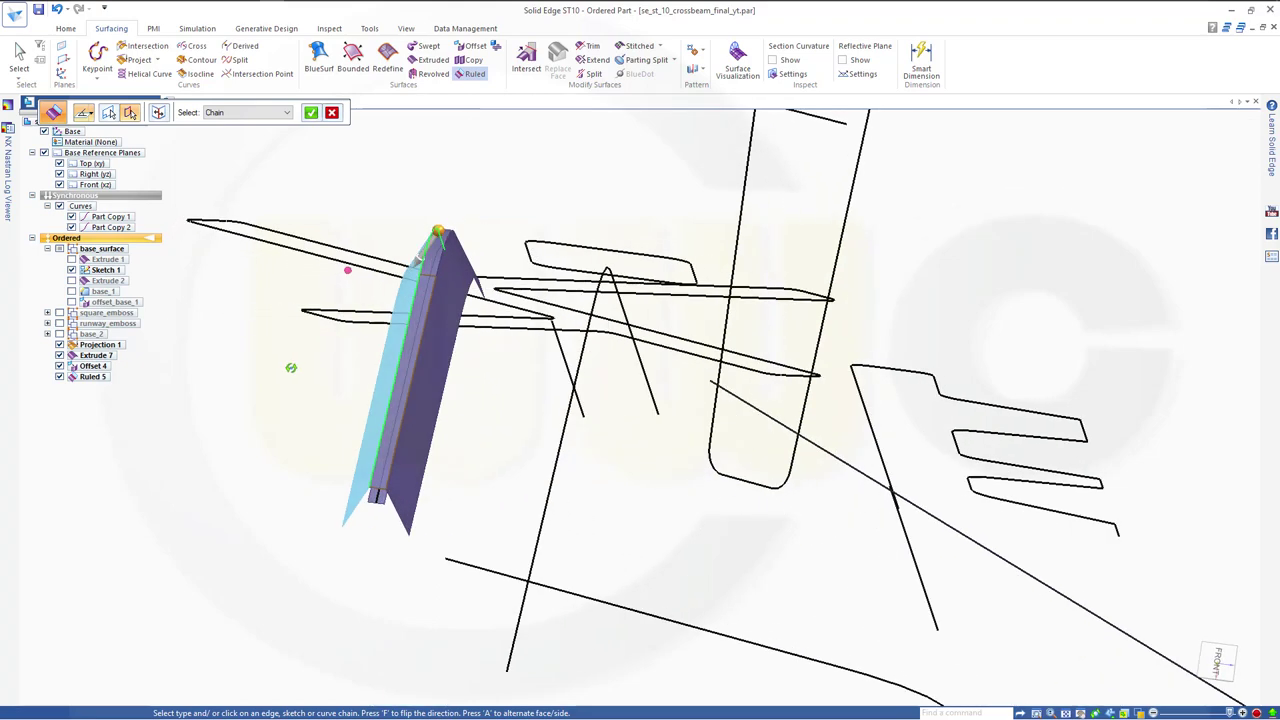
{"action": "left_click", "coordinate": [314, 113]}
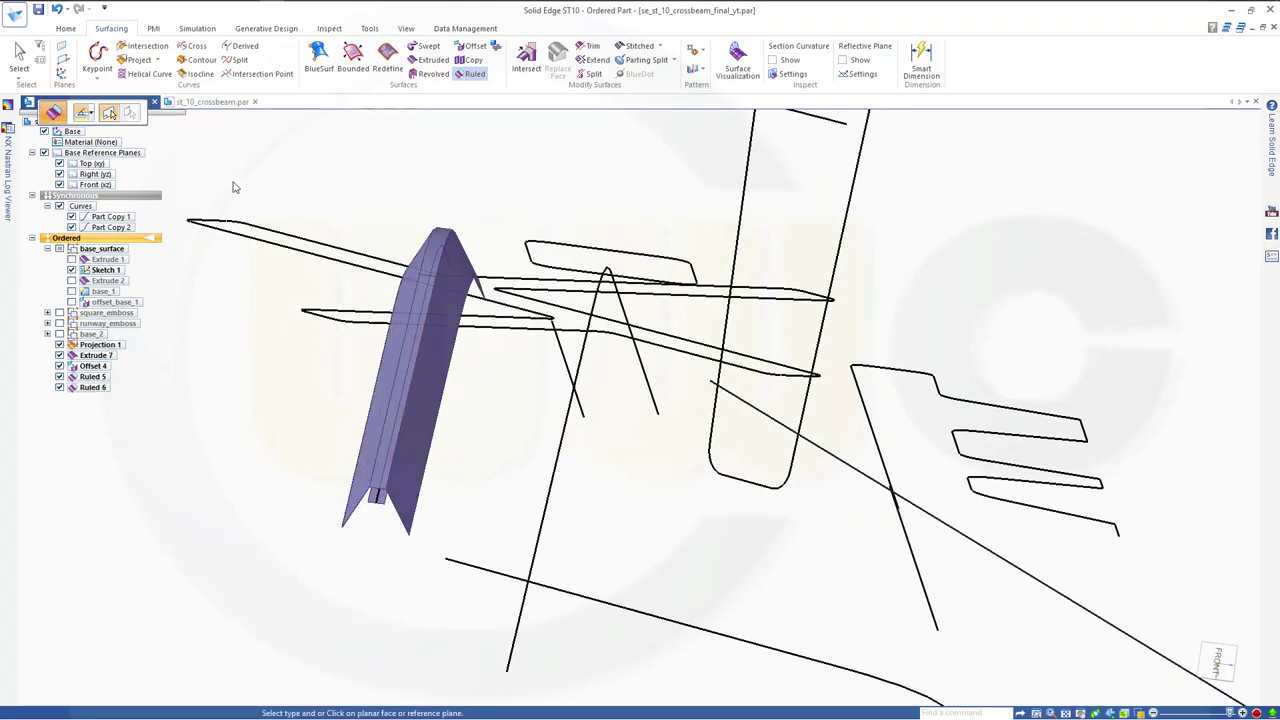
Examine the offset strip and its two ruled side walls from several angles, keeping the part open and leaving the Ruled command.
{"action": "middle_click_drag", "start_coordinate": [313, 318], "coordinate": [514, 491]}
{"action": "middle_click_drag", "start_coordinate": [440, 463], "coordinate": [440, 449]}
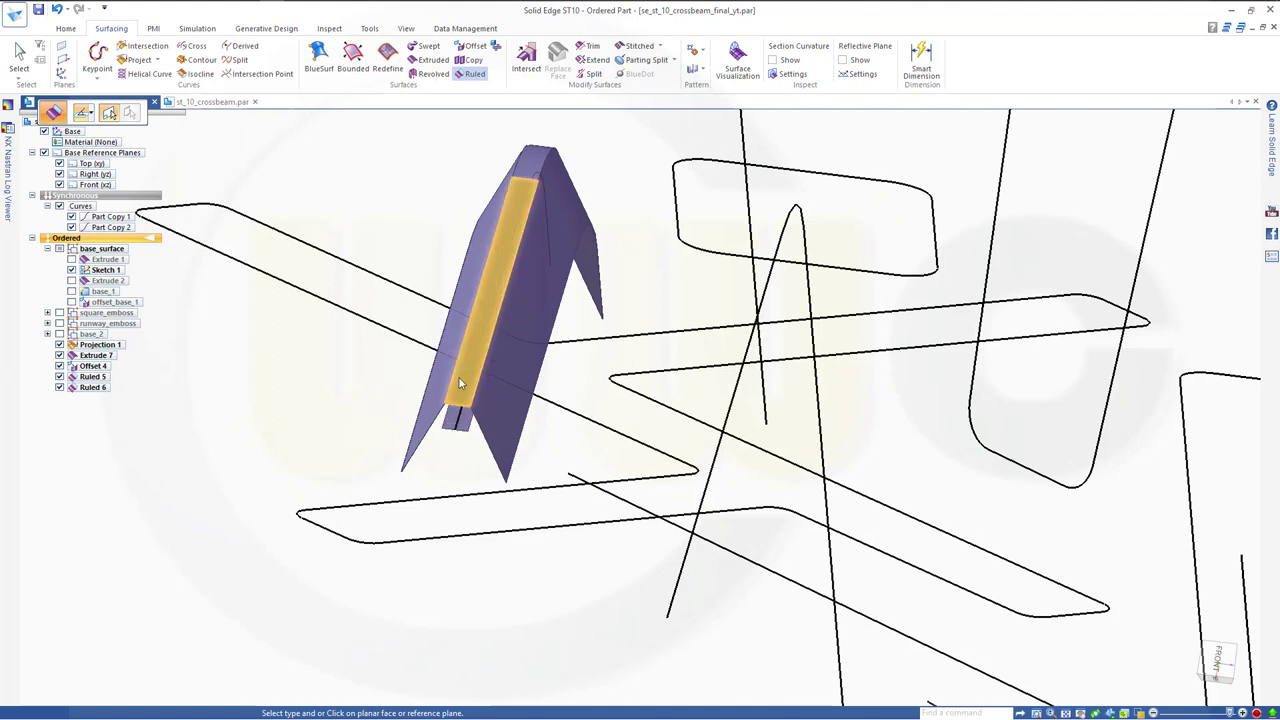
{"action": "middle_click_drag", "start_coordinate": [480, 453], "coordinate": [470, 425]}
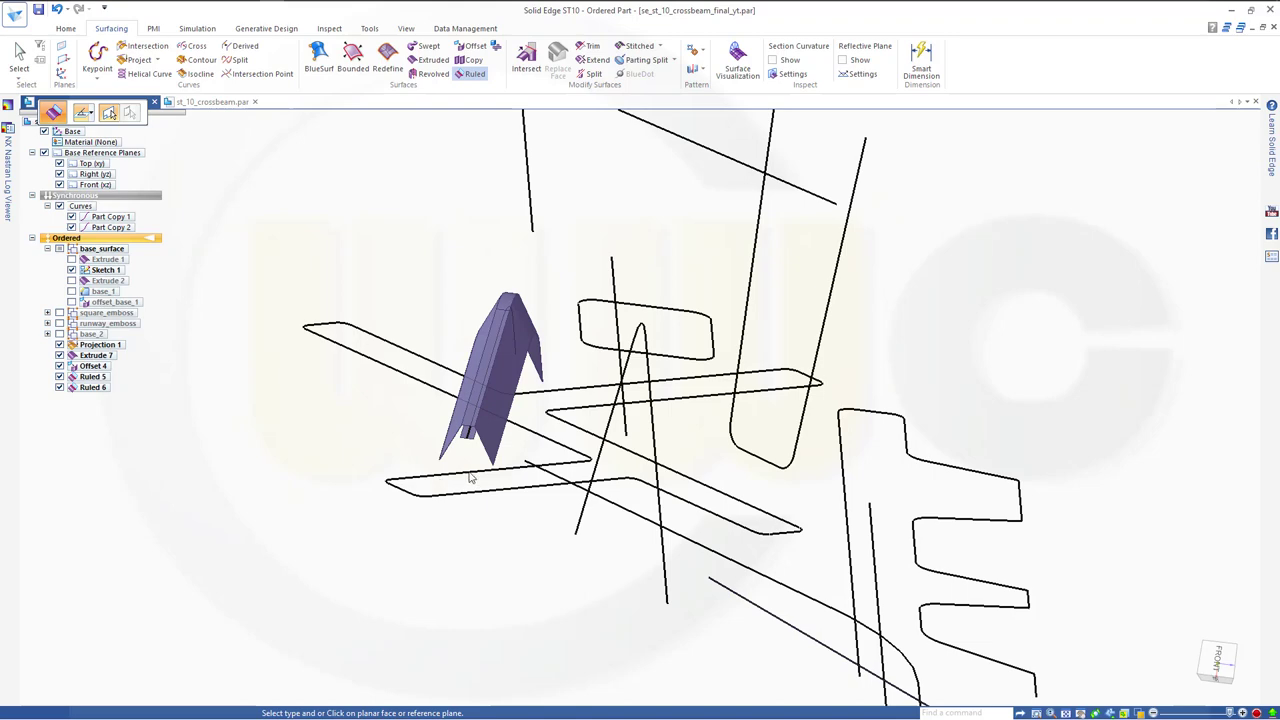
{"action": "middle_click_drag", "start_coordinate": [470, 478], "coordinate": [482, 455]}
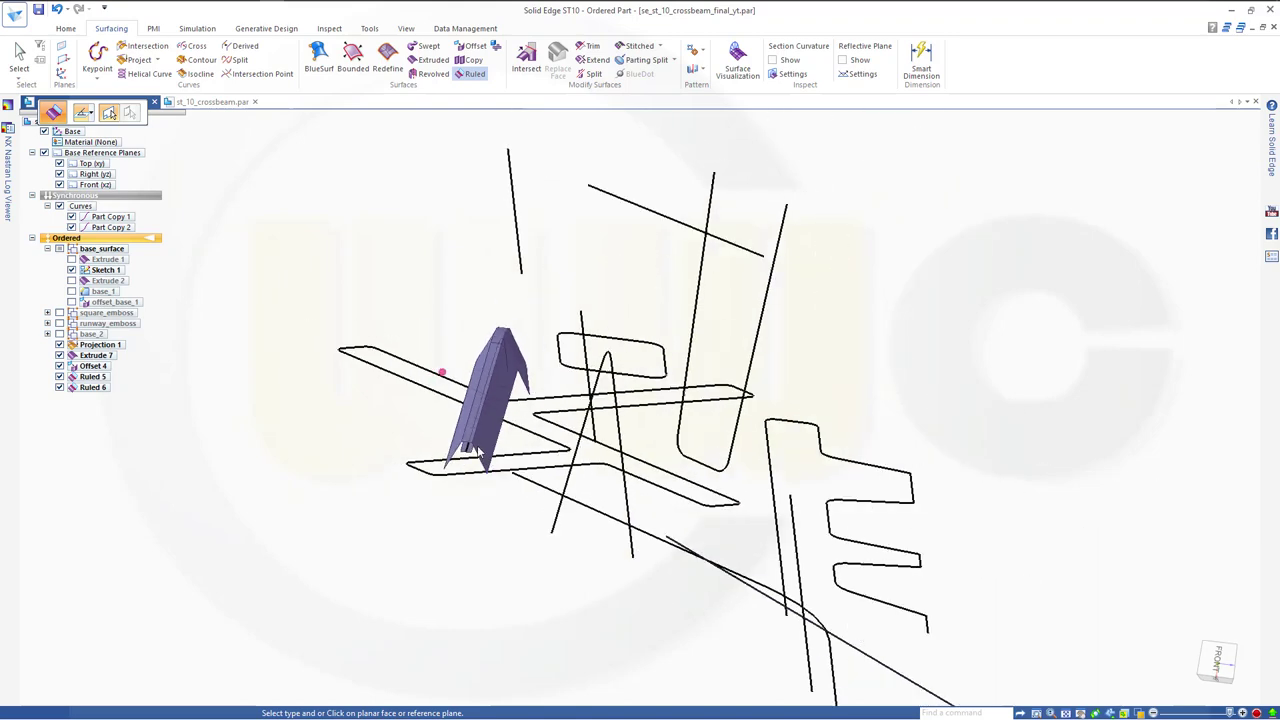
{"action": "scroll", "coordinate": [470, 445], "scroll_direction": "up", "scroll_amount": 5}
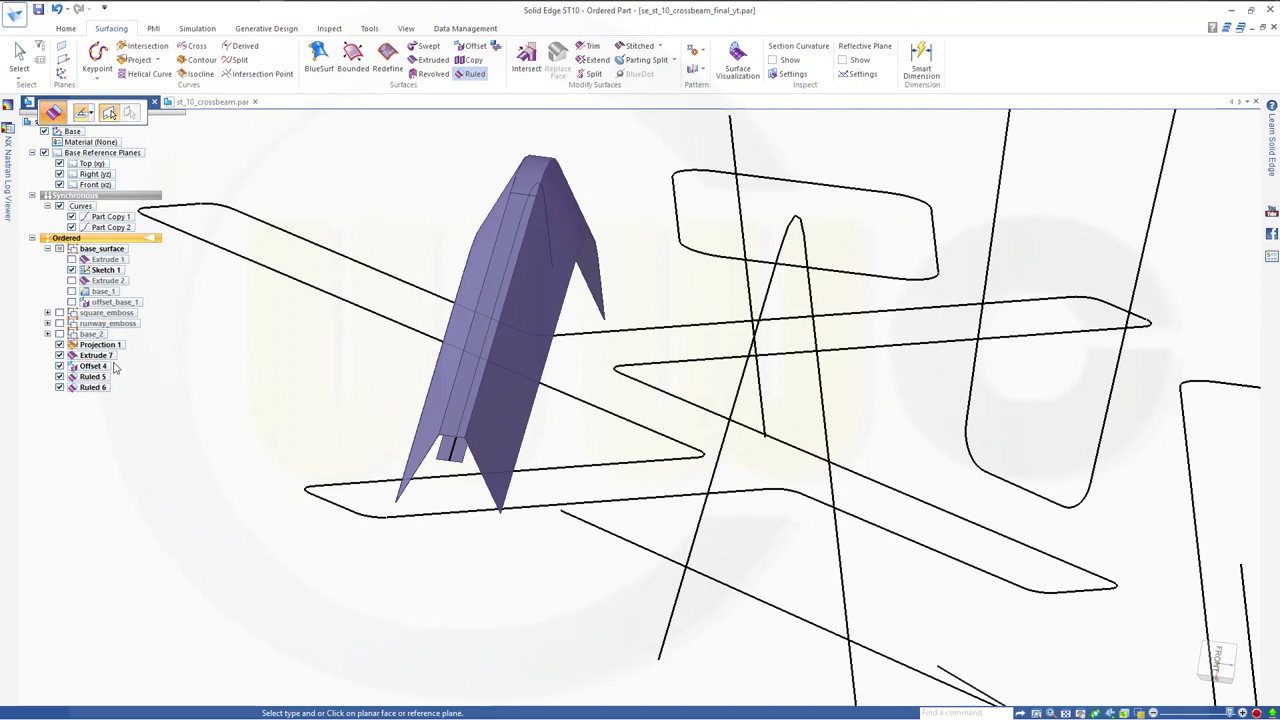
{"action": "left_click_drag", "start_coordinate": [115, 368], "coordinate": [229, 157]}
{"action": "middle_click_drag", "start_coordinate": [379, 208], "coordinate": [386, 234]}
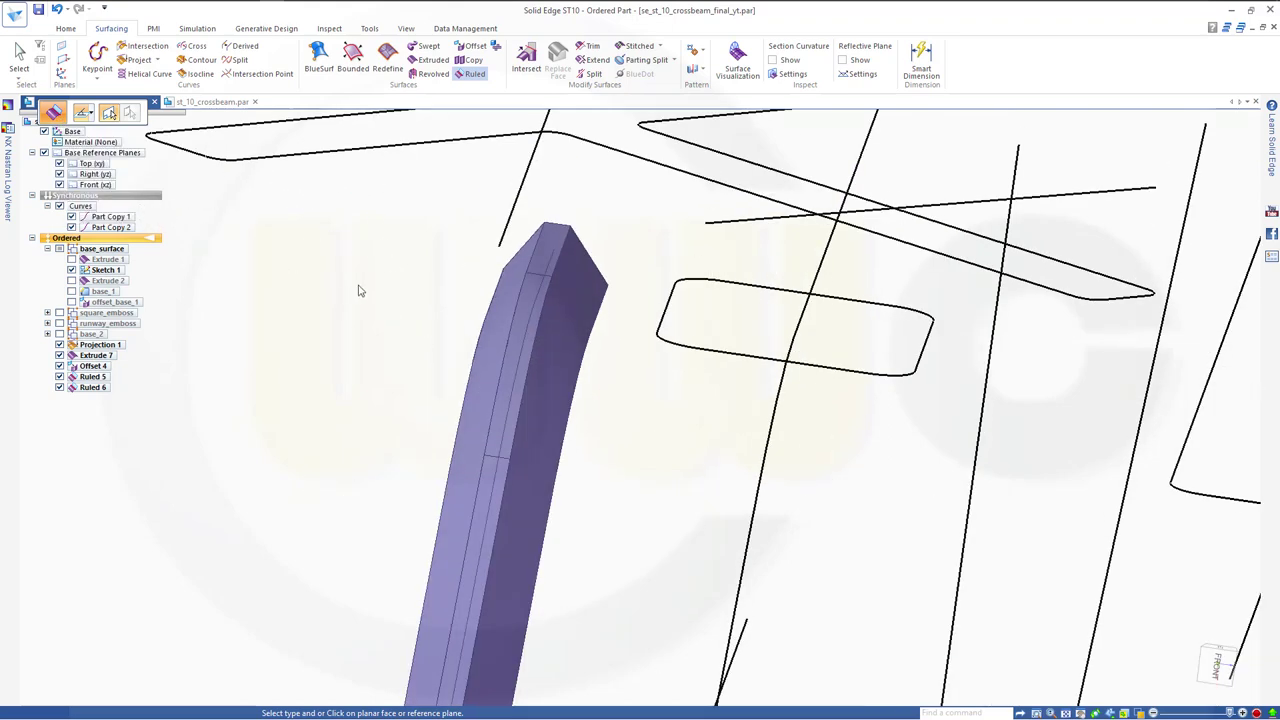
{"action": "middle_click_drag", "start_coordinate": [357, 286], "coordinate": [295, 275]}
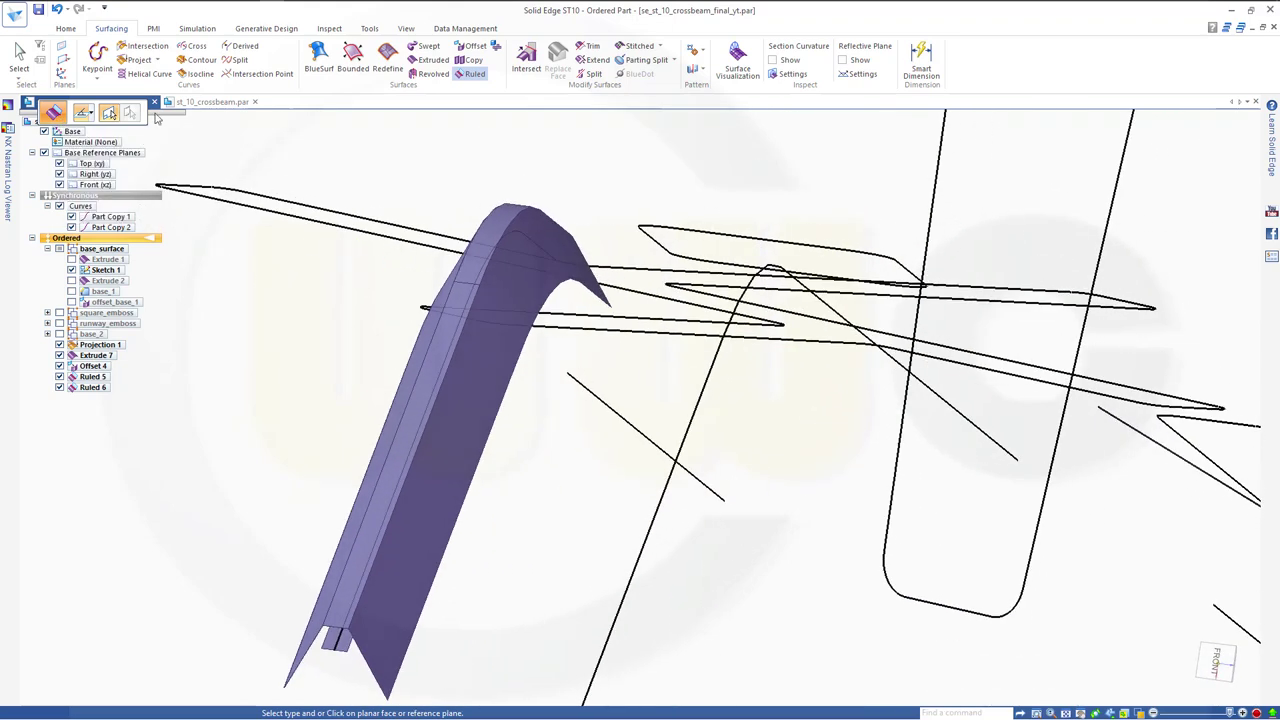
{"action": "left_click", "coordinate": [154, 102]}
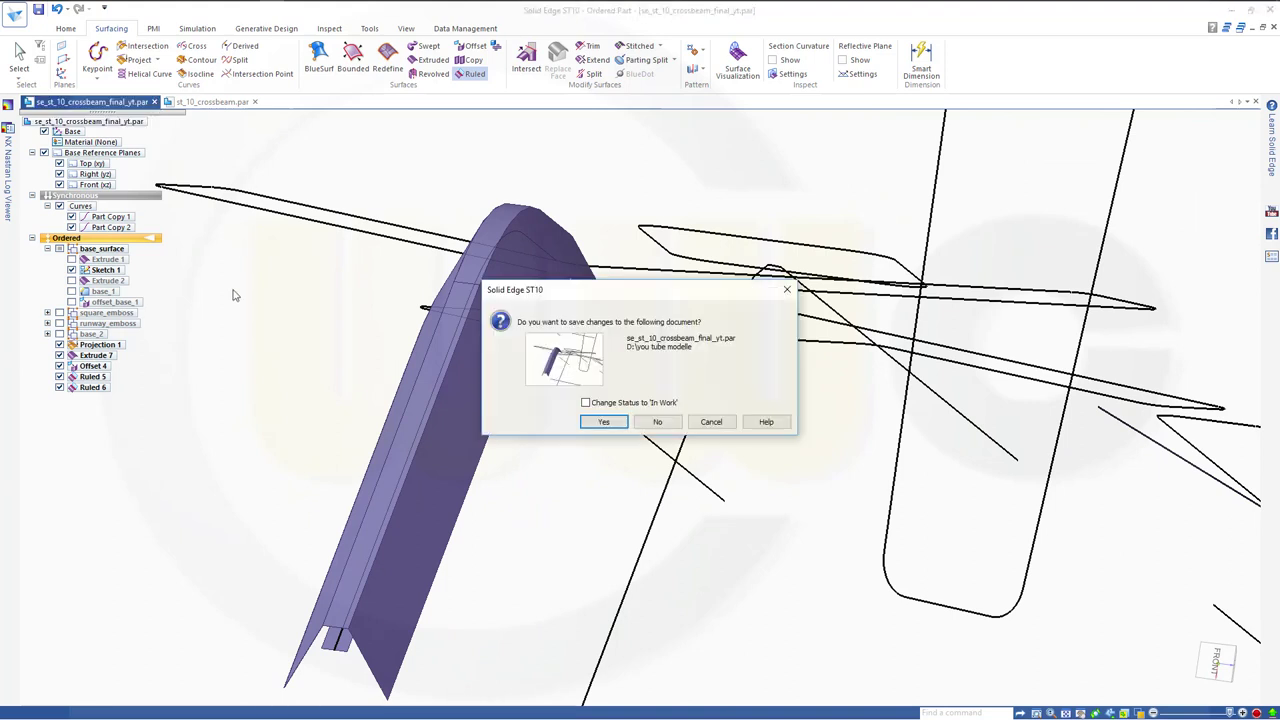
{"action": "left_click", "coordinate": [660, 422]}
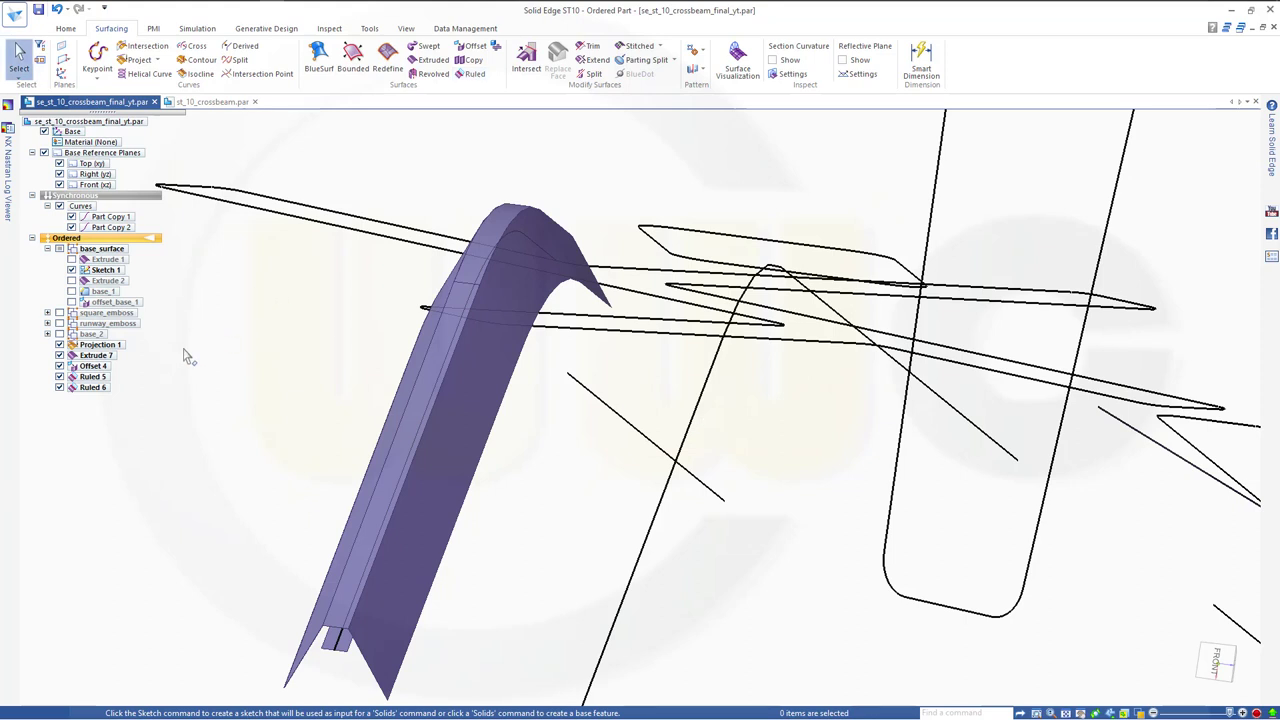
Edit the narrow extruded surface Extrude 7 and set its symmetric depth to 10 mm.
{"action": "left_click", "coordinate": [95, 356]}
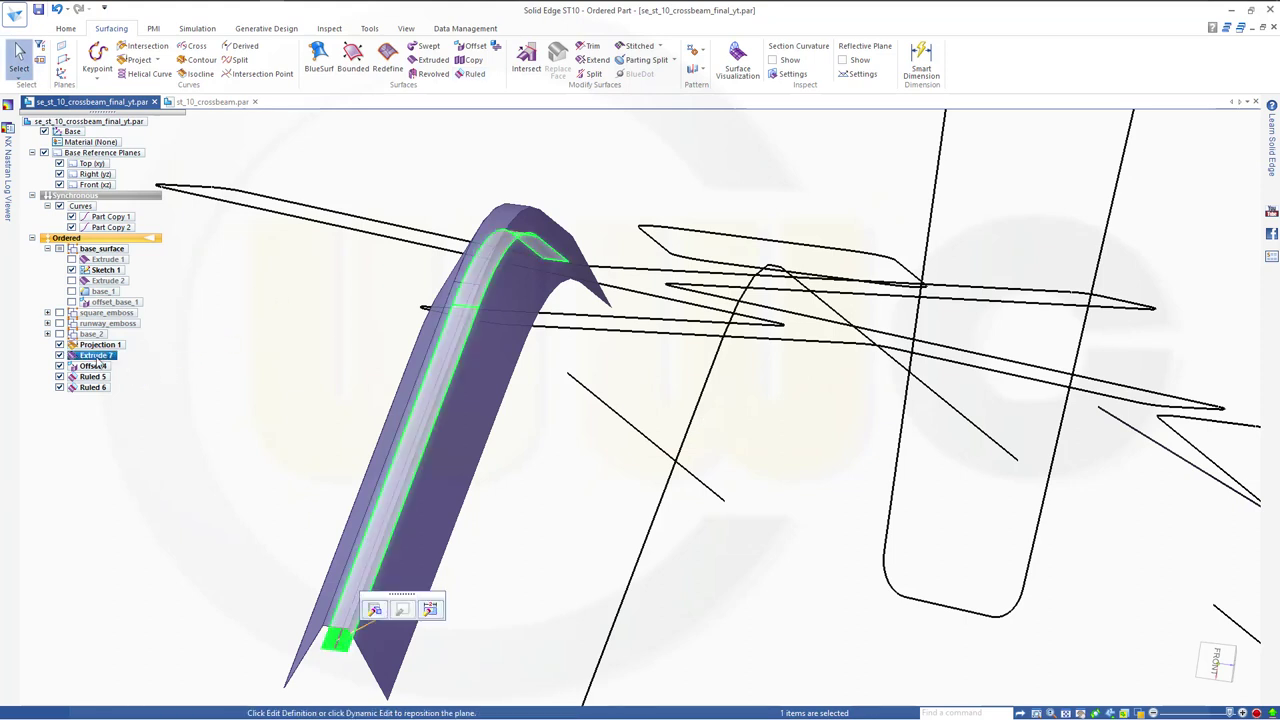
{"action": "left_click", "coordinate": [374, 609]}
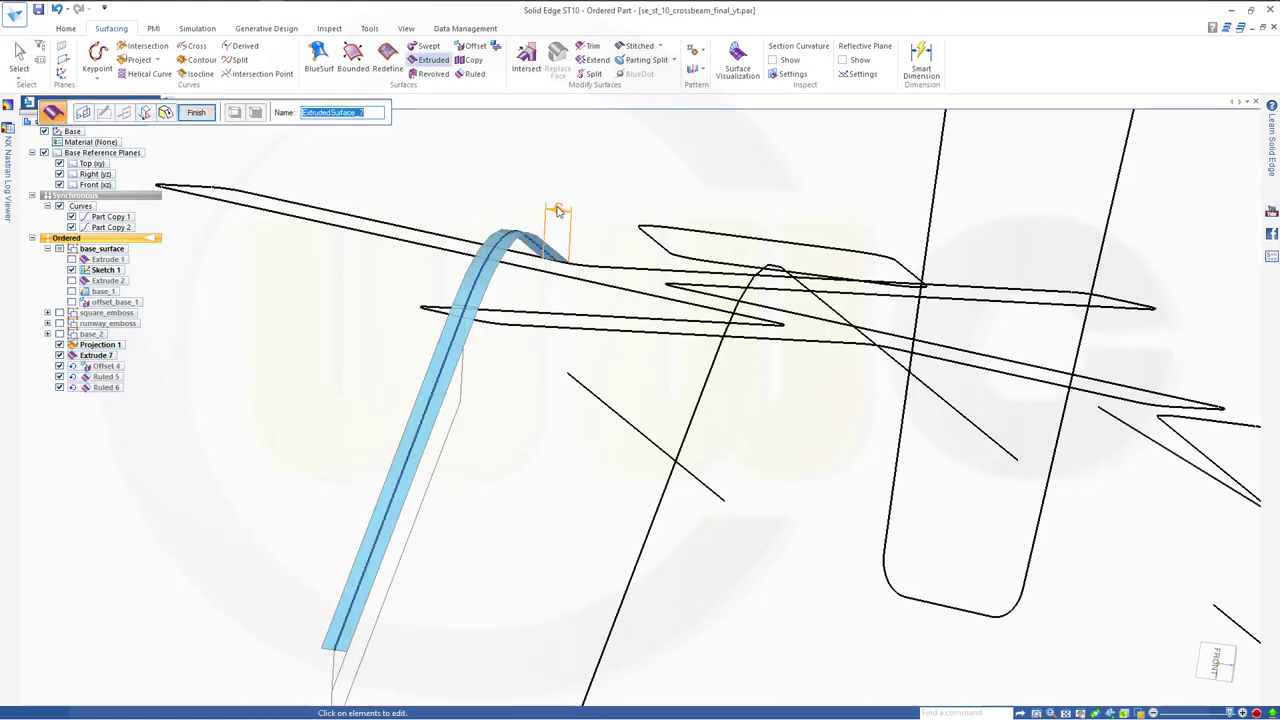
{"action": "left_click", "coordinate": [557, 212]}
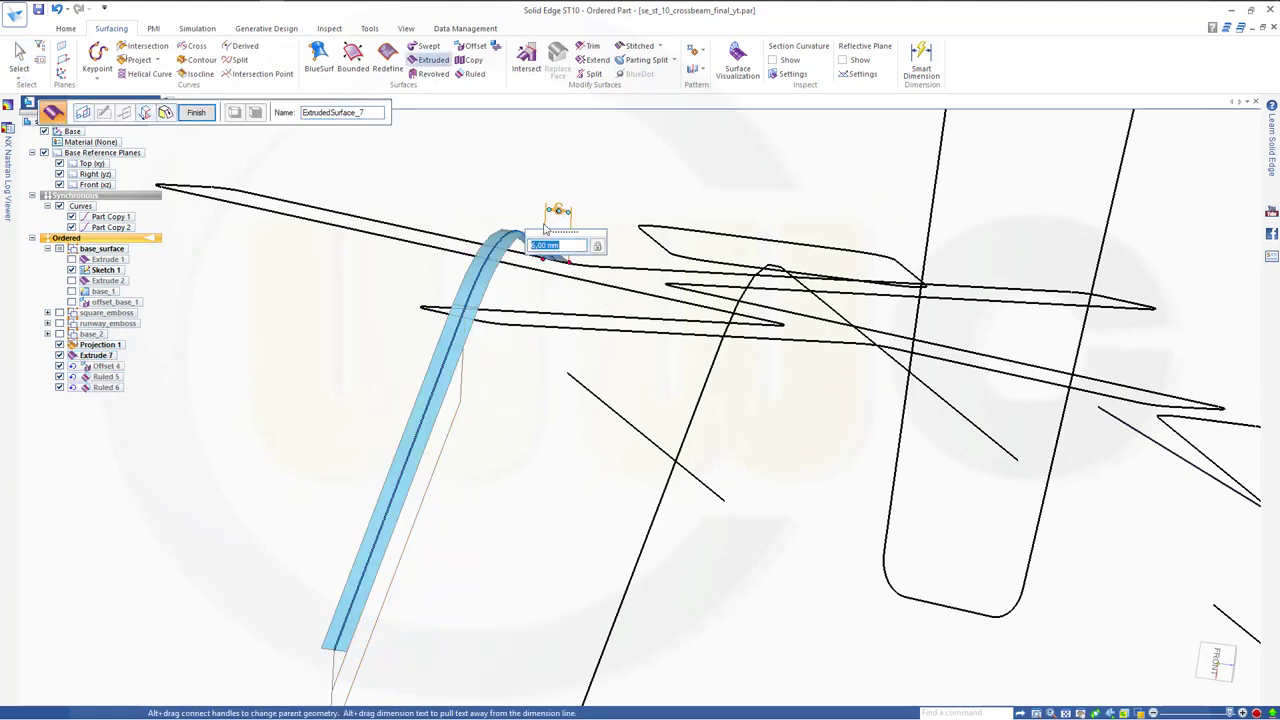
{"action": "type", "text": "6"}
{"action": "key", "text": "Return"}
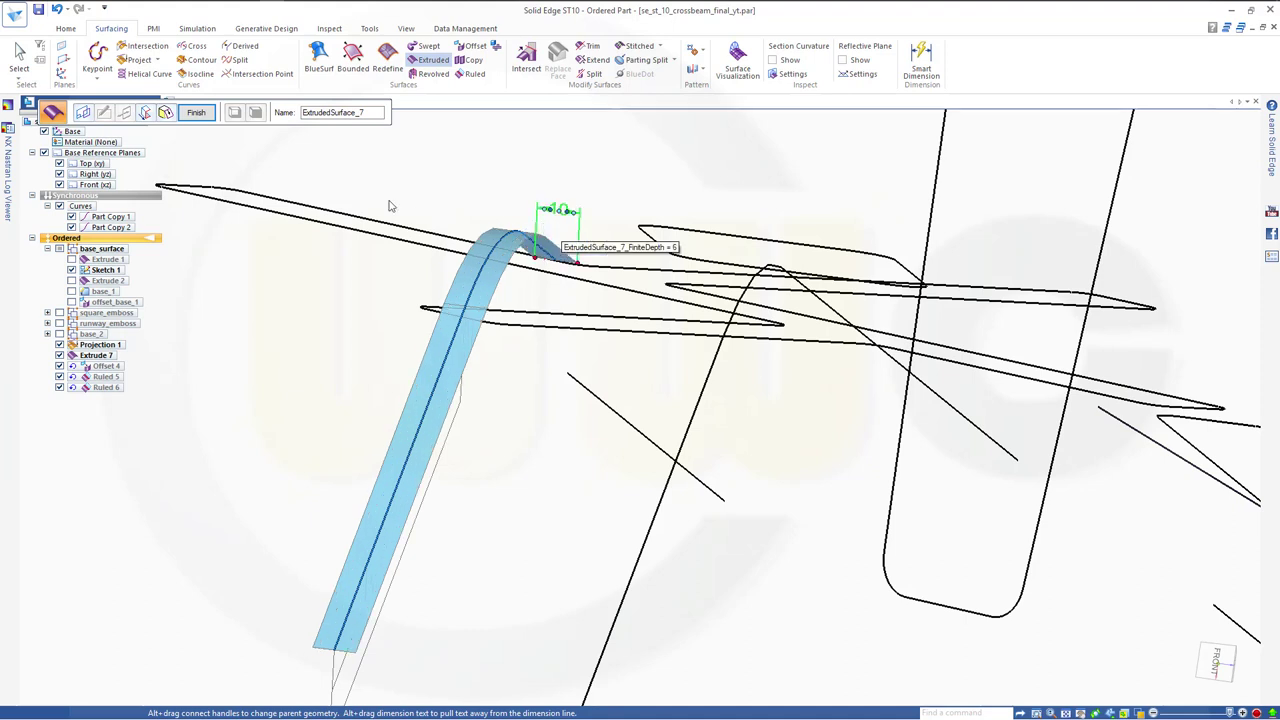
{"action": "left_click", "coordinate": [196, 112]}
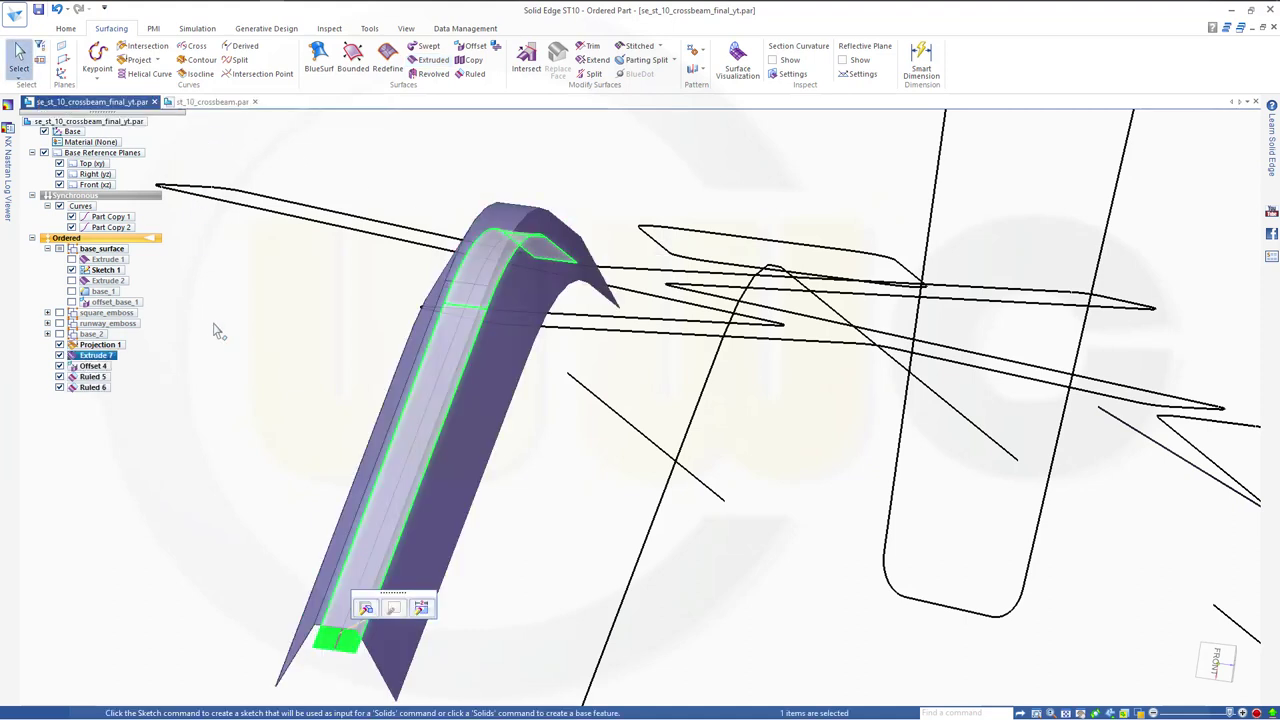
{"action": "left_click", "coordinate": [243, 386]}
Round the offset strip into one tapered side wall using a tangent-continuous surface blend with a 3 mm radius.
{"action": "mouse_move", "coordinate": [253, 395]}
{"action": "middle_mouse_down"}
{"action": "mouse_move", "coordinate": [274, 380]}
{"action": "mouse_move", "coordinate": [257, 397]}
{"action": "mouse_move", "coordinate": [280, 397]}
{"action": "middle_mouse_up"}
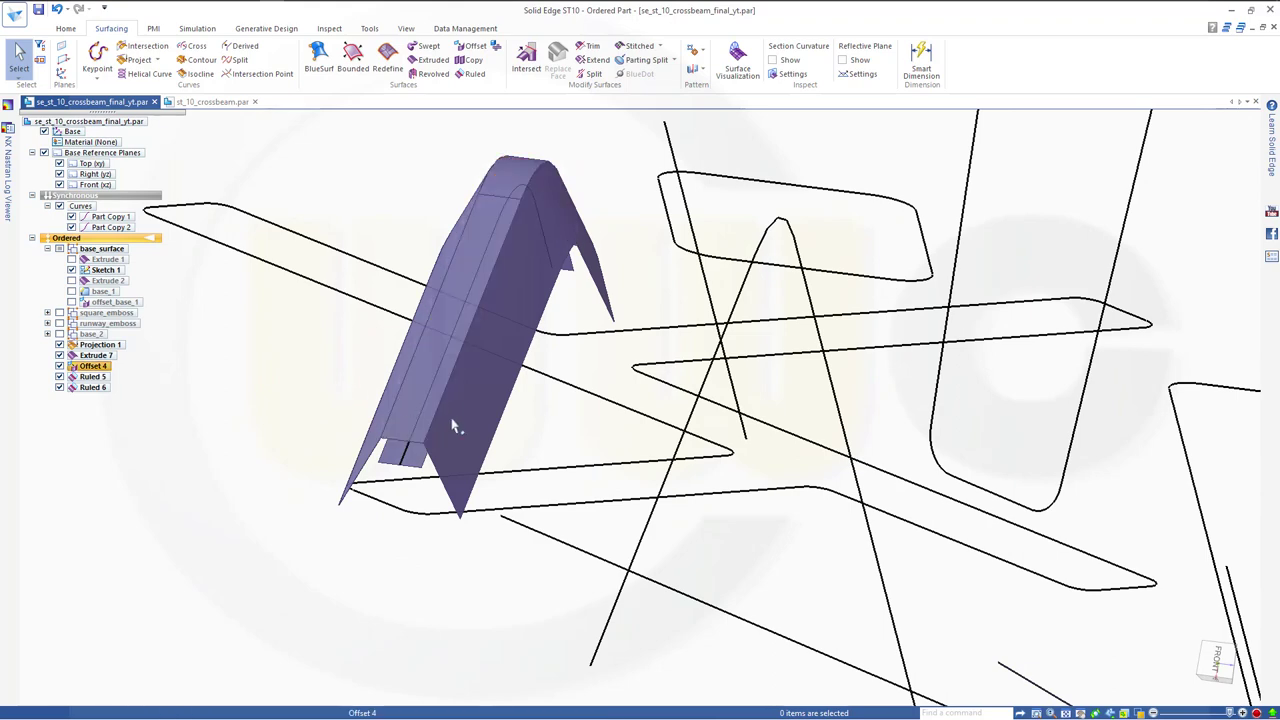
{"action": "middle_click_drag", "start_coordinate": [519, 497], "coordinate": [503, 503]}
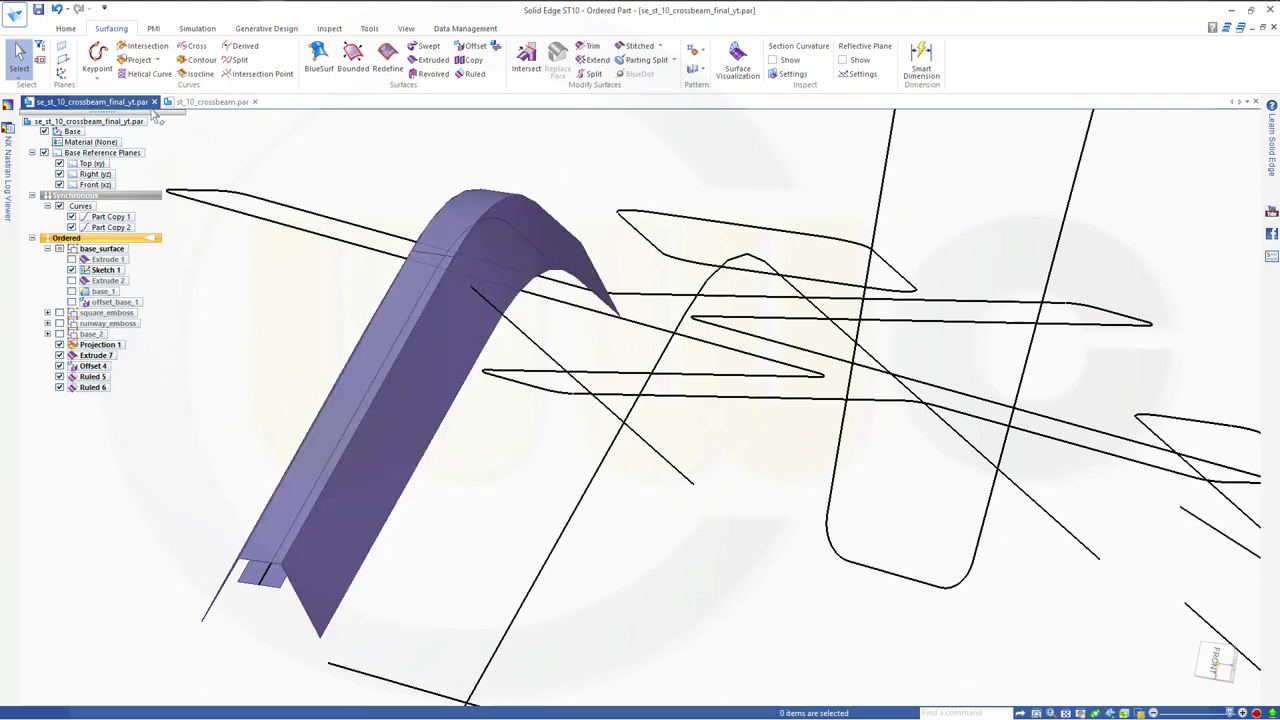
{"action": "left_click", "coordinate": [65, 28]}
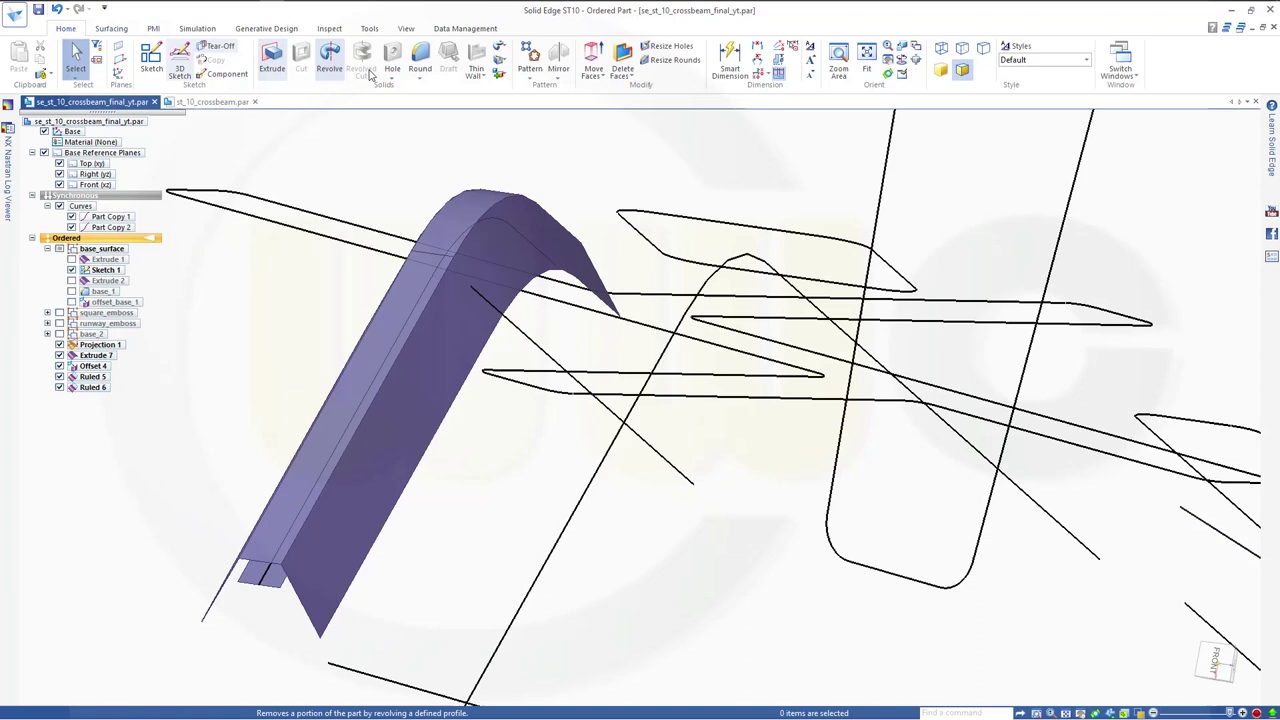
{"action": "left_click", "coordinate": [421, 60]}
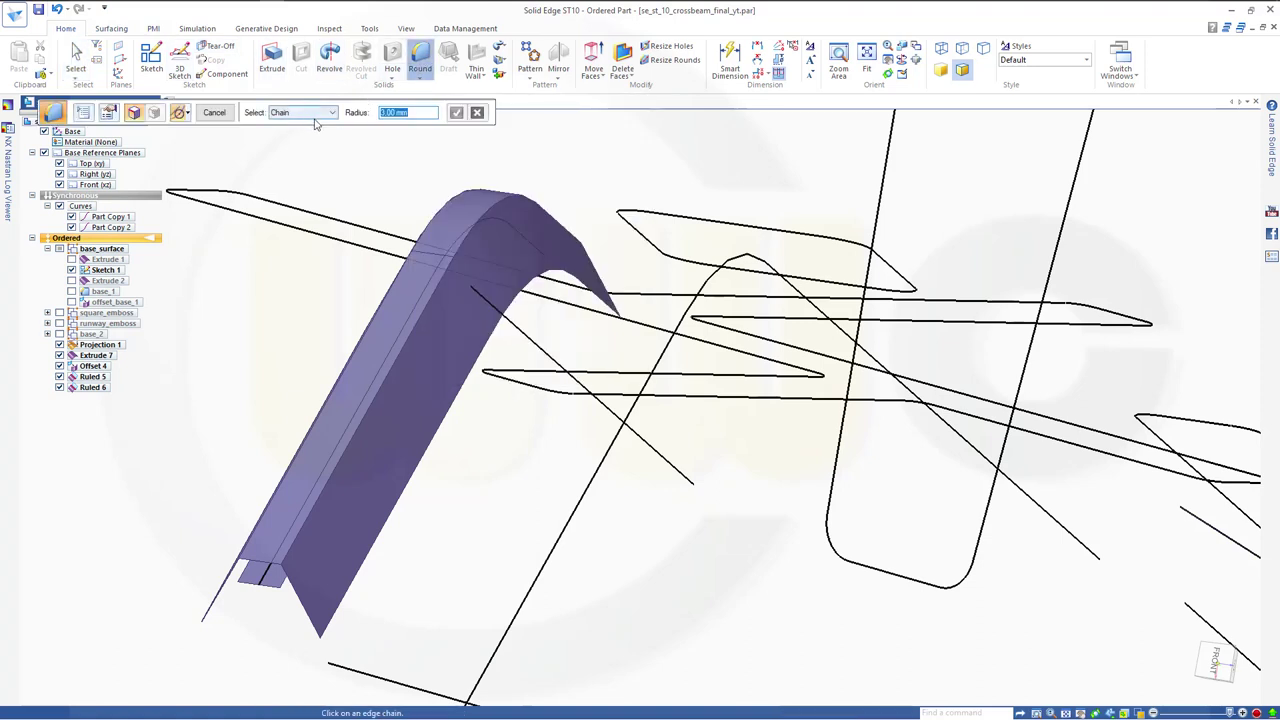
{"action": "left_click", "coordinate": [53, 112]}
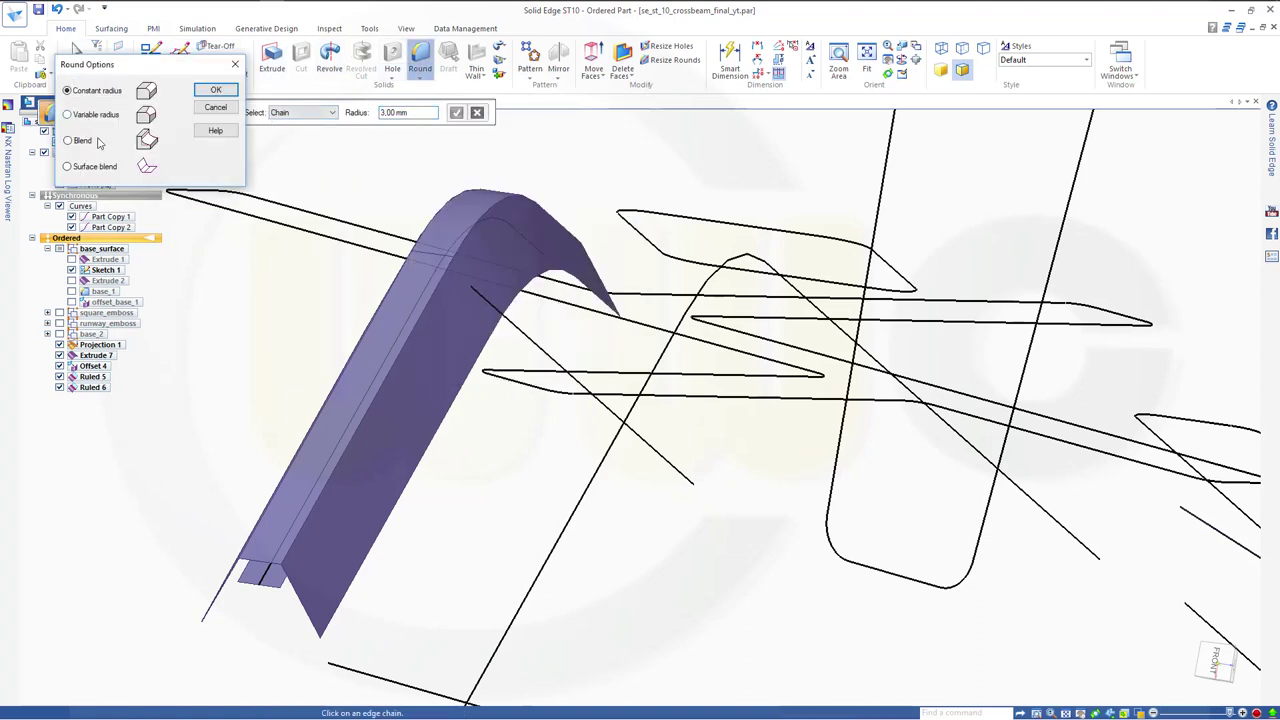
{"action": "left_click", "coordinate": [97, 167]}
{"action": "left_click", "coordinate": [213, 90]}
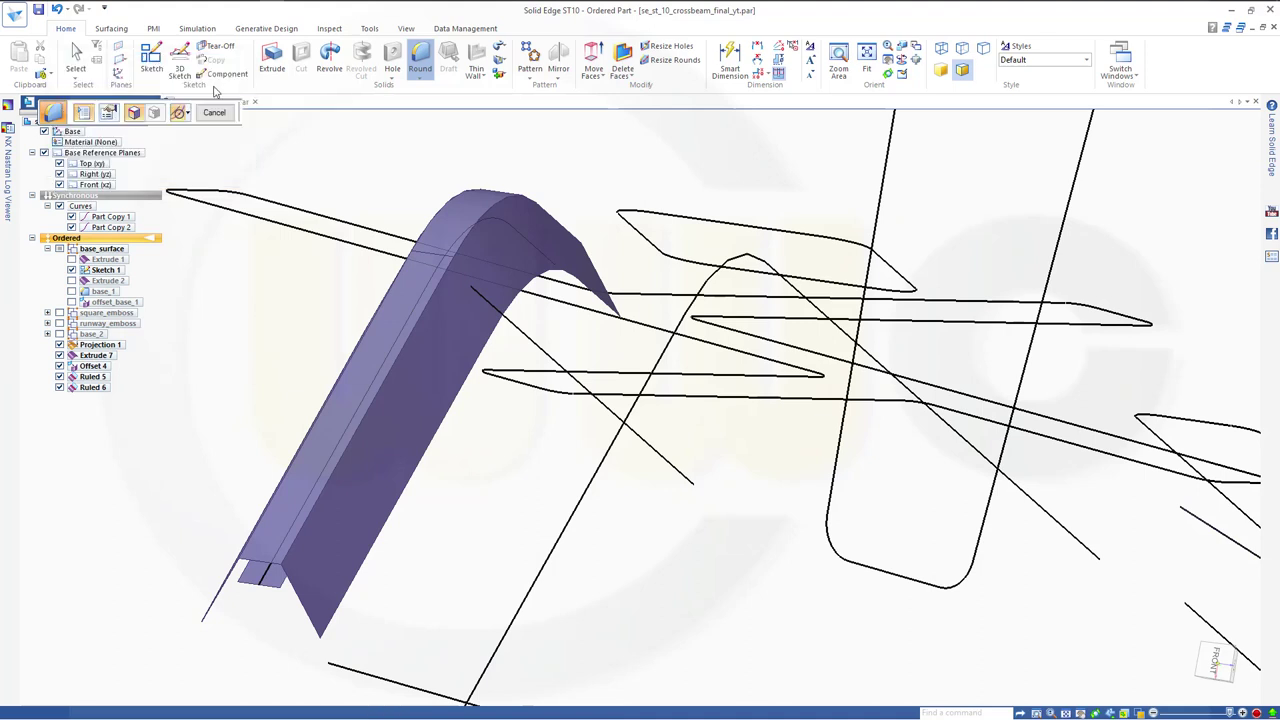
{"action": "left_click", "coordinate": [368, 358]}
{"action": "left_click", "coordinate": [426, 396]}
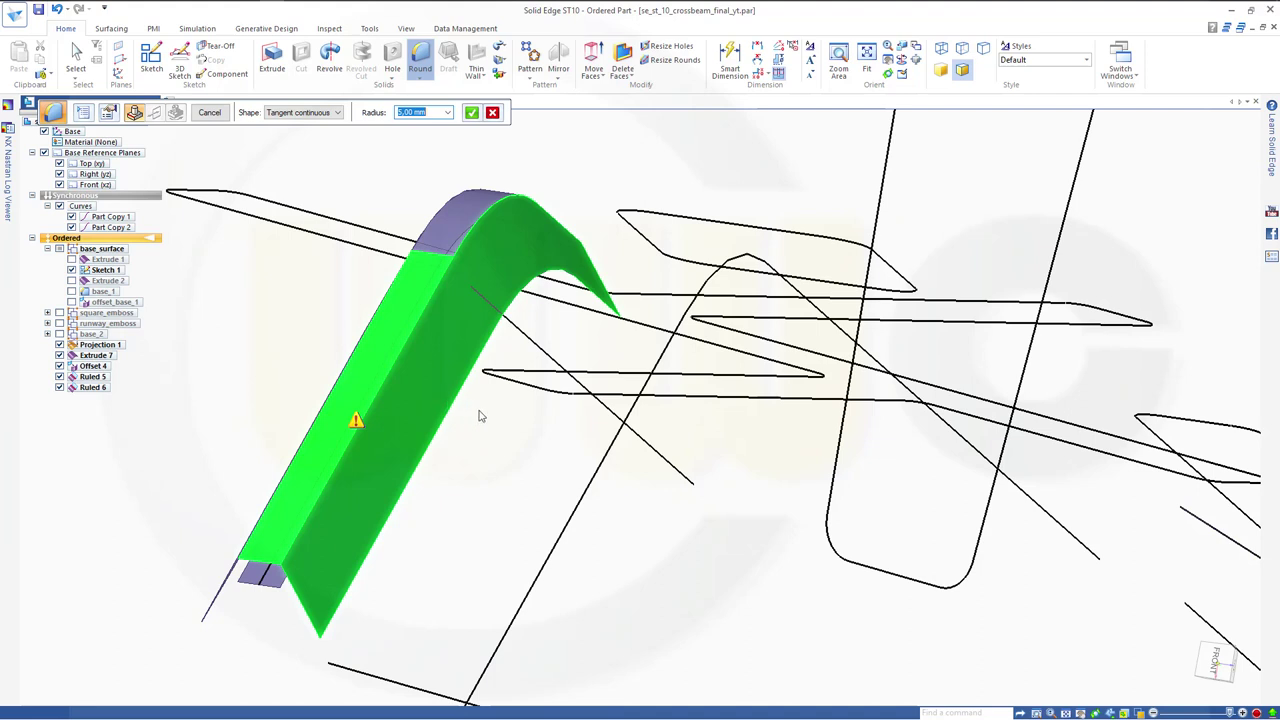
{"action": "type", "text": "5"}
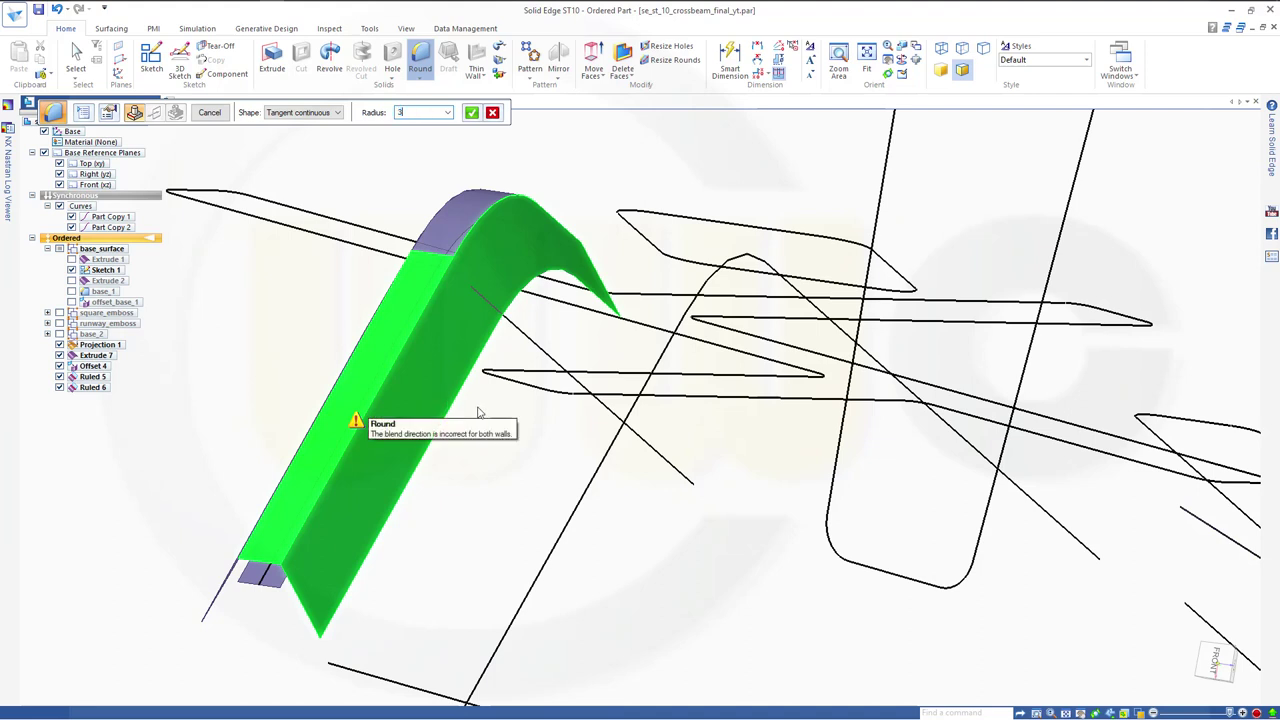
{"action": "key", "text": "Return"}
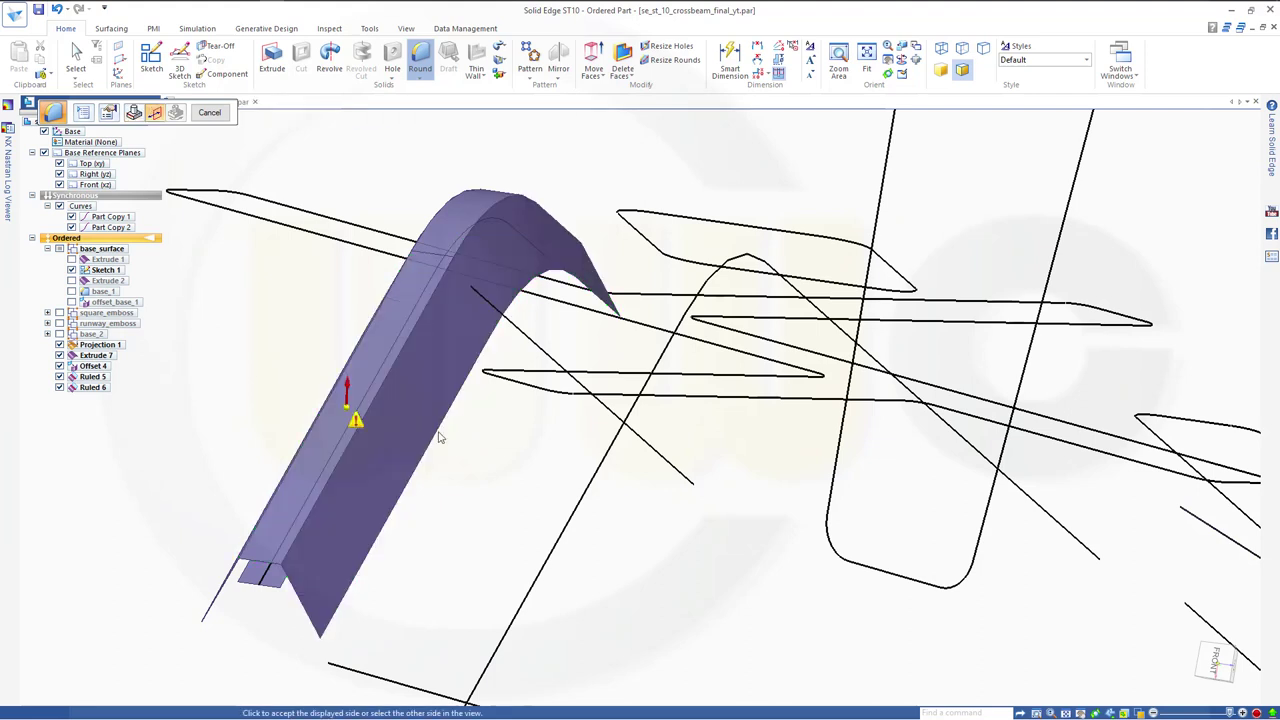
{"action": "left_click", "coordinate": [262, 450]}
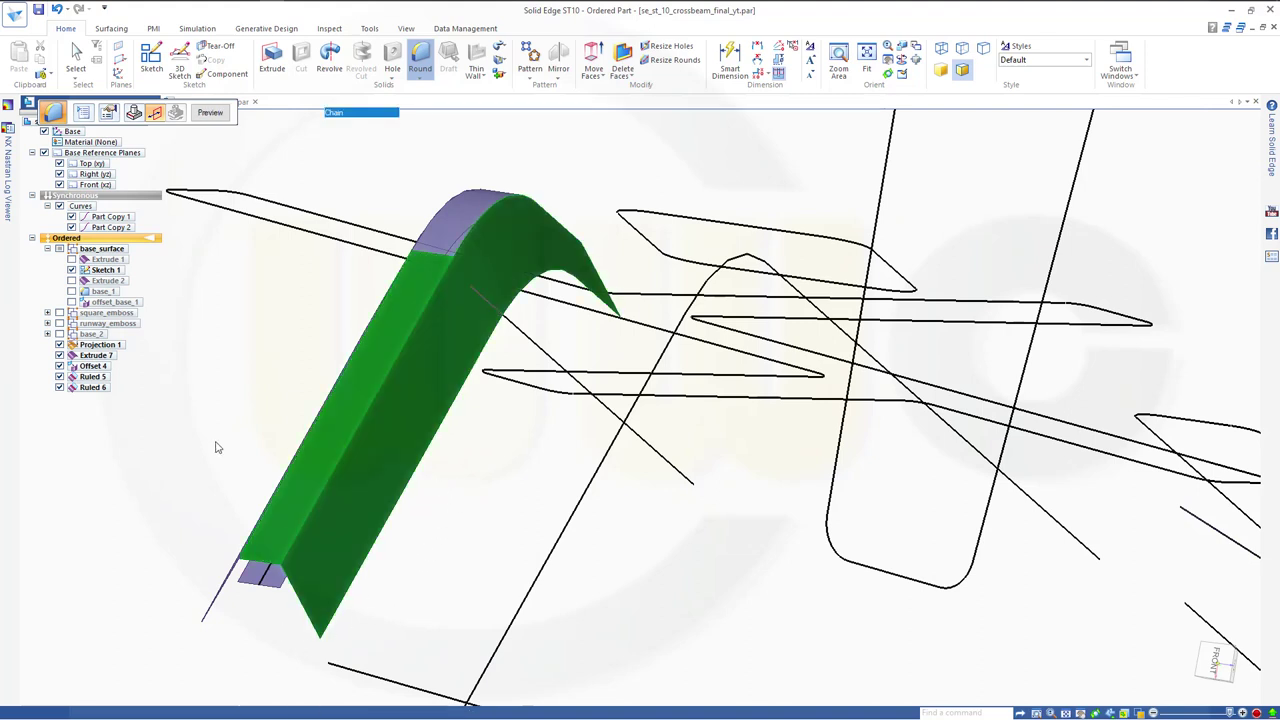
{"action": "left_click", "coordinate": [209, 114]}
{"action": "left_click", "coordinate": [209, 114]}
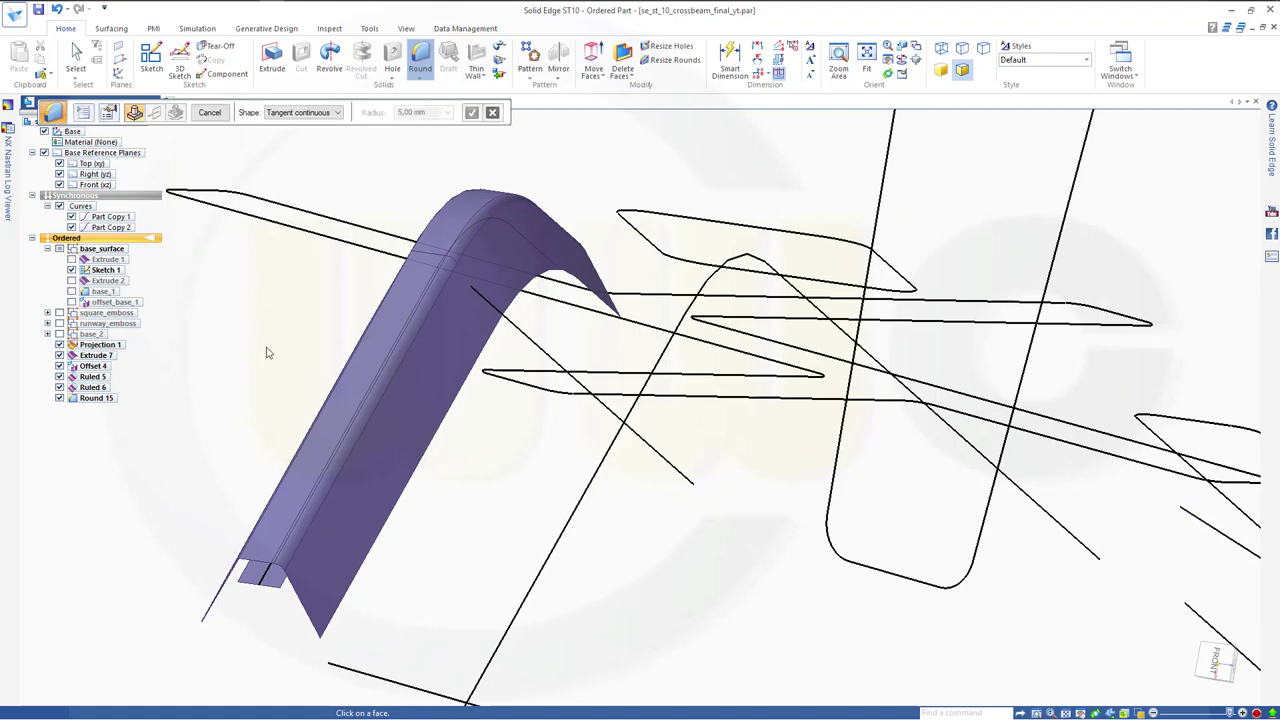
Add a matching 3 mm surface-blend round between the offset strip and the opposite side wall, leaving the Round command.
{"action": "left_click", "coordinate": [335, 444]}
{"action": "middle_click_drag", "start_coordinate": [335, 444], "coordinate": [634, 508]}
{"action": "left_click", "coordinate": [700, 485]}
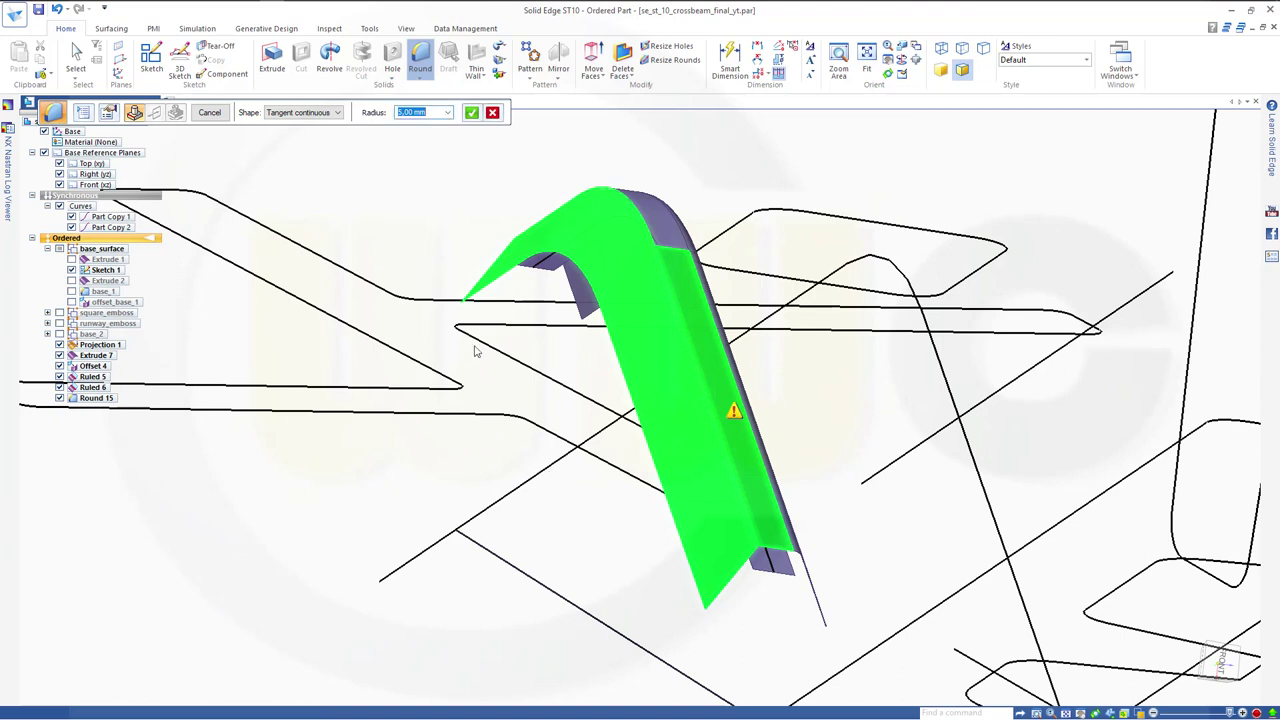
{"action": "type", "text": "3"}
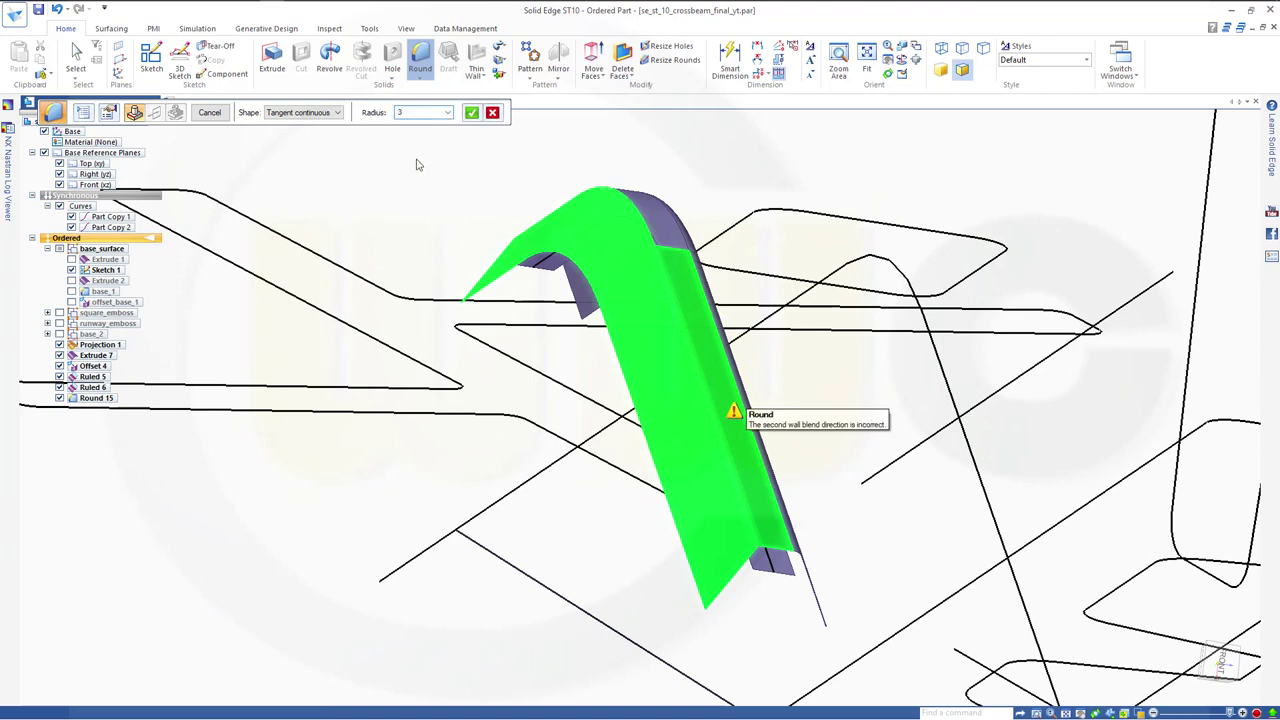
{"action": "key", "text": "Return"}
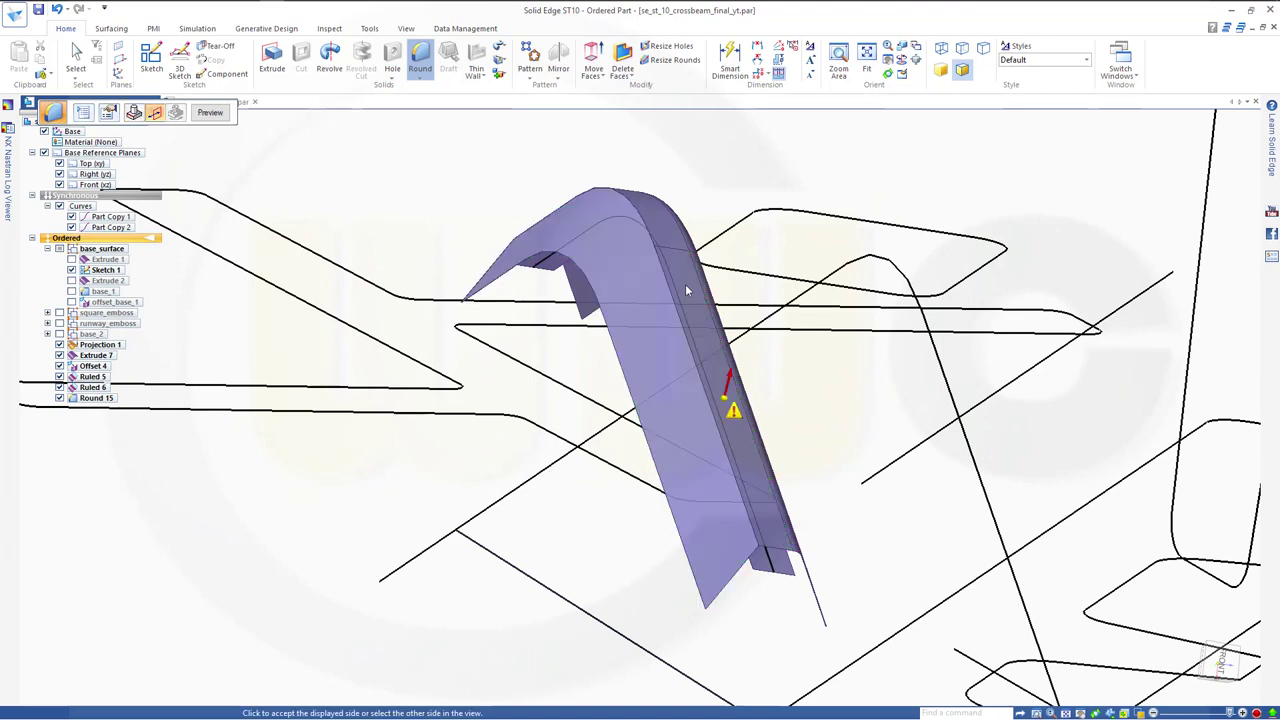
{"action": "left_click", "coordinate": [769, 634]}
{"action": "left_click", "coordinate": [900, 545]}
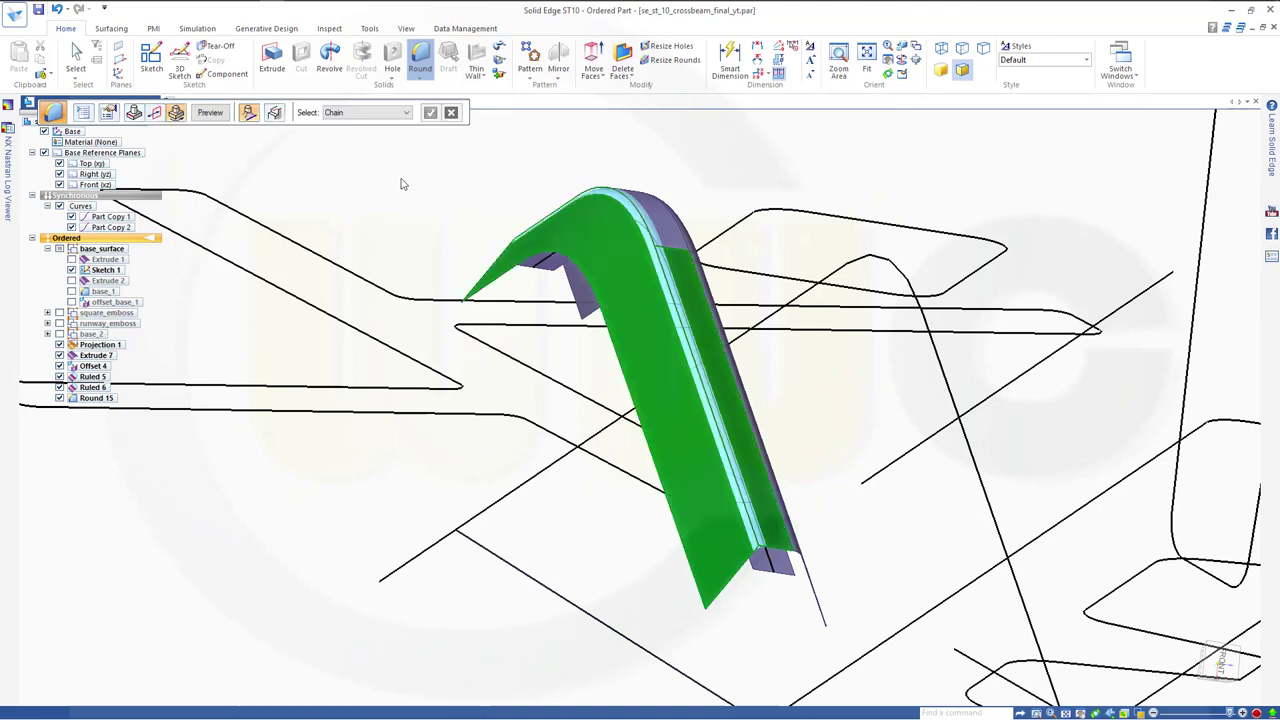
{"action": "left_click", "coordinate": [212, 113]}
{"action": "left_click", "coordinate": [205, 114]}
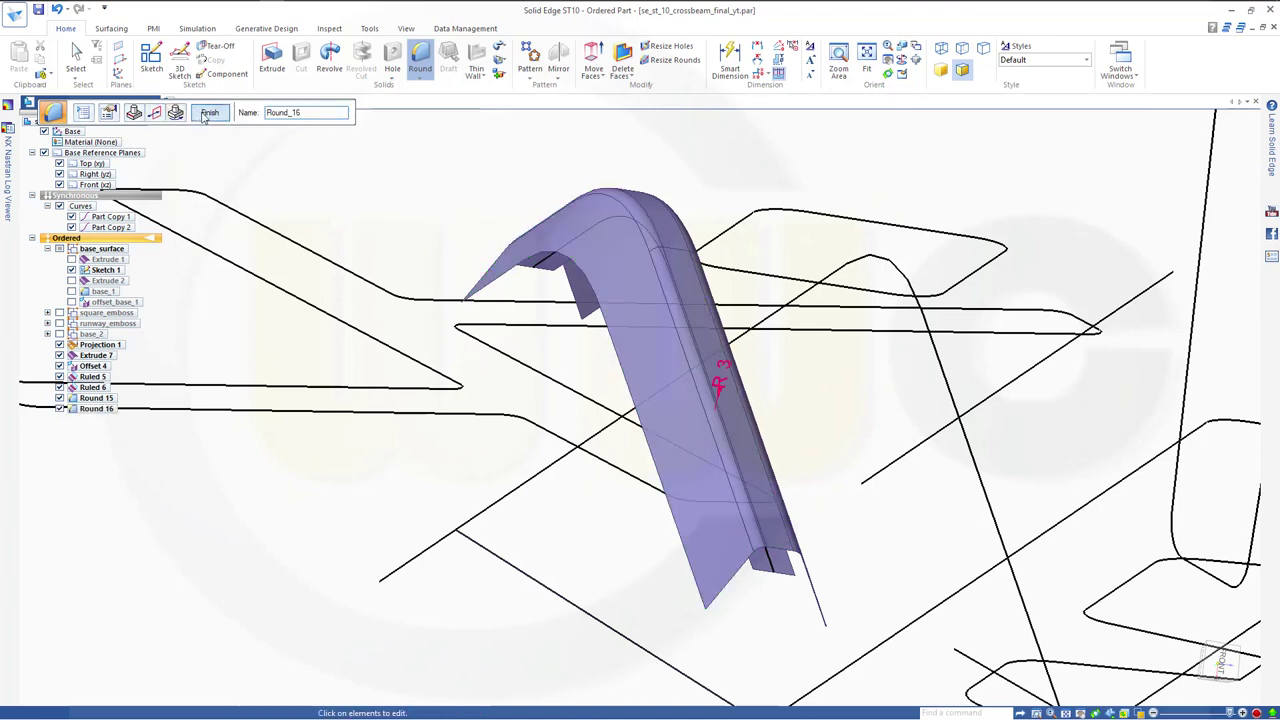
{"action": "key", "text": "Escape"}
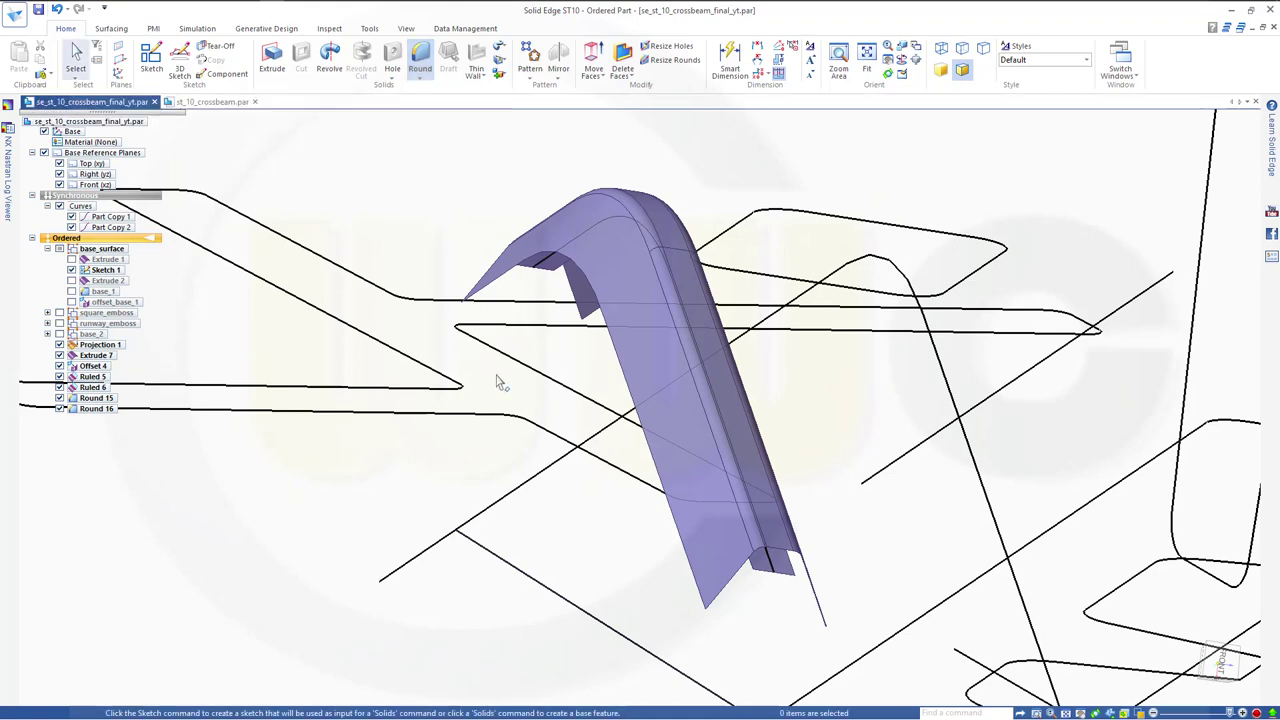
Create a tapered ruled surface 20 mm long at 45° from the single short end edge of the narrow extruded strip, sloping downward.
{"action": "middle_click_drag", "start_coordinate": [500, 380], "coordinate": [351, 366]}
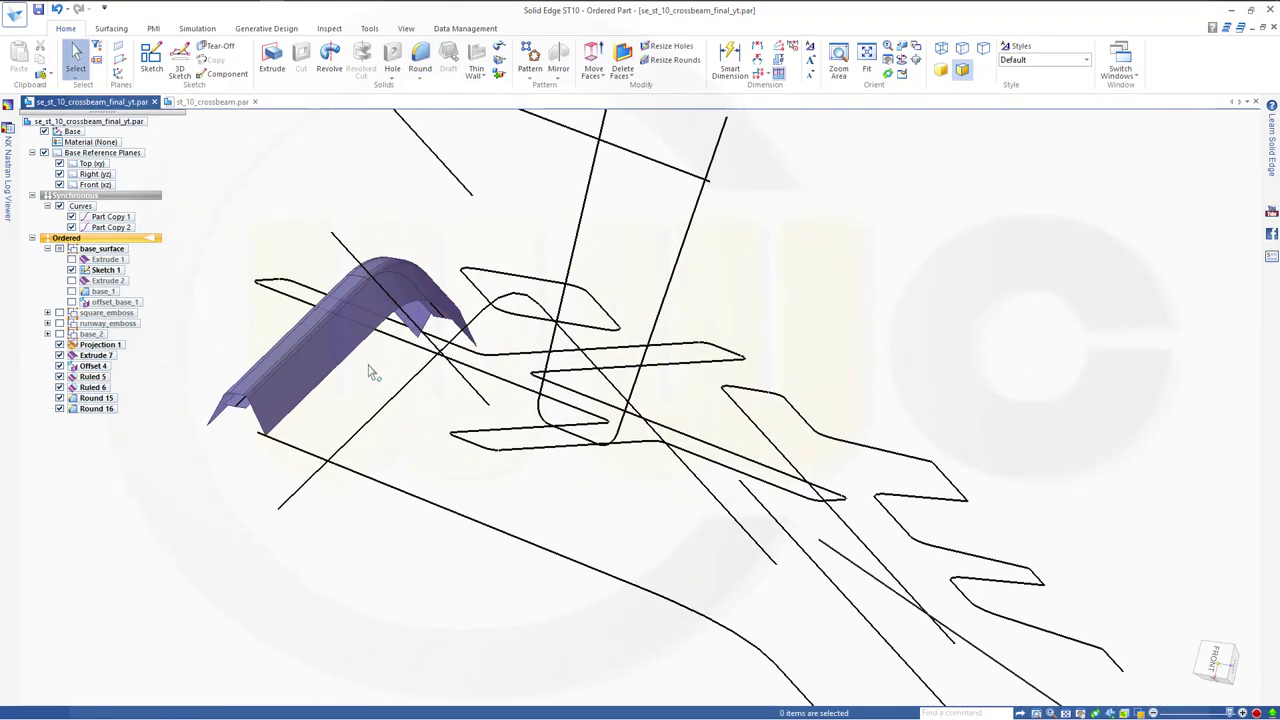
{"action": "scroll", "coordinate": [245, 386], "scroll_direction": "up", "scroll_amount": 5}
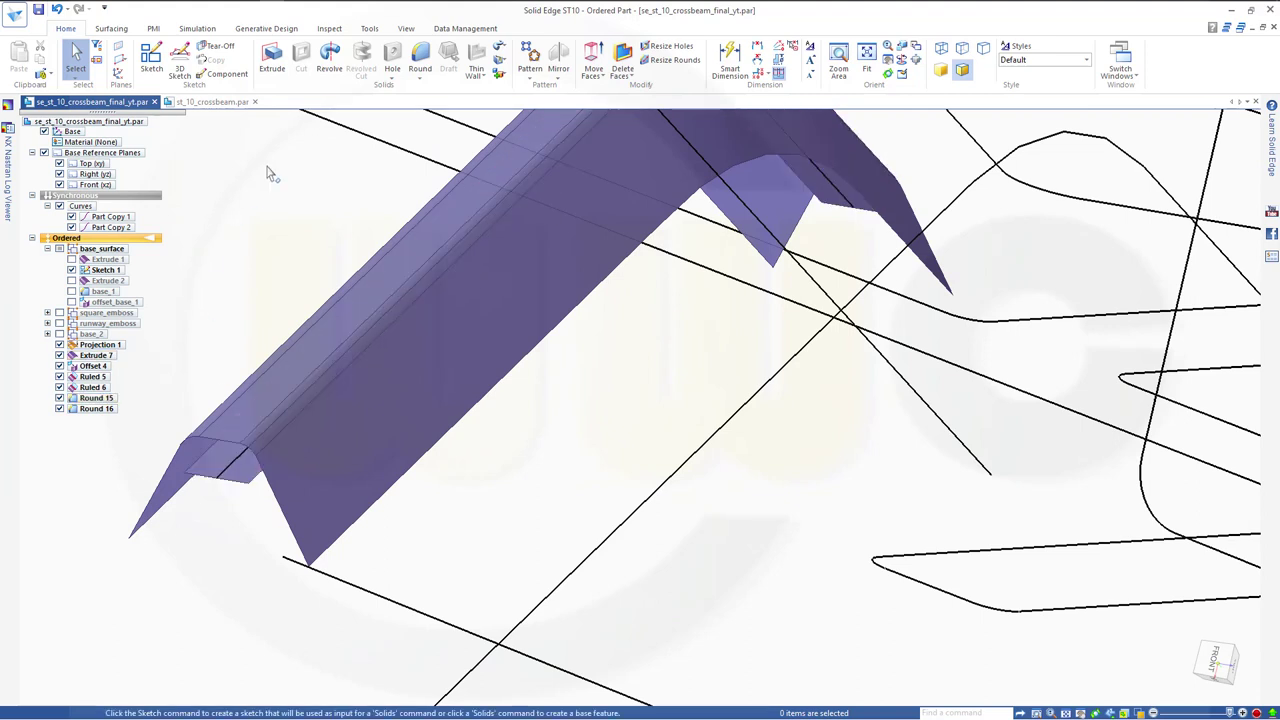
{"action": "left_click", "coordinate": [111, 30]}
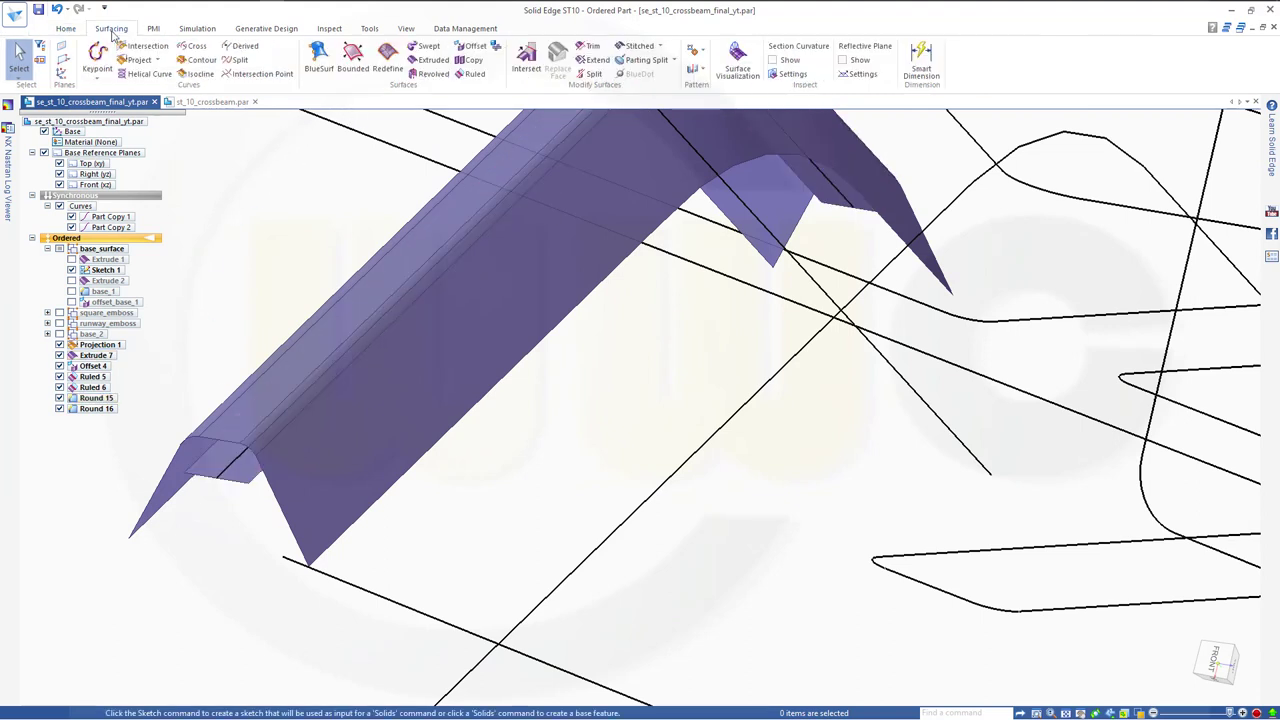
{"action": "left_click", "coordinate": [470, 73]}
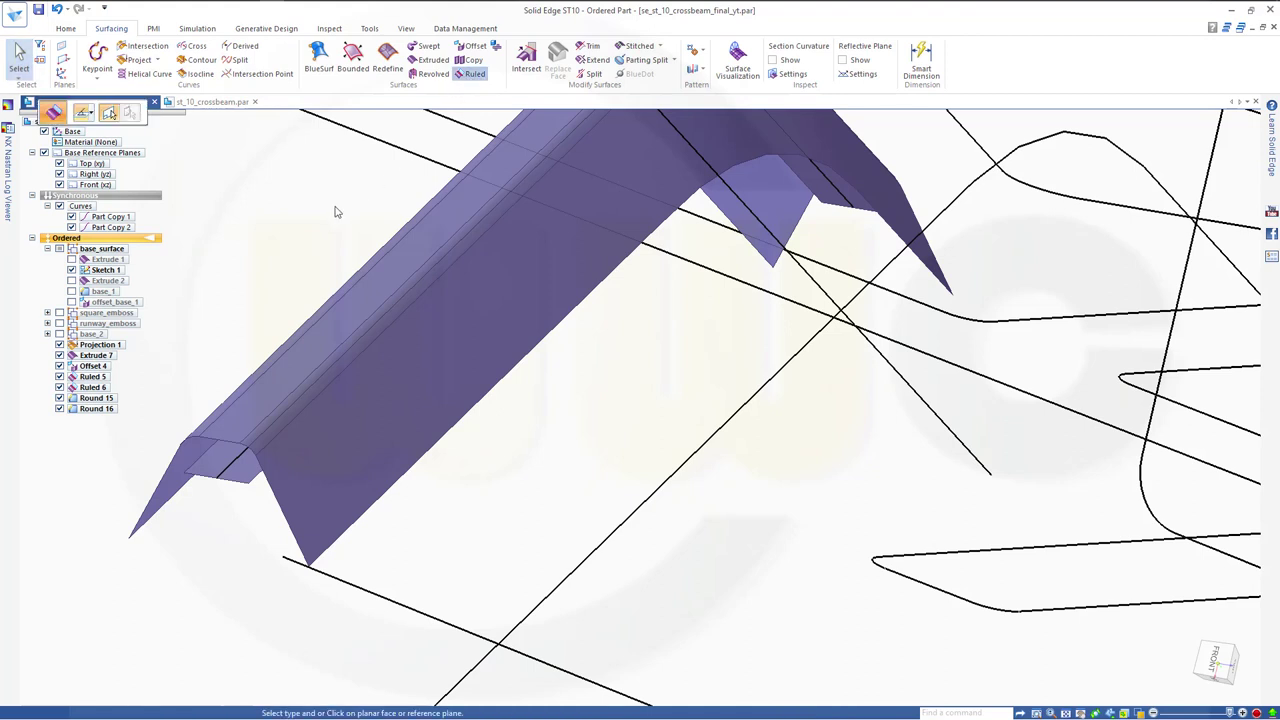
{"action": "left_click", "coordinate": [215, 448]}
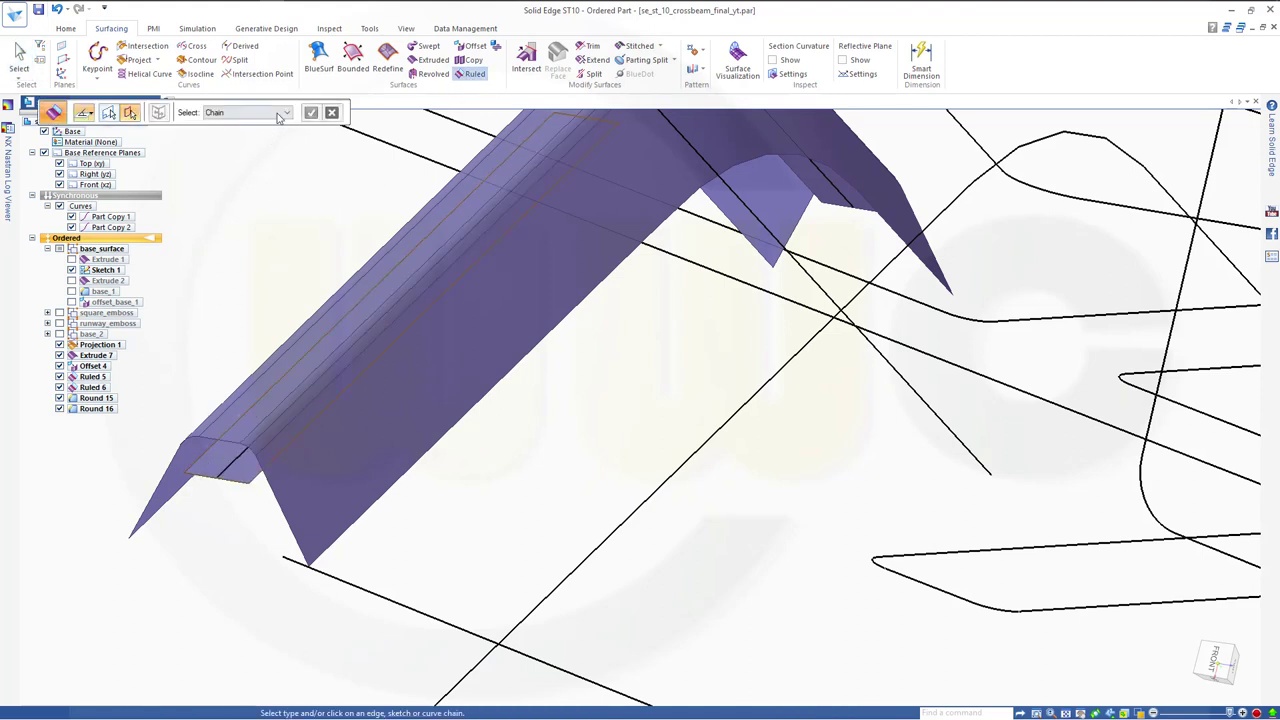
{"action": "left_click", "coordinate": [286, 113]}
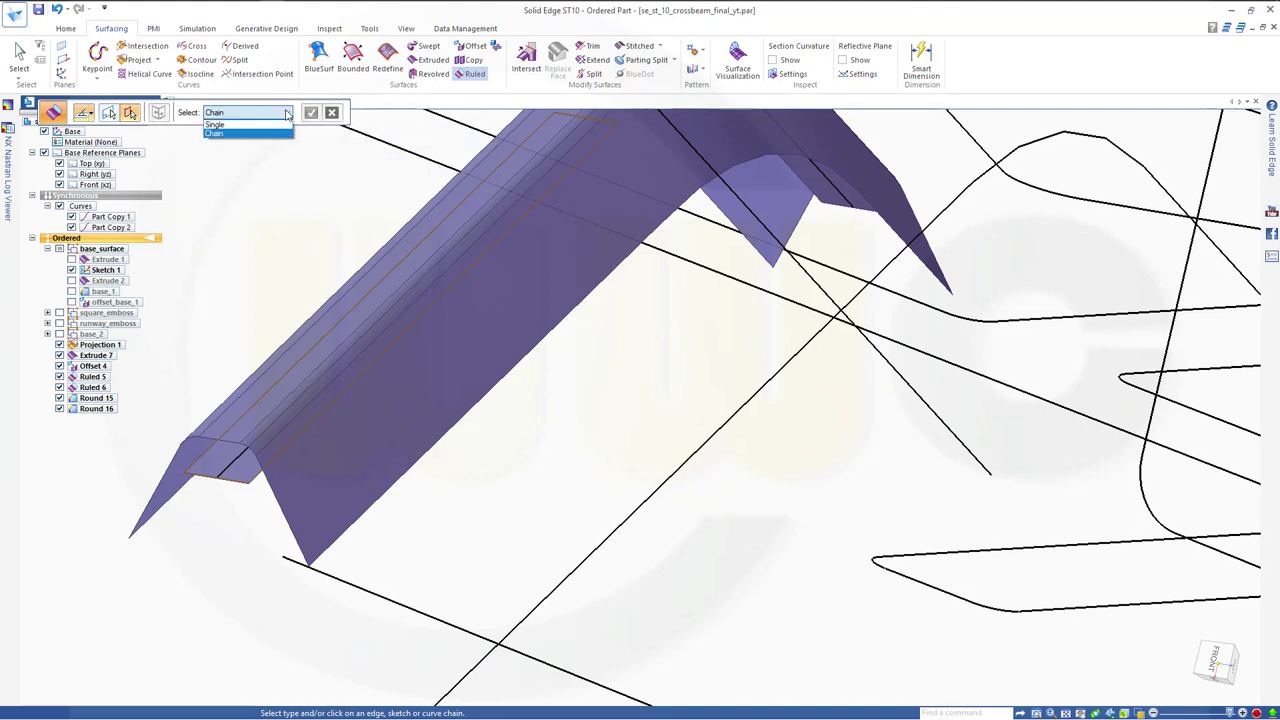
{"action": "left_click", "coordinate": [237, 125]}
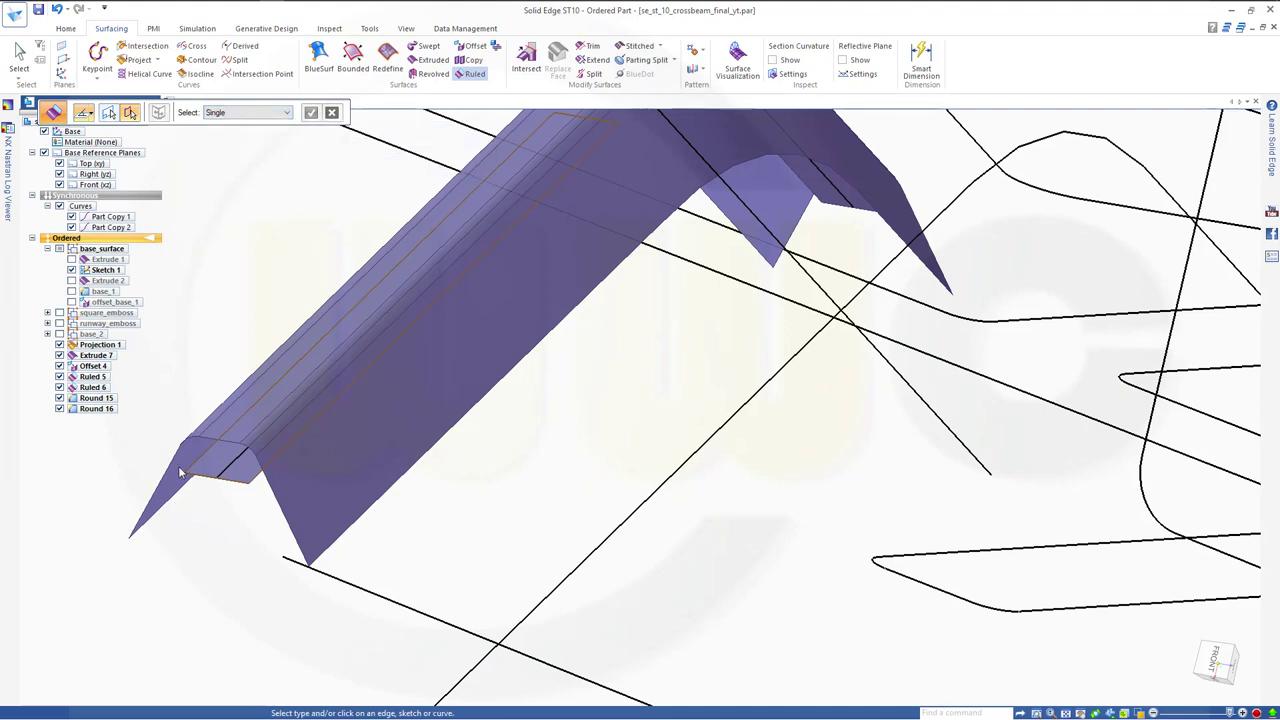
{"action": "left_click", "coordinate": [212, 479]}
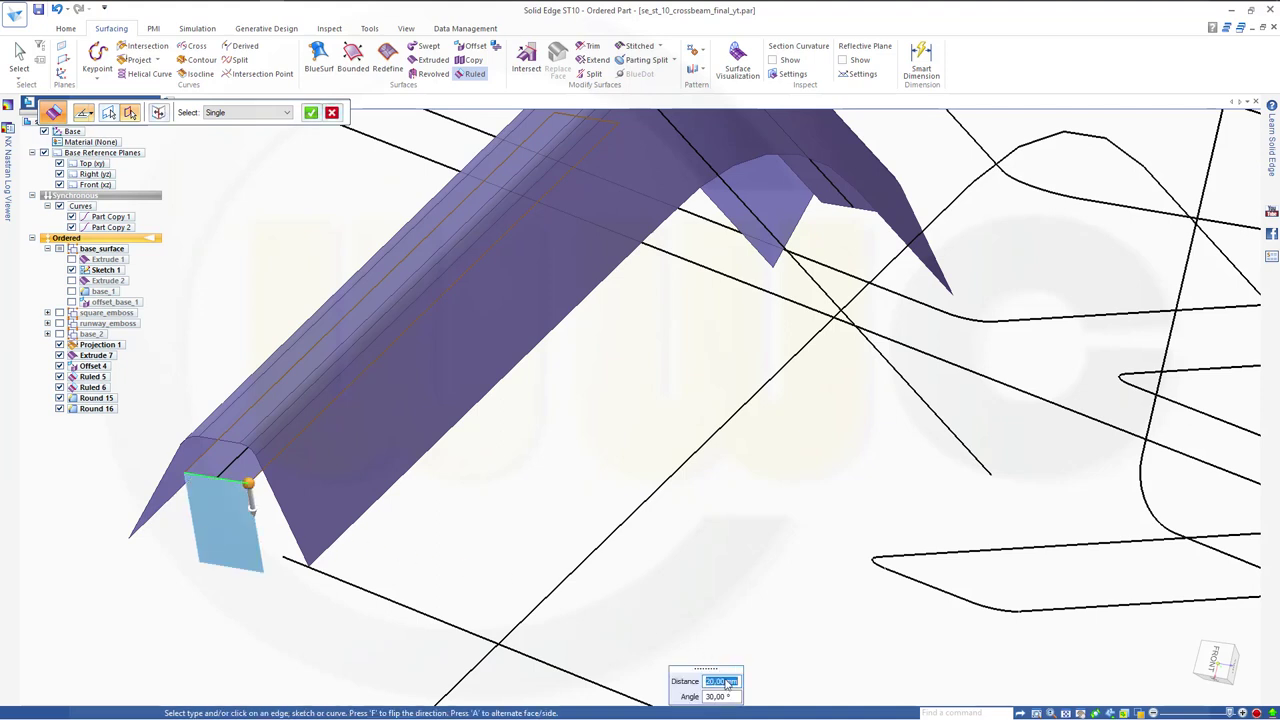
{"action": "left_click", "coordinate": [710, 697]}
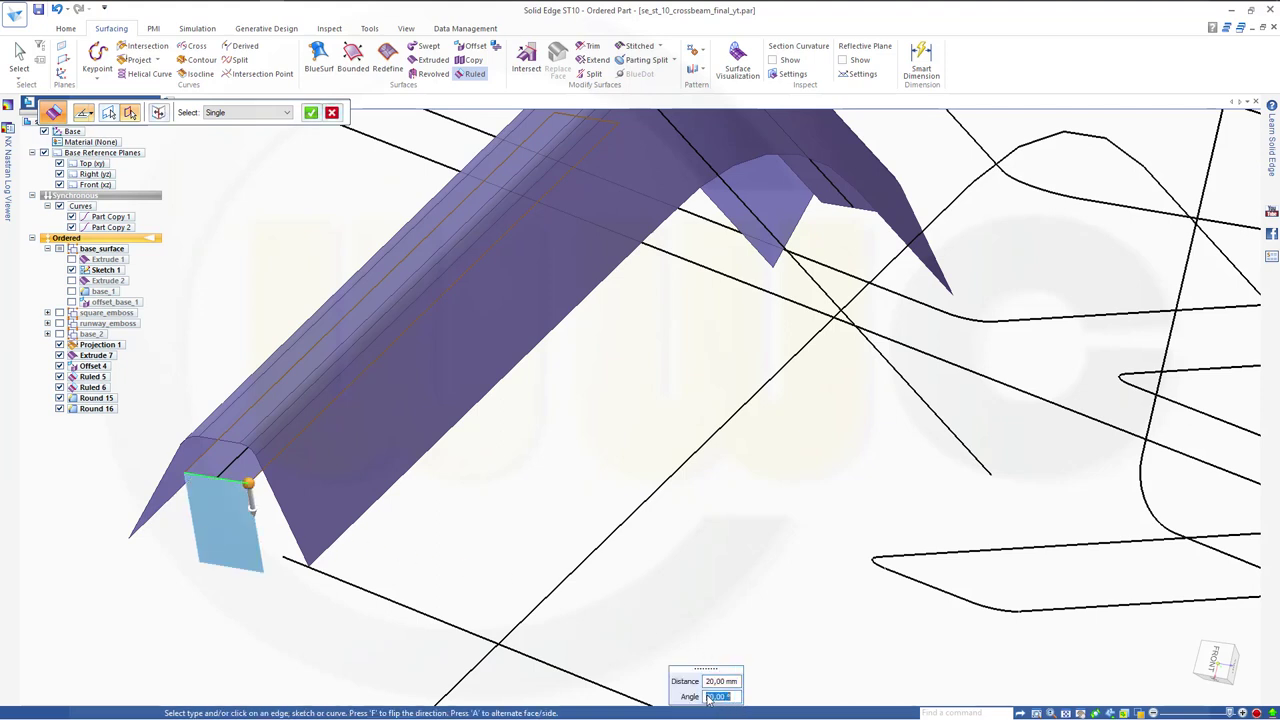
{"action": "type", "text": "45"}
{"action": "key", "text": "Tab"}
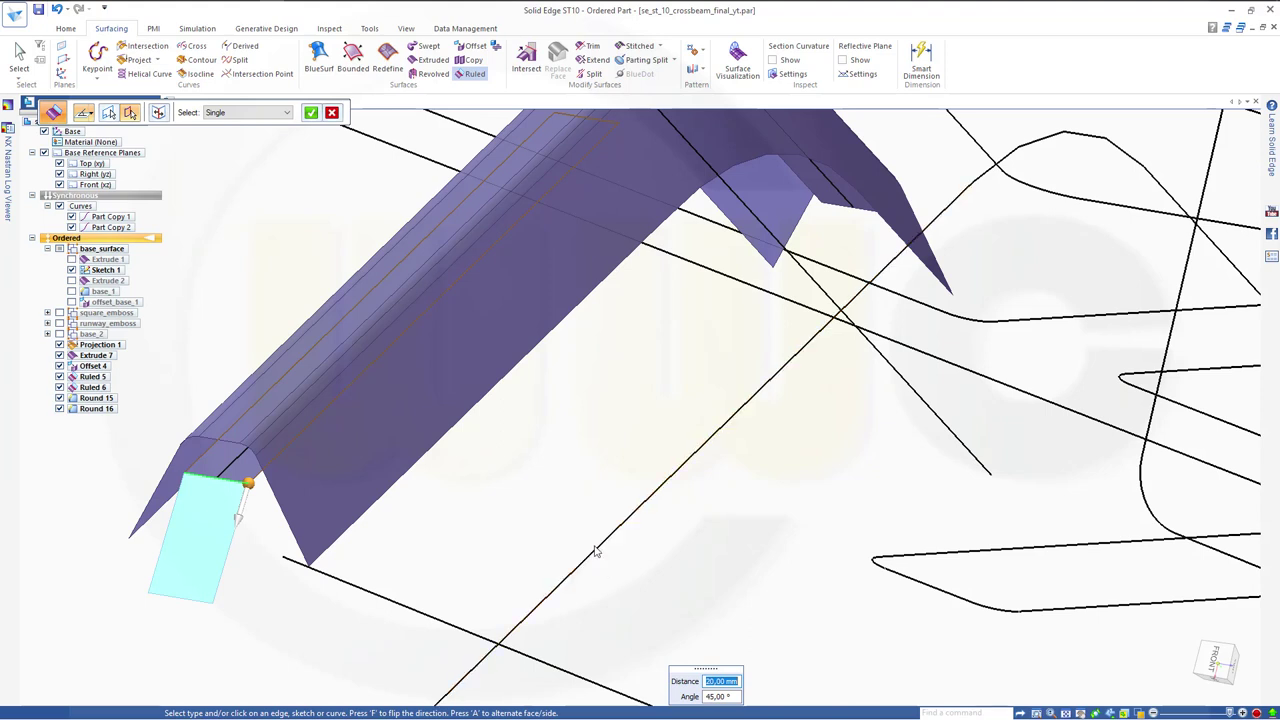
{"action": "left_click", "coordinate": [311, 114]}
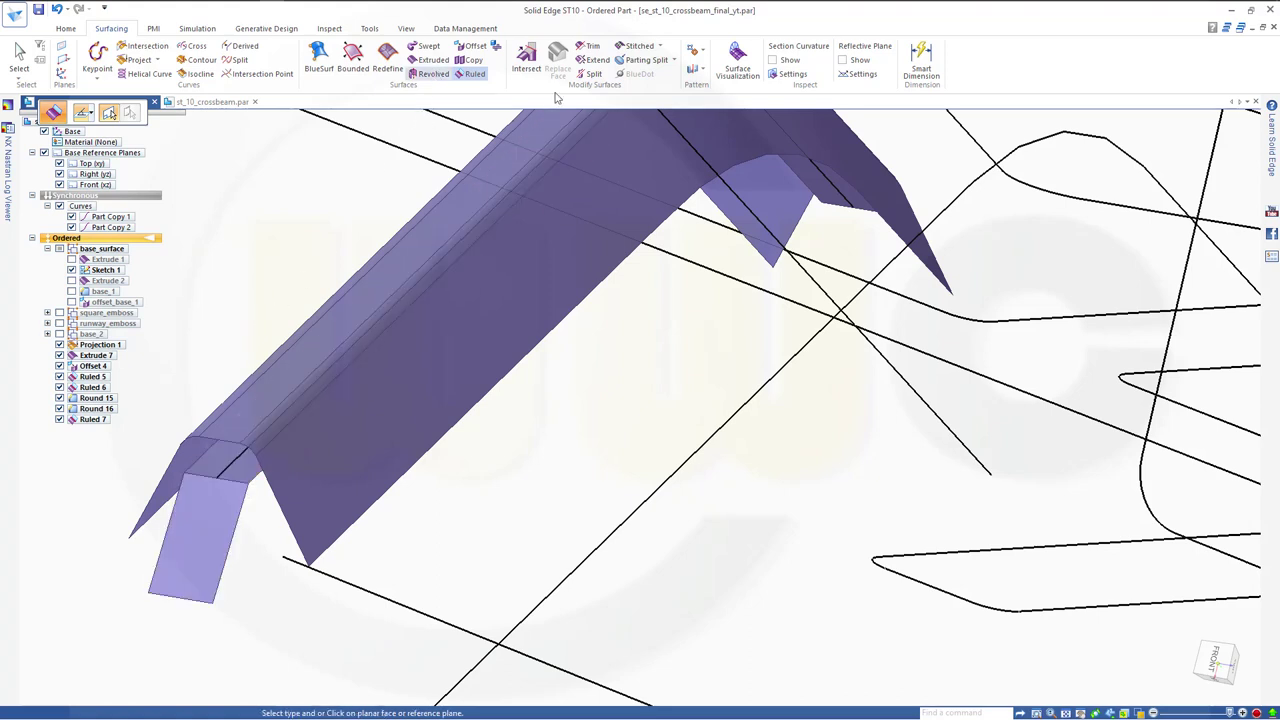
Extend the ruled end surface's upper edge by 15 mm so it passes up through the rounded strip.
{"action": "left_click", "coordinate": [590, 61]}
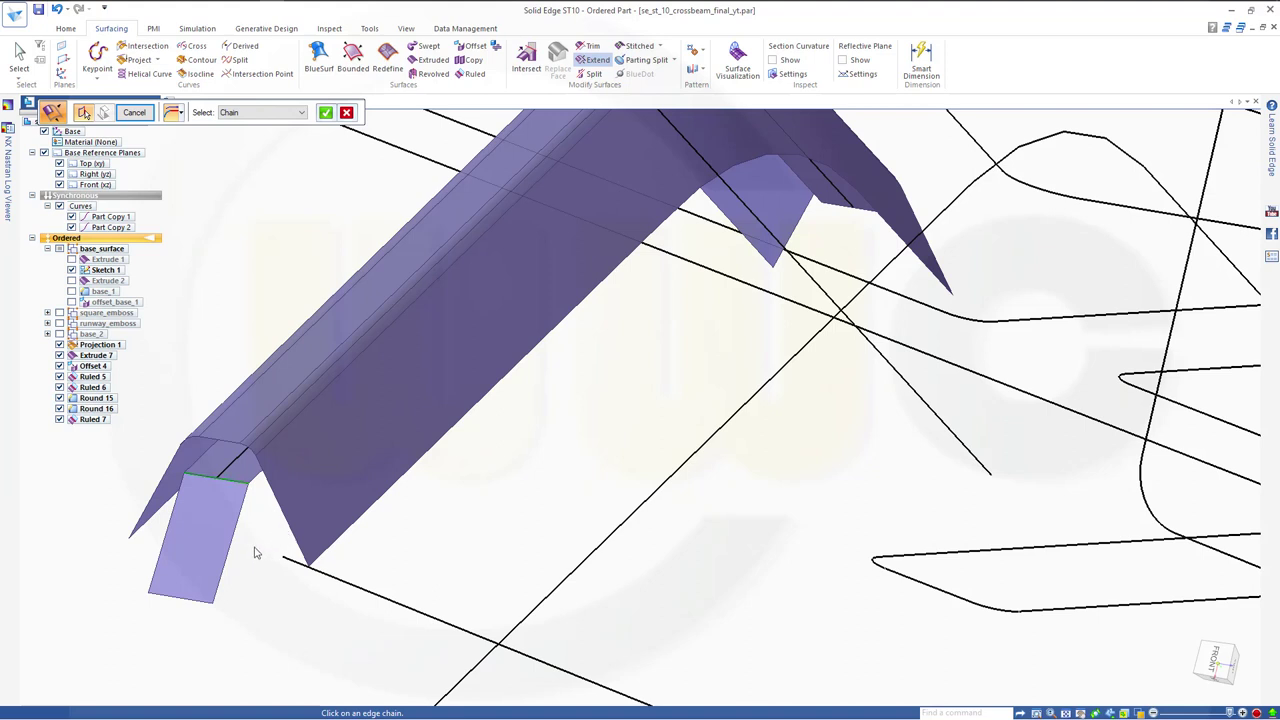
{"action": "left_click", "coordinate": [222, 543]}
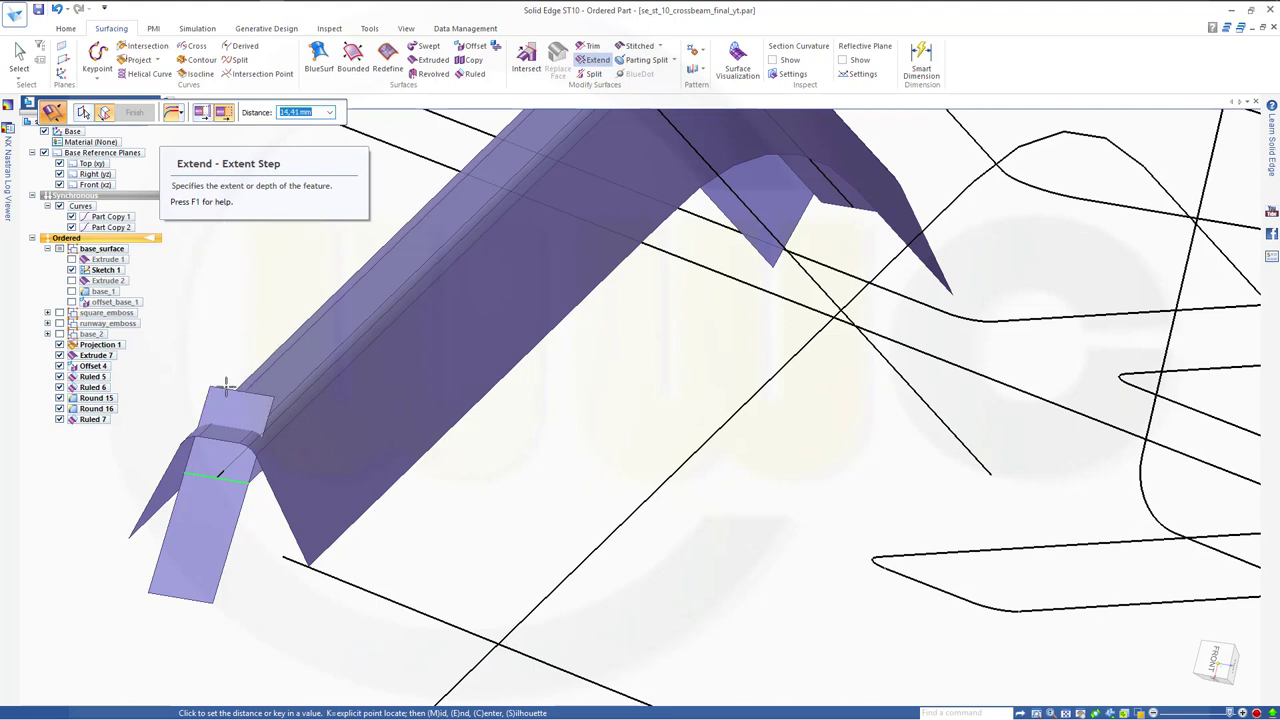
{"action": "type", "text": "15"}
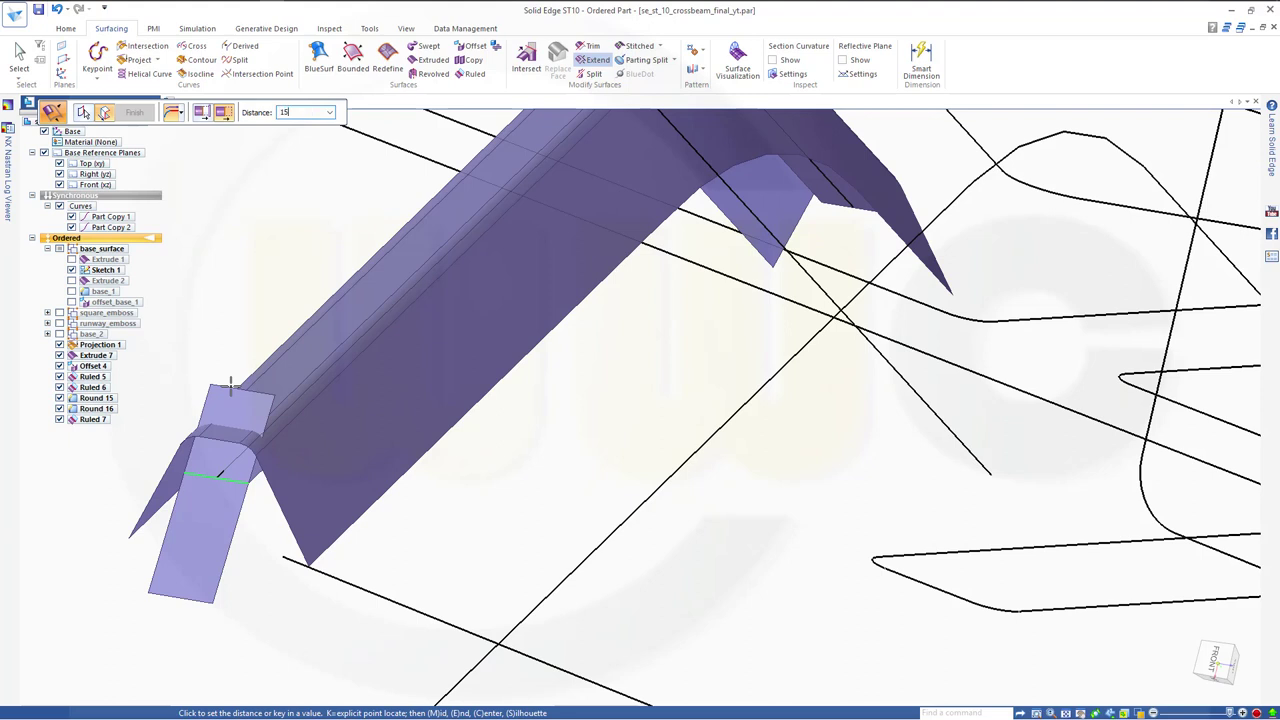
{"action": "key", "text": "Return"}
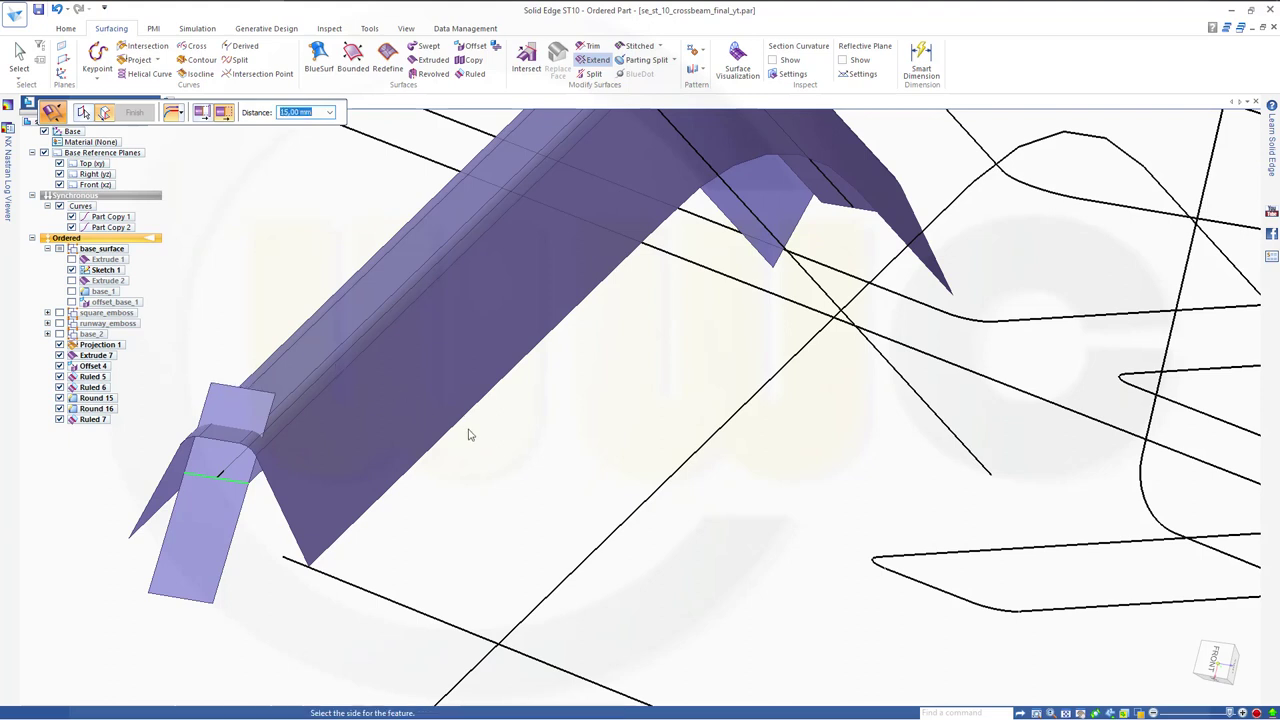
{"action": "left_click", "coordinate": [311, 275]}
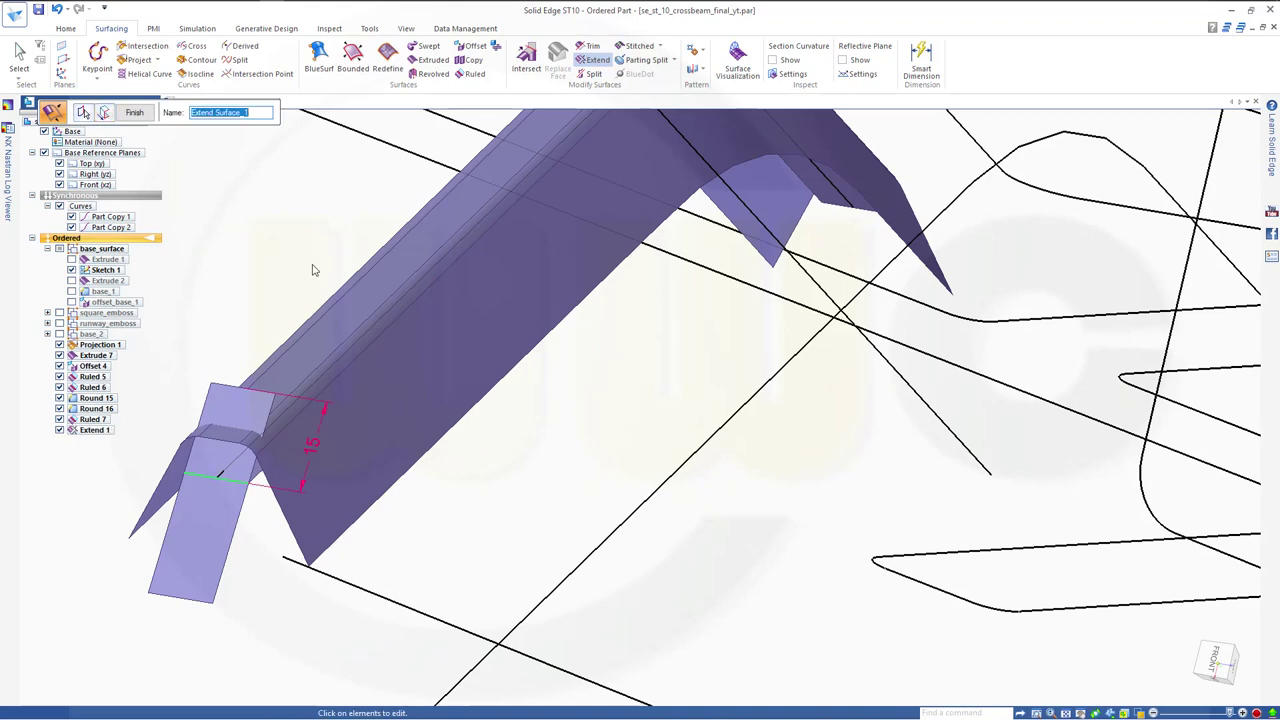
{"action": "left_click", "coordinate": [134, 112]}
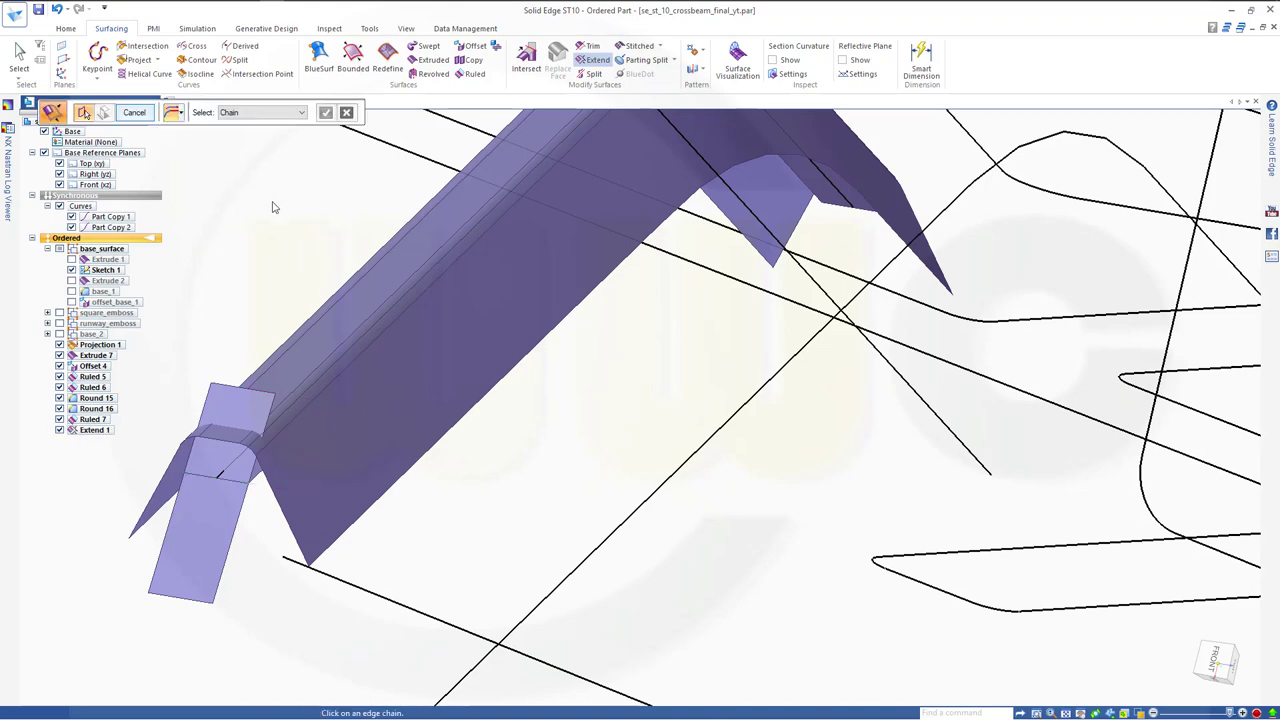
{"action": "scroll", "coordinate": [630, 376], "scroll_direction": "down", "scroll_amount": 3}
{"action": "middle_click_drag", "start_coordinate": [711, 383], "coordinate": [403, 434]}
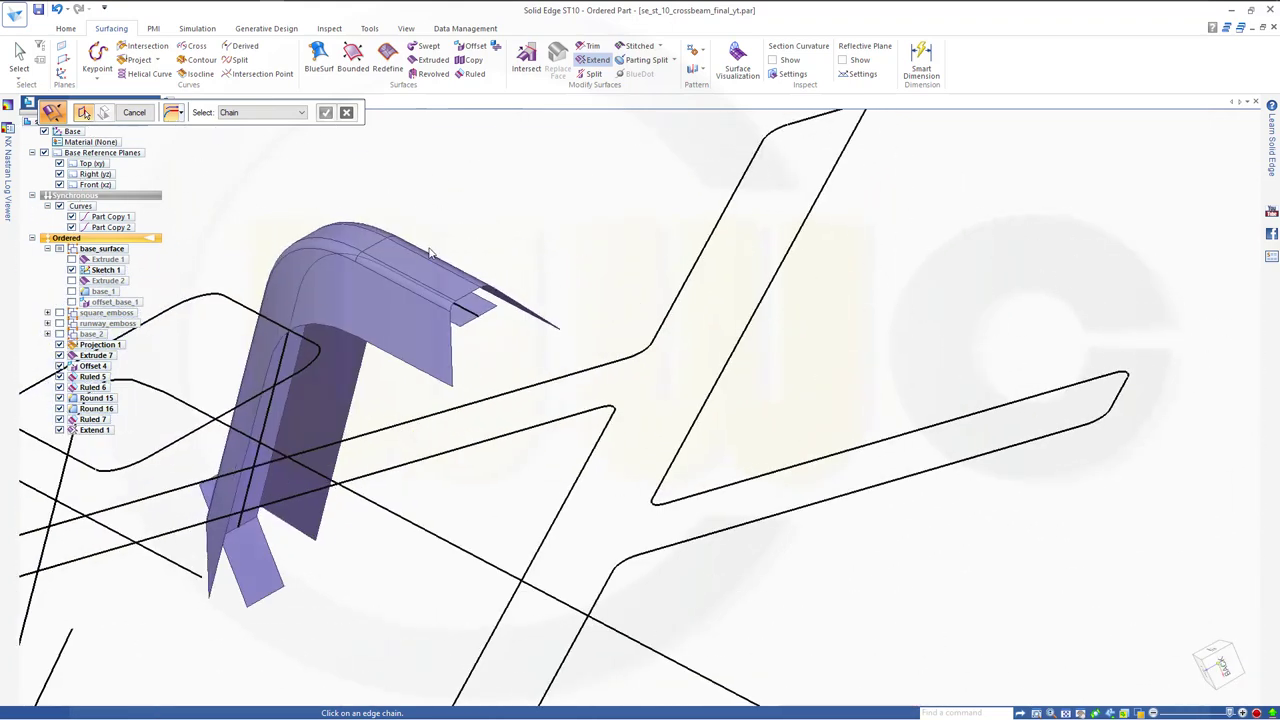
Create a tapered ruled surface 20 mm long at 45° from the narrow extruded strip's opposite short end edge, sloping downward and outward.
{"action": "scroll", "coordinate": [468, 250], "scroll_direction": "up", "scroll_amount": 3}
{"action": "scroll", "coordinate": [468, 250], "scroll_direction": "up", "scroll_amount": 2}
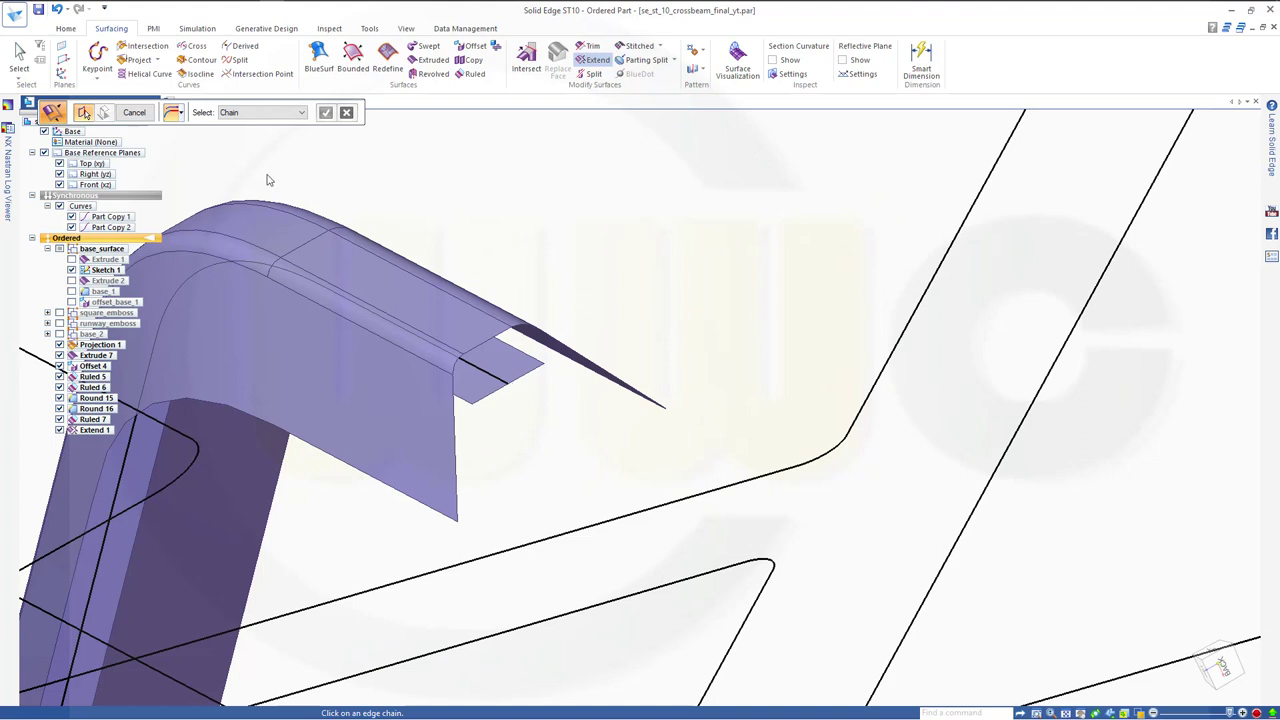
{"action": "left_click", "coordinate": [136, 113]}
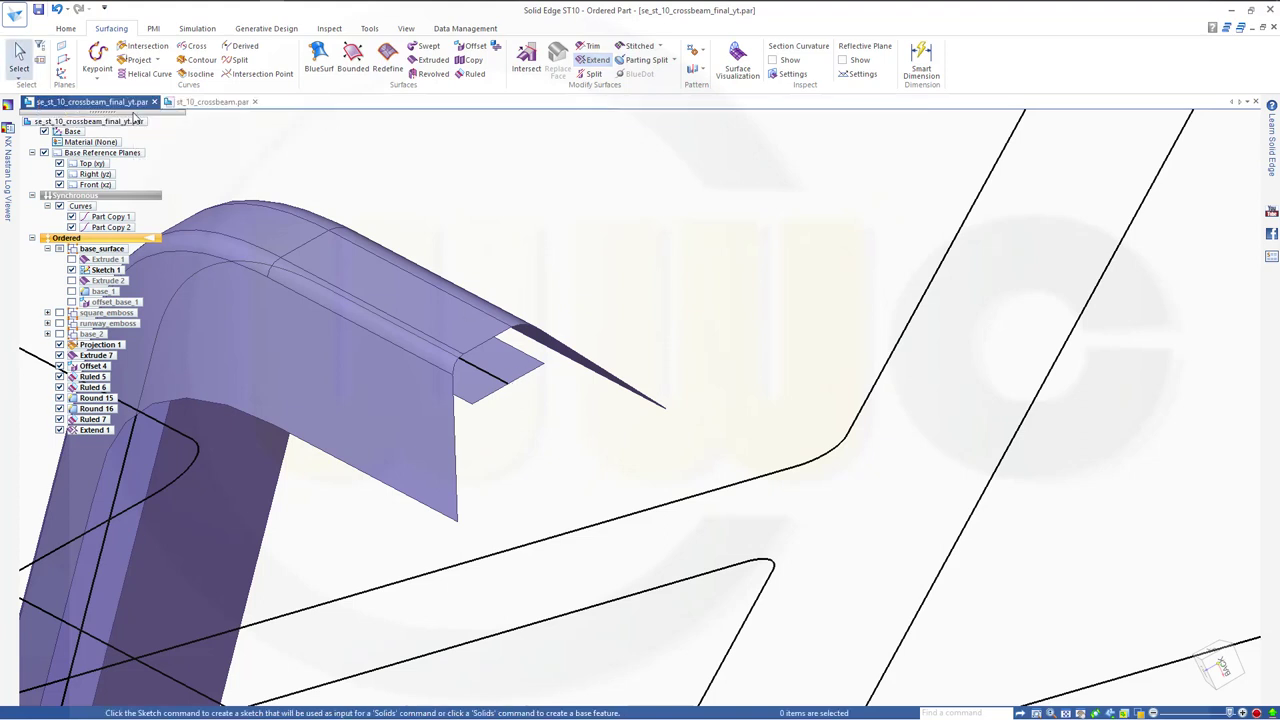
{"action": "left_click", "coordinate": [476, 75]}
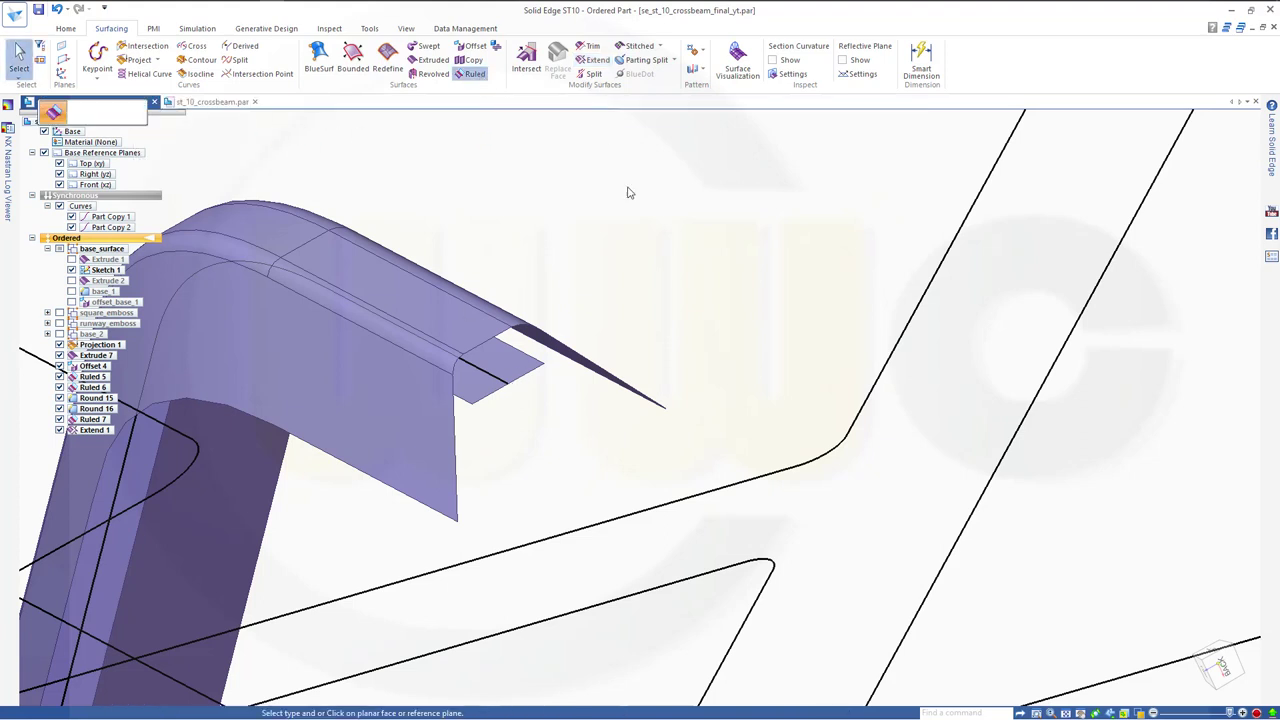
{"action": "left_click", "coordinate": [521, 372]}
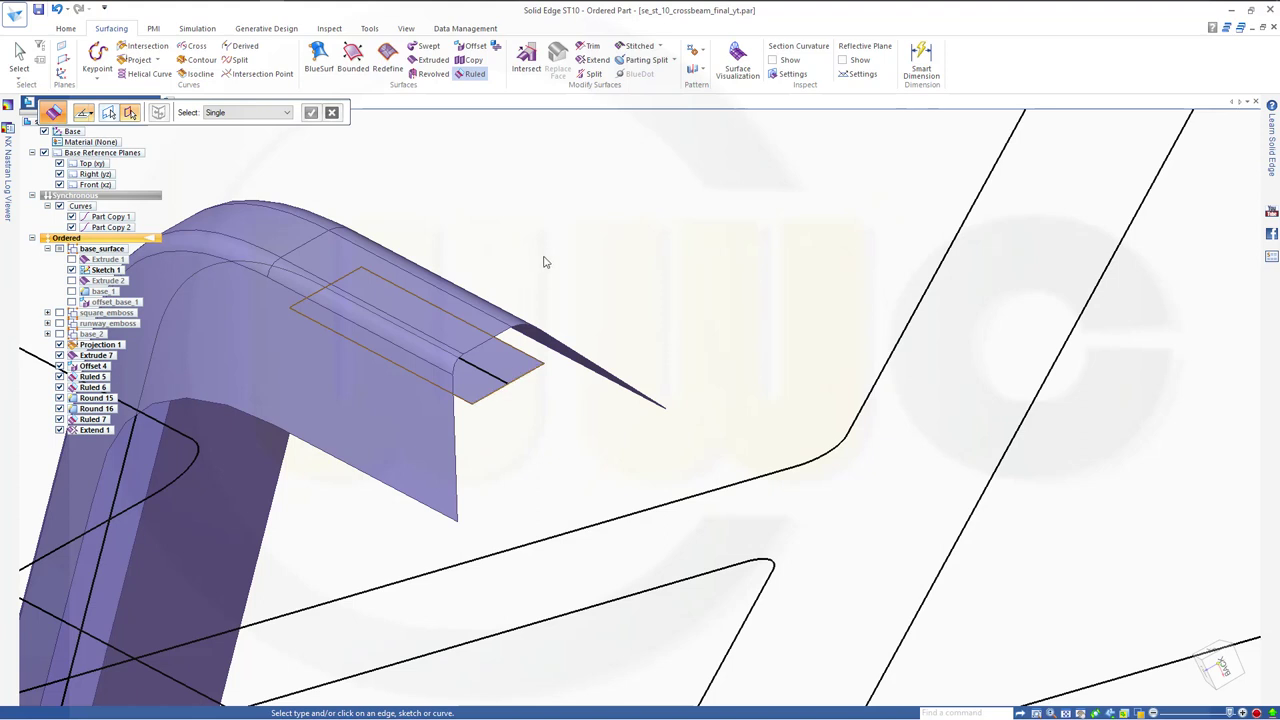
{"action": "left_click", "coordinate": [492, 401]}
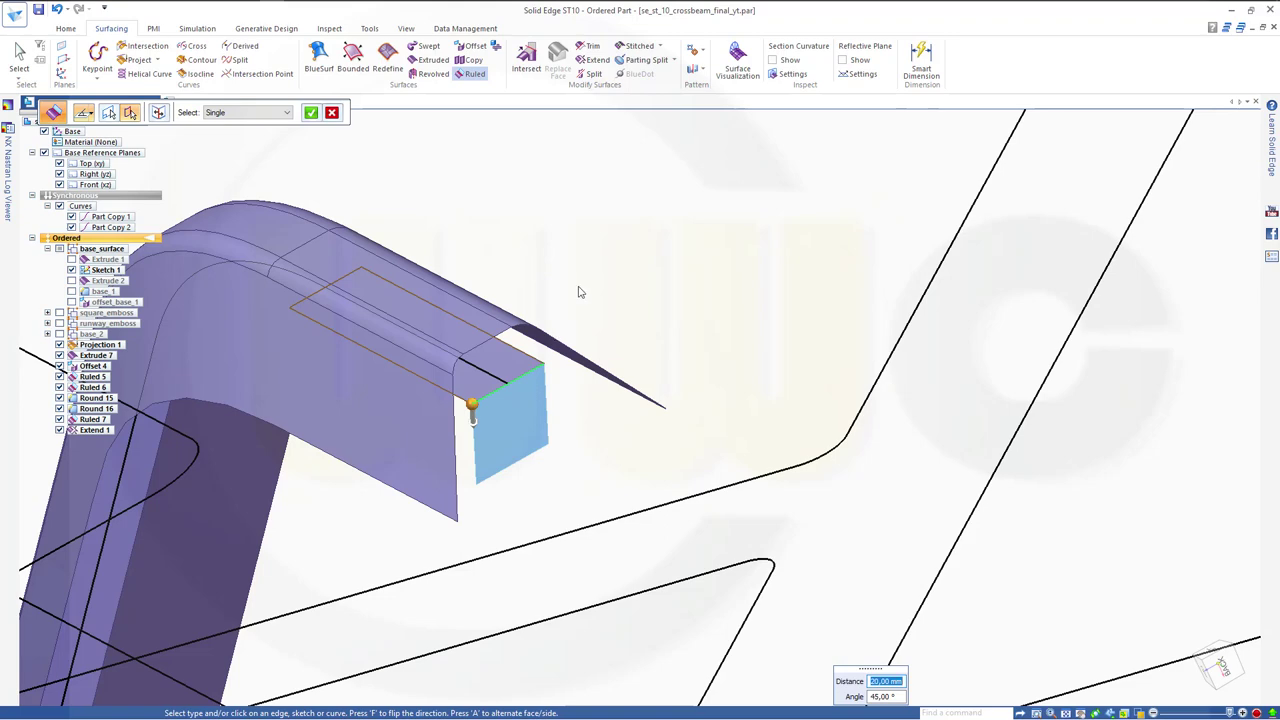
{"action": "middle_click_drag", "start_coordinate": [655, 397], "coordinate": [250, 190]}
{"action": "left_click", "coordinate": [159, 112]}
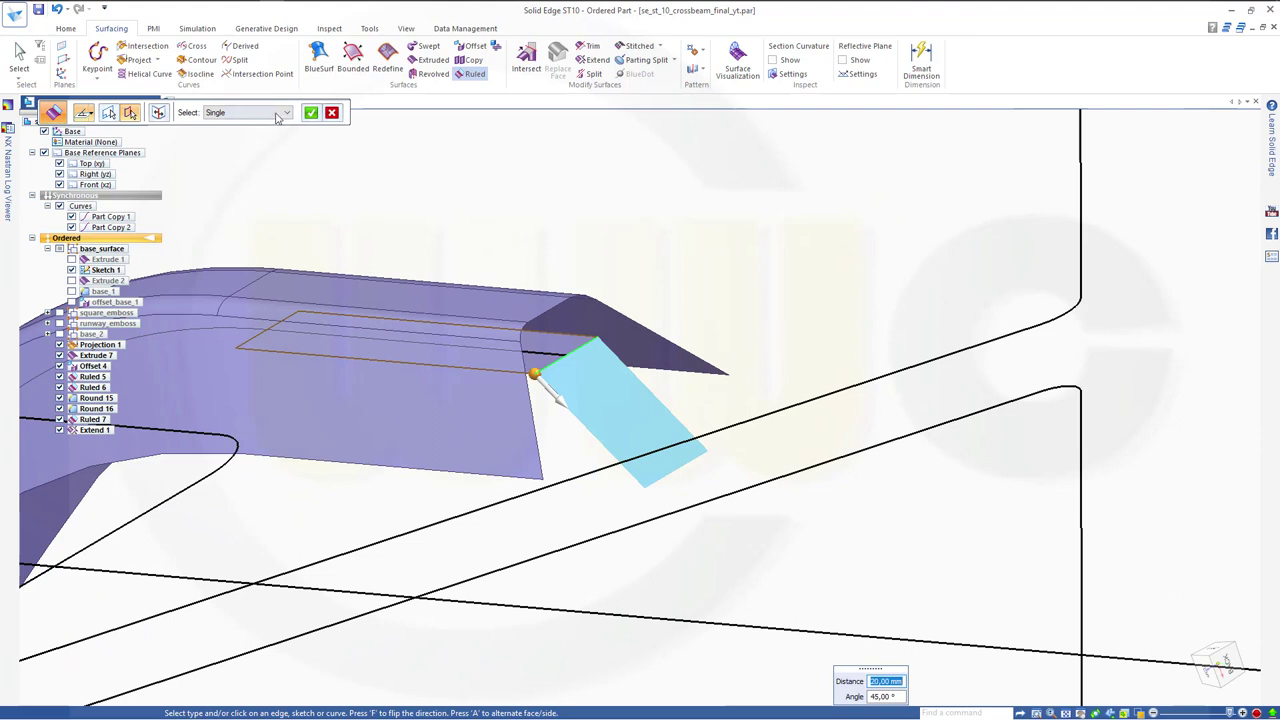
{"action": "left_click", "coordinate": [311, 112]}
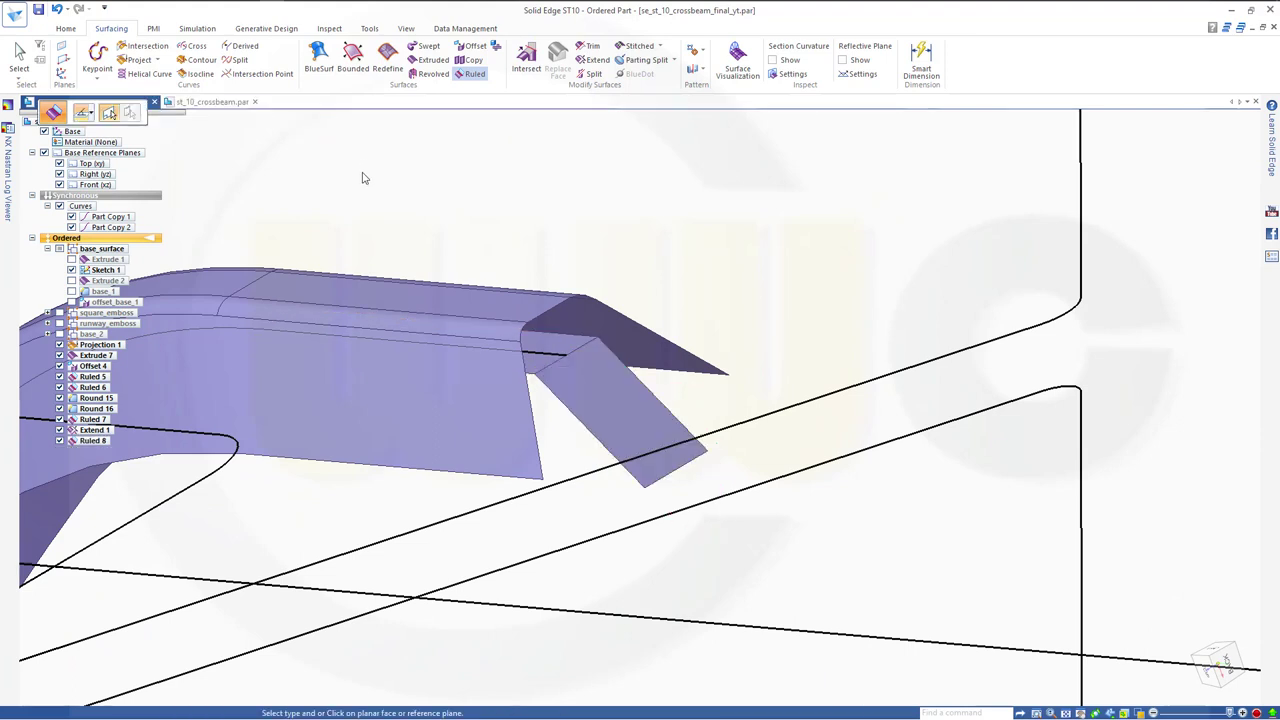
{"action": "key", "text": "Escape"}
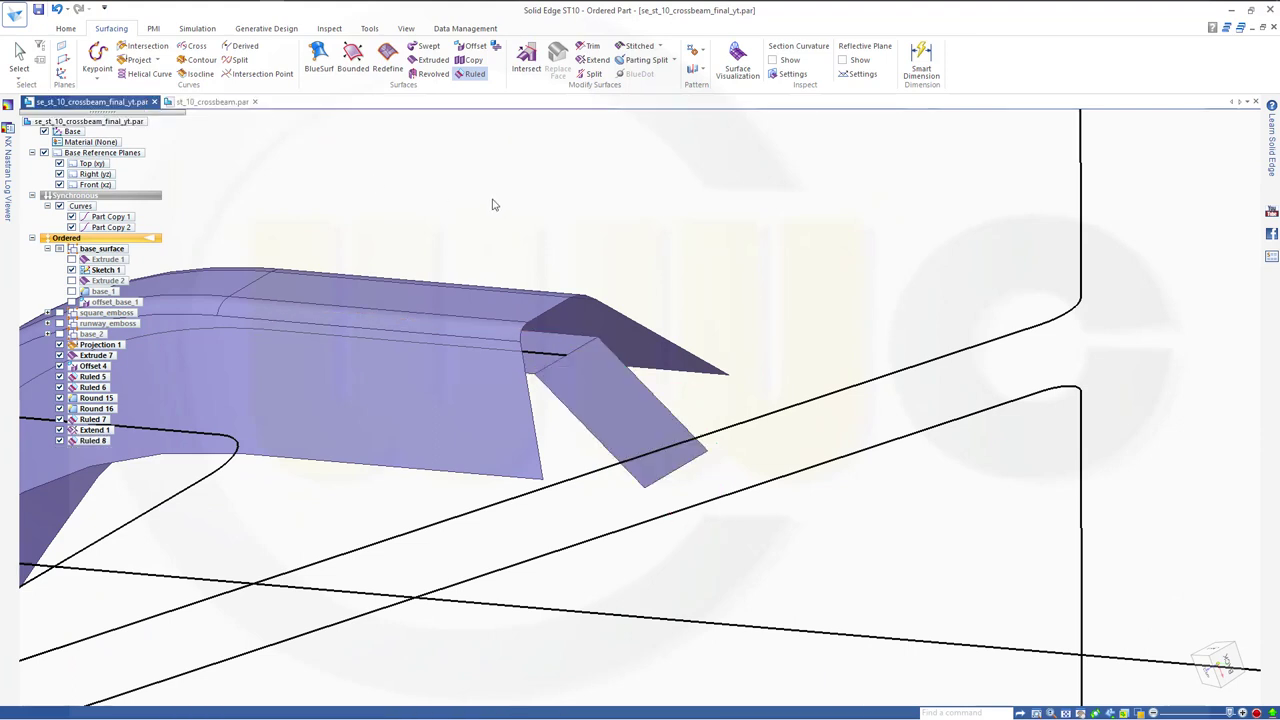
Extend the new ruled end surface's upper edge by 15 mm so it passes up through the rounded strip.
{"action": "left_click", "coordinate": [592, 59]}
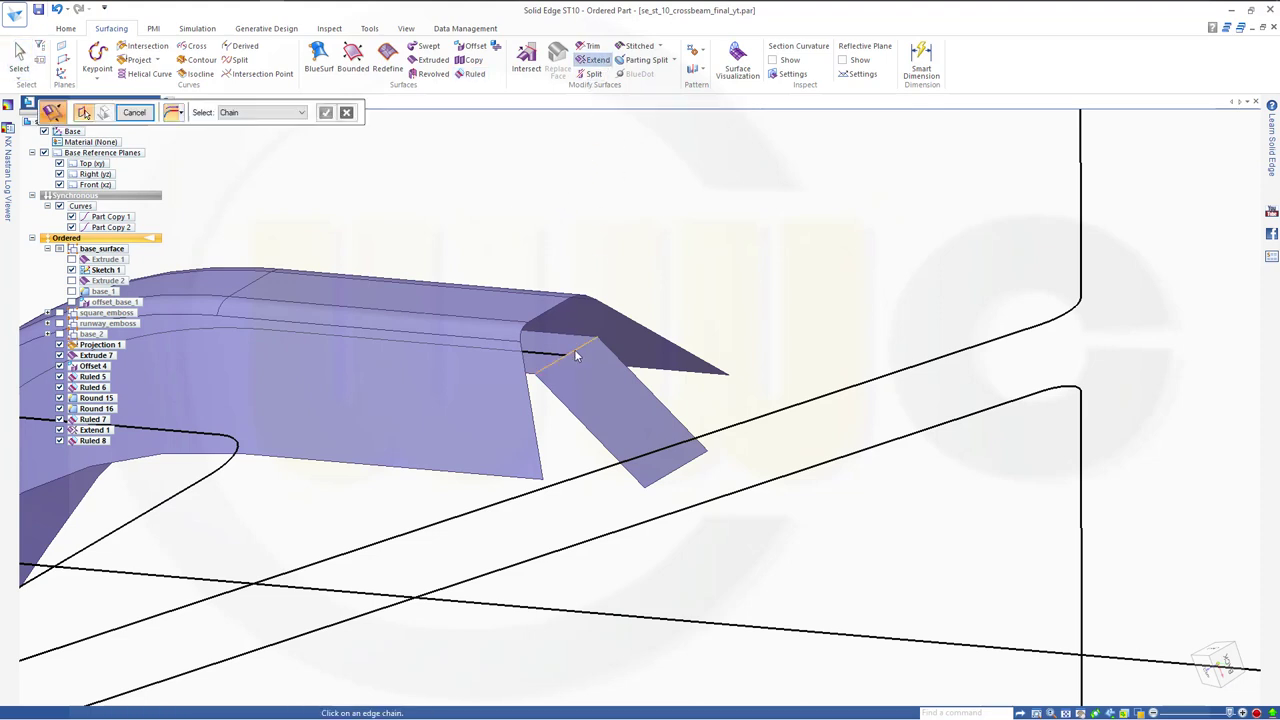
{"action": "left_click", "coordinate": [577, 350]}
{"action": "right_click", "coordinate": [614, 257]}
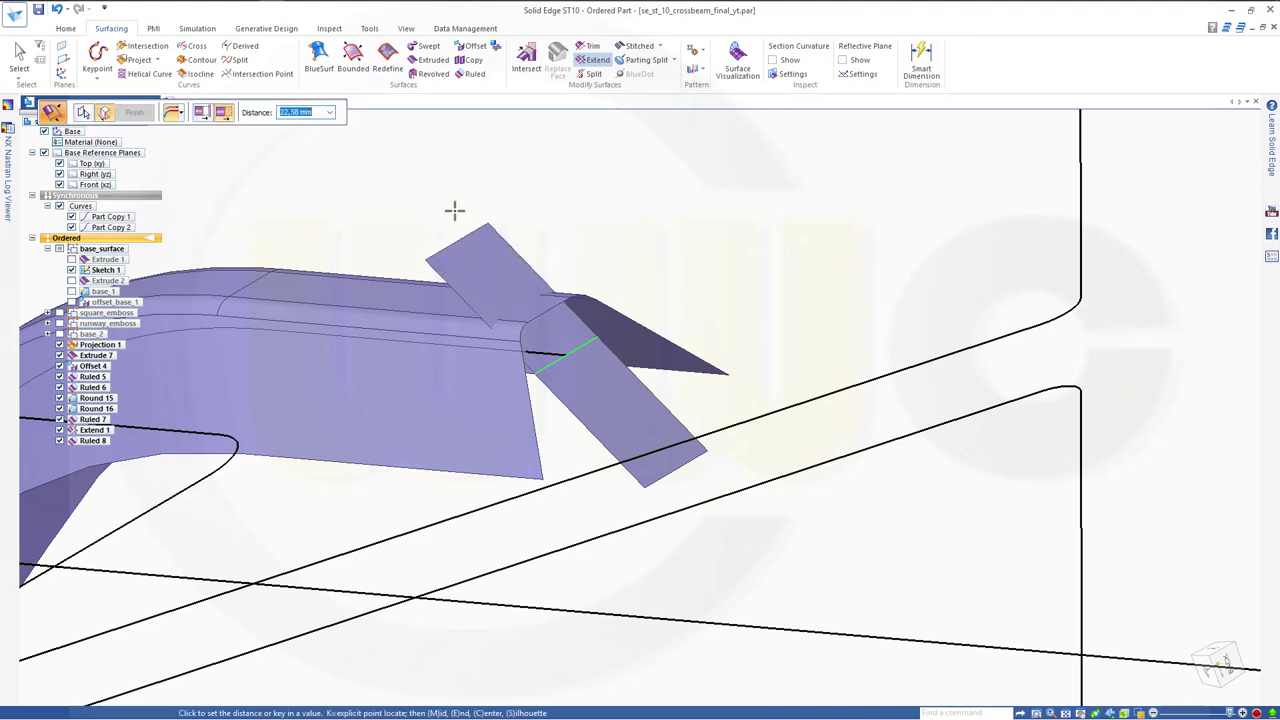
{"action": "type", "text": "1"}
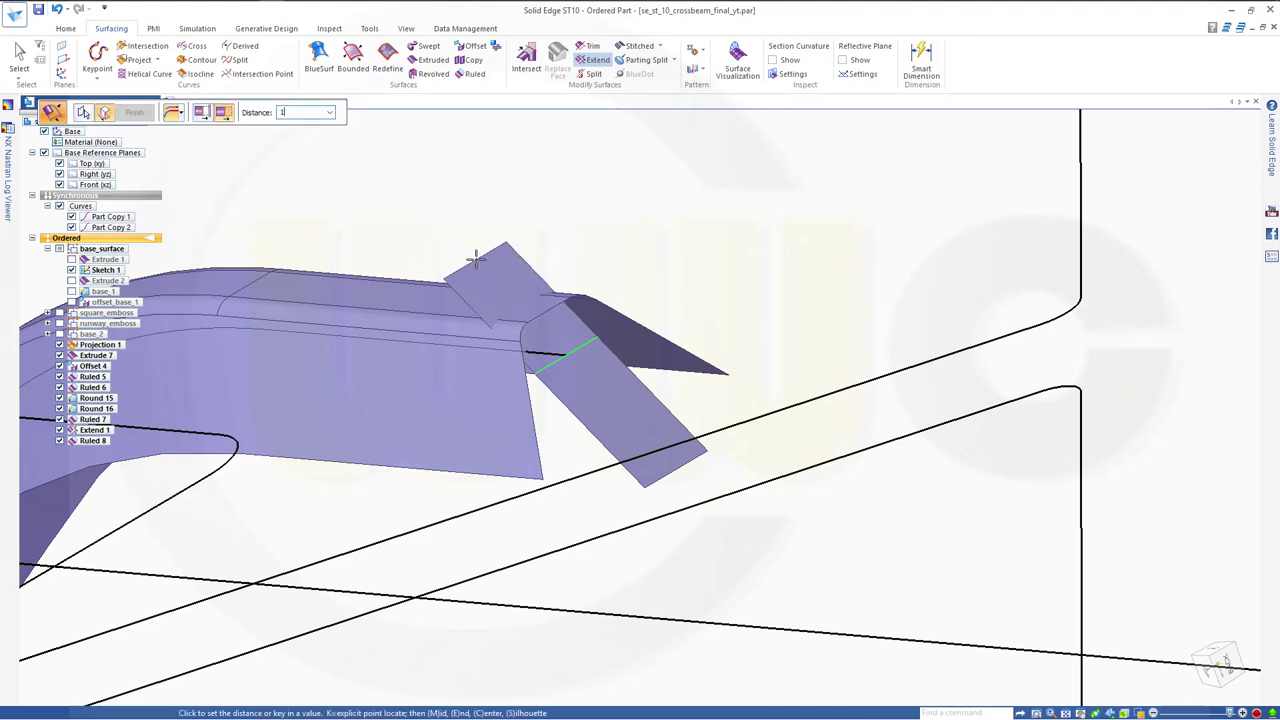
{"action": "type", "text": "5"}
{"action": "key", "text": "Return"}
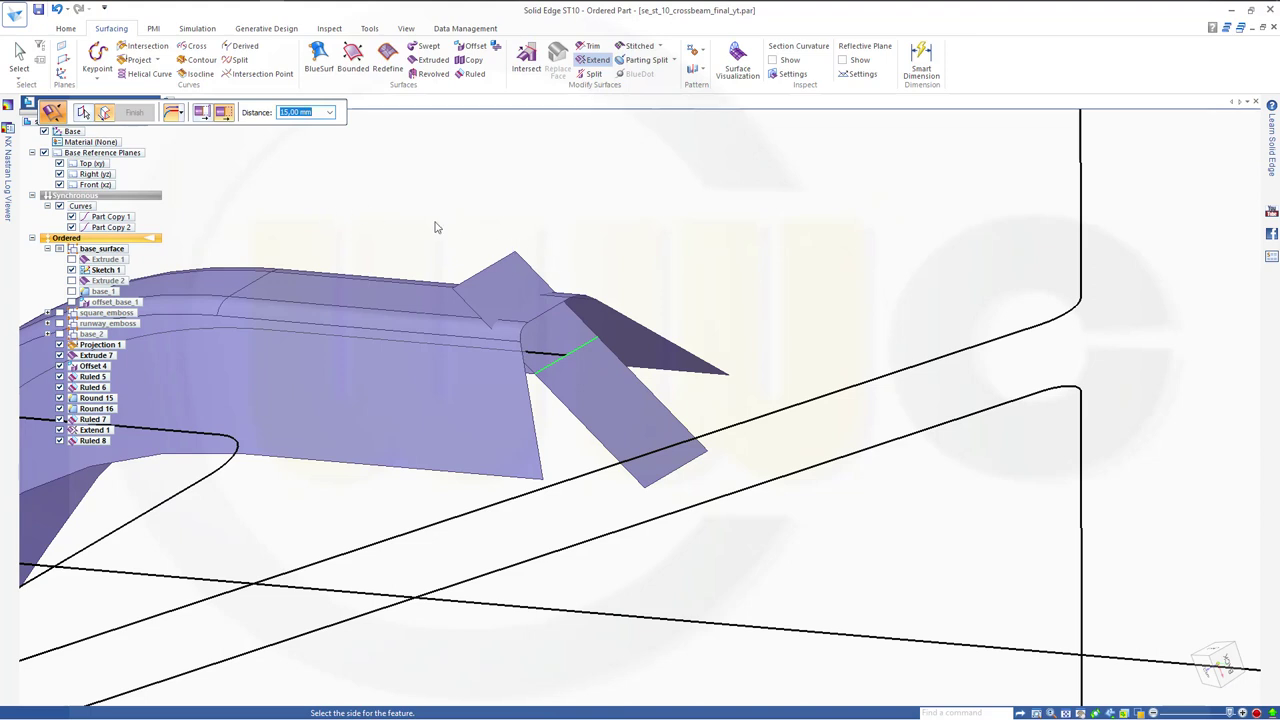
{"action": "left_click", "coordinate": [482, 223]}
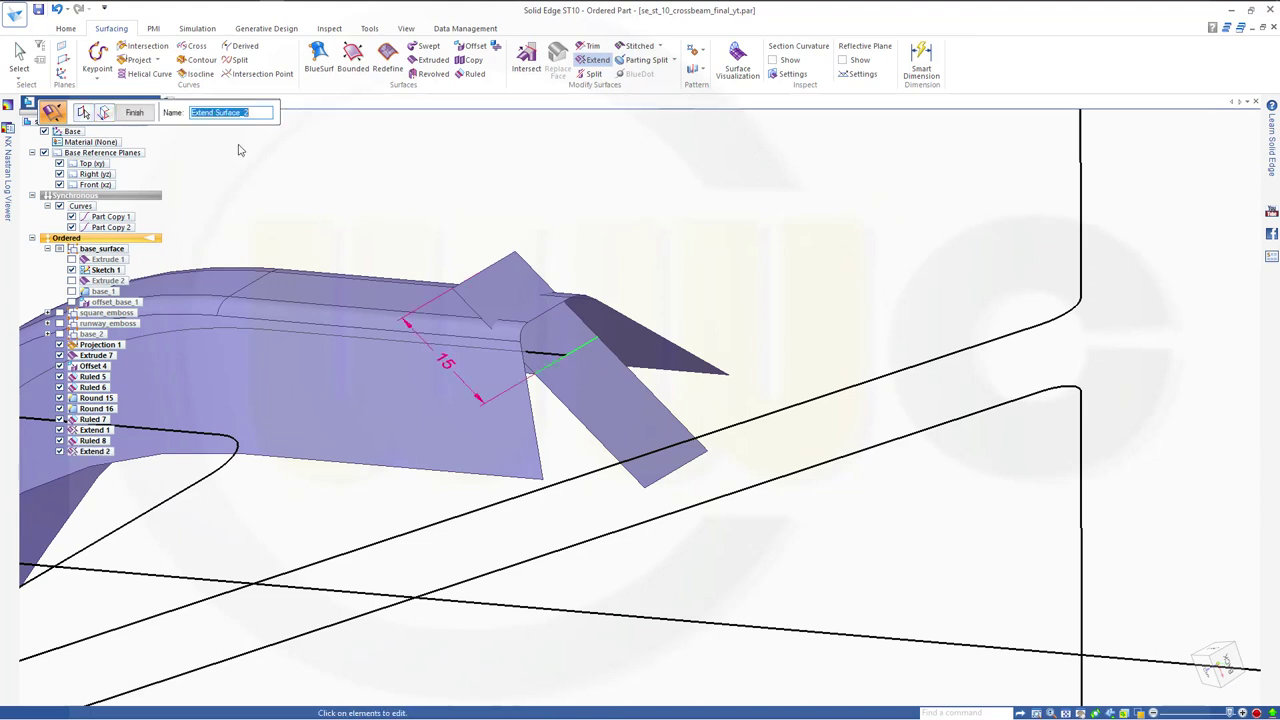
{"action": "left_click", "coordinate": [133, 113]}
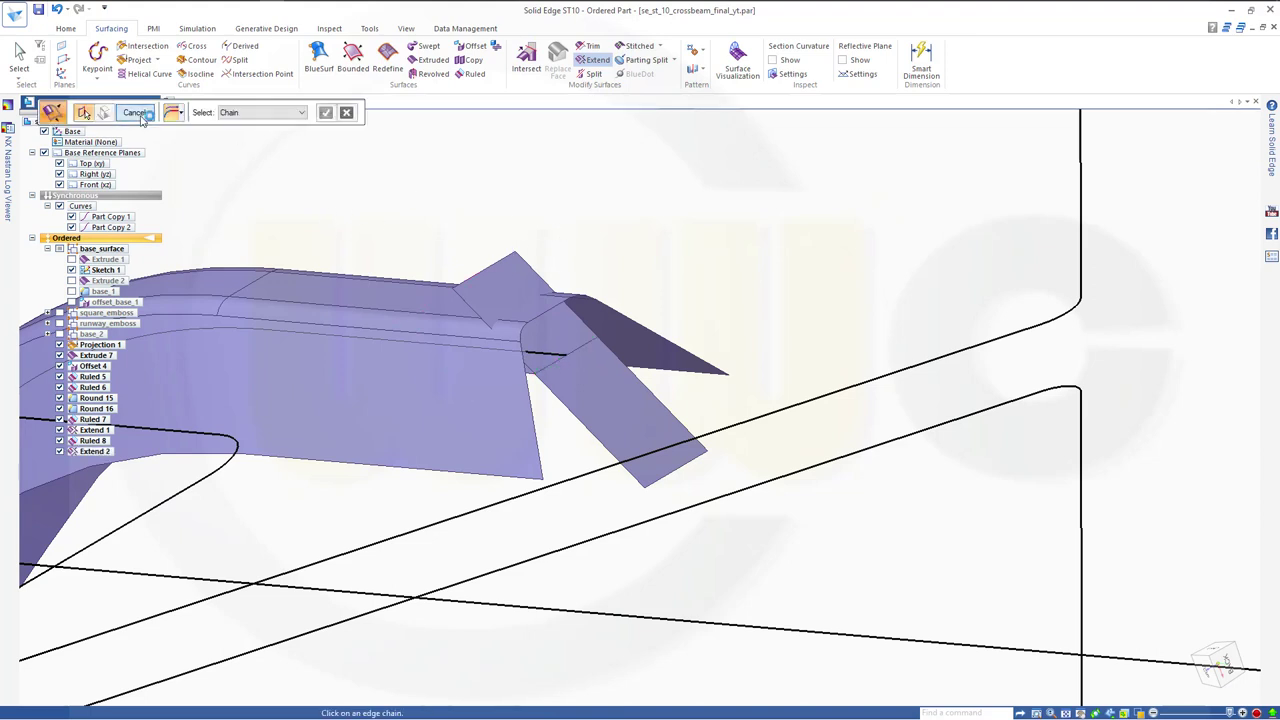
{"action": "left_click", "coordinate": [128, 114]}
Round the rounded strip's top face into the extended ruled surface at the long straight end using a tangent-continuous surface blend with an 8 mm radius.
{"action": "middle_click_drag", "start_coordinate": [340, 260], "coordinate": [340, 449]}
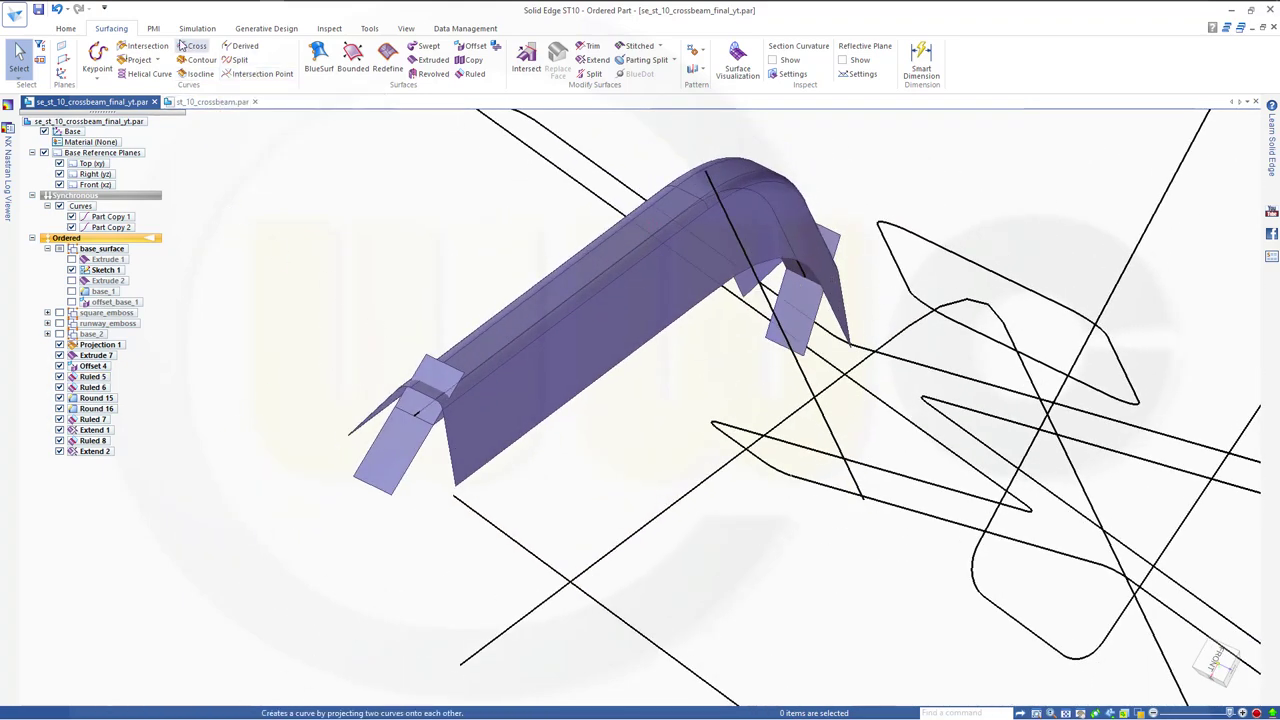
{"action": "left_click", "coordinate": [67, 28]}
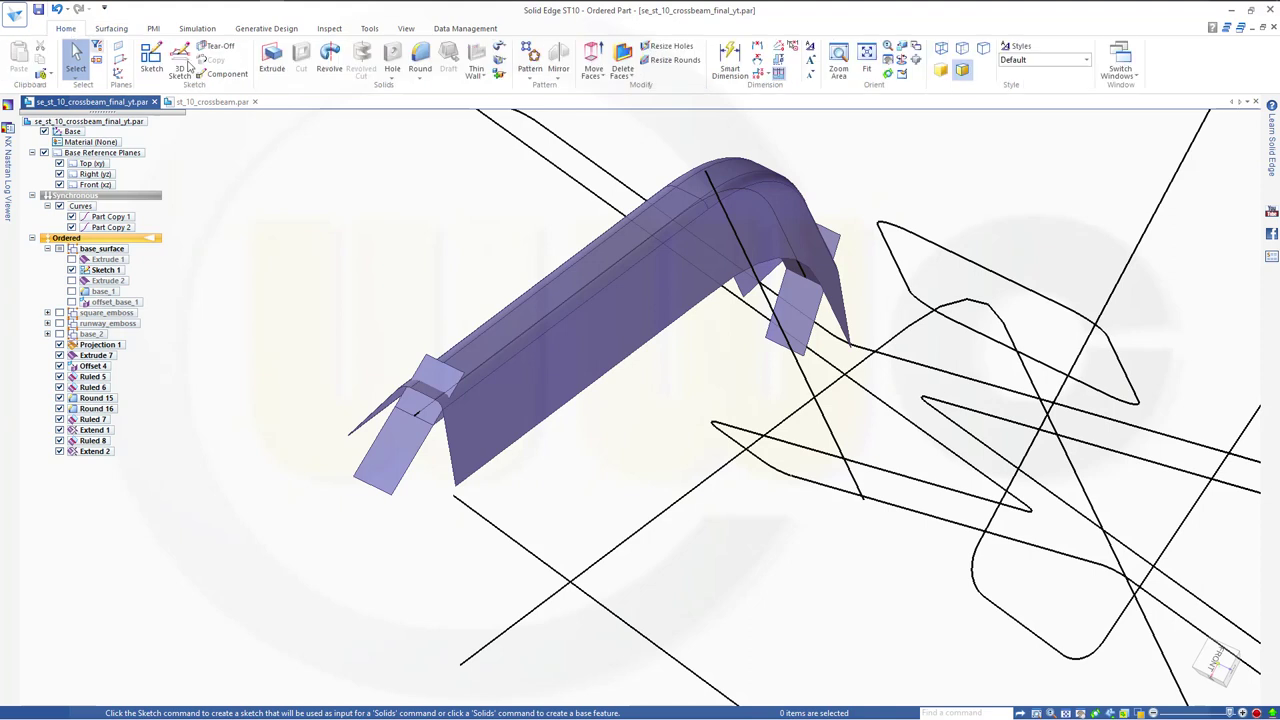
{"action": "left_click", "coordinate": [421, 60]}
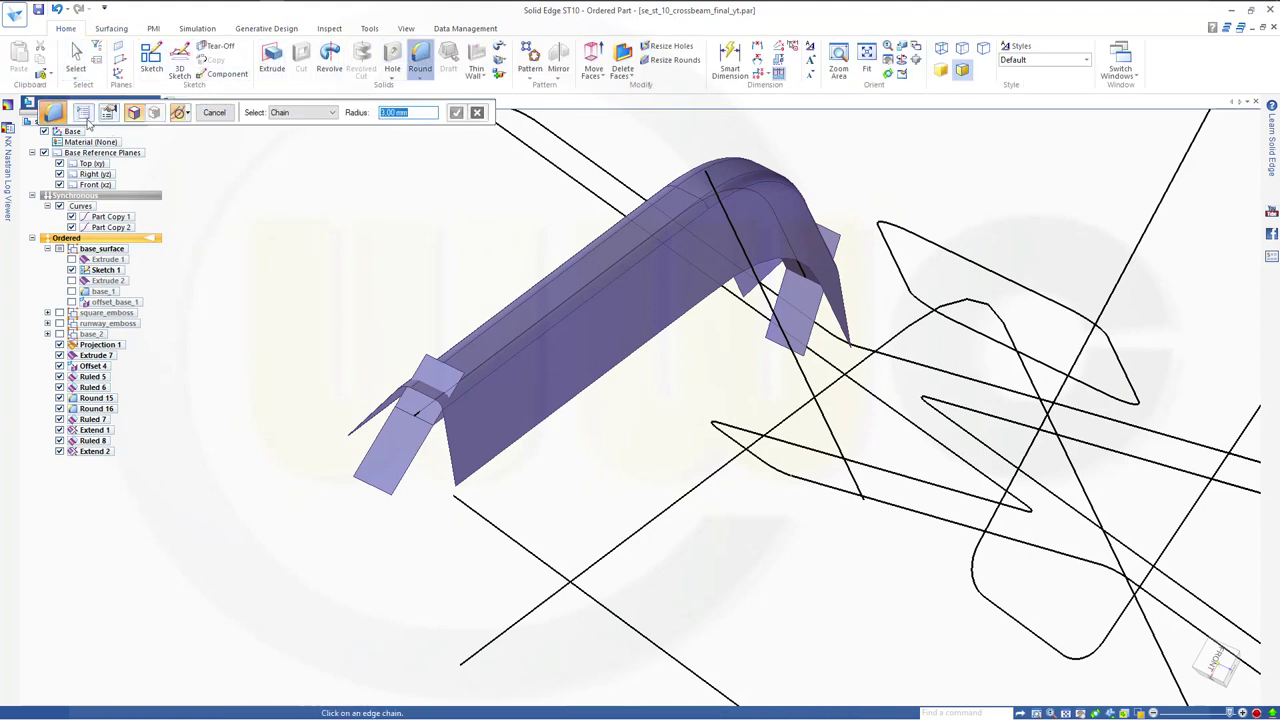
{"action": "left_click", "coordinate": [84, 113]}
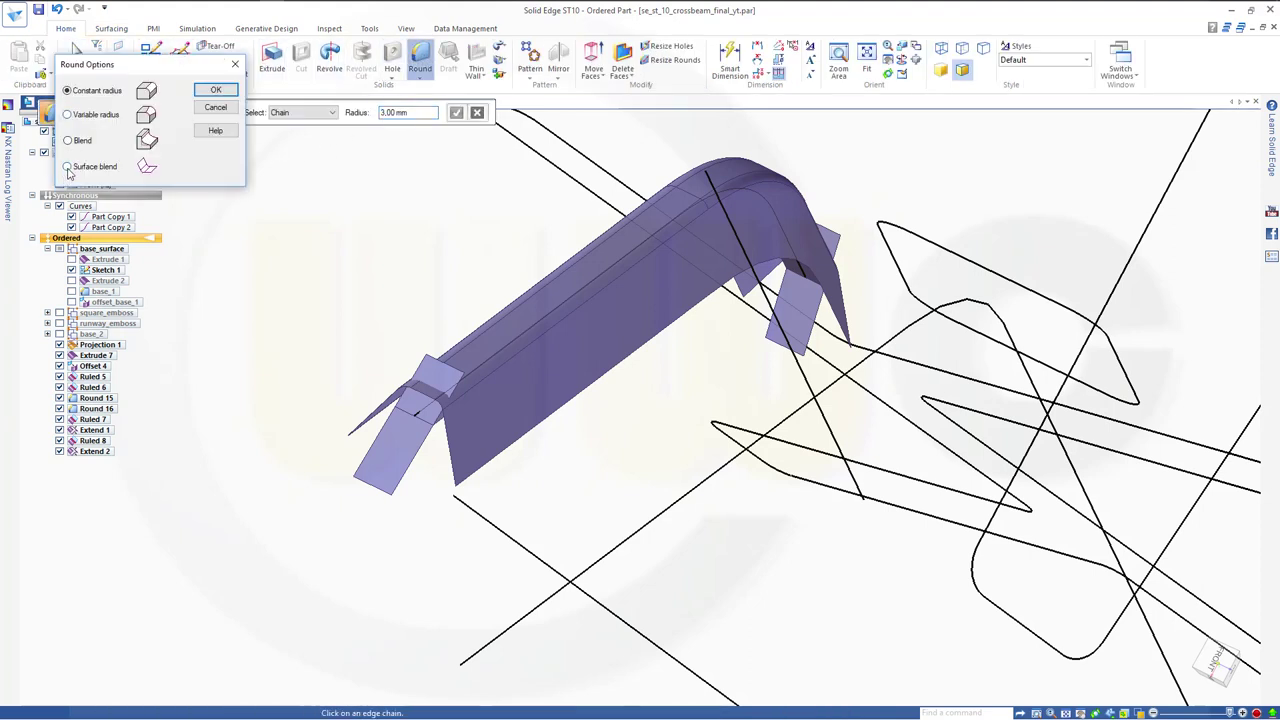
{"action": "left_click", "coordinate": [215, 90]}
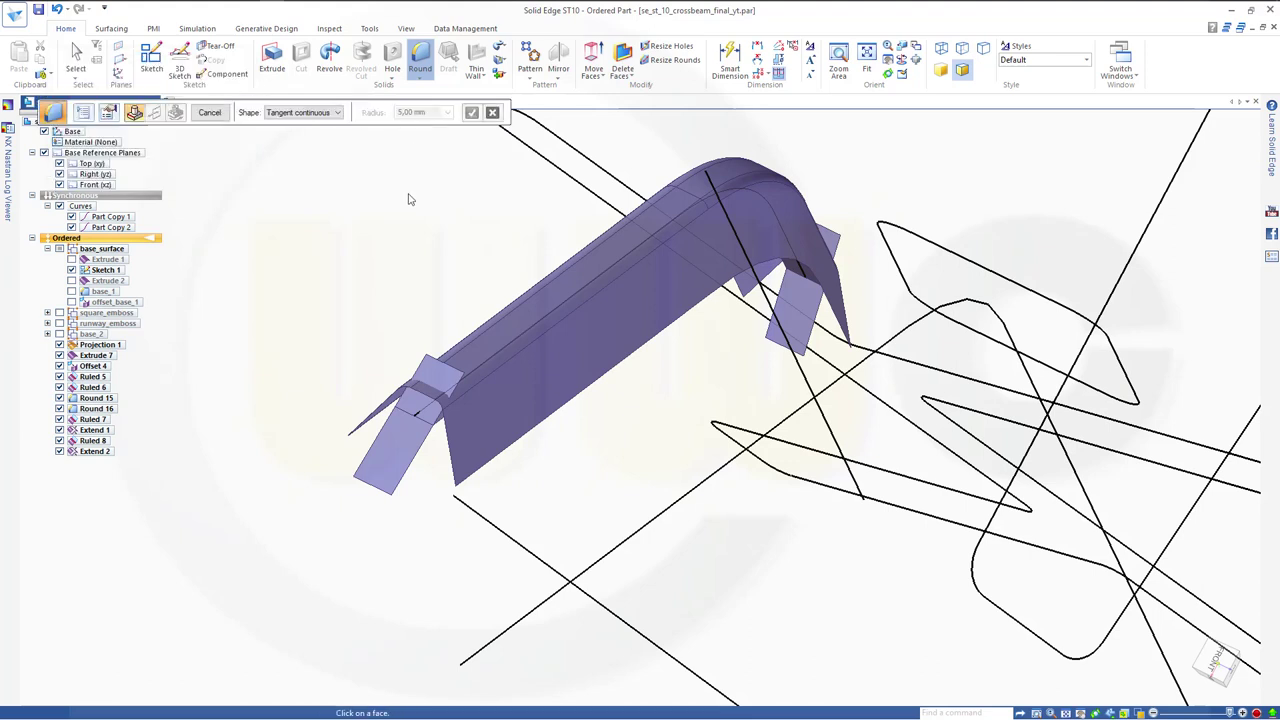
{"action": "left_click", "coordinate": [470, 366]}
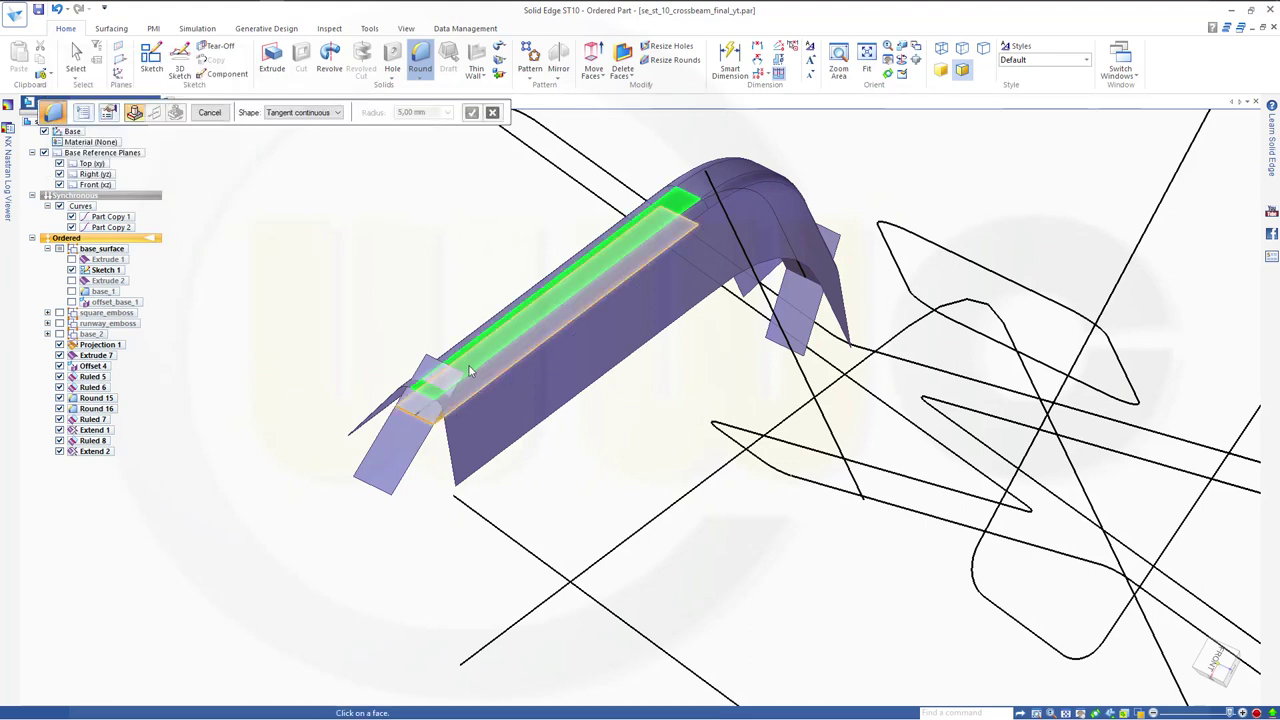
{"action": "left_click", "coordinate": [406, 447]}
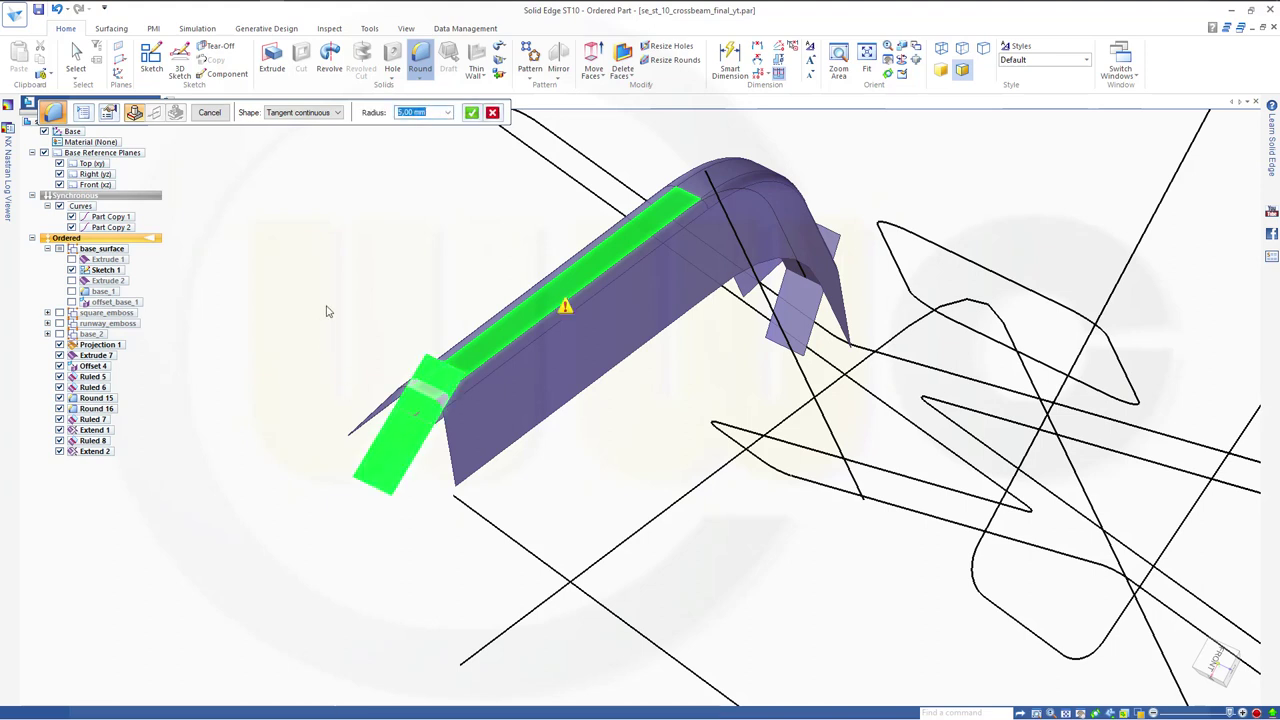
{"action": "type", "text": "8"}
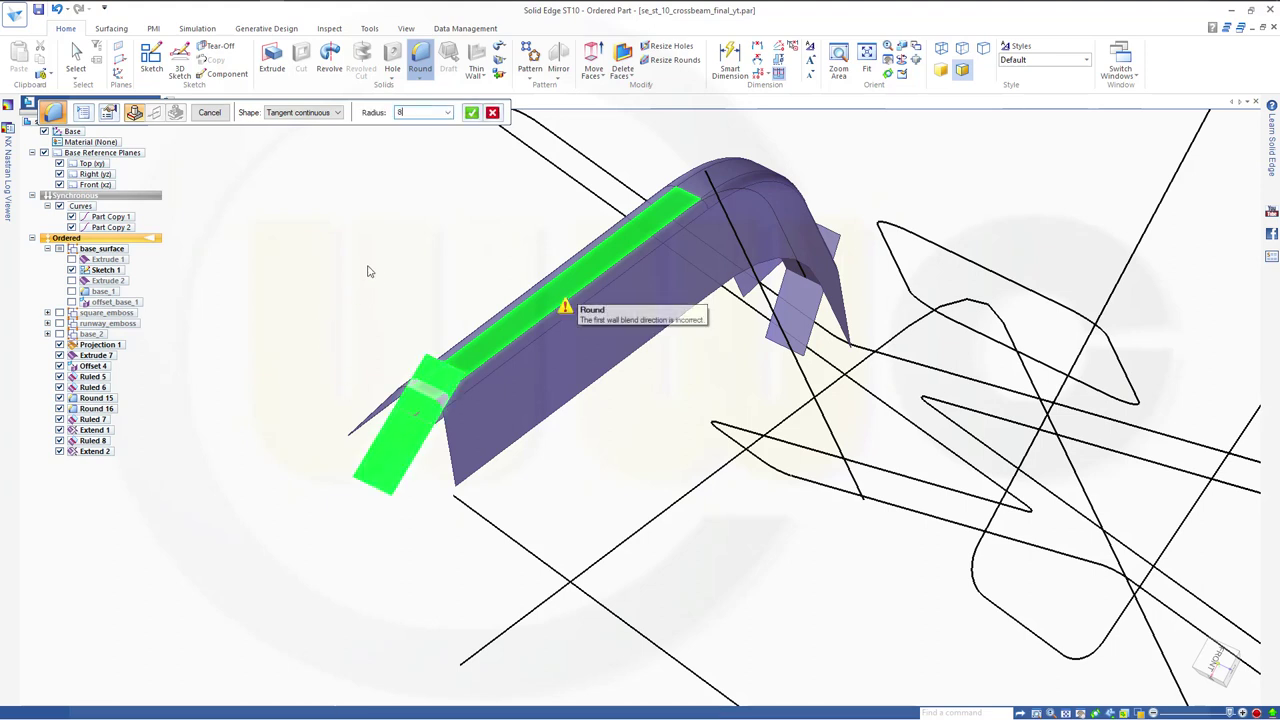
{"action": "key", "text": "Return"}
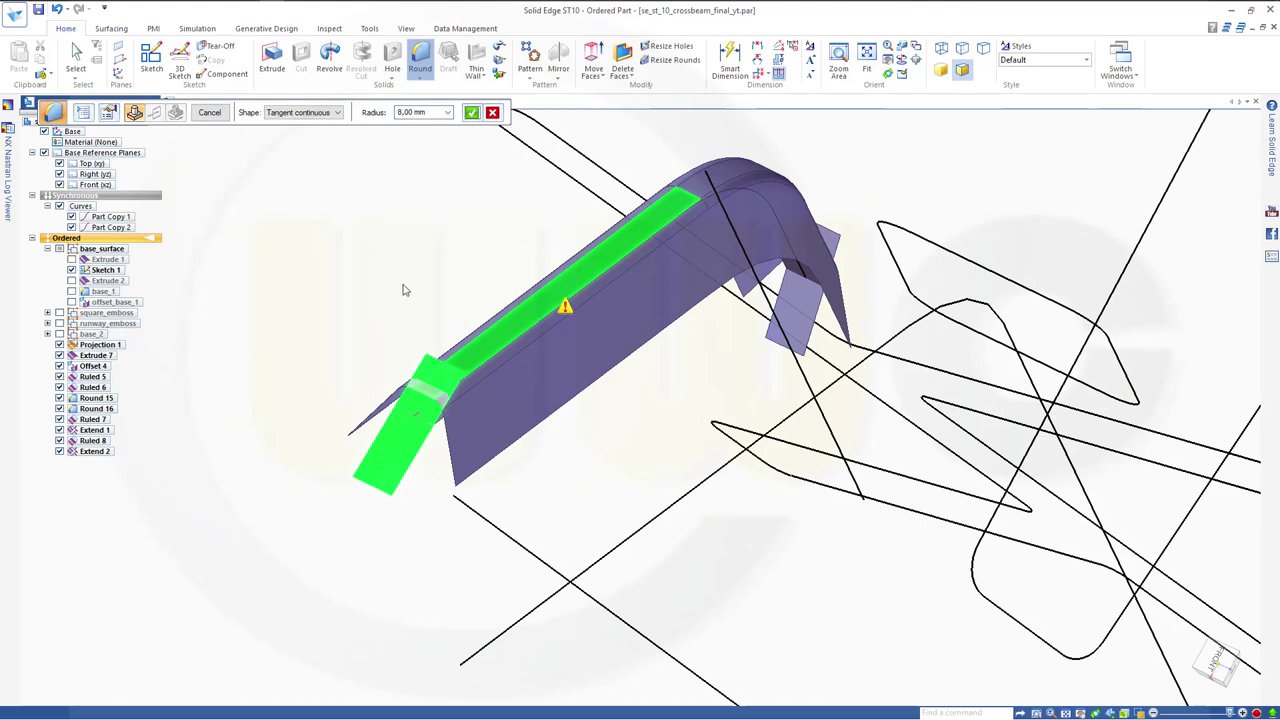
{"action": "left_click", "coordinate": [471, 112]}
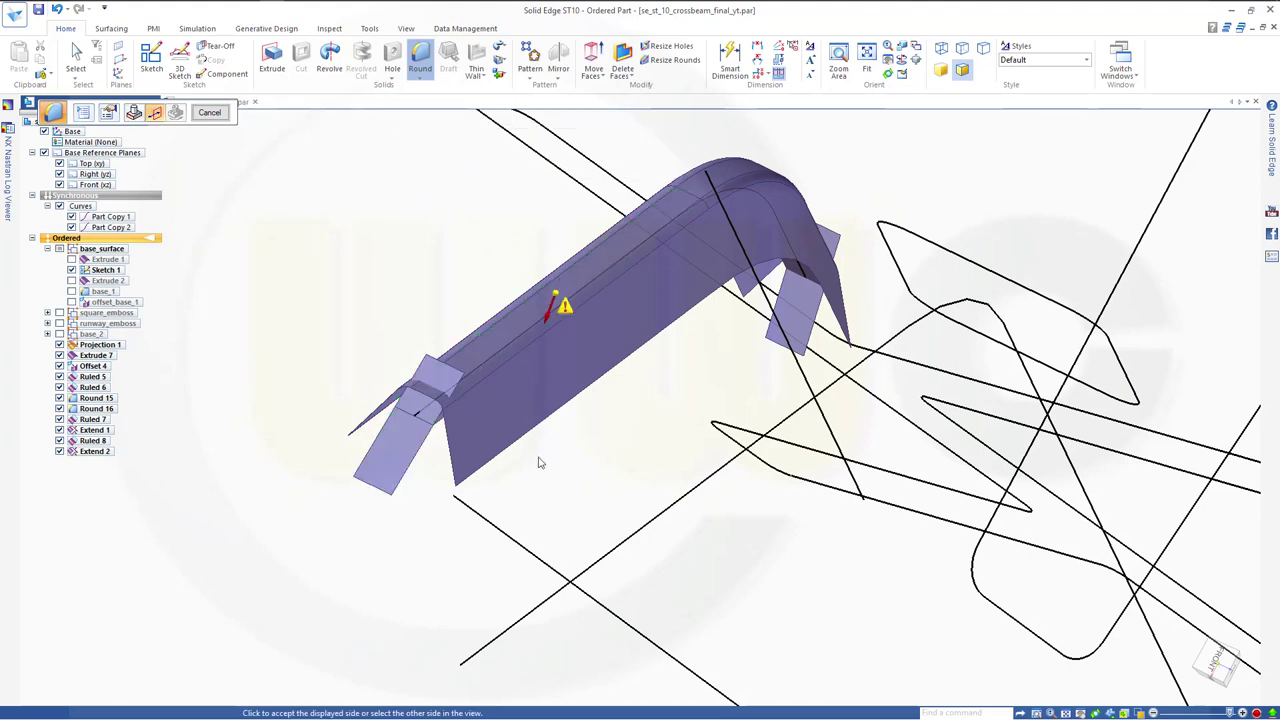
{"action": "left_click", "coordinate": [431, 508]}
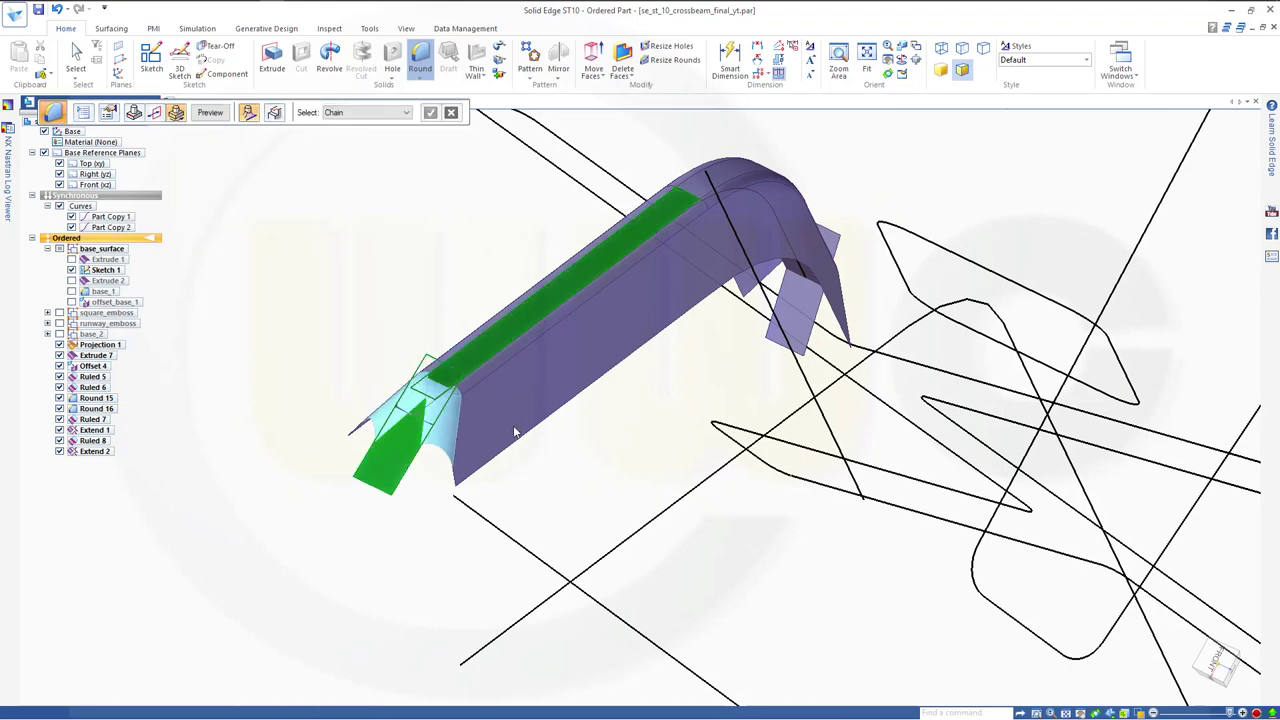
{"action": "middle_click_drag", "start_coordinate": [517, 434], "coordinate": [478, 413]}
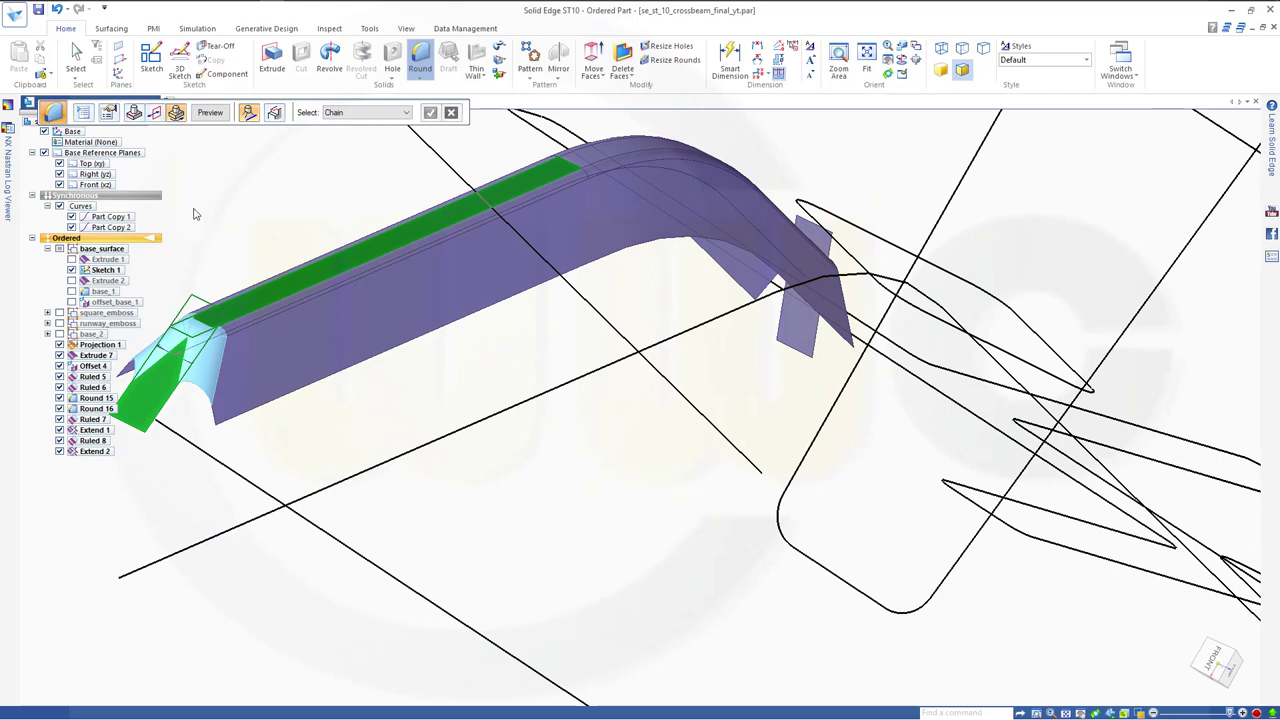
{"action": "left_click", "coordinate": [208, 113]}
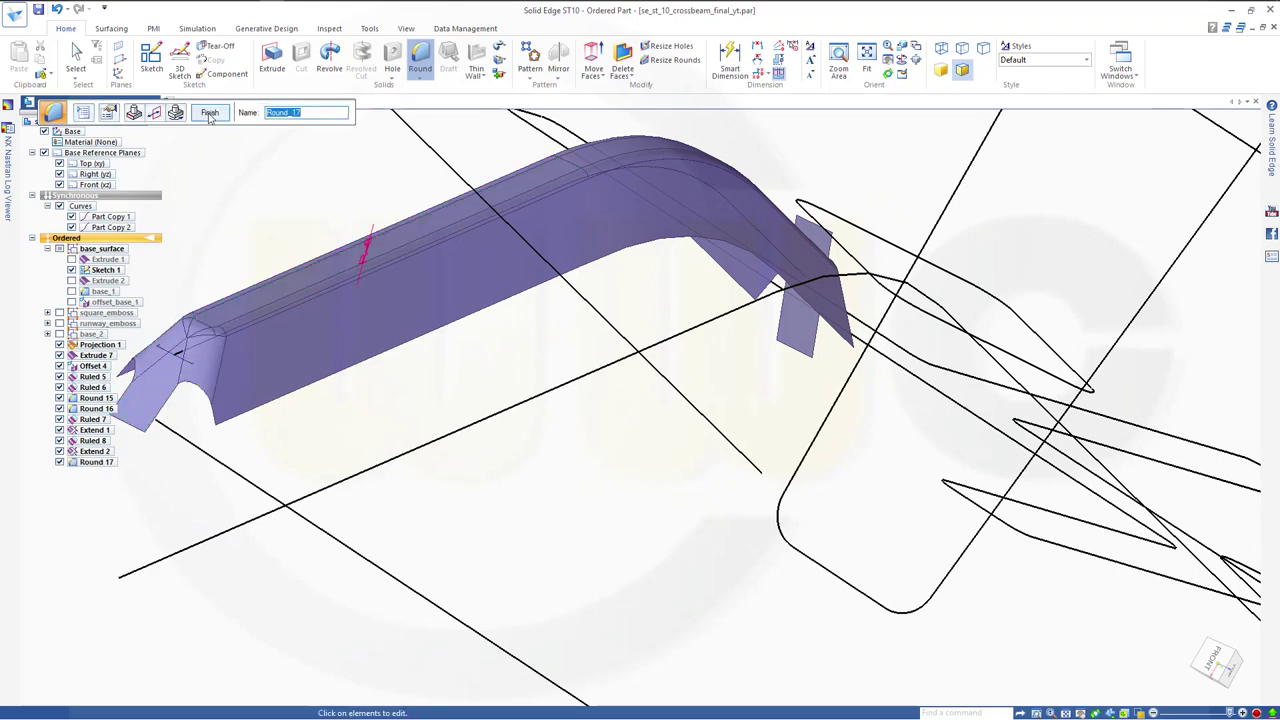
{"action": "left_click", "coordinate": [209, 113]}
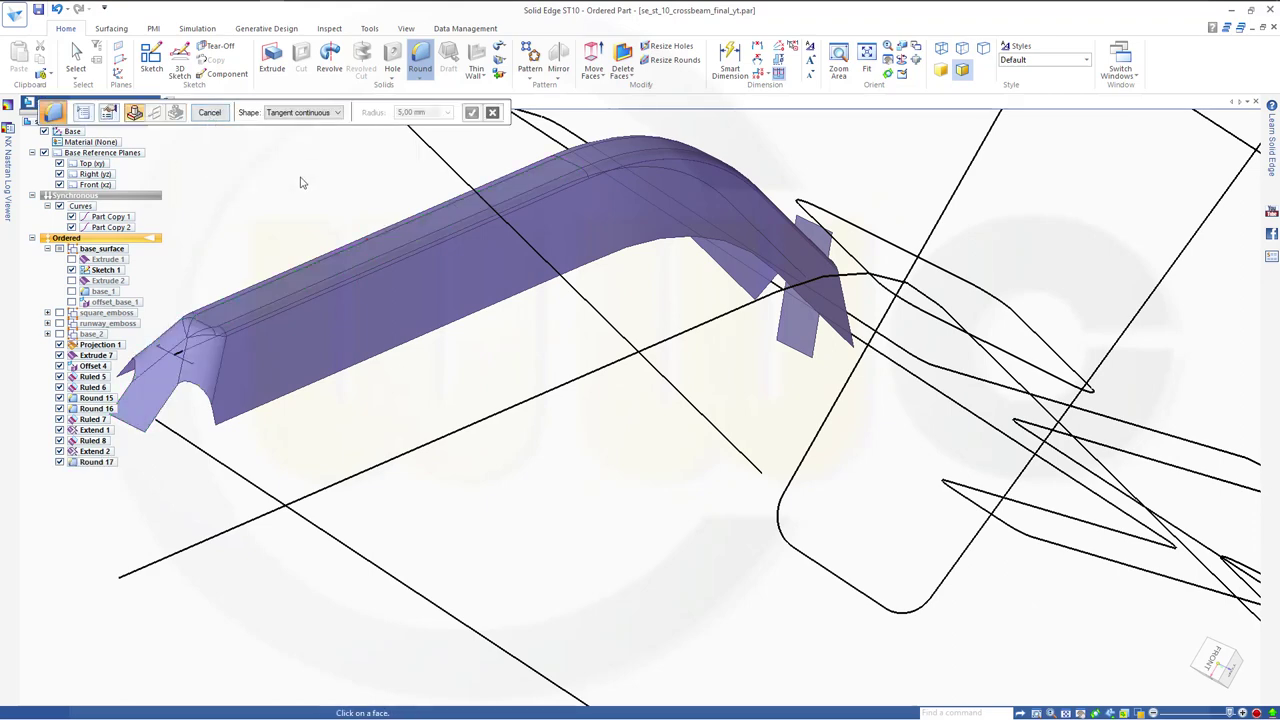
Add a matching tangent-continuous surface-blend round between the strip's top face and the extended ruled surface at the opposite end, leaving the Round command.
{"action": "middle_click_drag", "start_coordinate": [300, 183], "coordinate": [607, 389]}
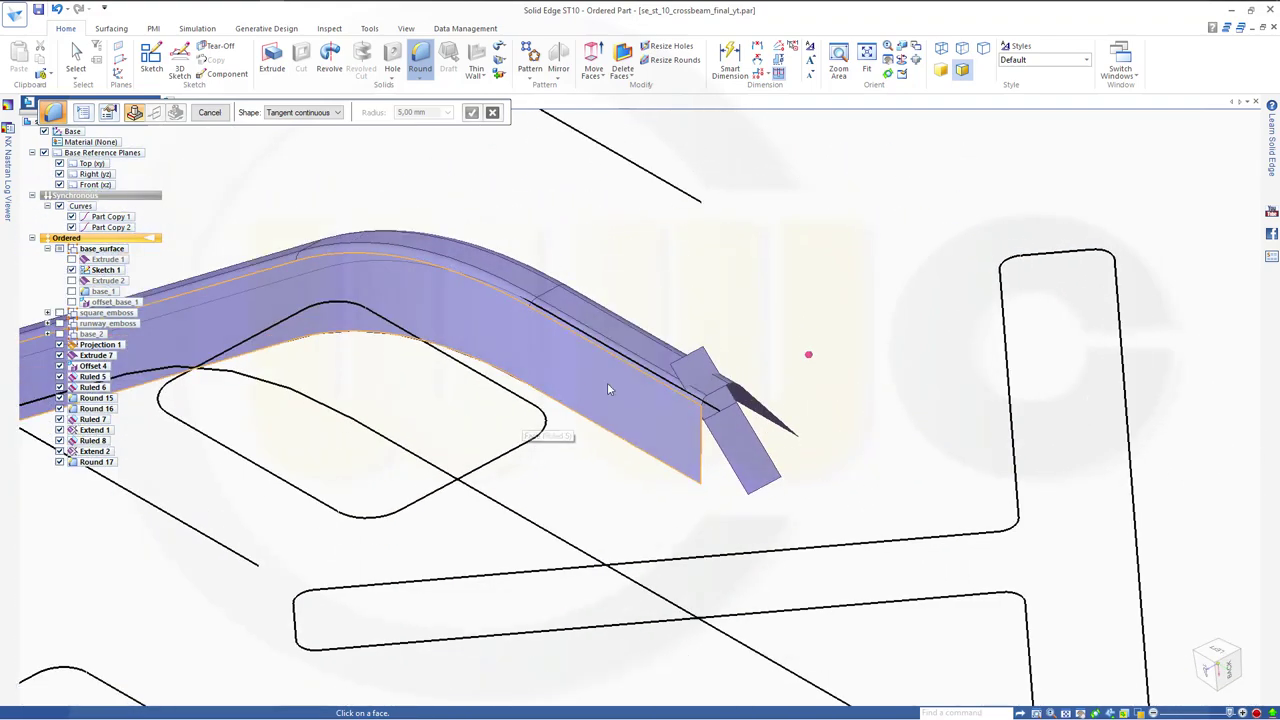
{"action": "left_click", "coordinate": [661, 357]}
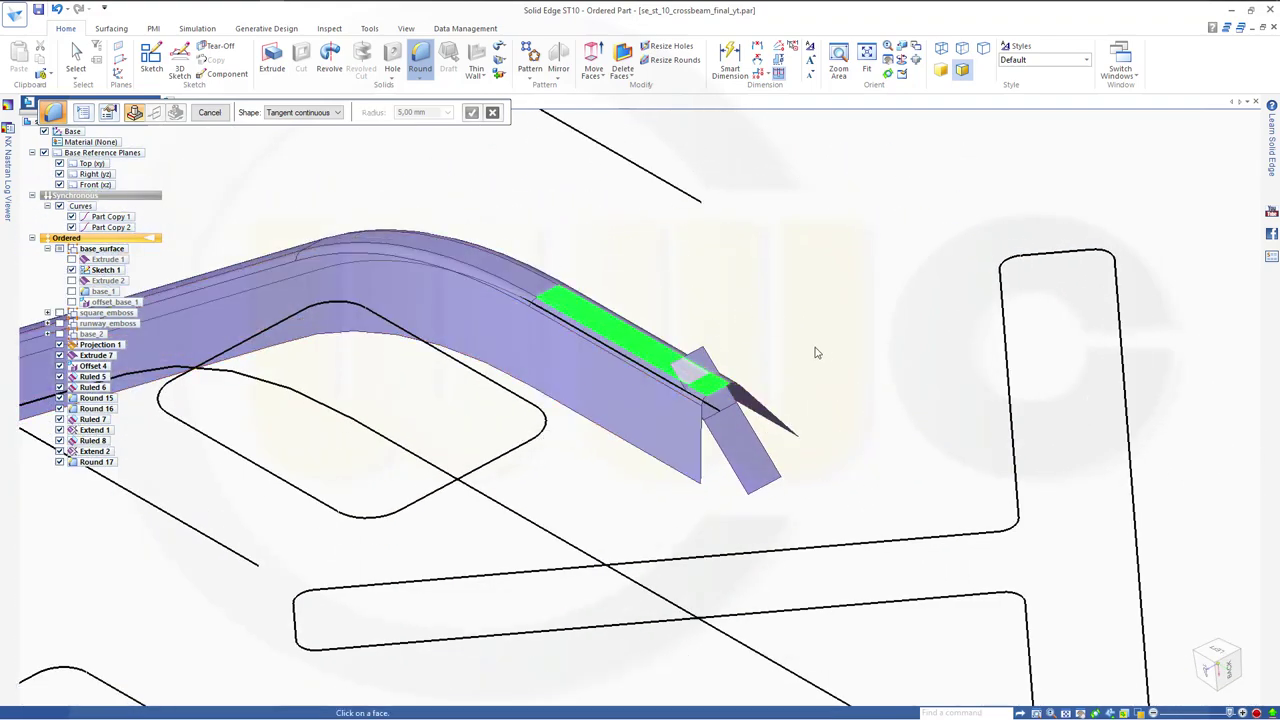
{"action": "left_click", "coordinate": [748, 448]}
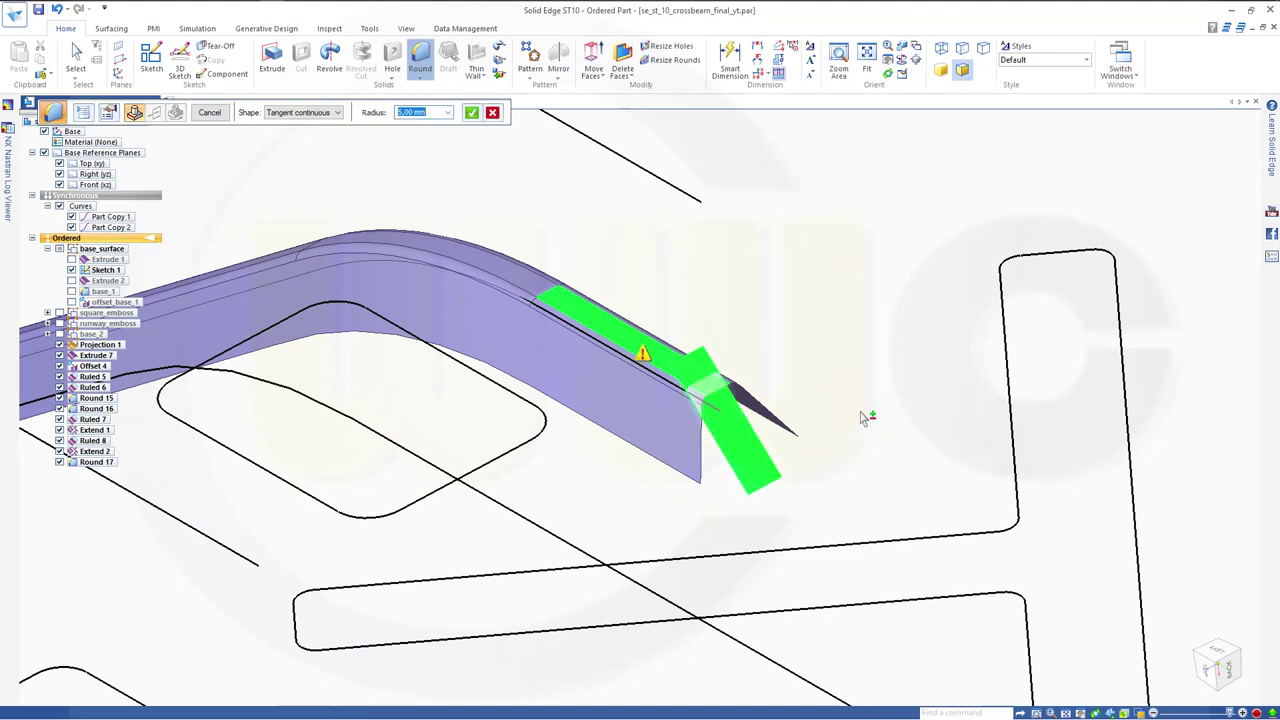
{"action": "type", "text": "3"}
{"action": "key", "text": "Return"}
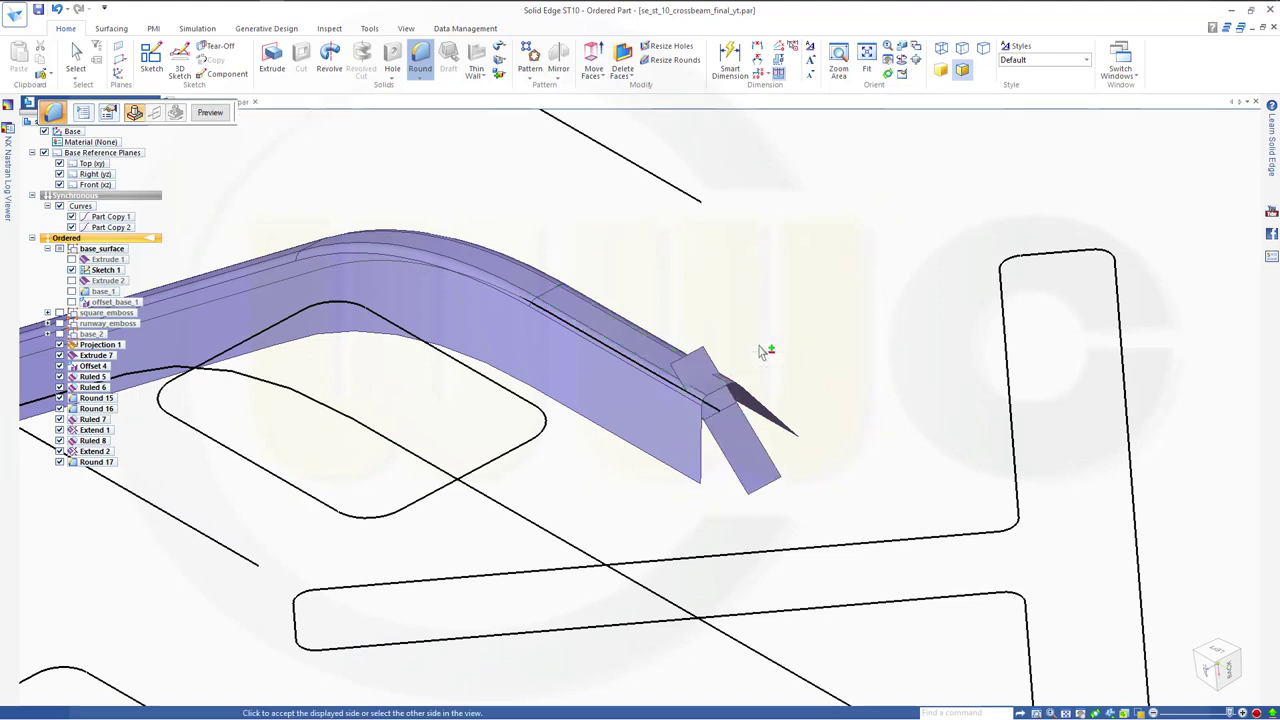
{"action": "left_click", "coordinate": [616, 517]}
{"action": "left_click", "coordinate": [210, 112]}
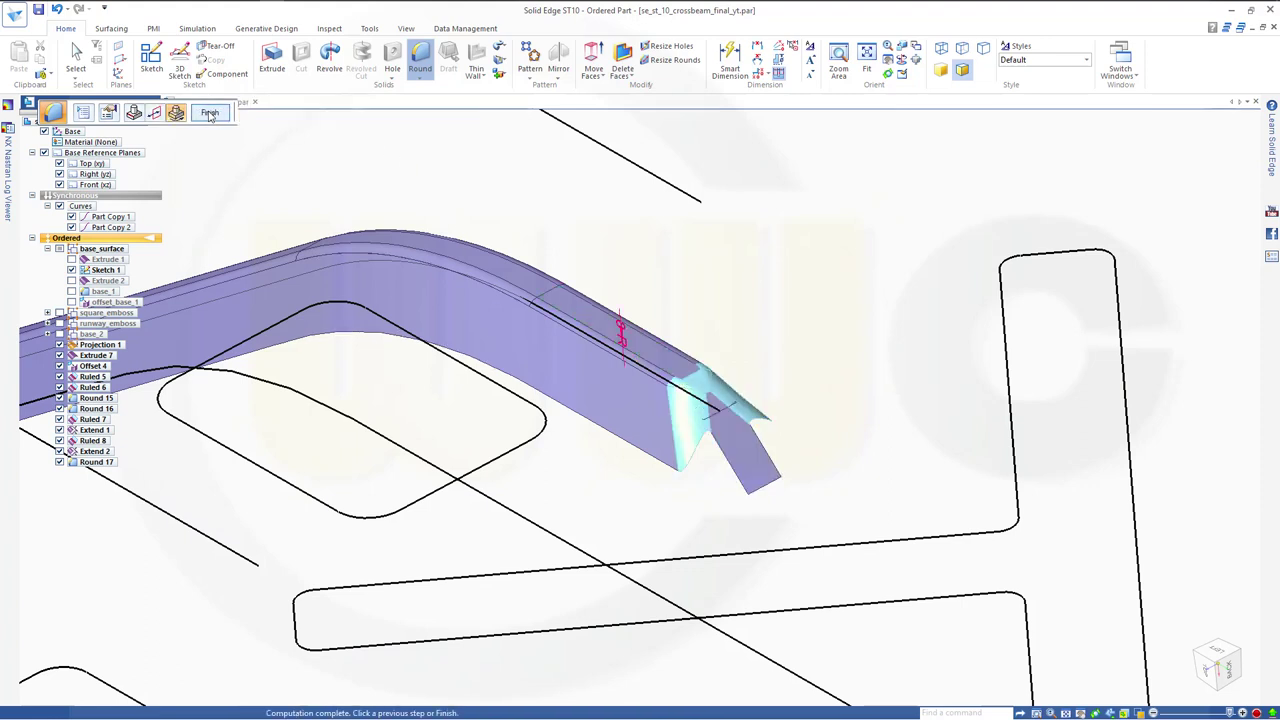
{"action": "left_click", "coordinate": [210, 112]}
{"action": "left_click", "coordinate": [205, 115]}
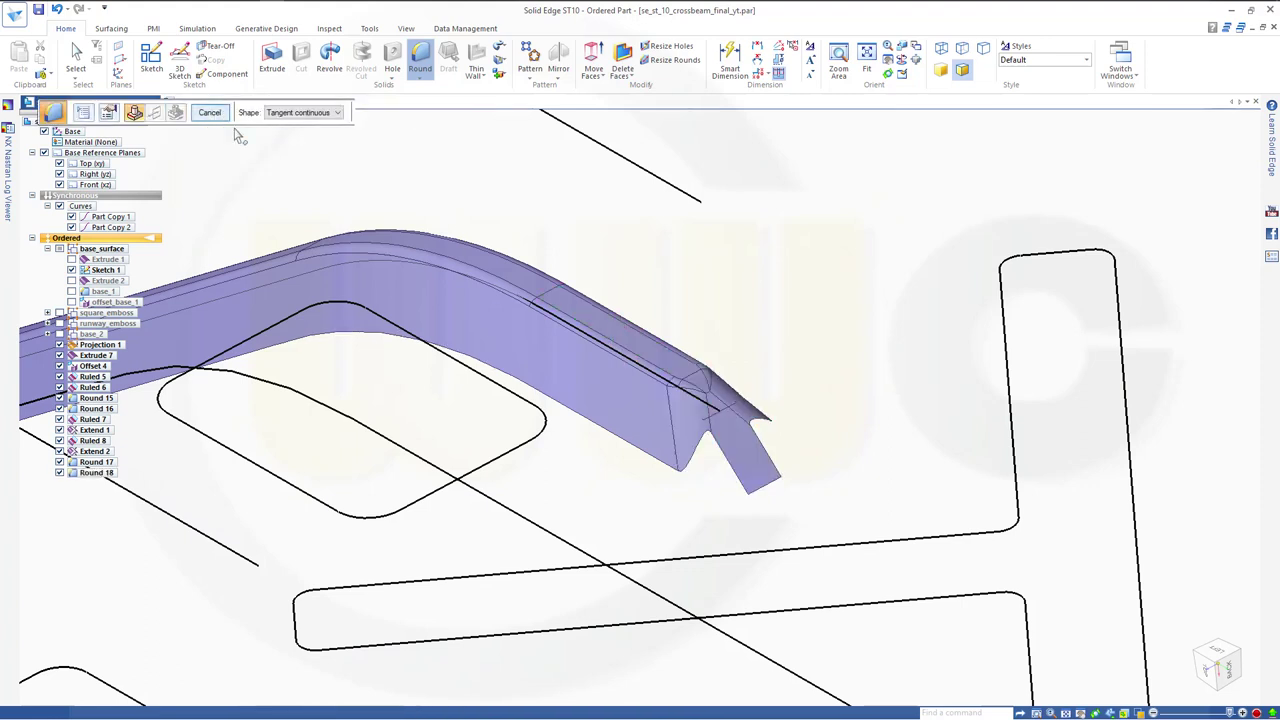
{"action": "scroll", "coordinate": [340, 363], "scroll_direction": "down", "scroll_amount": 2}
{"action": "middle_click_drag", "start_coordinate": [448, 403], "coordinate": [560, 480]}
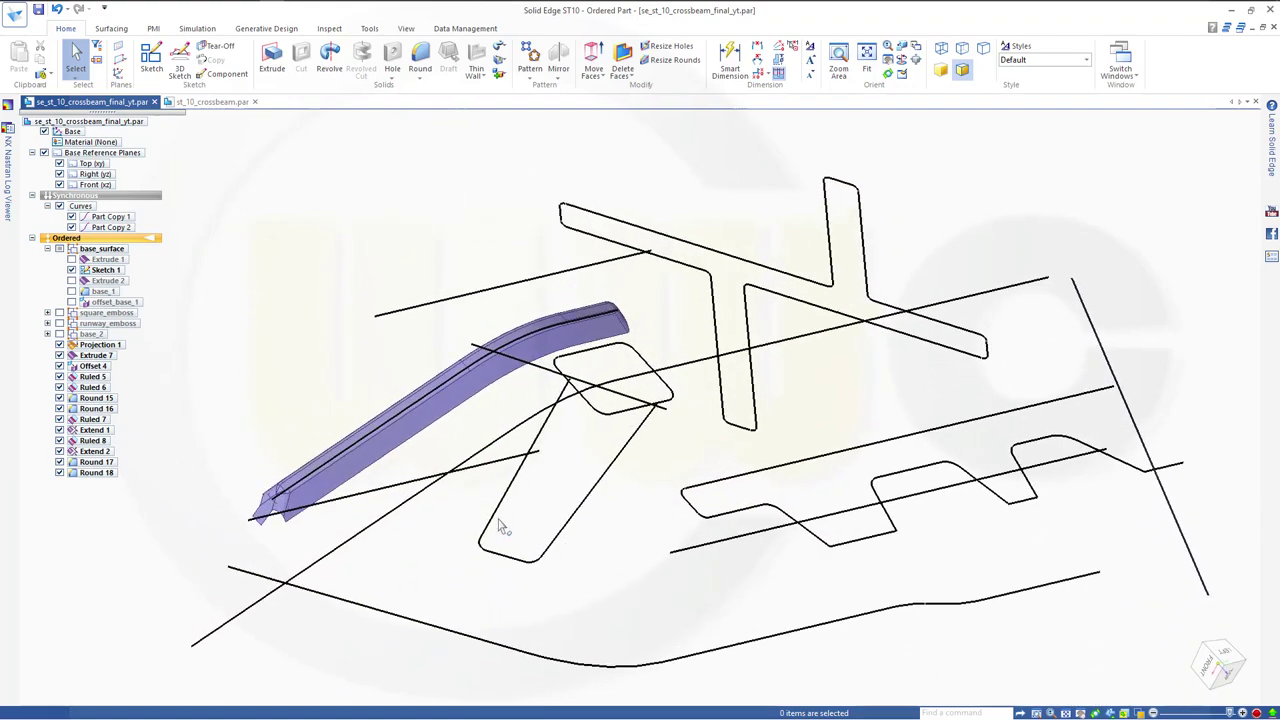
{"action": "mouse_move", "coordinate": [494, 480]}
{"action": "middle_mouse_down"}
{"action": "mouse_move", "coordinate": [481, 364]}
{"action": "mouse_move", "coordinate": [489, 457]}
{"action": "middle_mouse_up"}
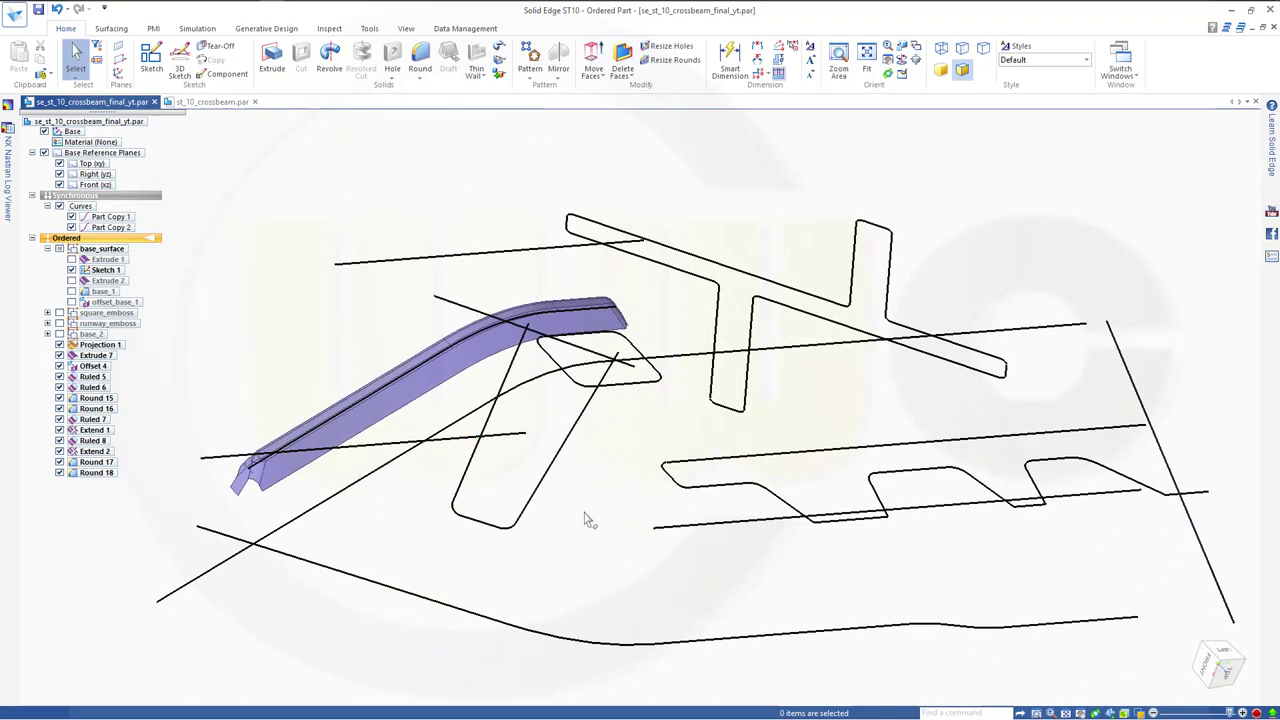